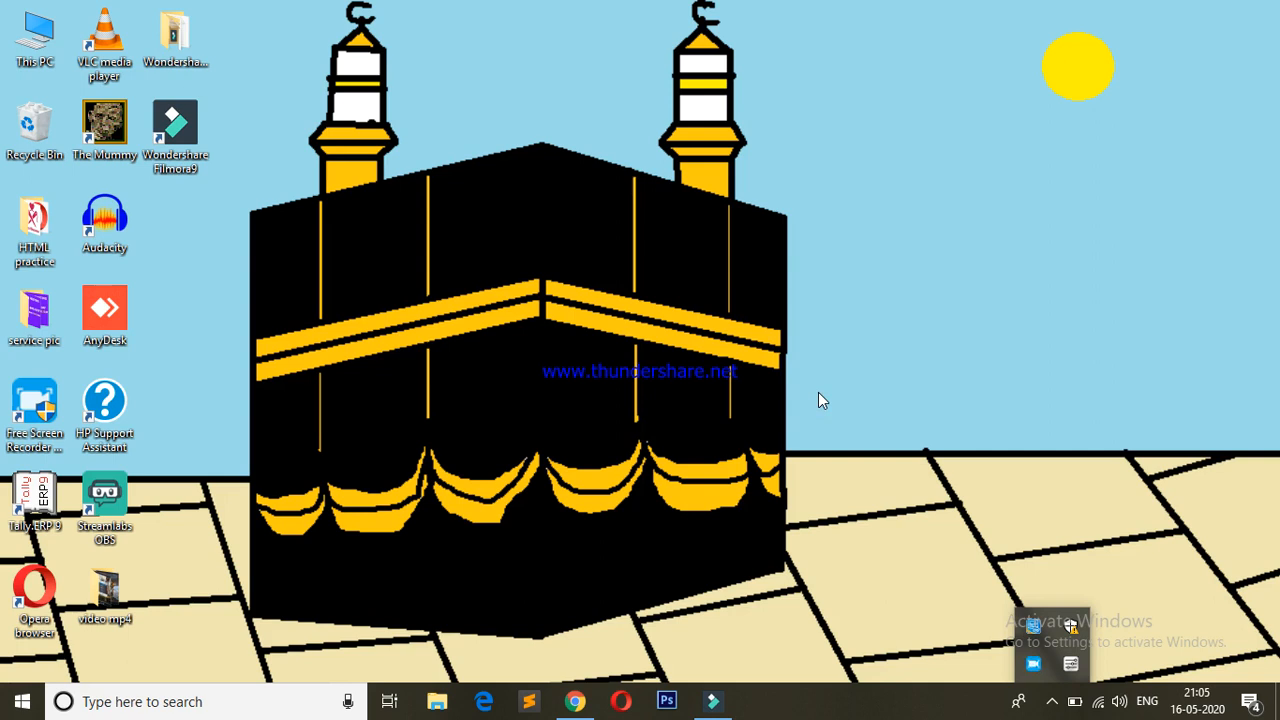
click(770, 398)
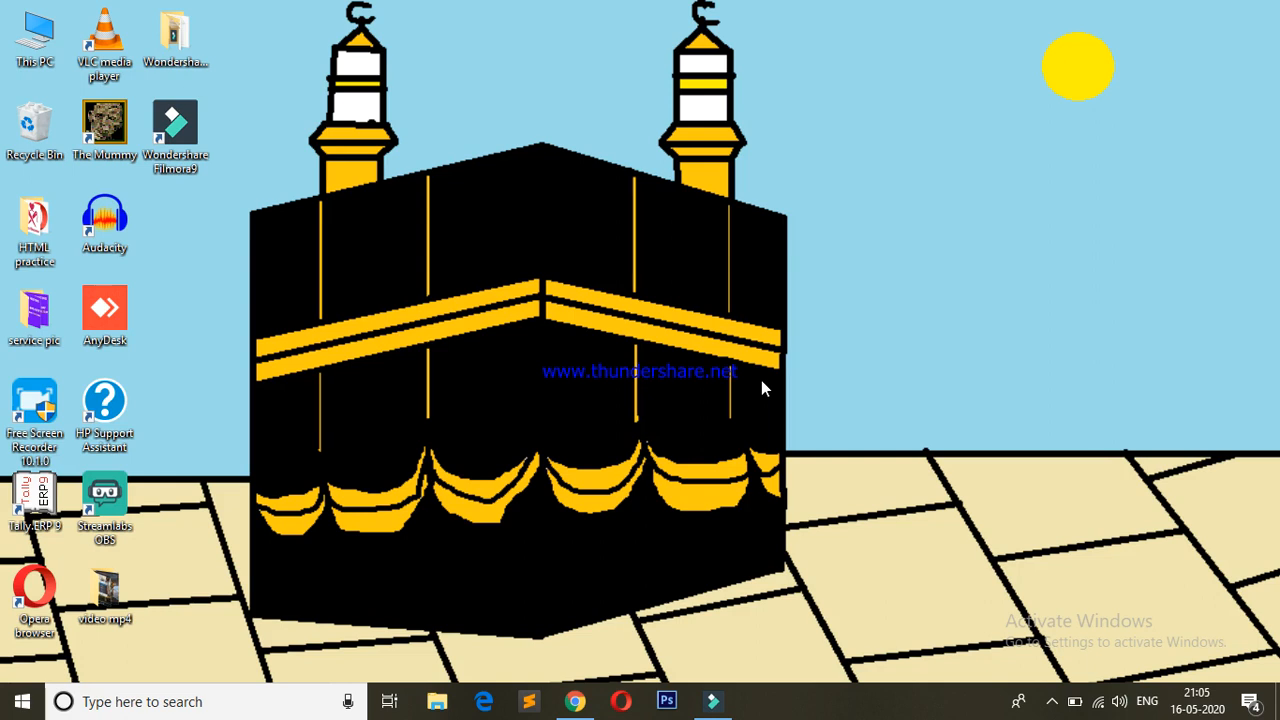
click(1052, 706)
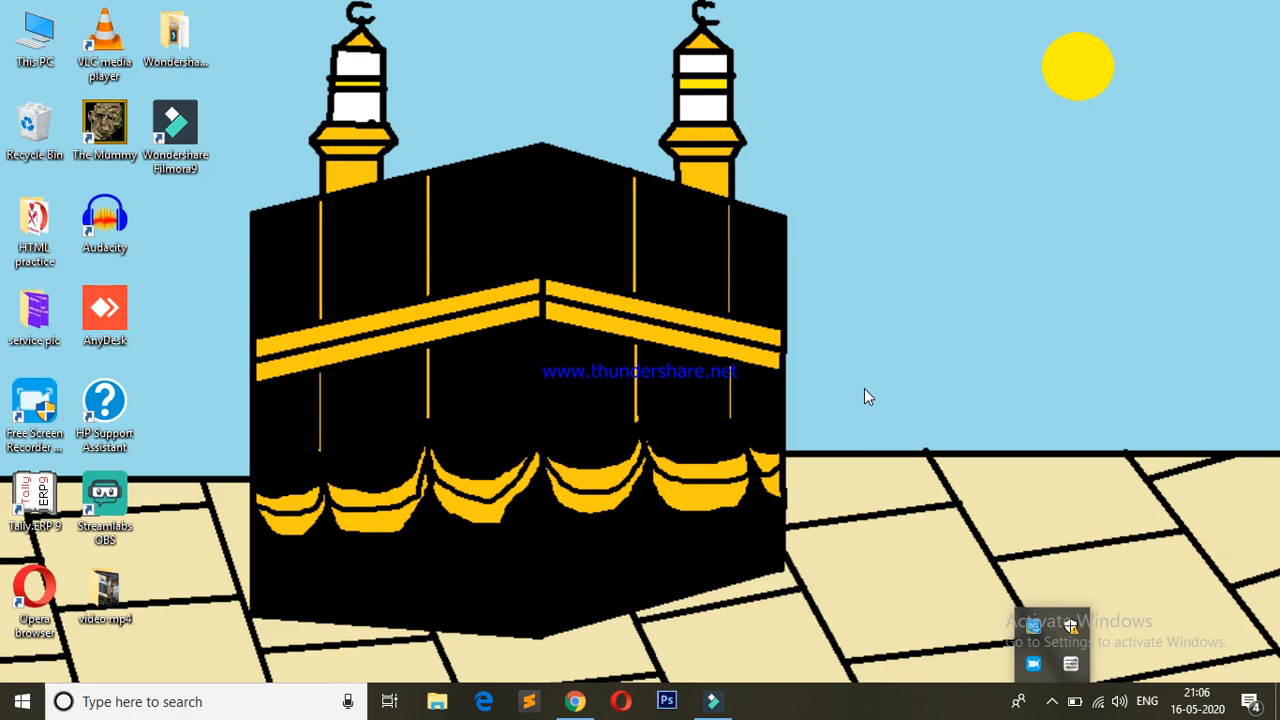
click(894, 431)
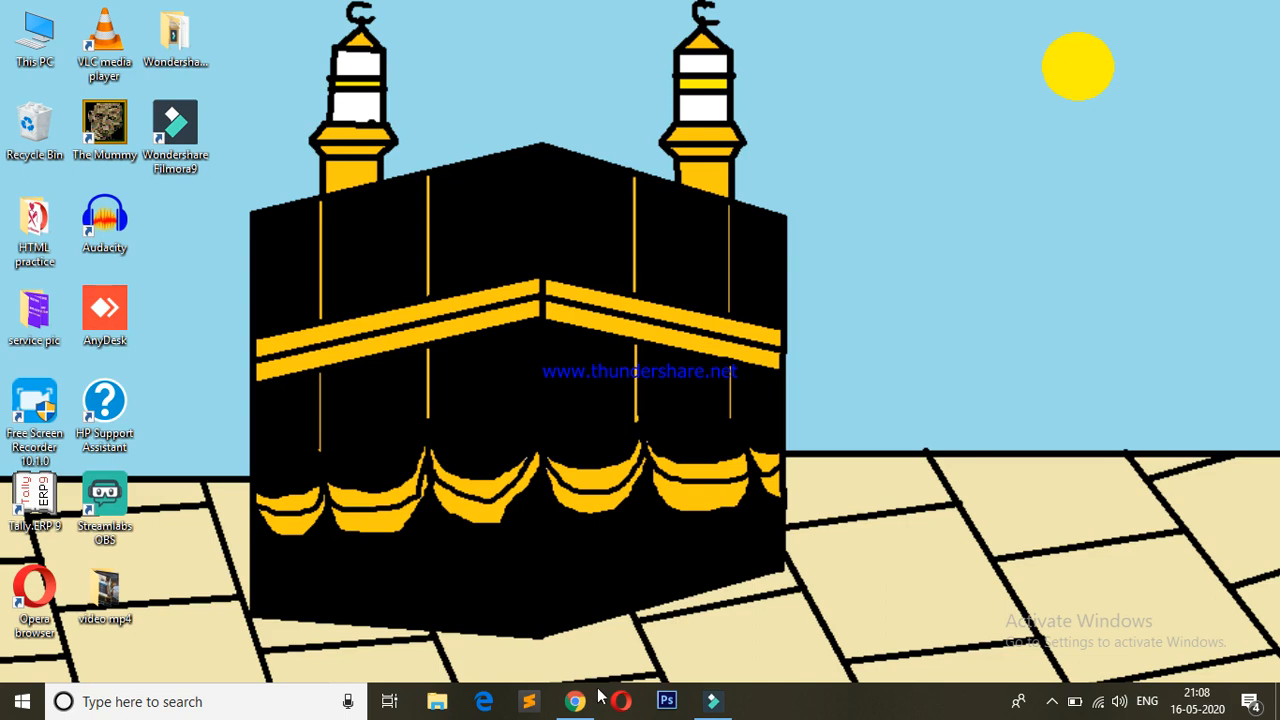
- Switch to Google Chrome and start creating a new ad from the Facebook home page
mouse_move(577, 704)
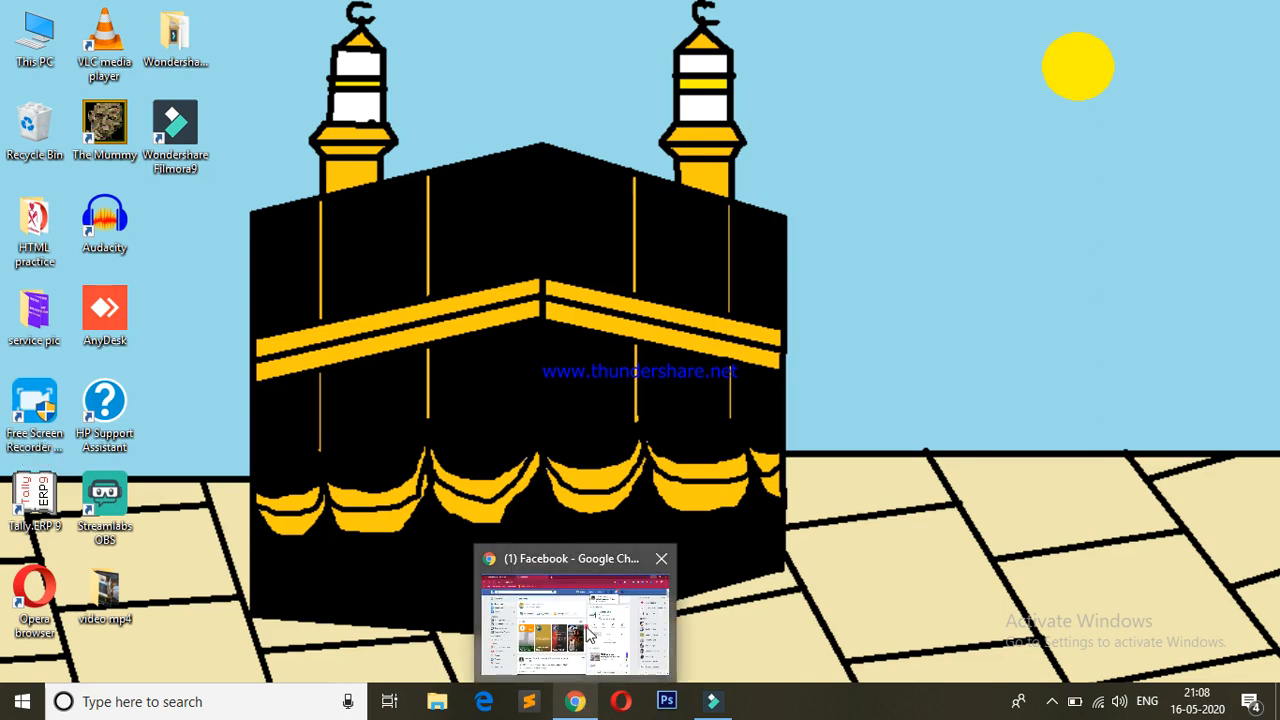
click(577, 704)
click(476, 17)
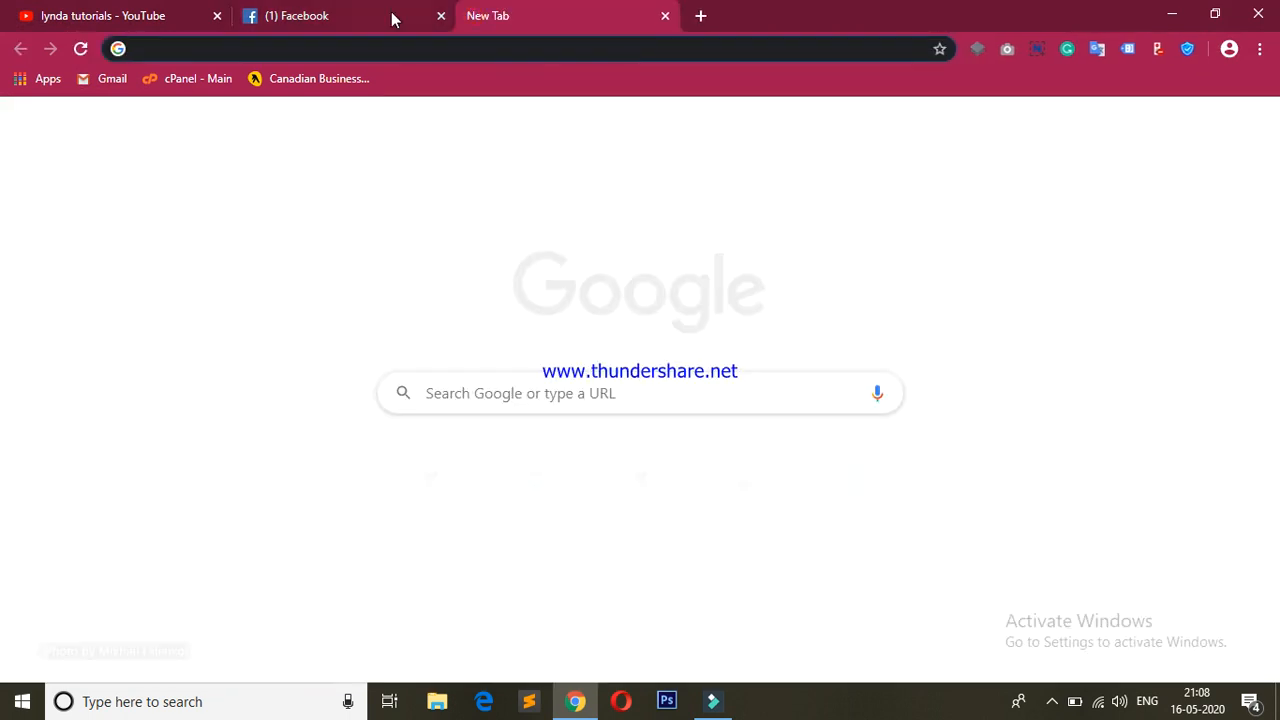
click(391, 14)
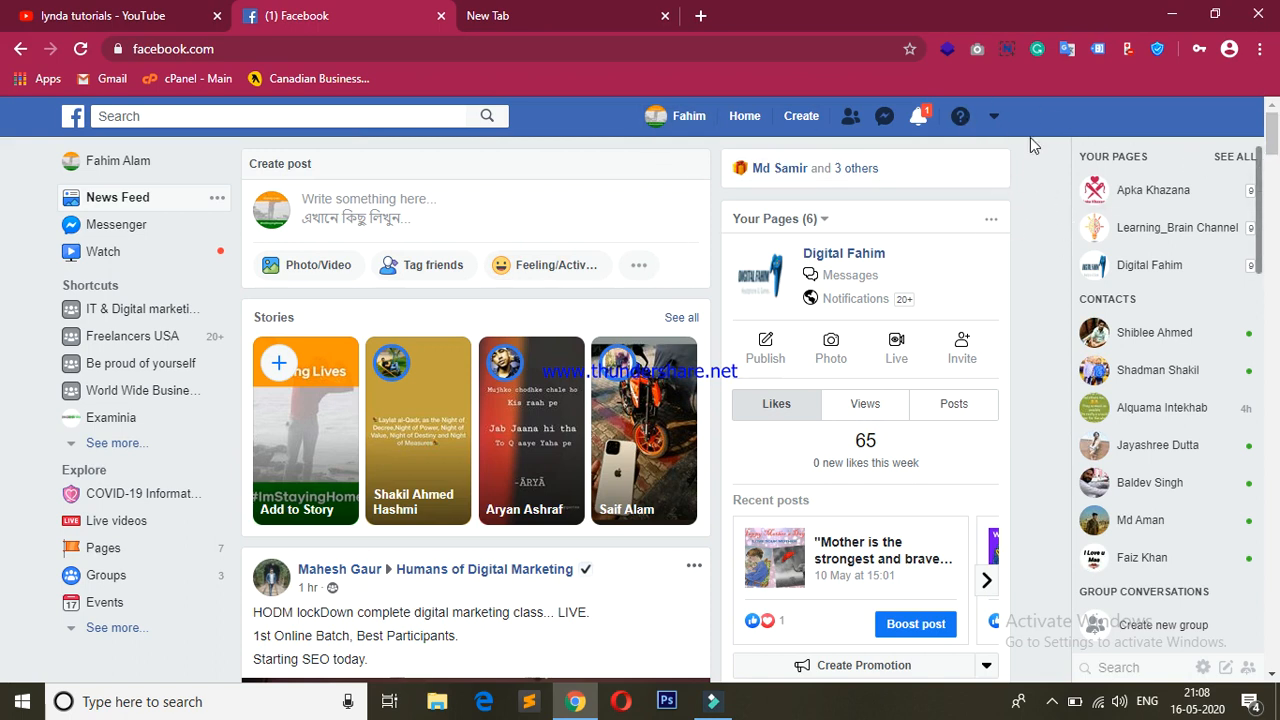
click(797, 121)
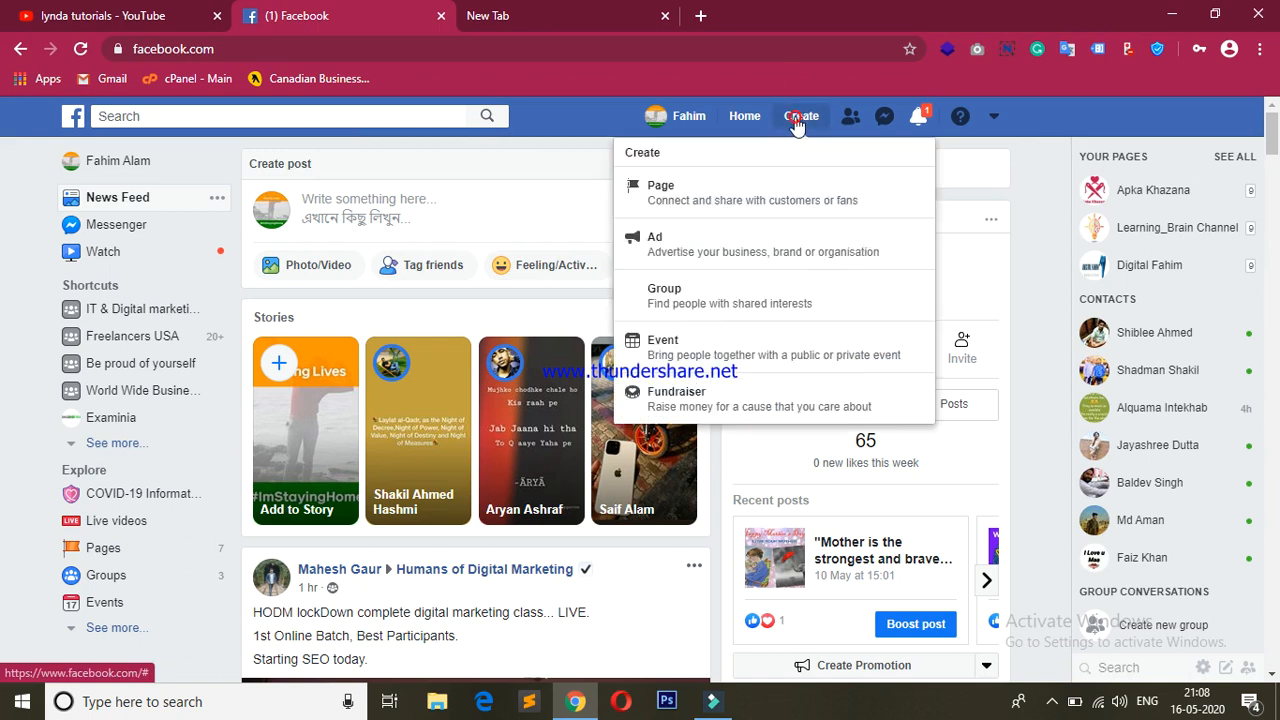
click(690, 243)
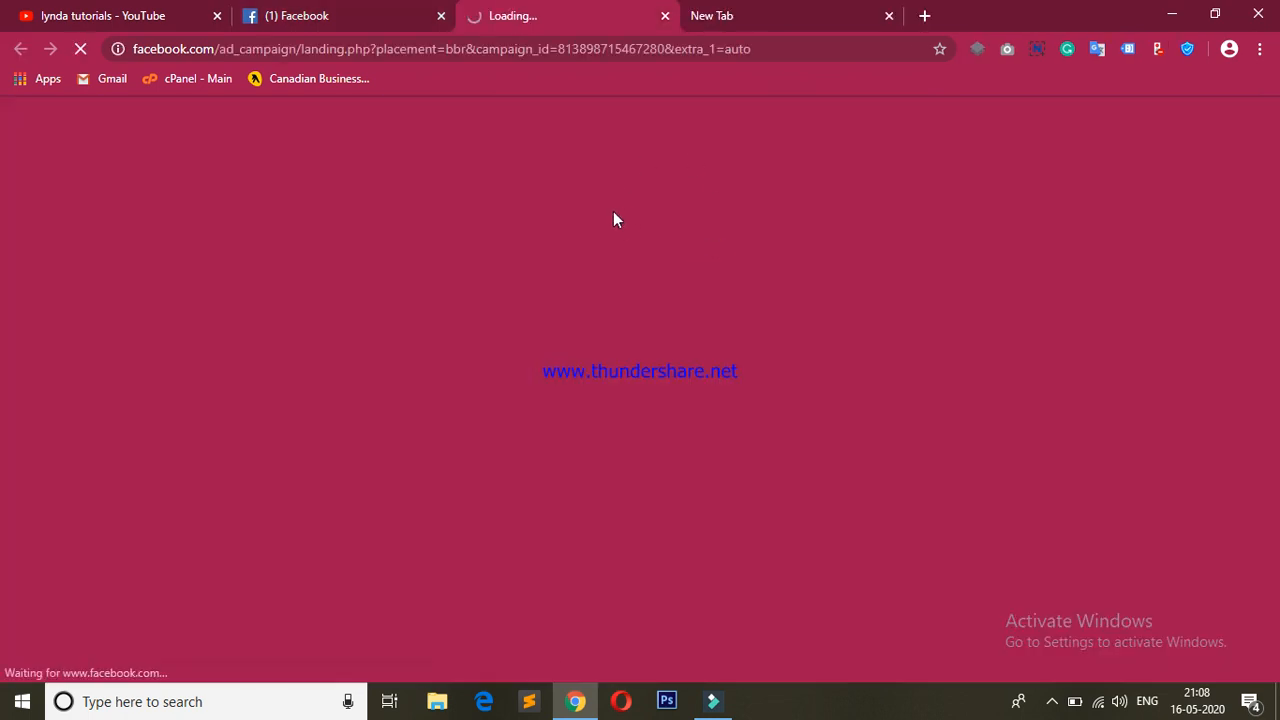
- Go to the Ads Manager creation page and dismiss the summary of the unfinished Video Views campaign
click(783, 10)
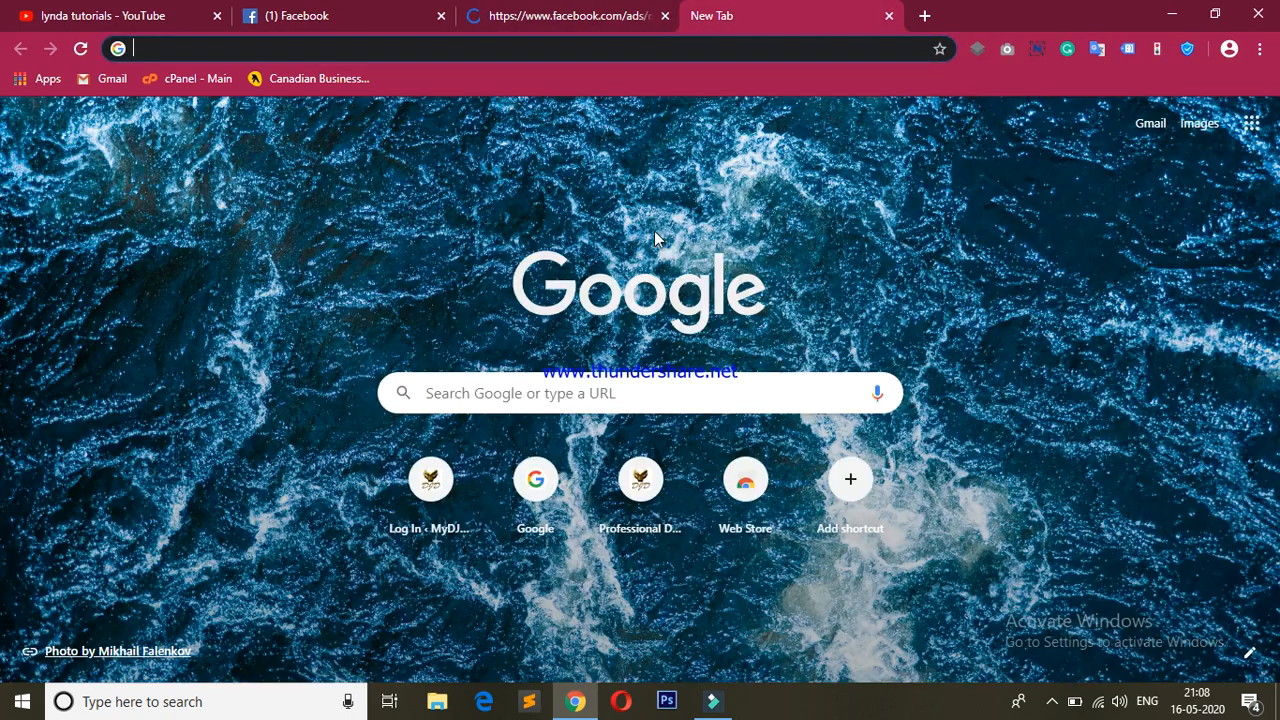
click(562, 12)
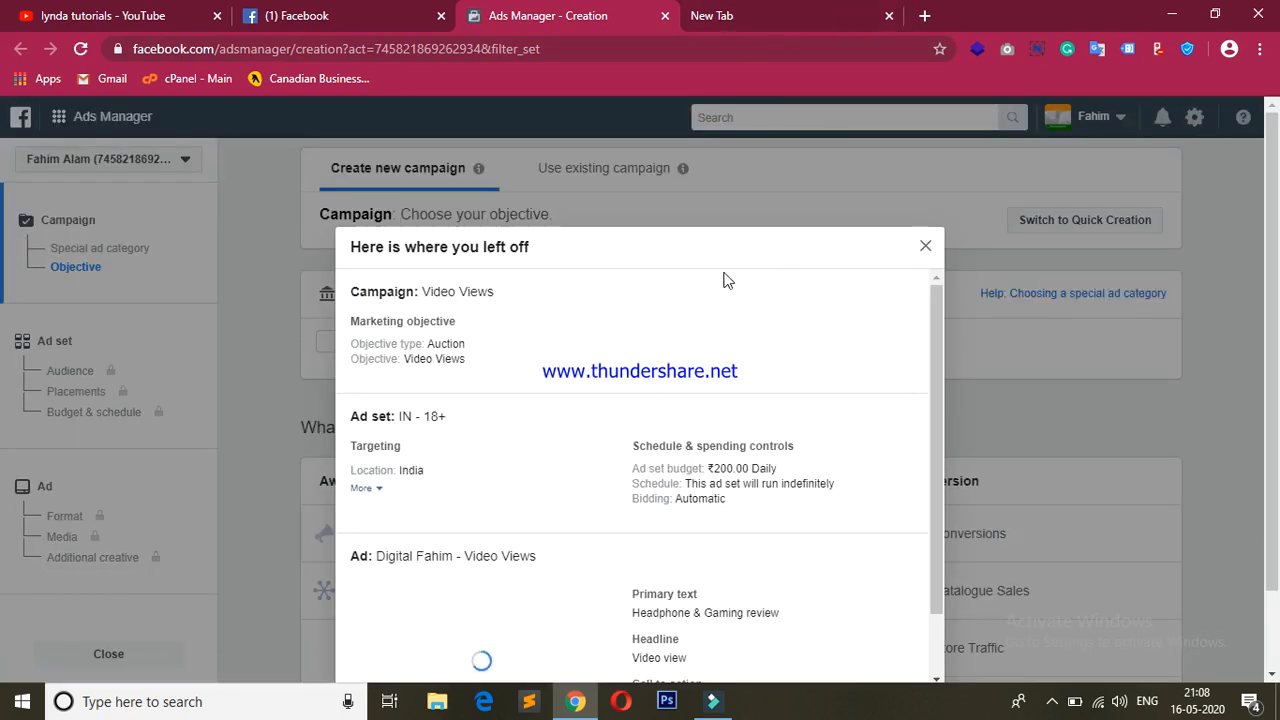
click(926, 246)
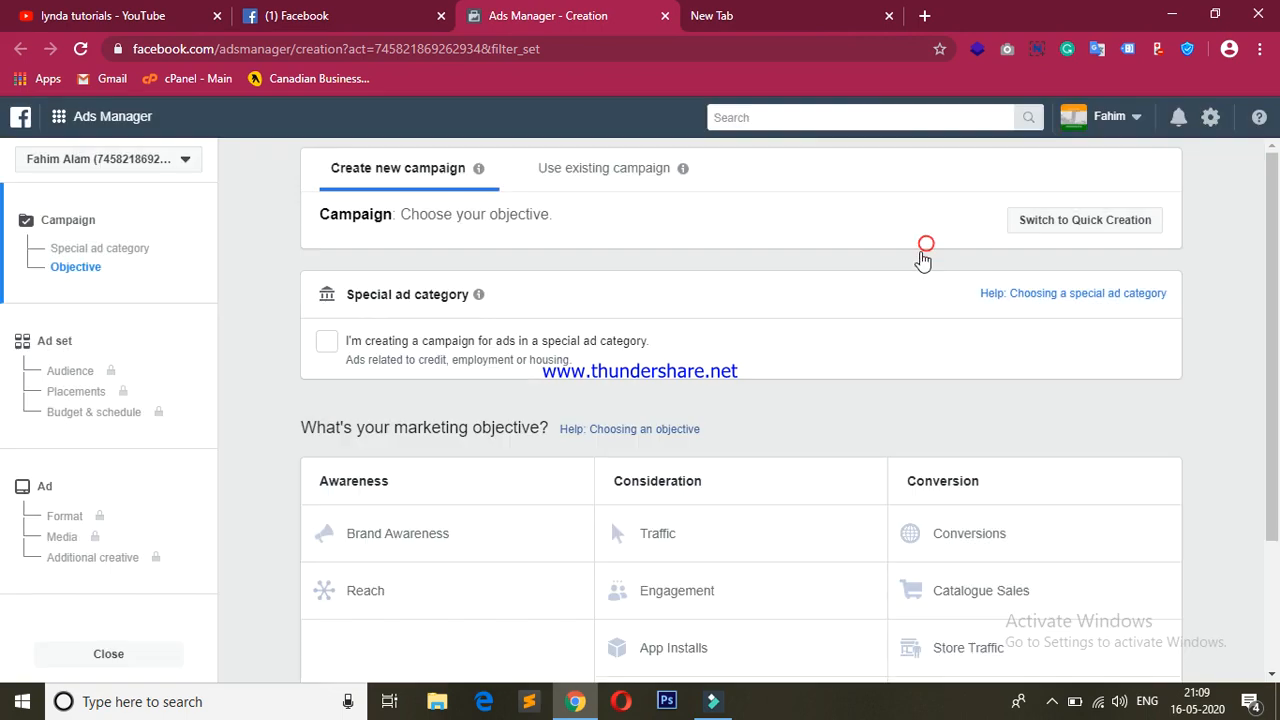
- Load facebook.com/adsmanager in the empty browser tab, keeping the campaign creation page open
click(770, 22)
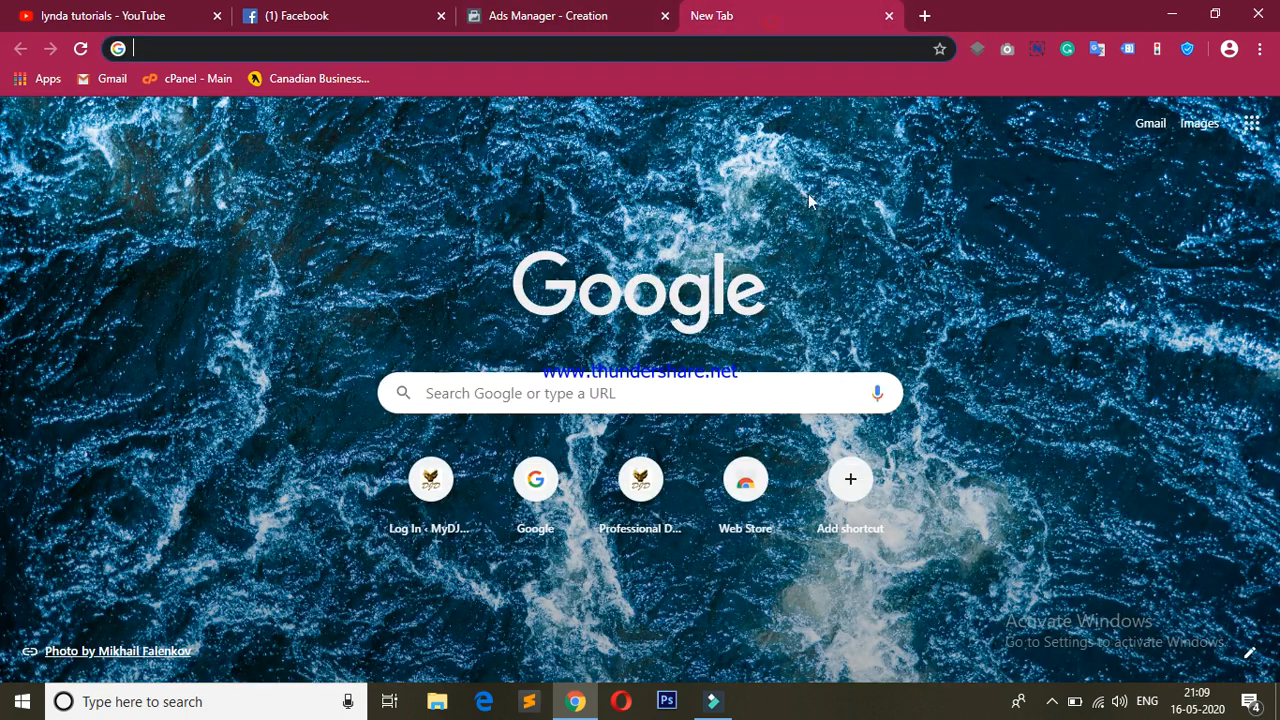
click(561, 48)
click(614, 12)
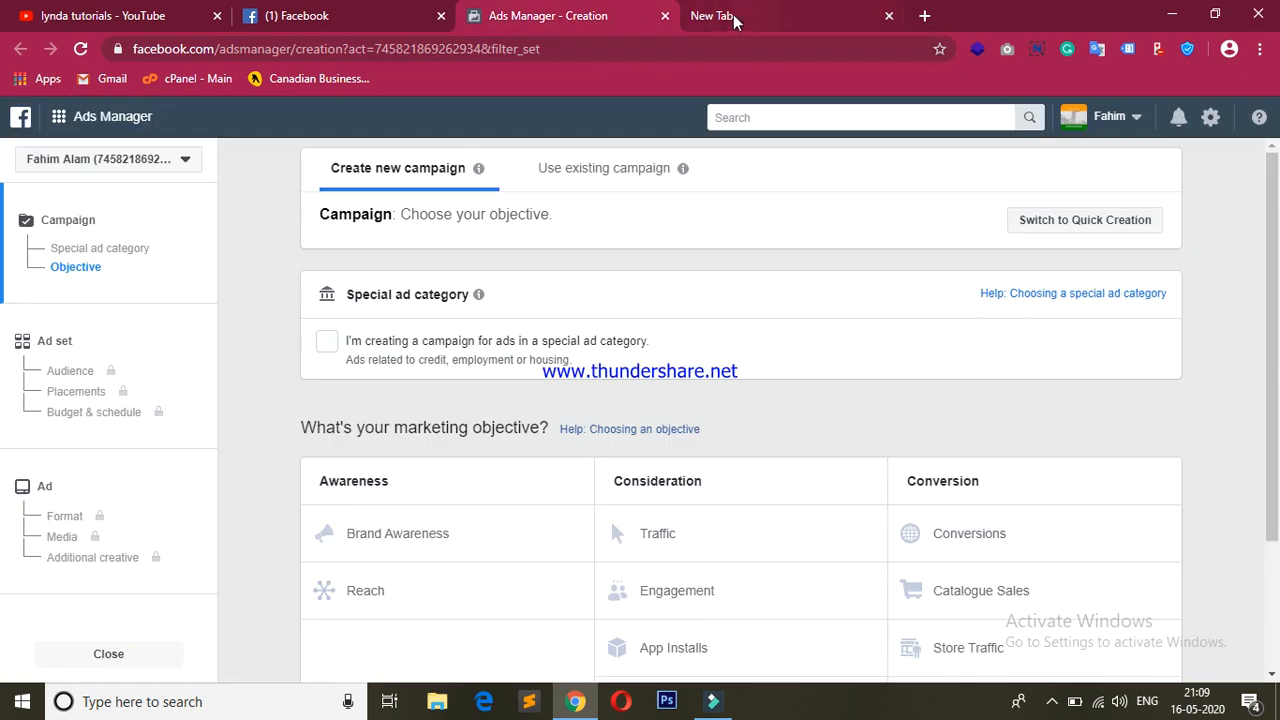
key(ctrl+shift+Tab)
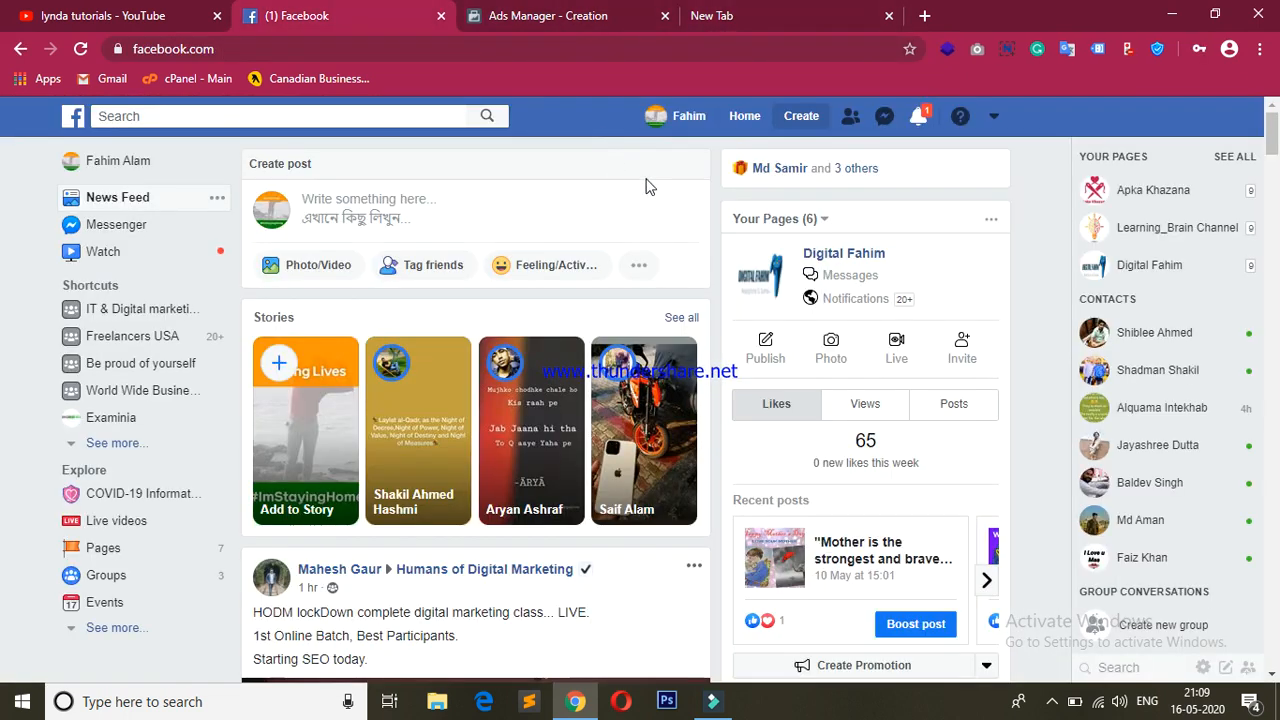
click(709, 27)
text(facebook.com/)
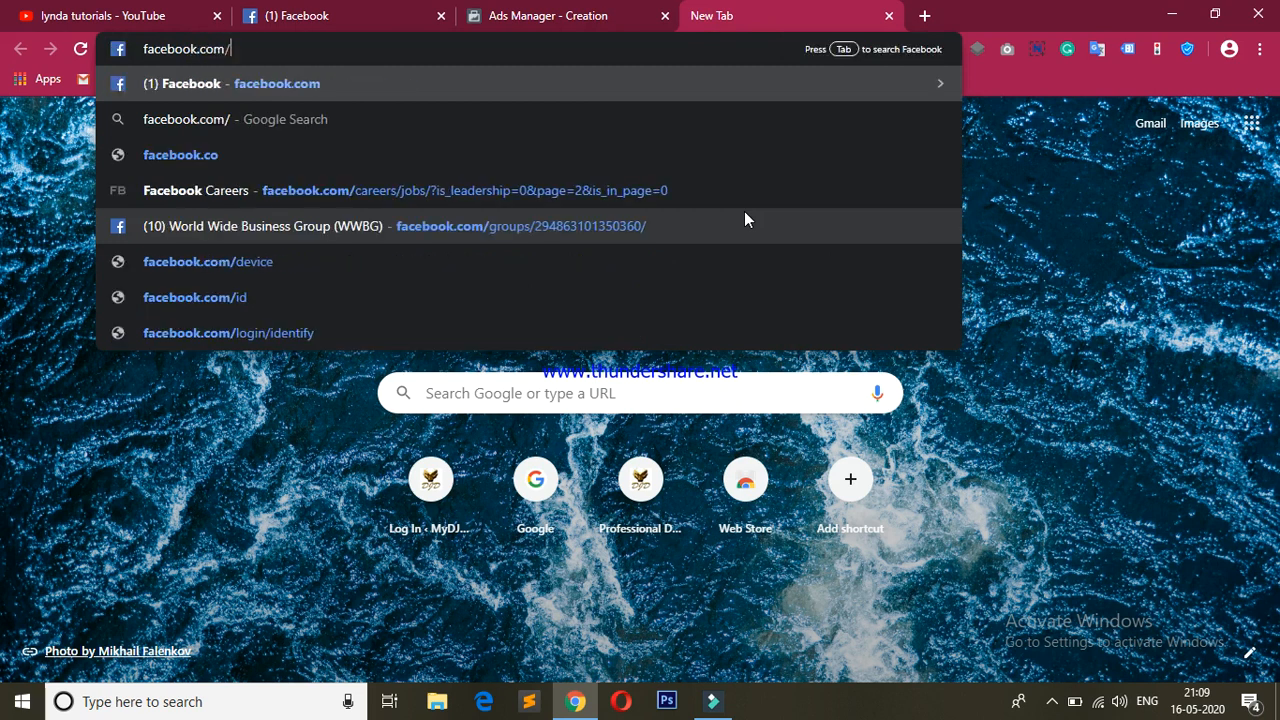
text(admanagers)
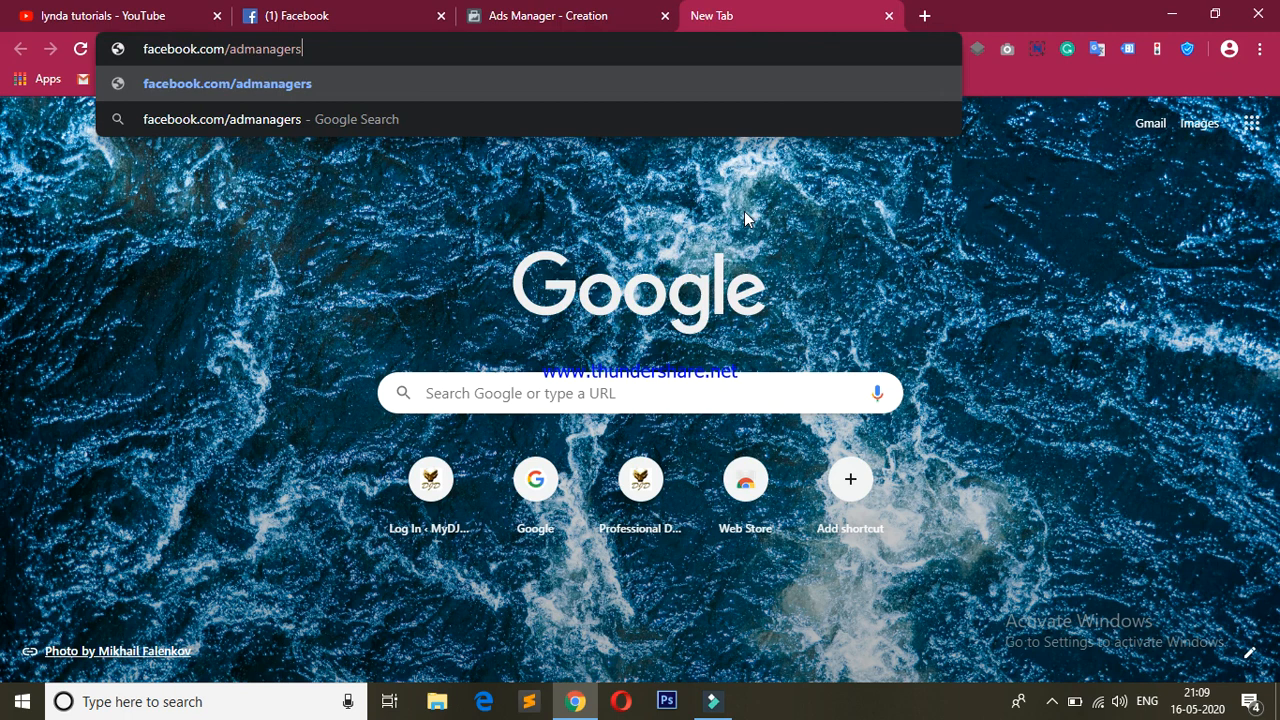
key(BackSpace)
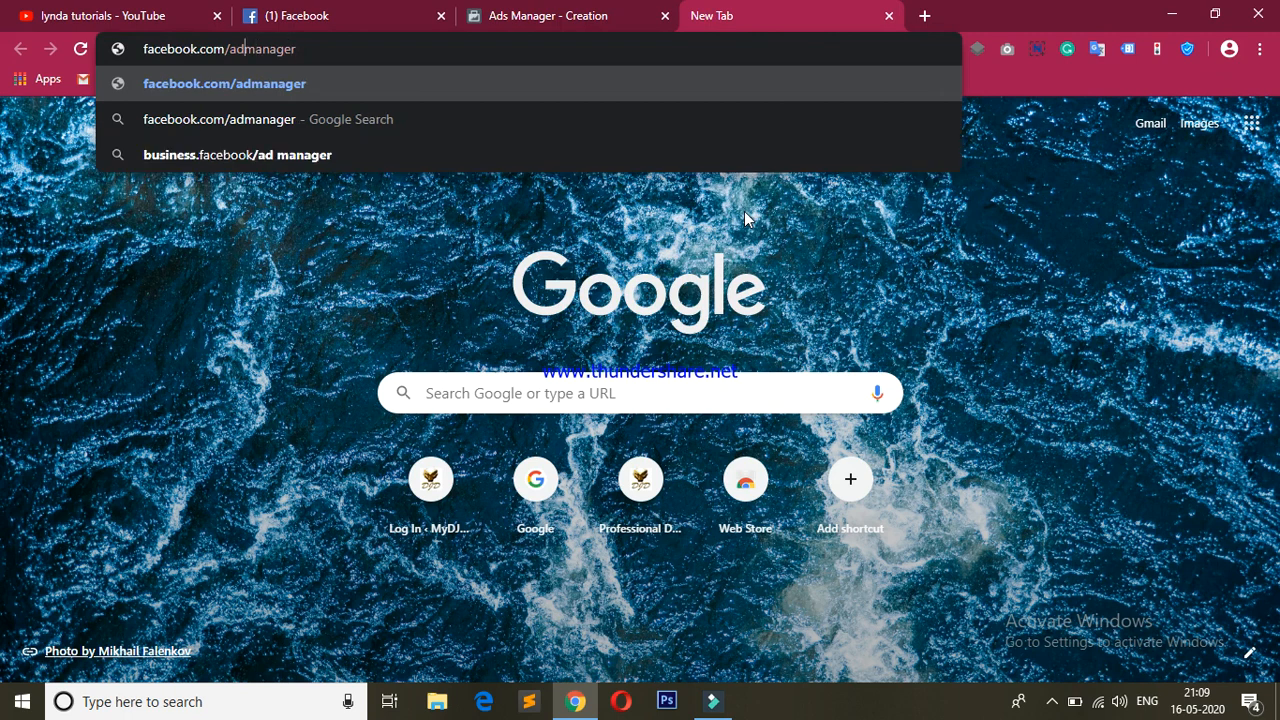
text(s)
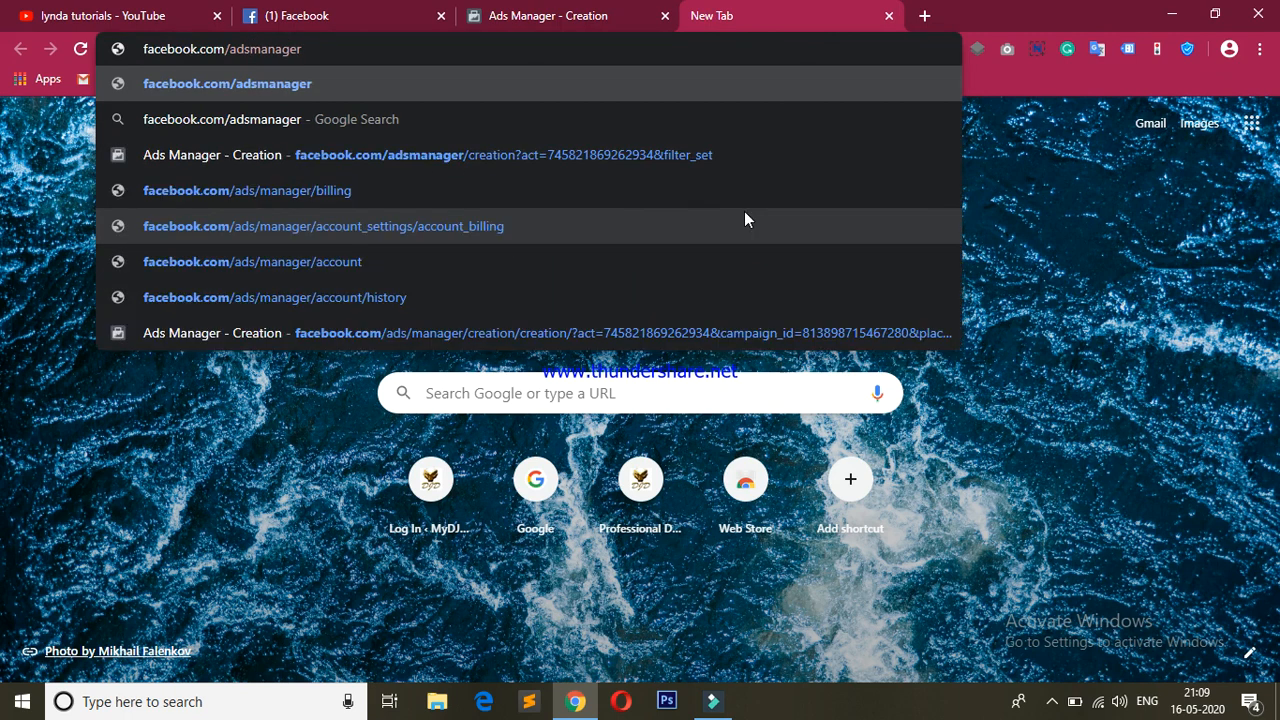
key(Return)
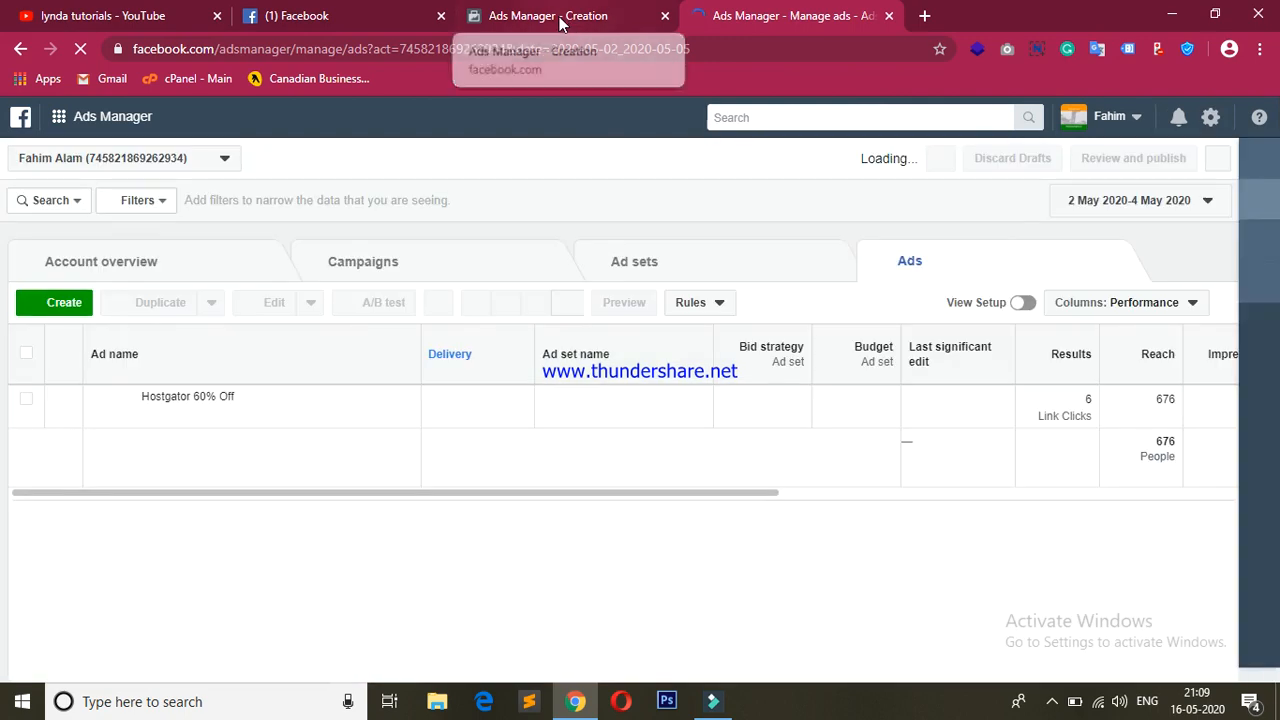
- Compare the Manage ads page with the campaign creation page, then return to the creation page
click(559, 18)
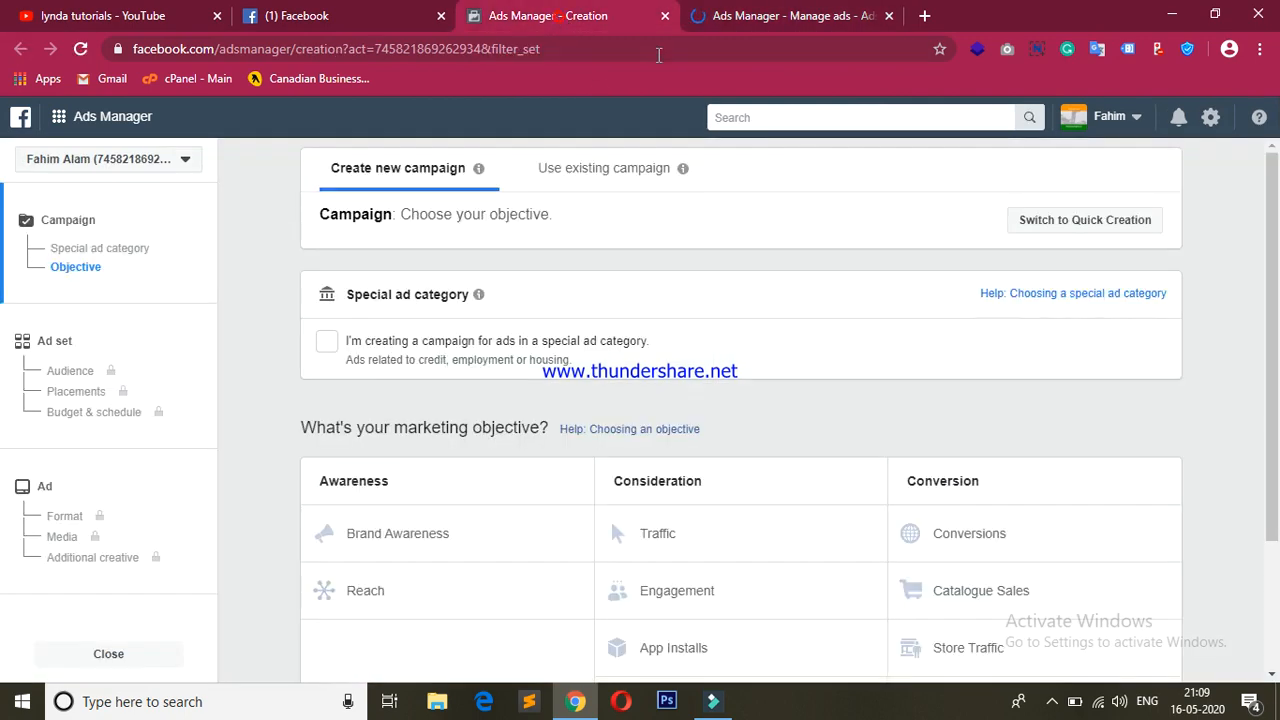
click(700, 16)
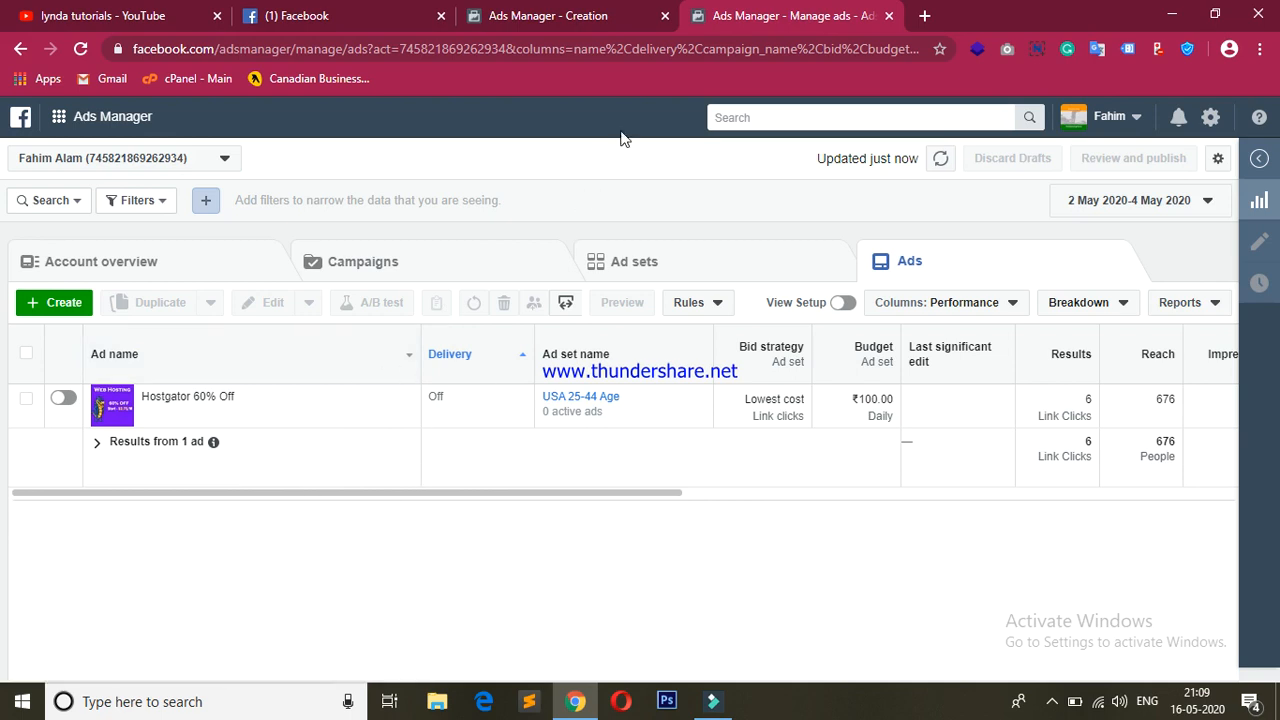
click(570, 12)
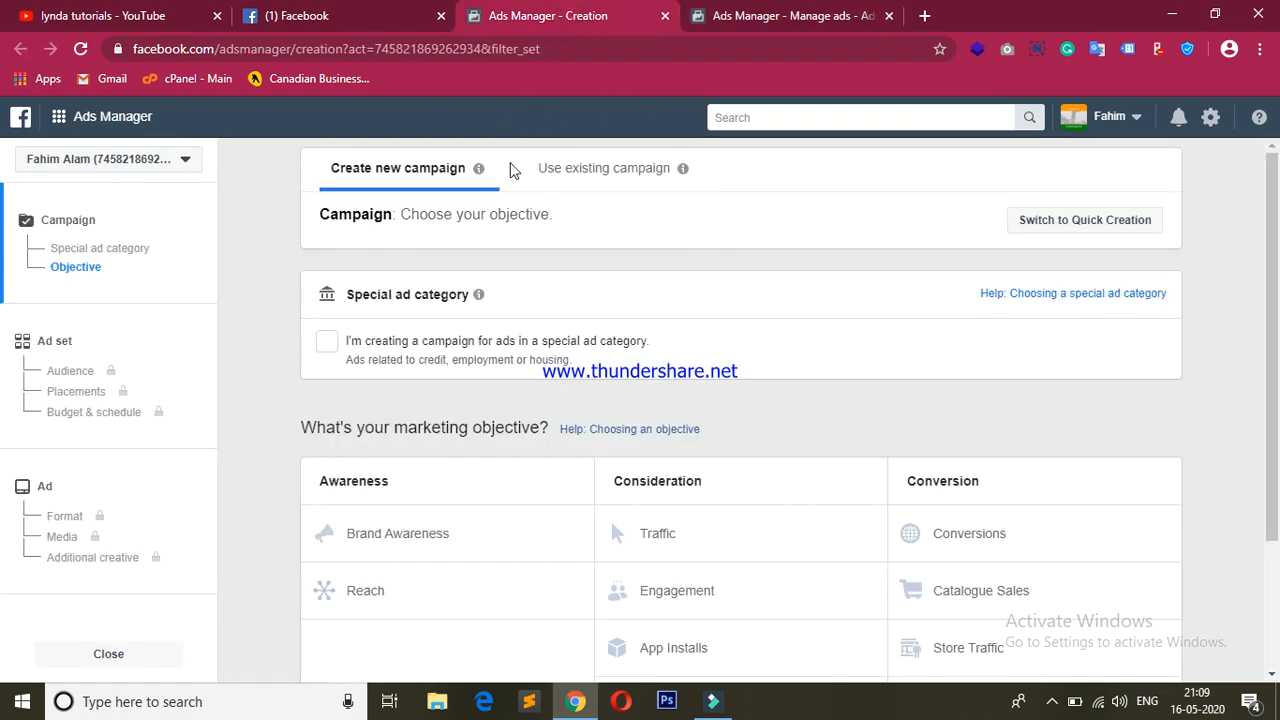
click(809, 16)
click(572, 22)
- Examine the special ad category option and the marketing objectives under Awareness, Consideration and Conversion
drag(1274, 251, 1276, 336)
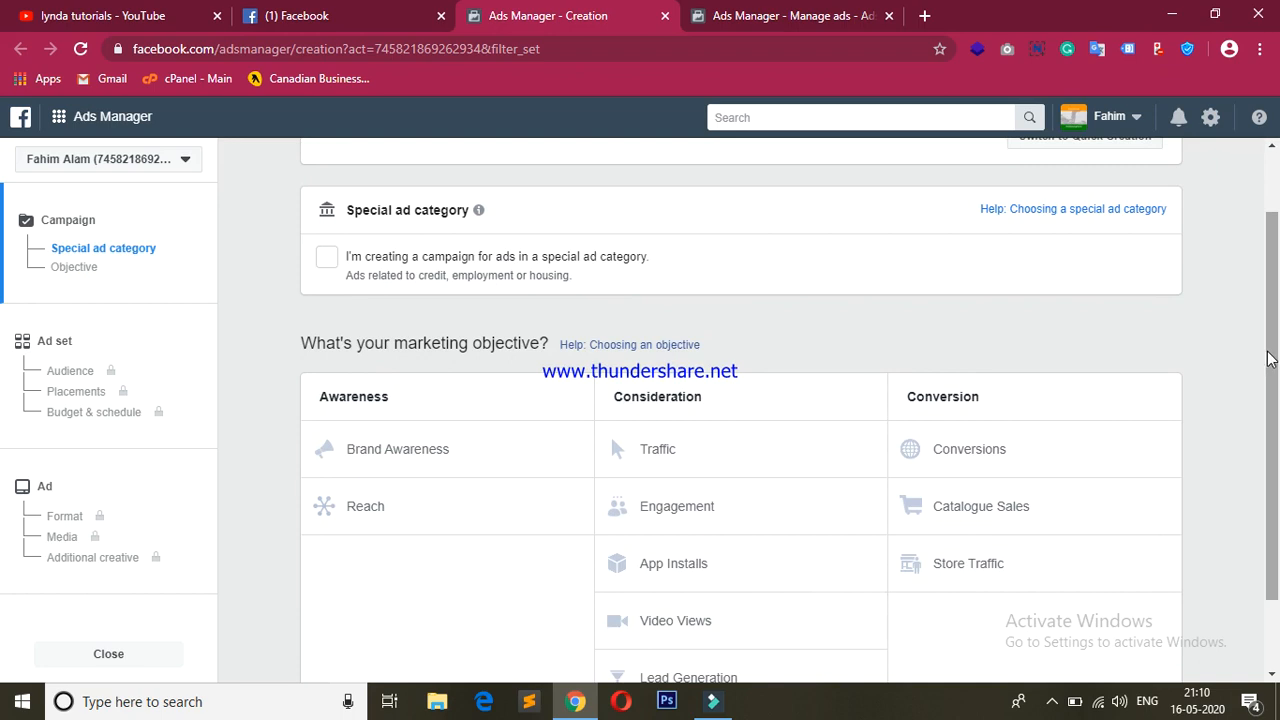
click(1174, 323)
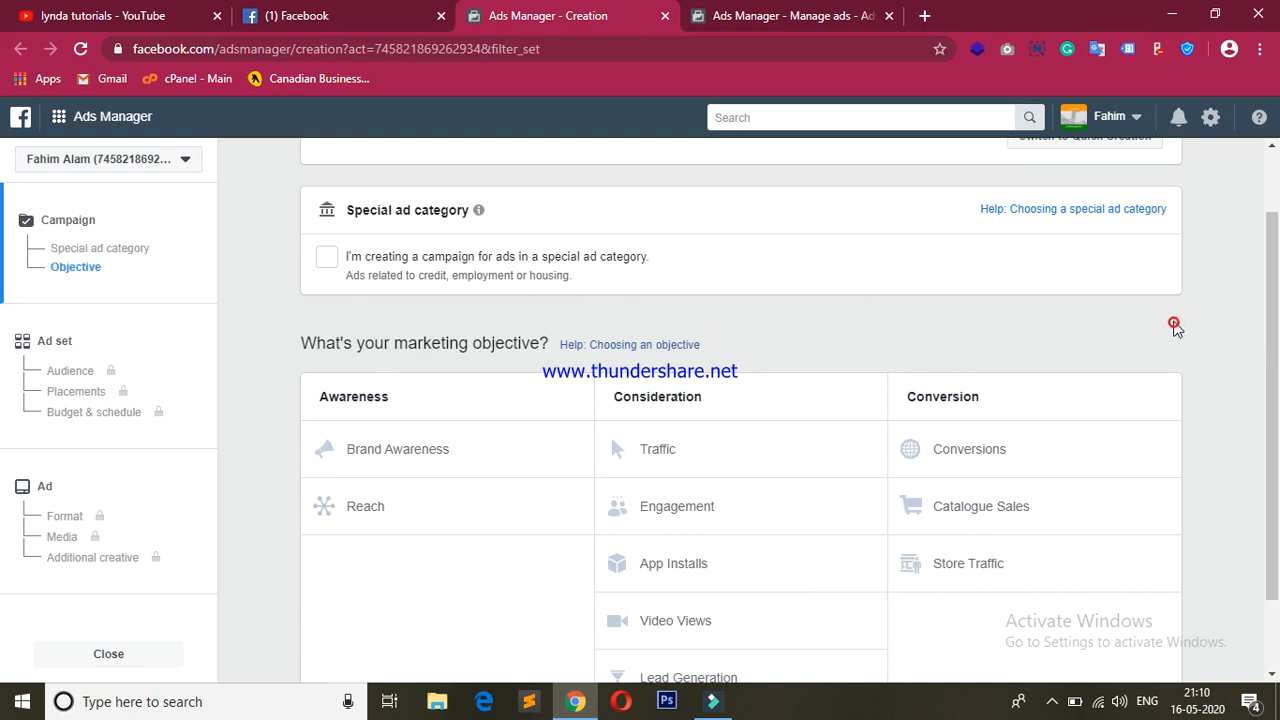
scroll(1175, 328, up, 1)
scroll(1175, 328, down, 2)
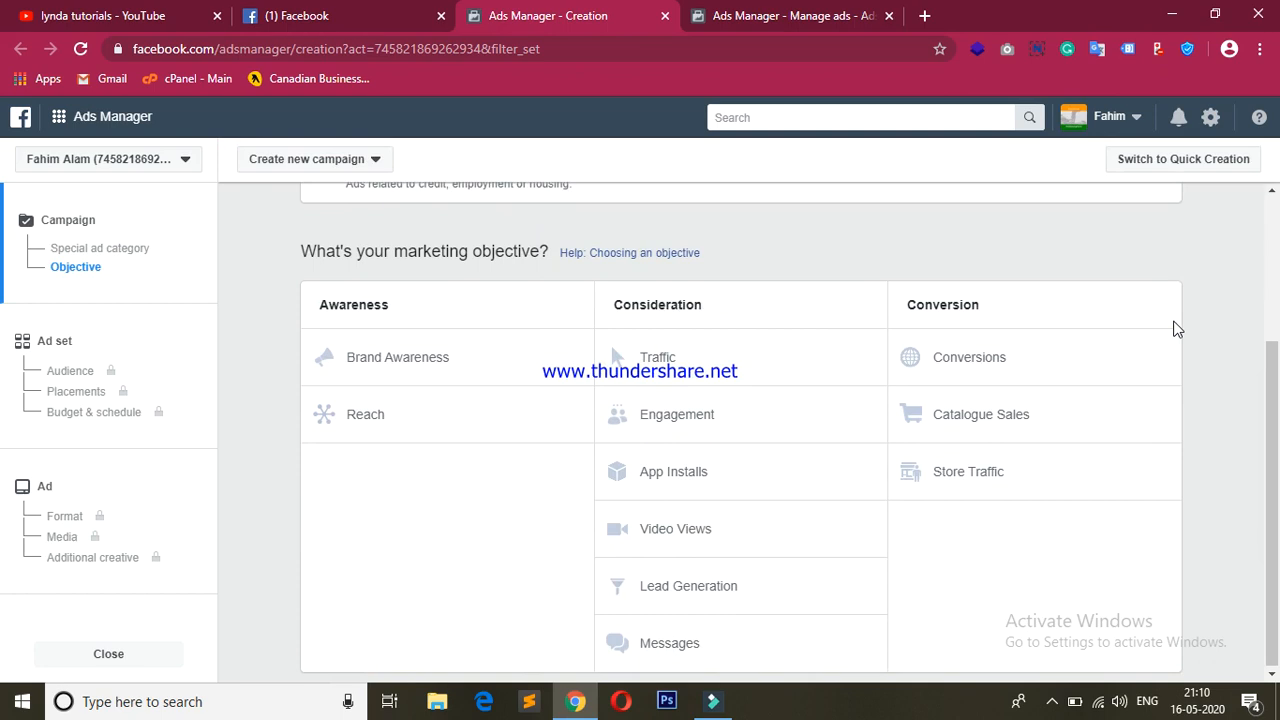
click(1227, 334)
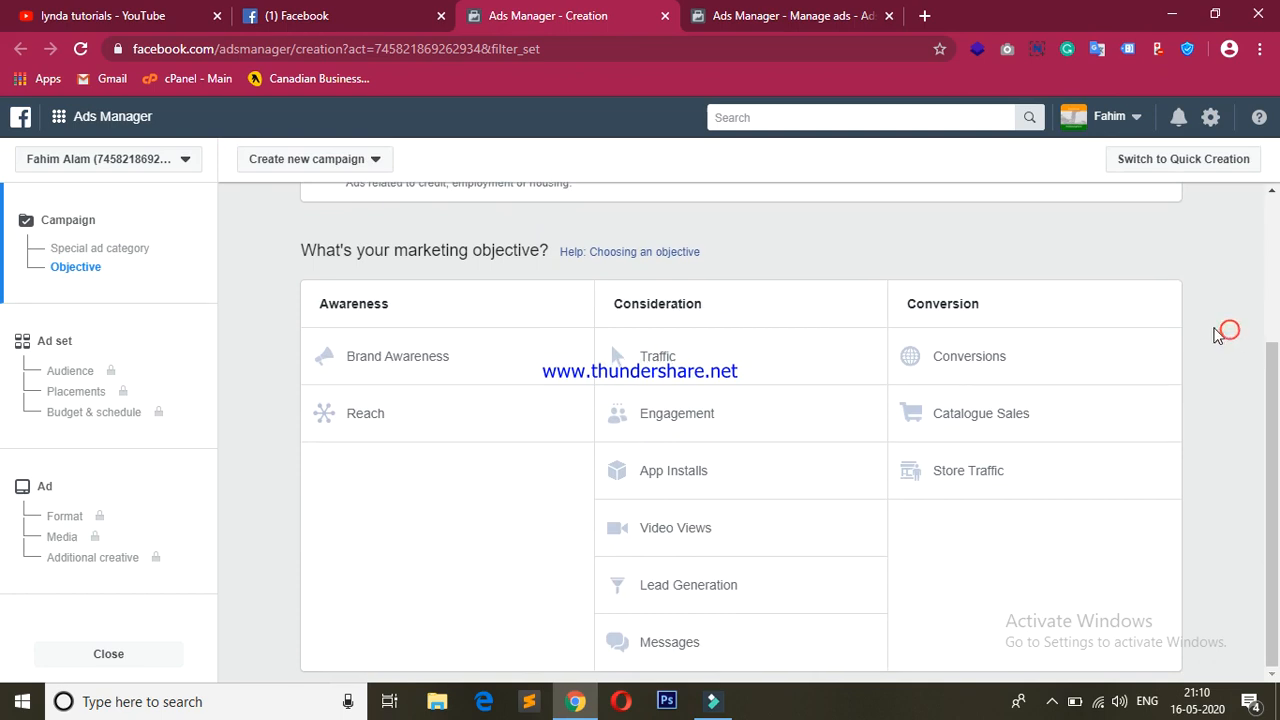
click(944, 256)
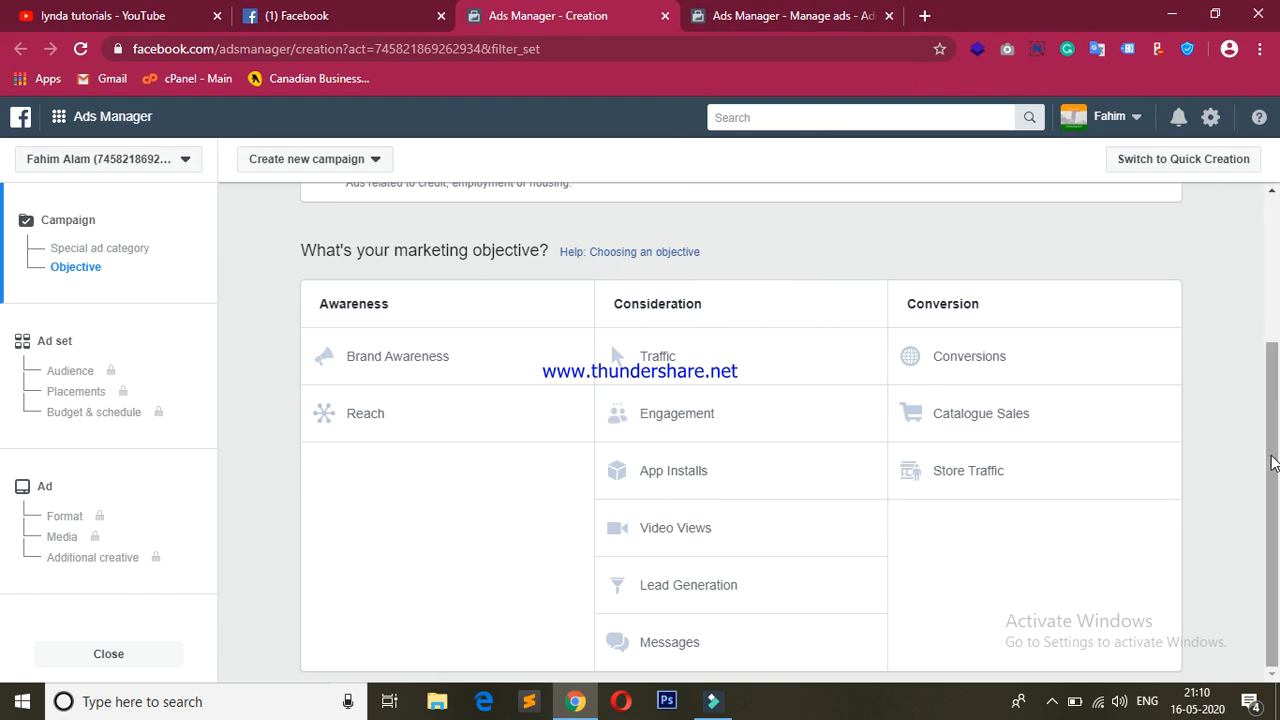
scroll(1272, 462, up, 2)
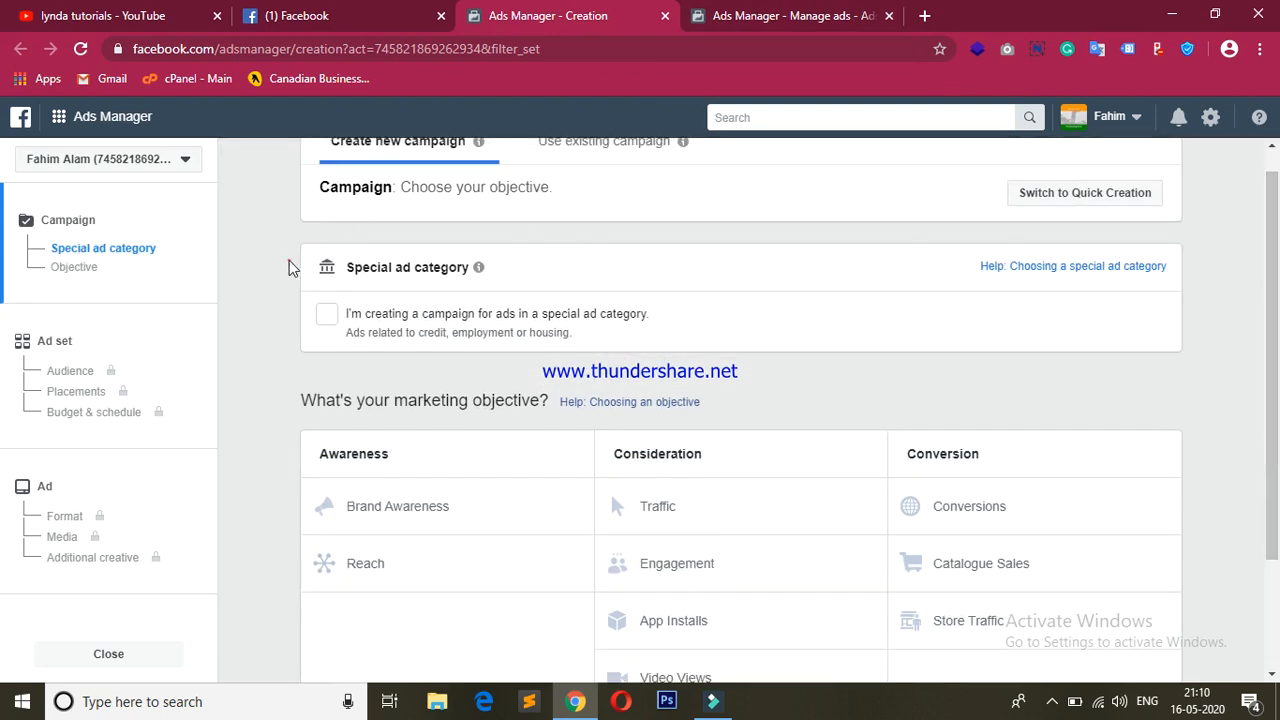
scroll(291, 266, up, 1)
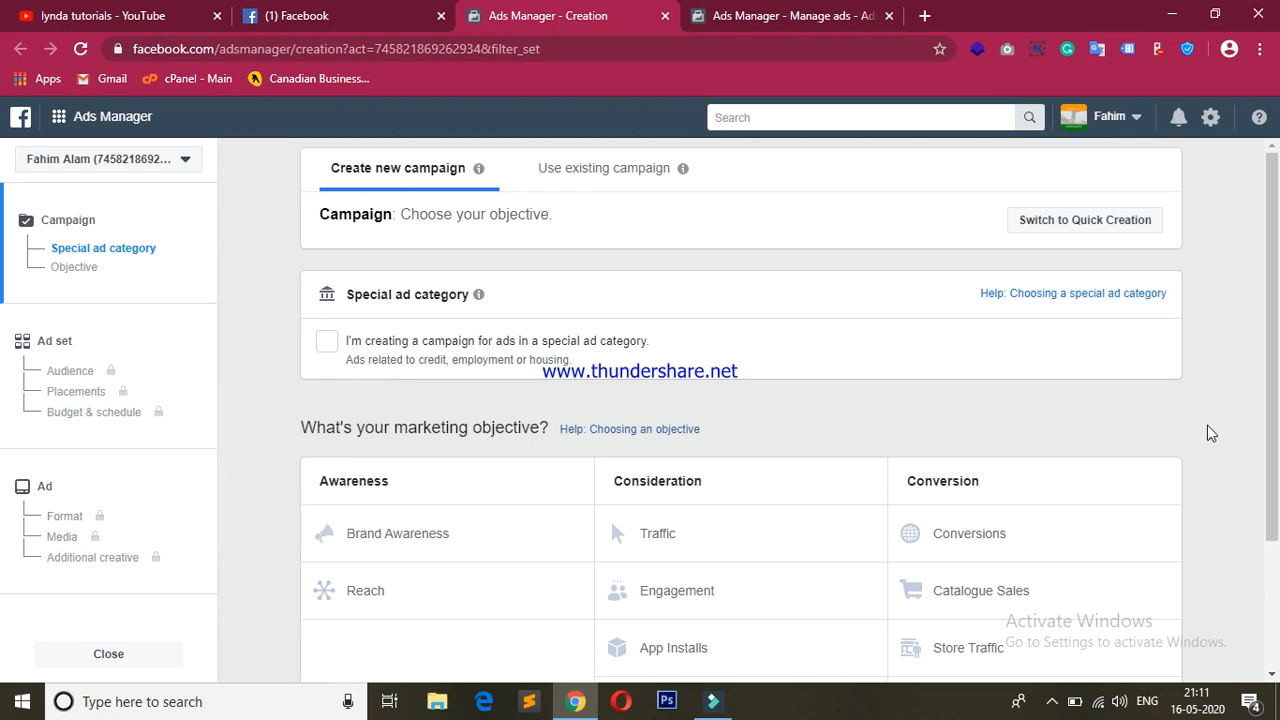
scroll(1272, 372, down, 1)
scroll(1196, 383, up, 1)
scroll(1198, 385, up, 1)
scroll(1197, 381, down, 1)
scroll(1197, 381, up, 1)
scroll(858, 410, down, 2)
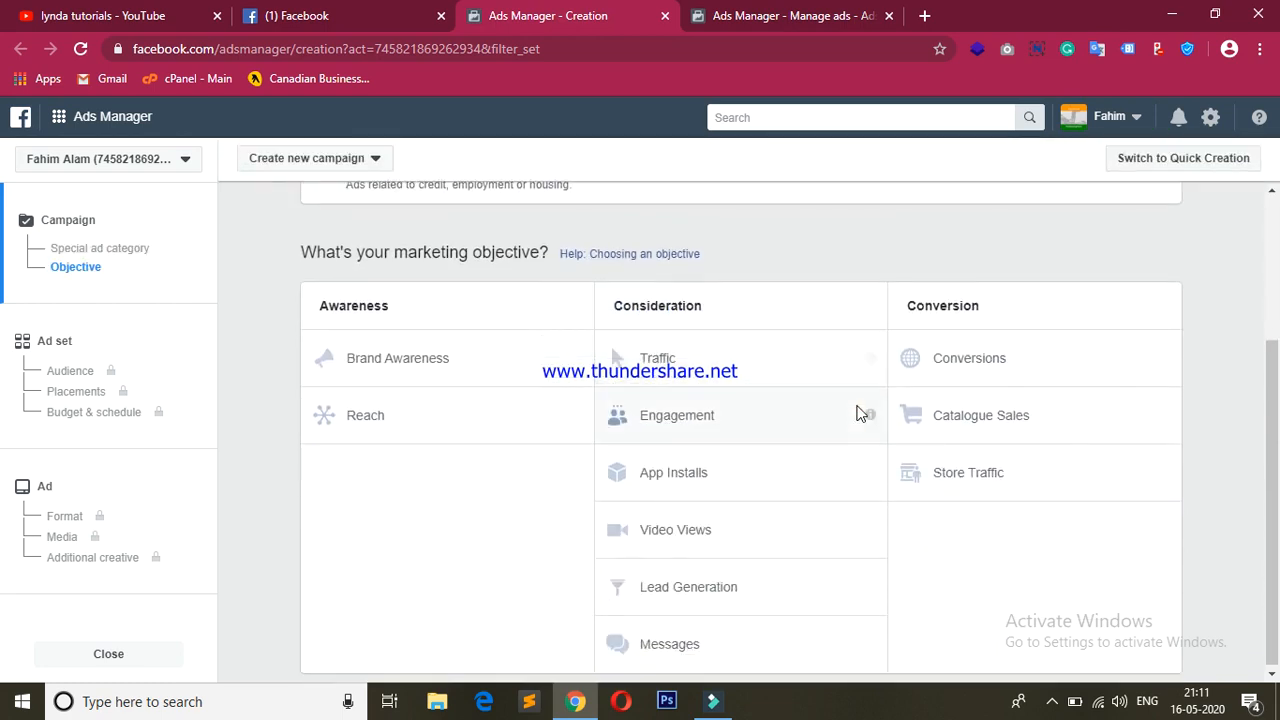
- Choose Engagement as the new campaign's marketing objective and bring up its campaign settings
click(697, 414)
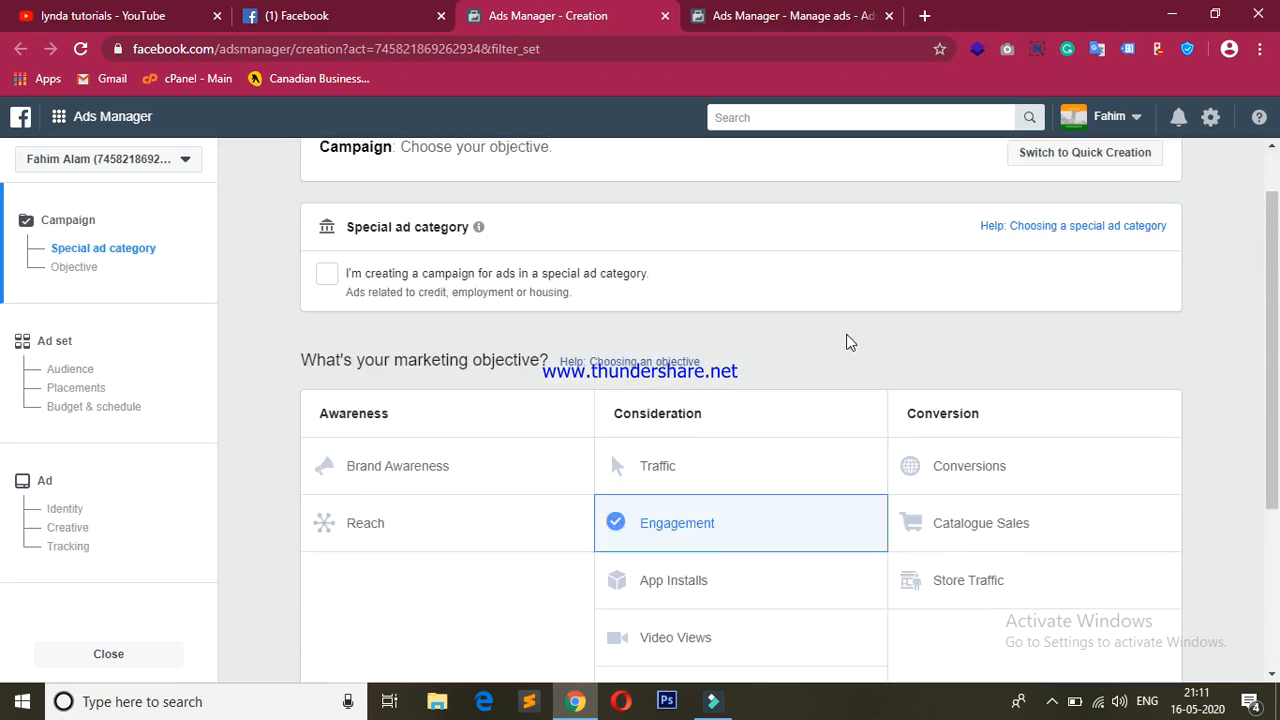
click(905, 328)
scroll(905, 328, down, 1)
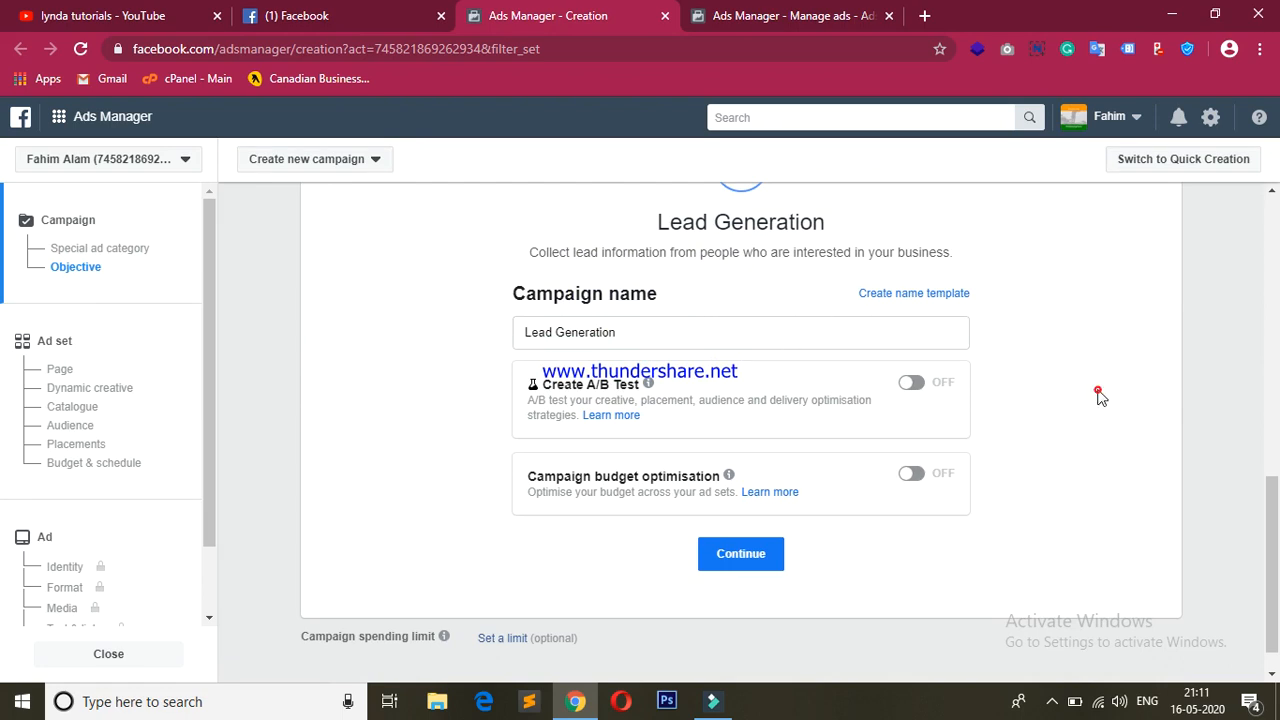
scroll(1098, 396, up, 5)
scroll(1101, 397, down, 2)
click(700, 421)
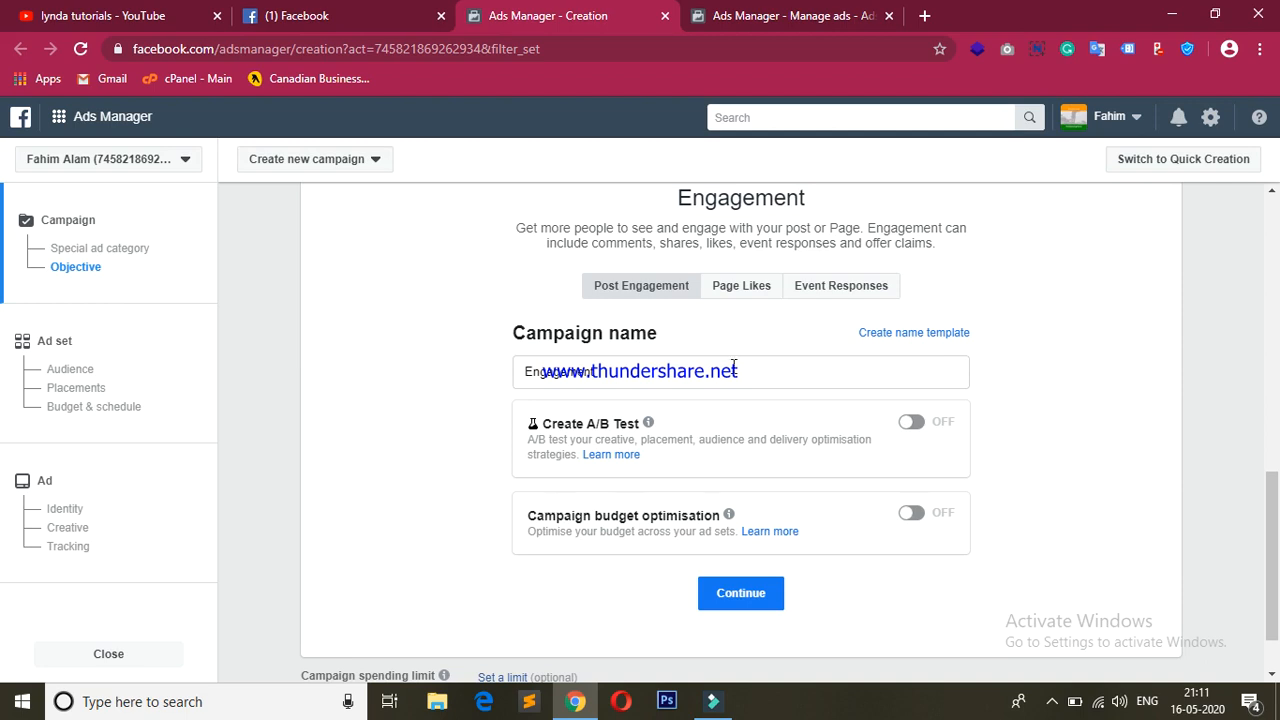
- Replace the default campaign name with Campaign
double_click(652, 379)
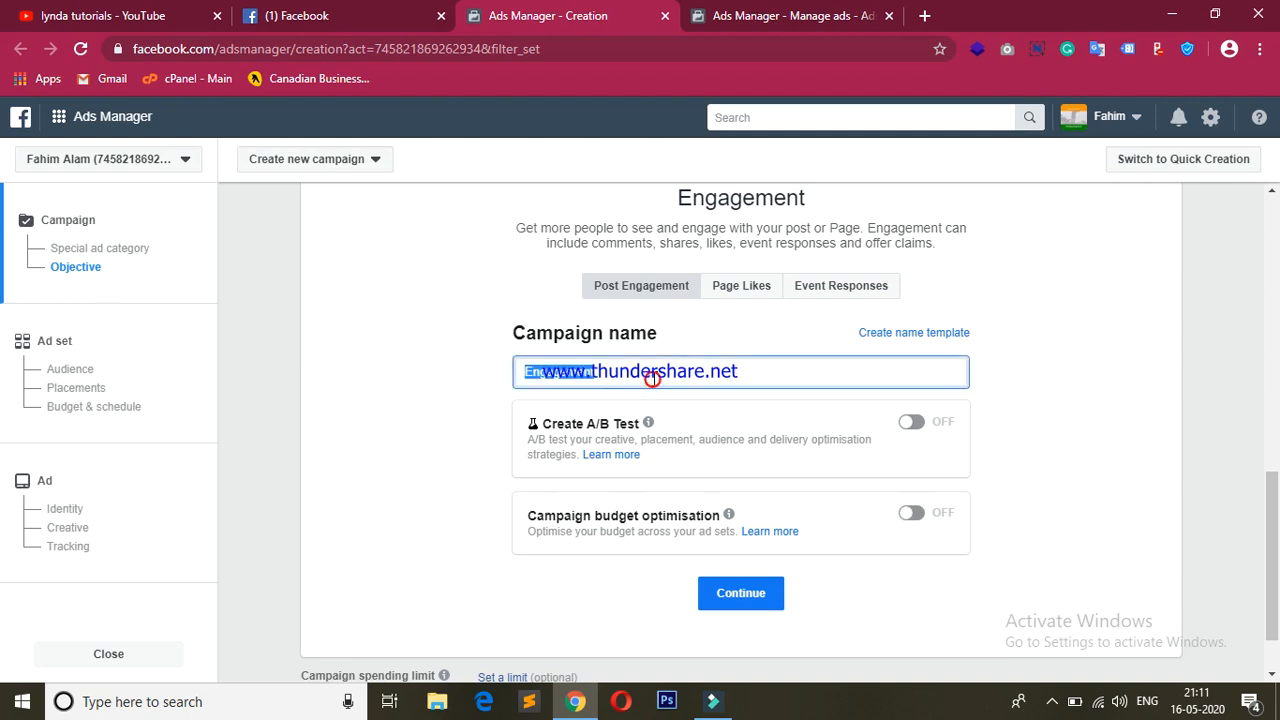
text(Campaign)
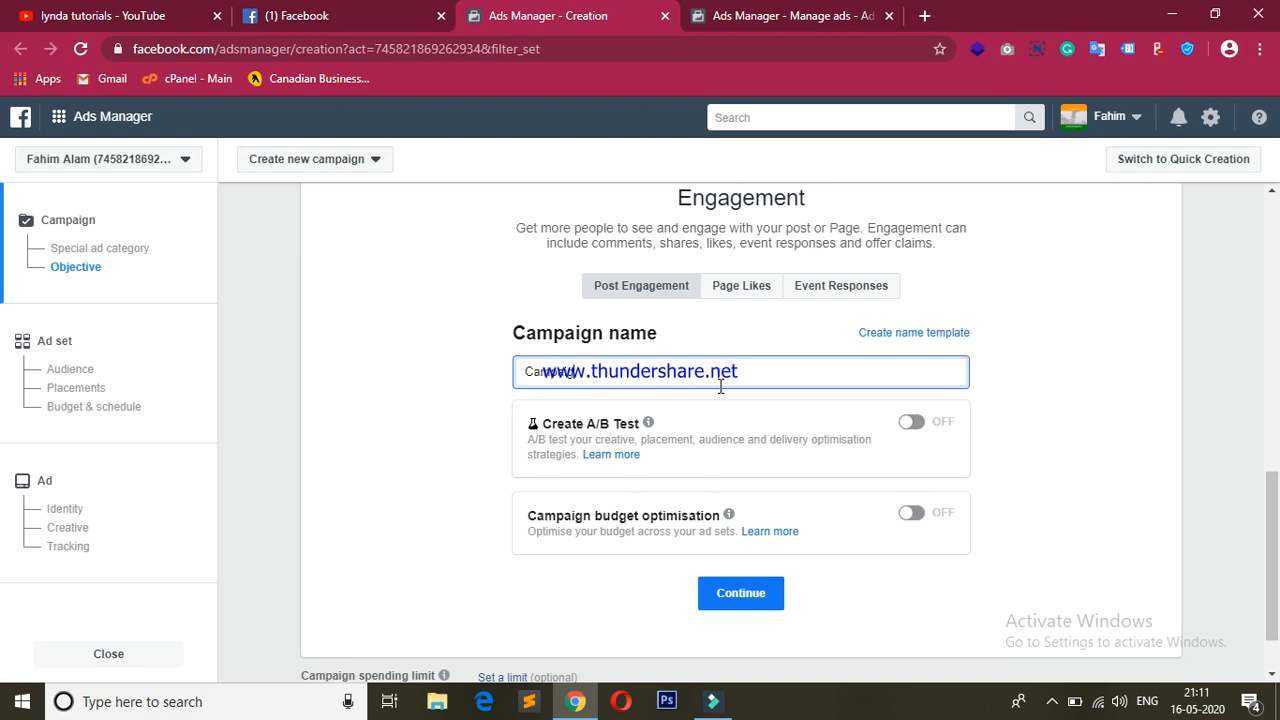
click(1045, 362)
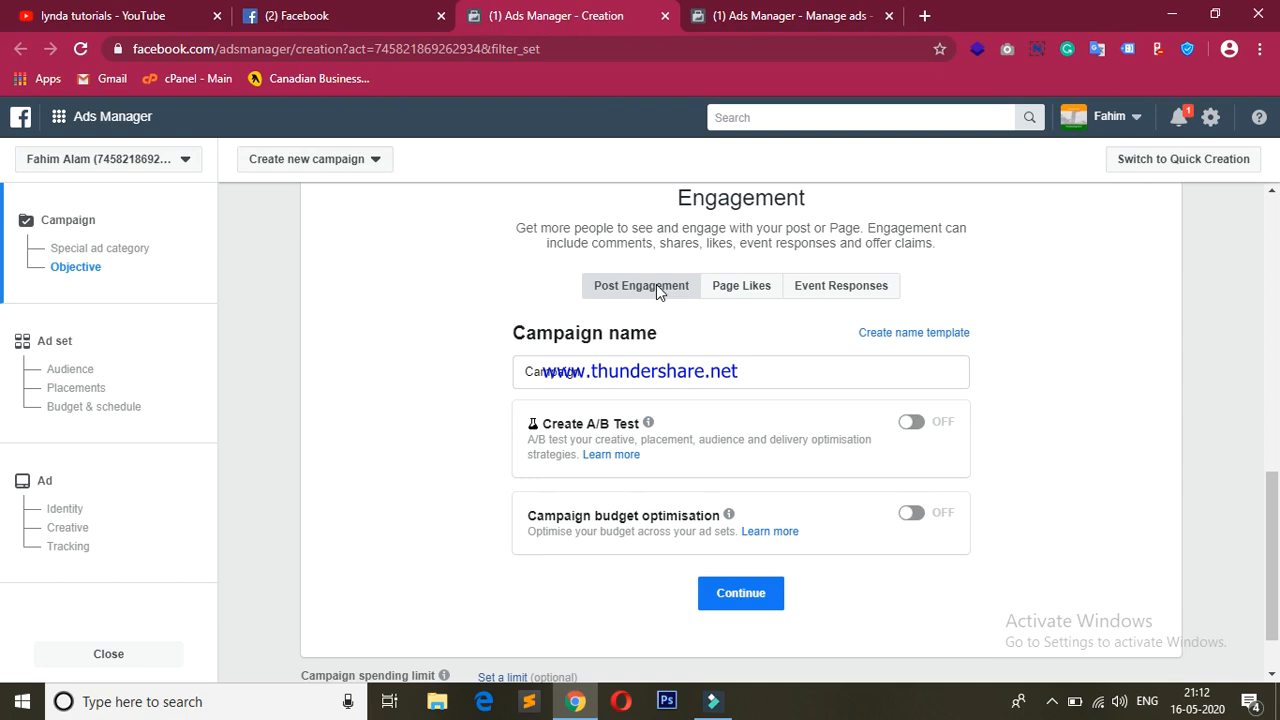
- Compare the Page Likes and Event Responses engagement types, ending with Post Engagement selected
click(749, 287)
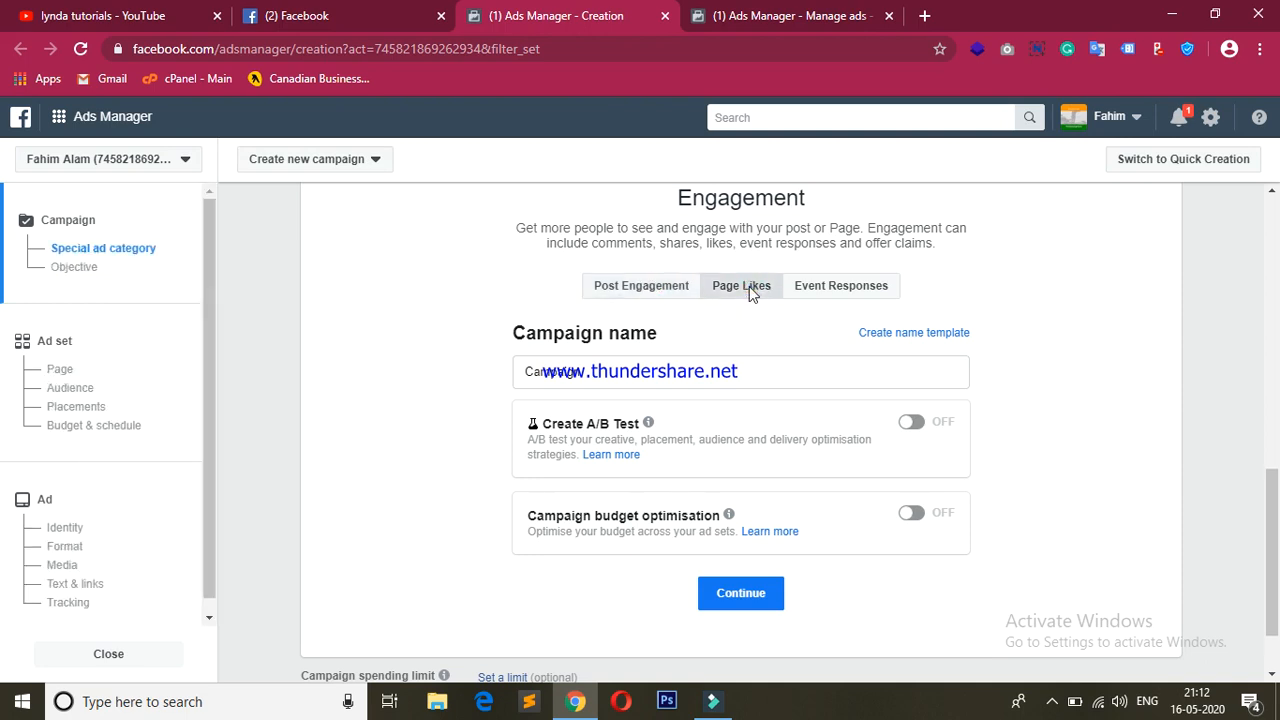
click(826, 290)
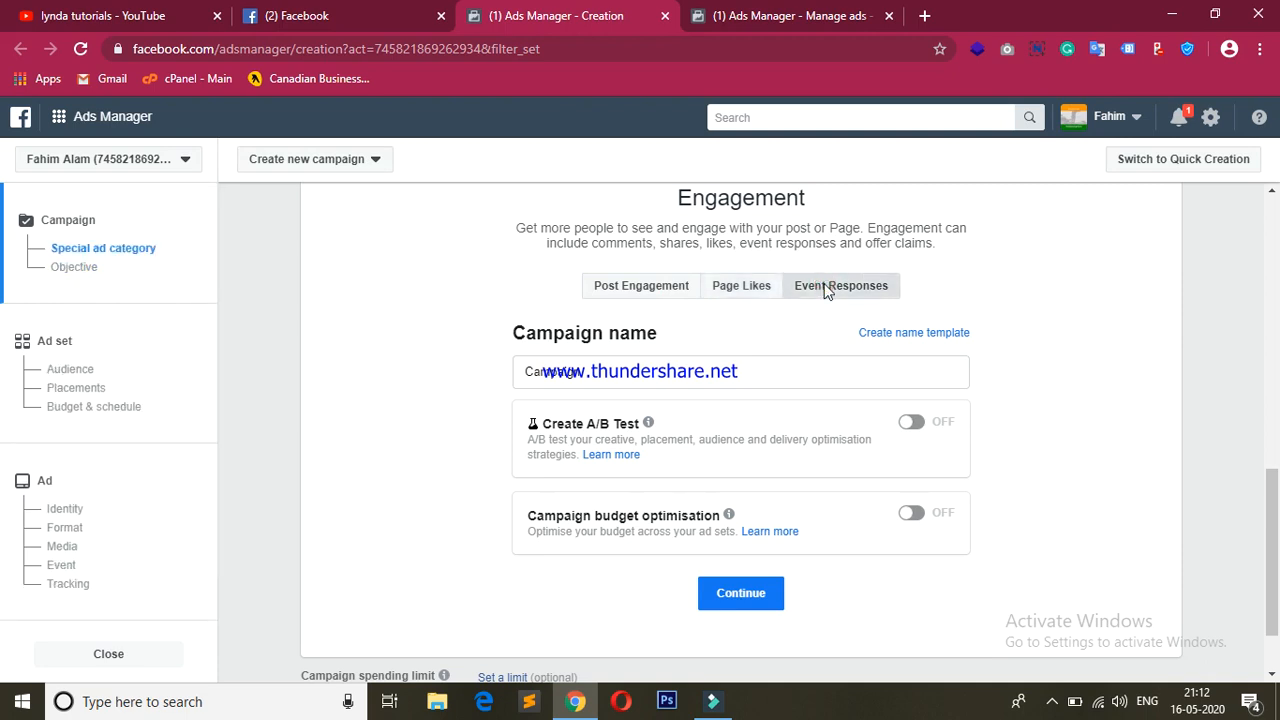
click(635, 290)
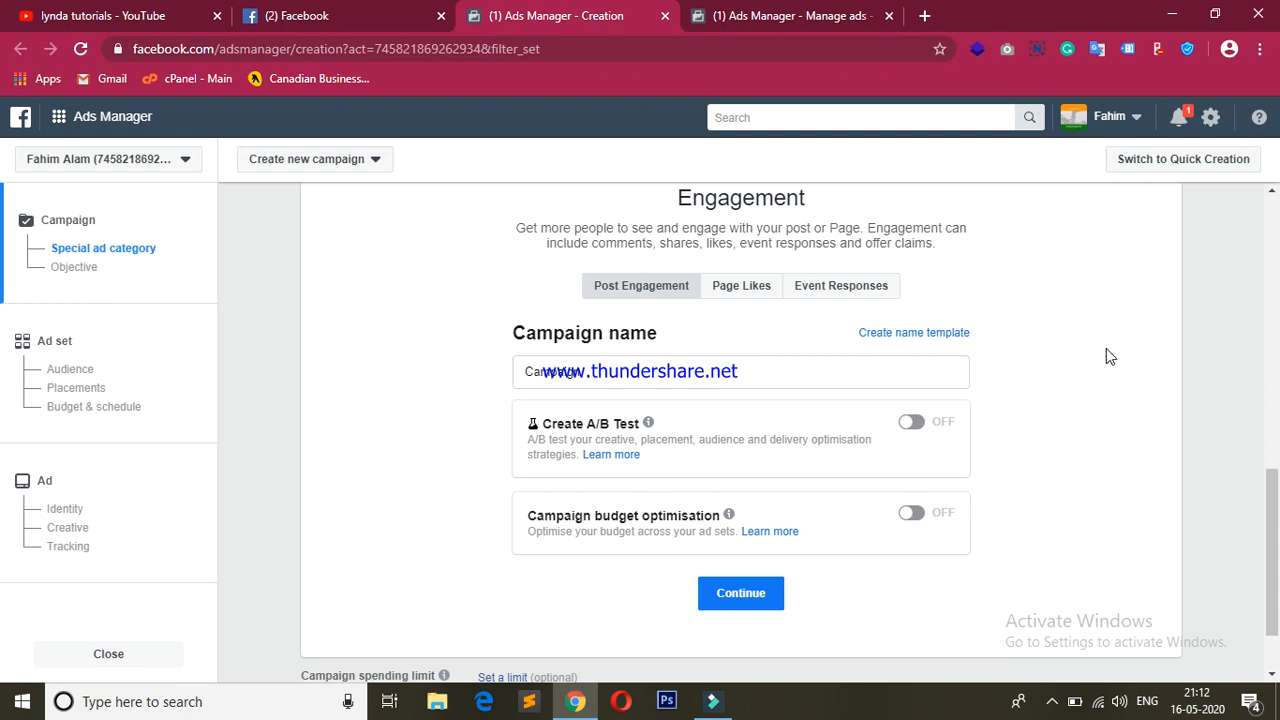
click(1079, 355)
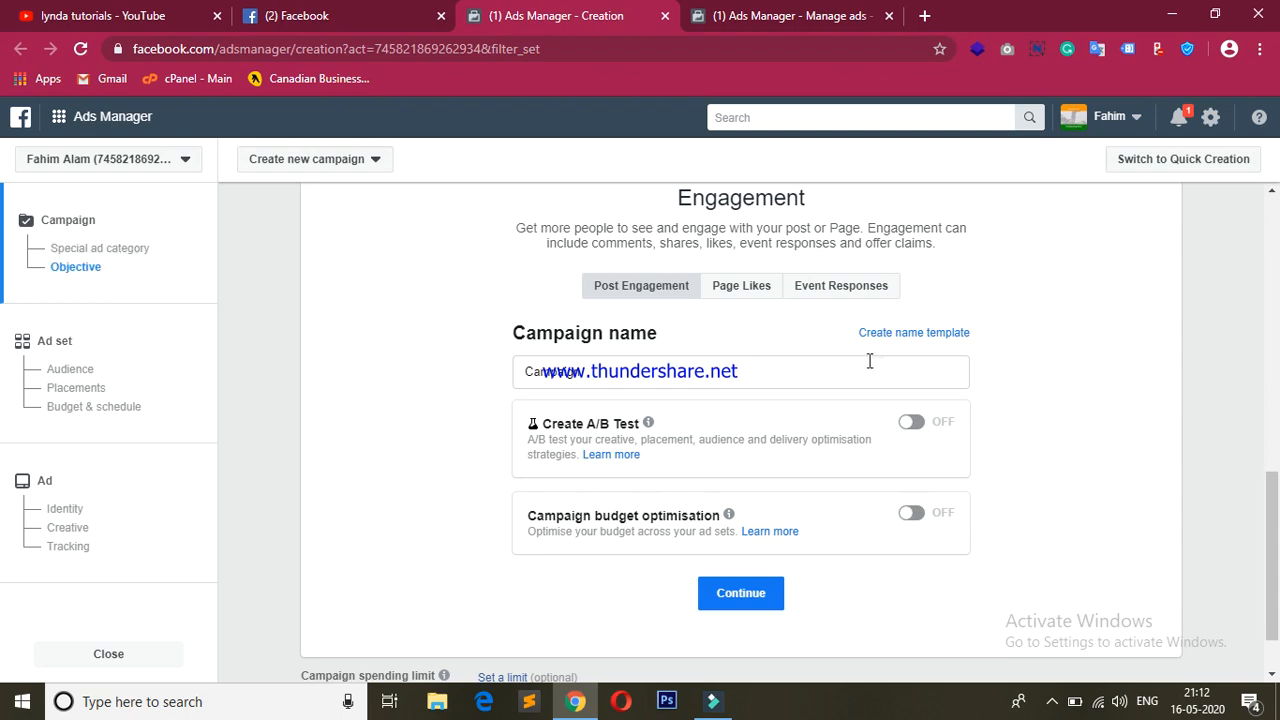
click(624, 287)
click(1052, 378)
- Read the explanation of campaign budget optimisation and continue to the ad set settings, leaving that option off
mouse_move(729, 514)
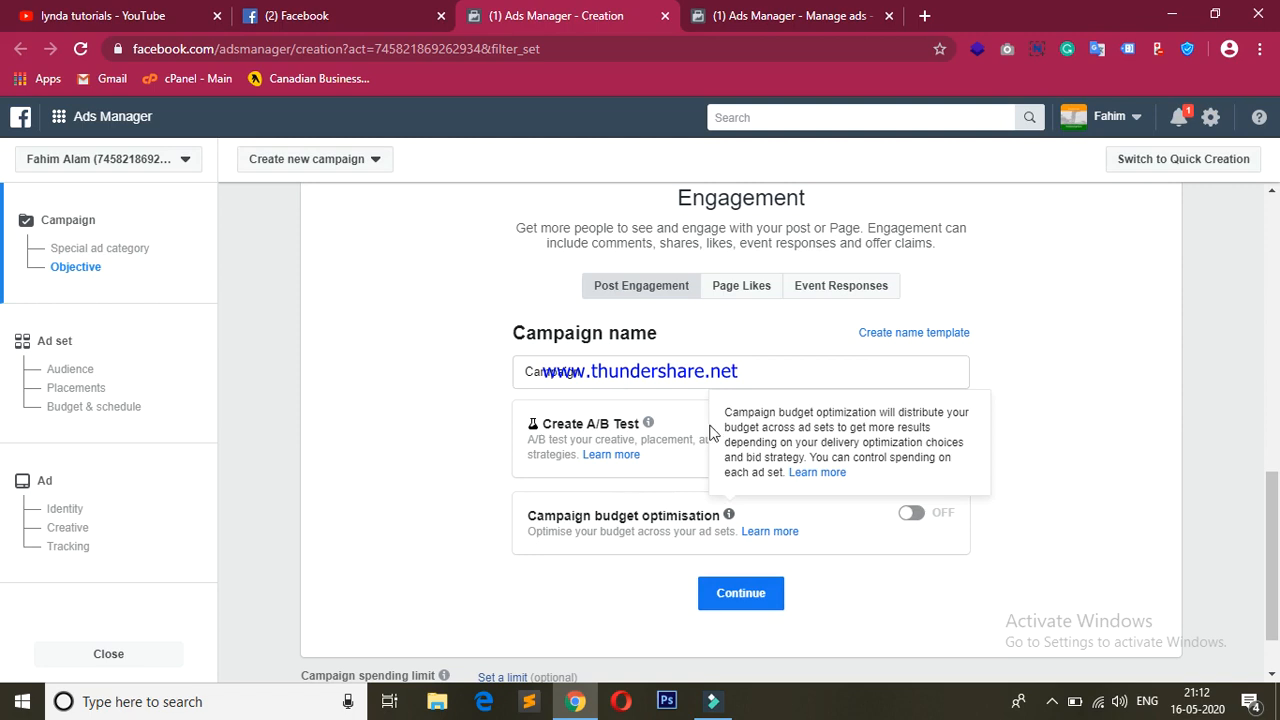
click(1080, 432)
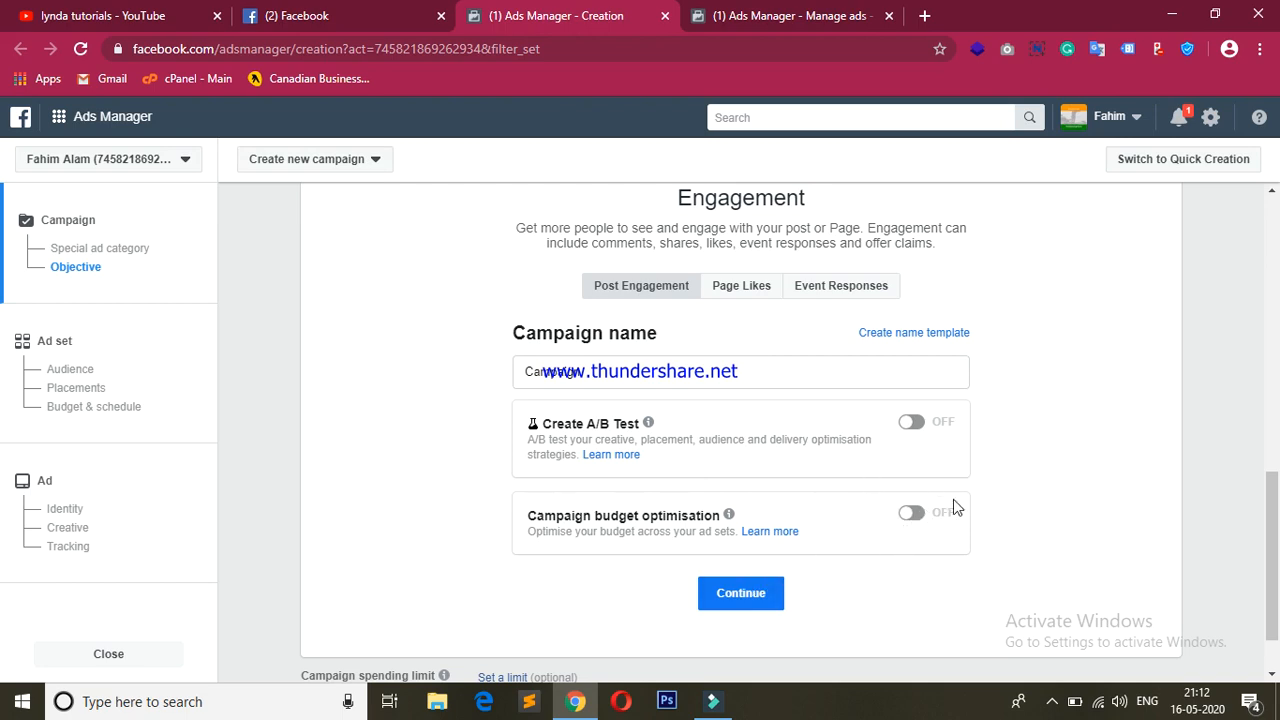
click(734, 598)
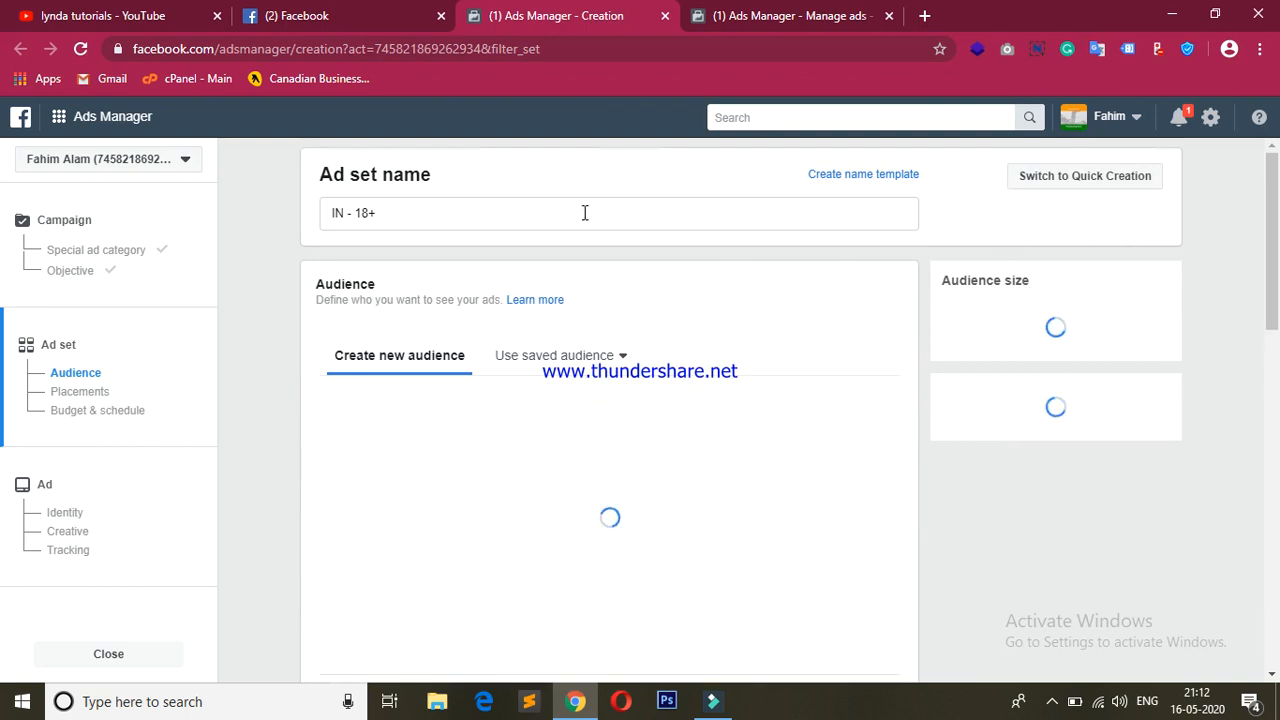
- Rename the ad set as Hosting service ads
triple_click(533, 212)
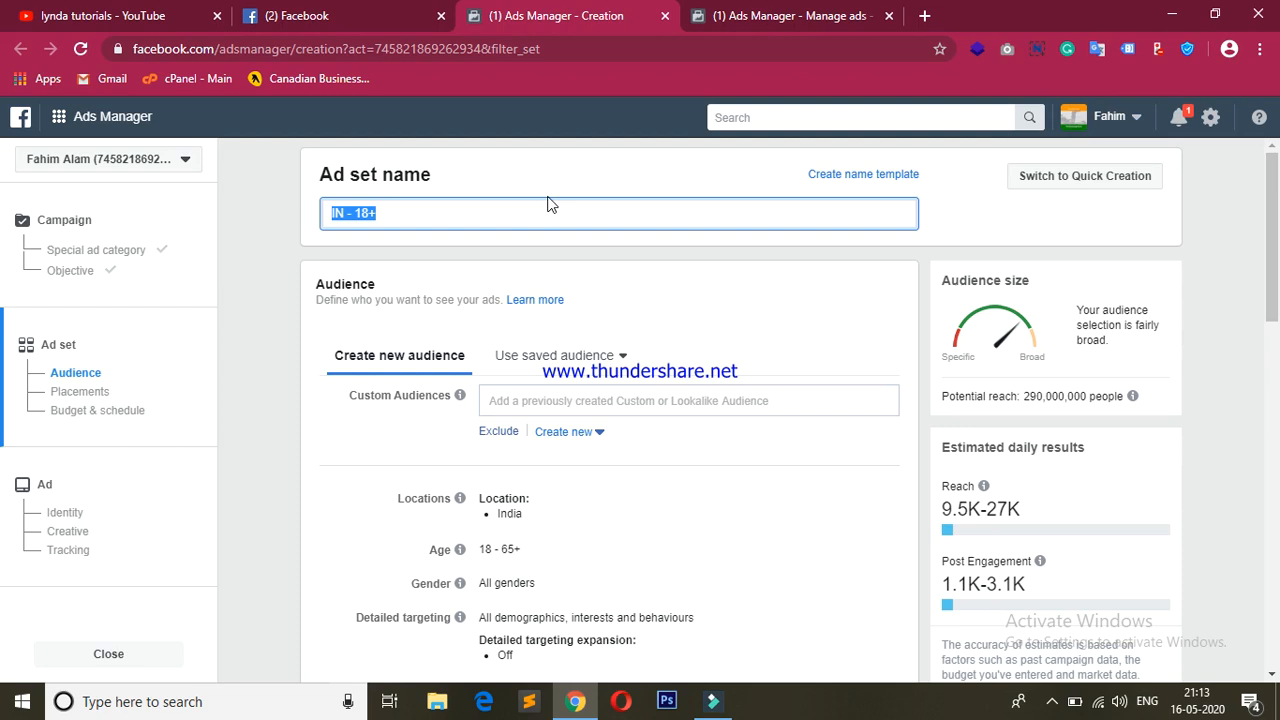
text(A)
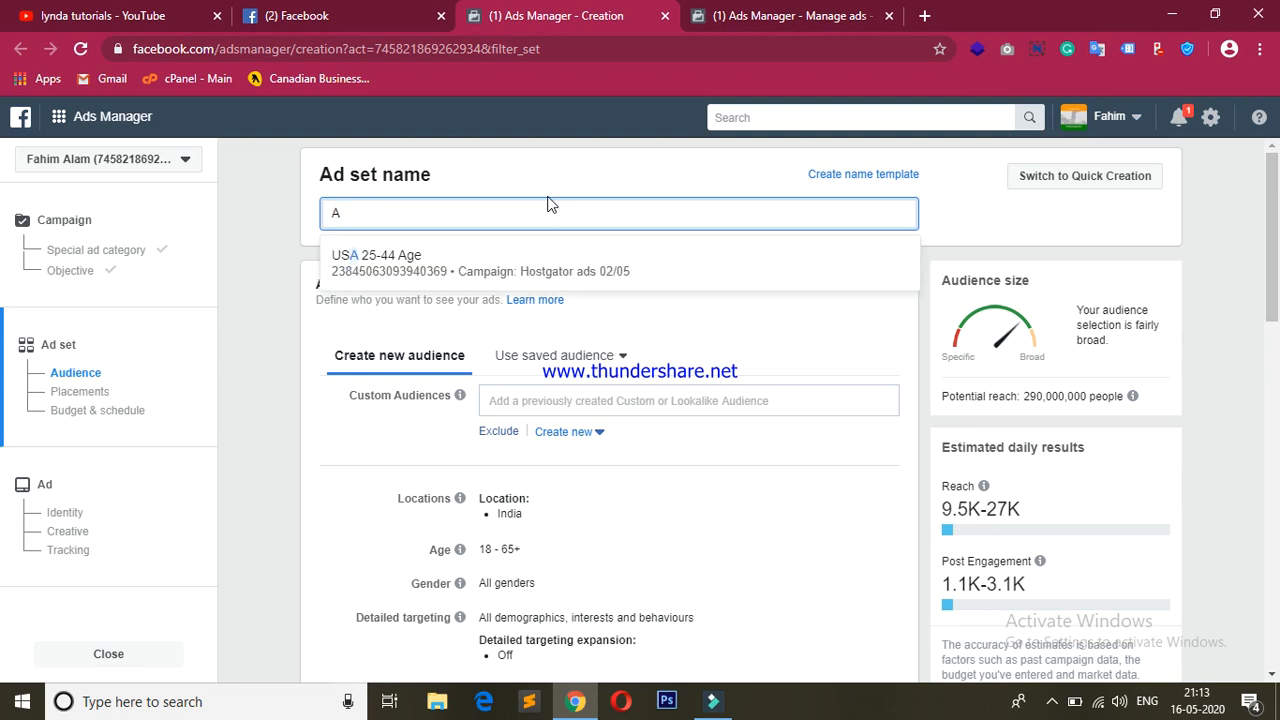
text(ds)
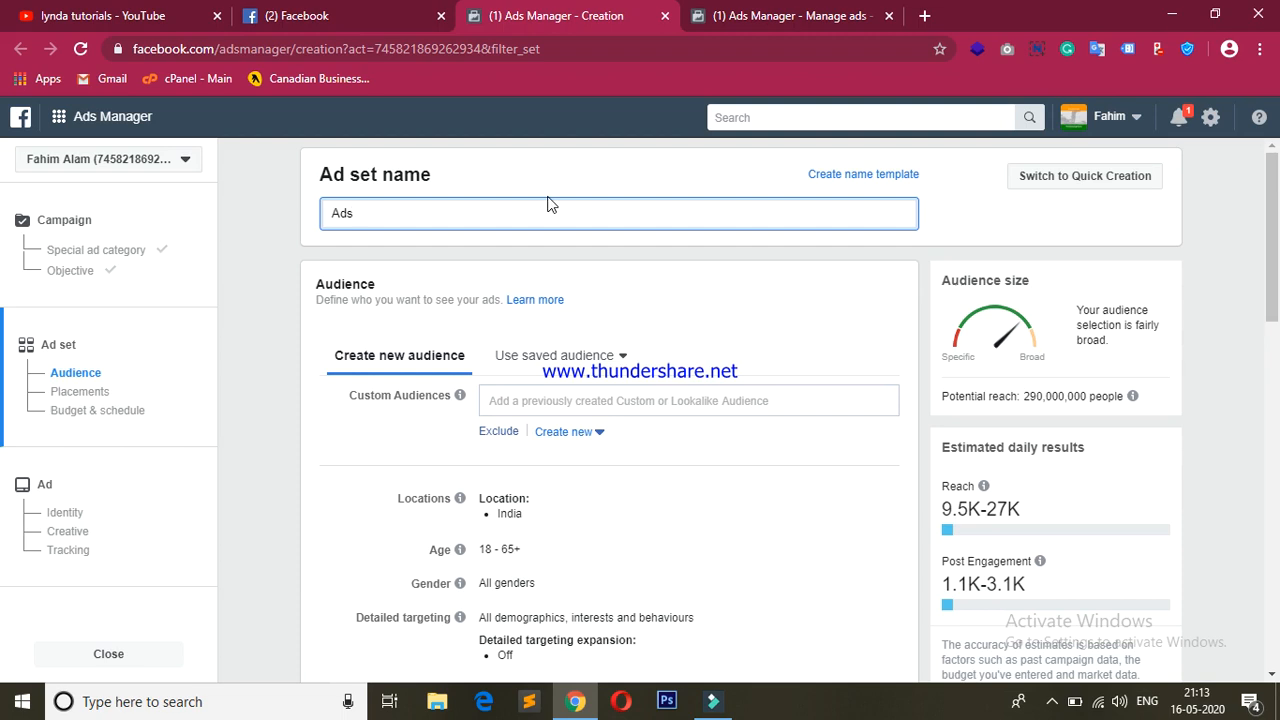
key(BackSpace)
key(BackSpace)
key(BackSpace)
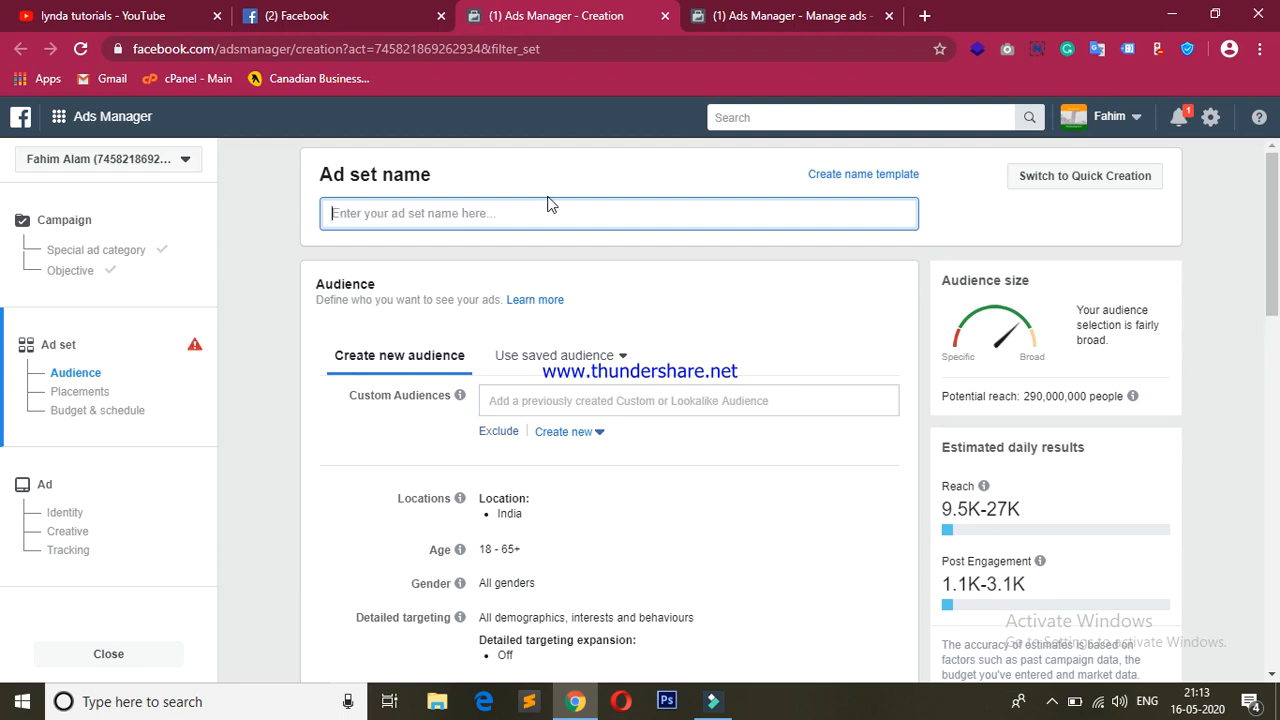
text(S)
key(BackSpace)
key(BackSpace)
text(Hosting service ads)
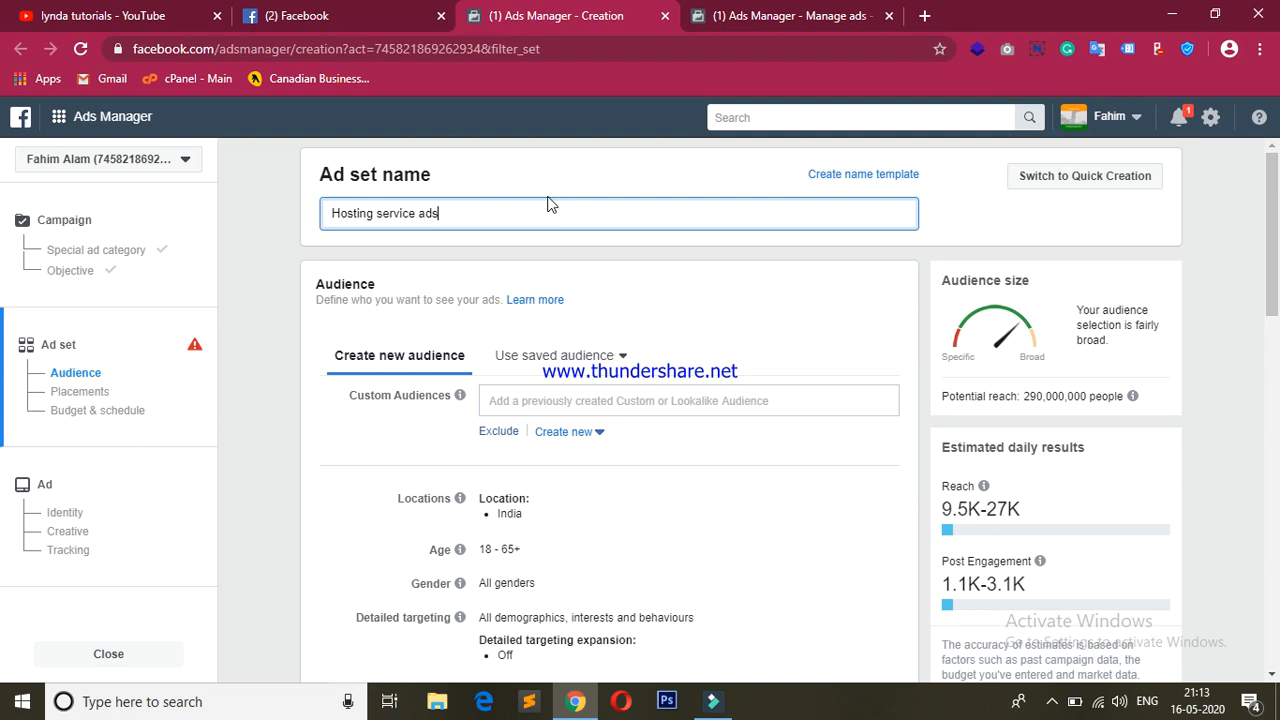
click(556, 182)
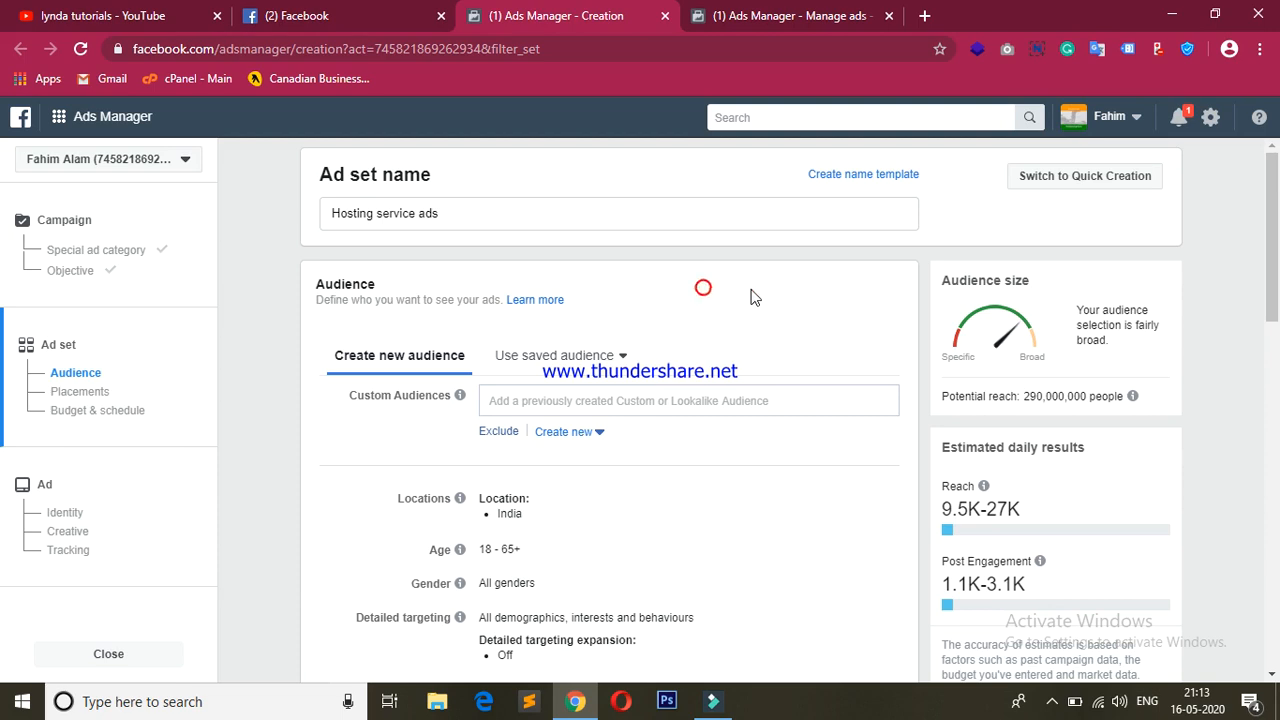
- Examine the Audience section, including the Custom Audiences choices and the saved audience options
scroll(753, 297, down, 2)
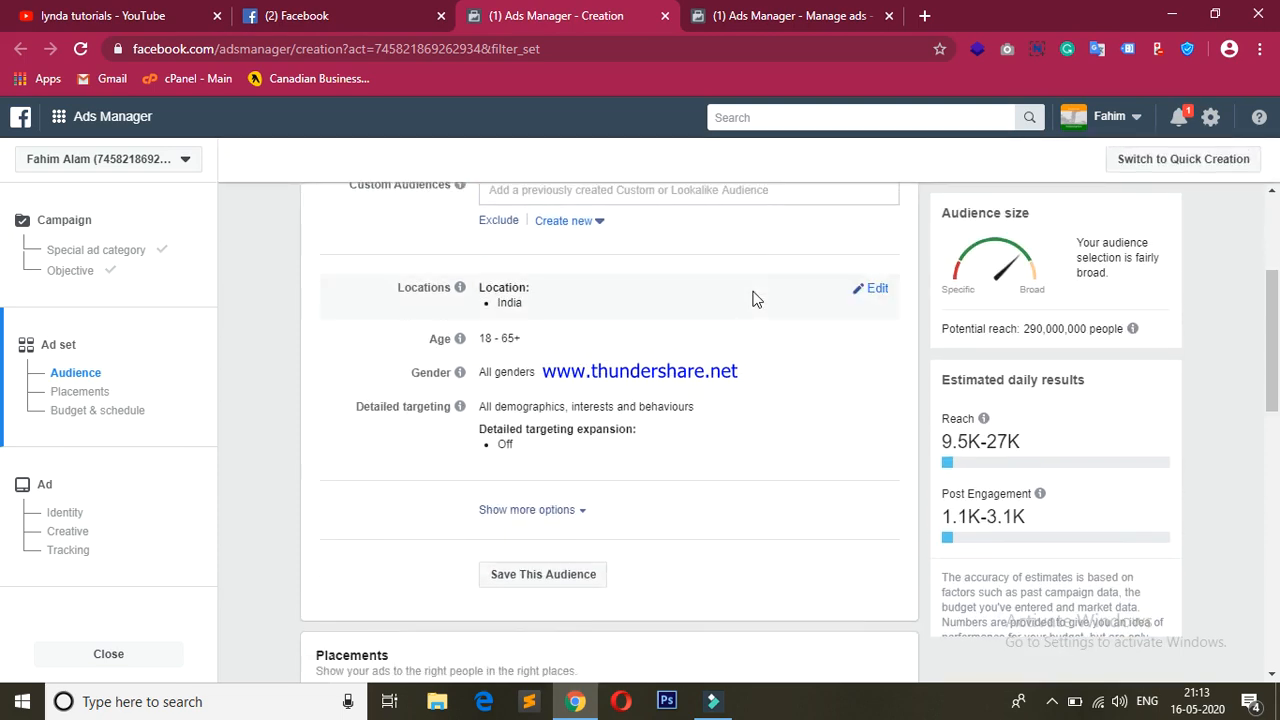
scroll(753, 297, up, 1)
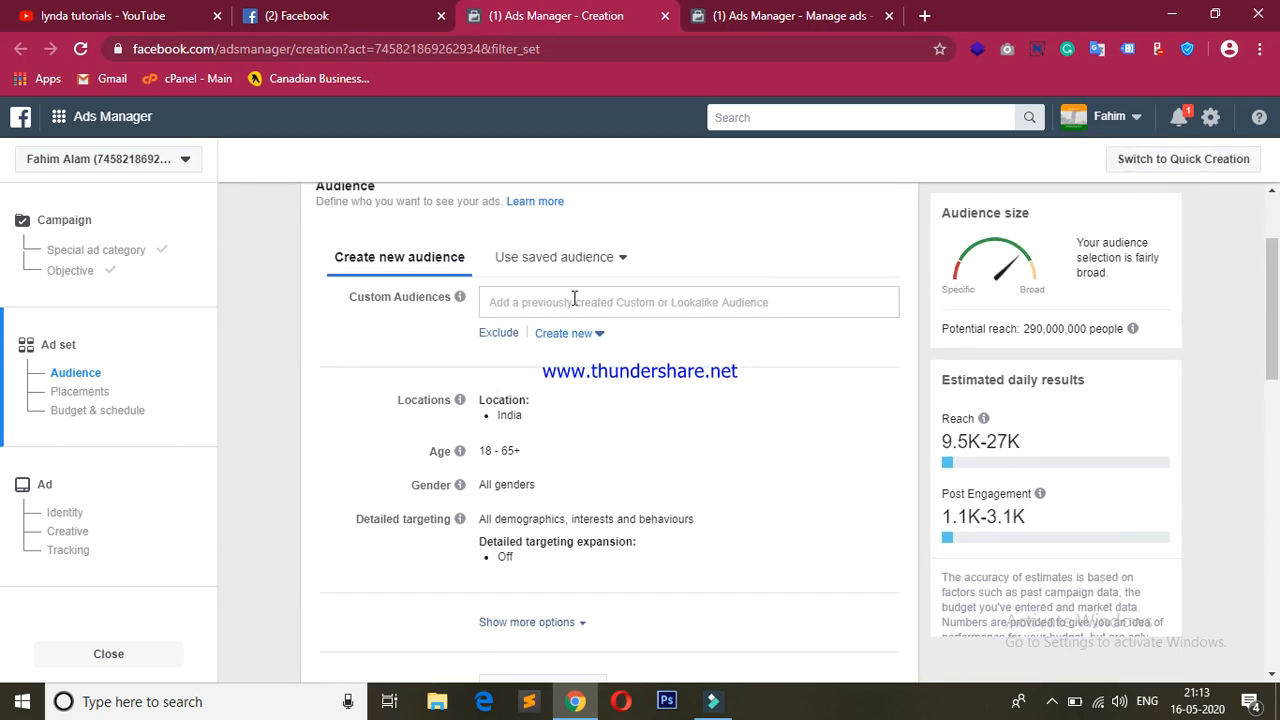
scroll(690, 255, up, 1)
scroll(694, 258, down, 1)
scroll(699, 264, down, 1)
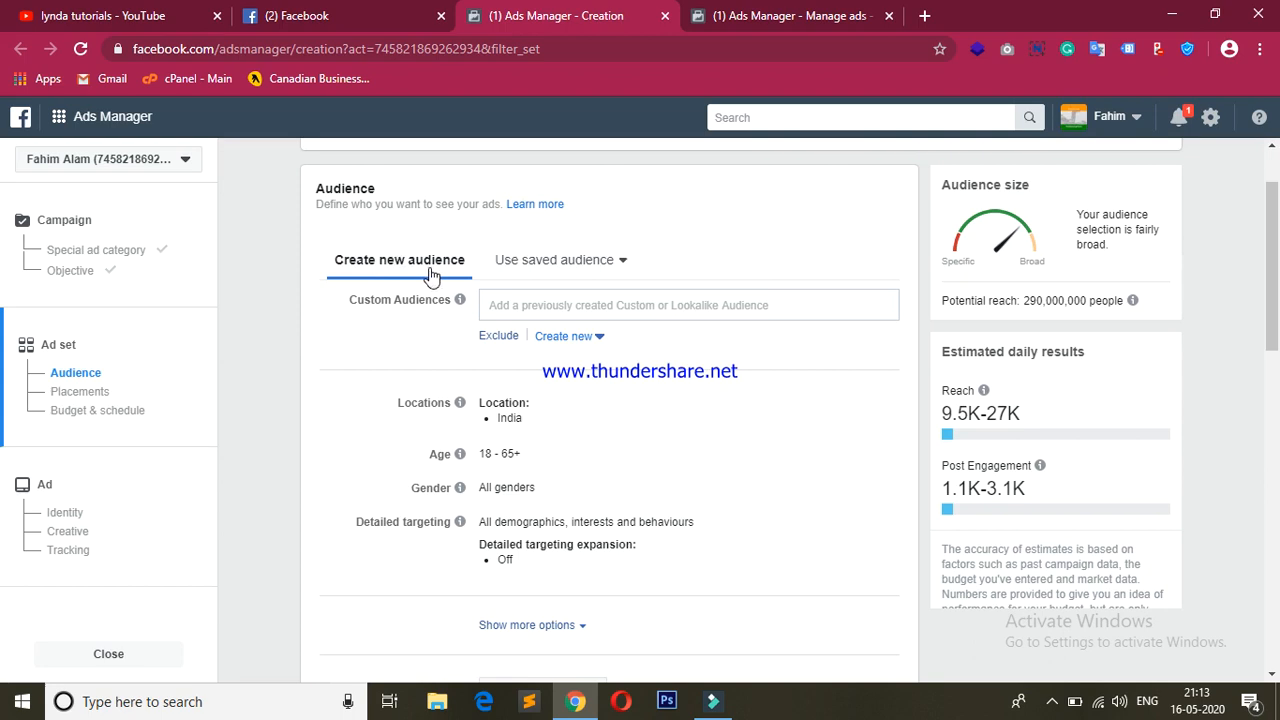
click(555, 302)
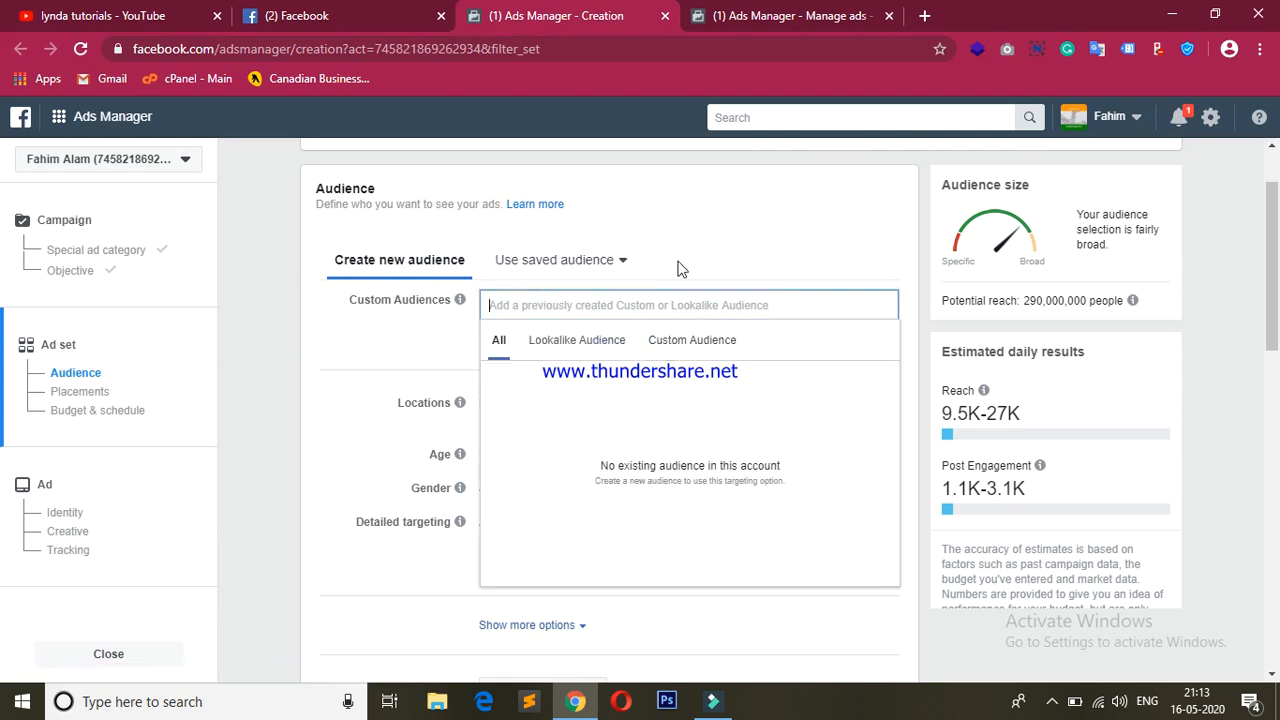
click(340, 356)
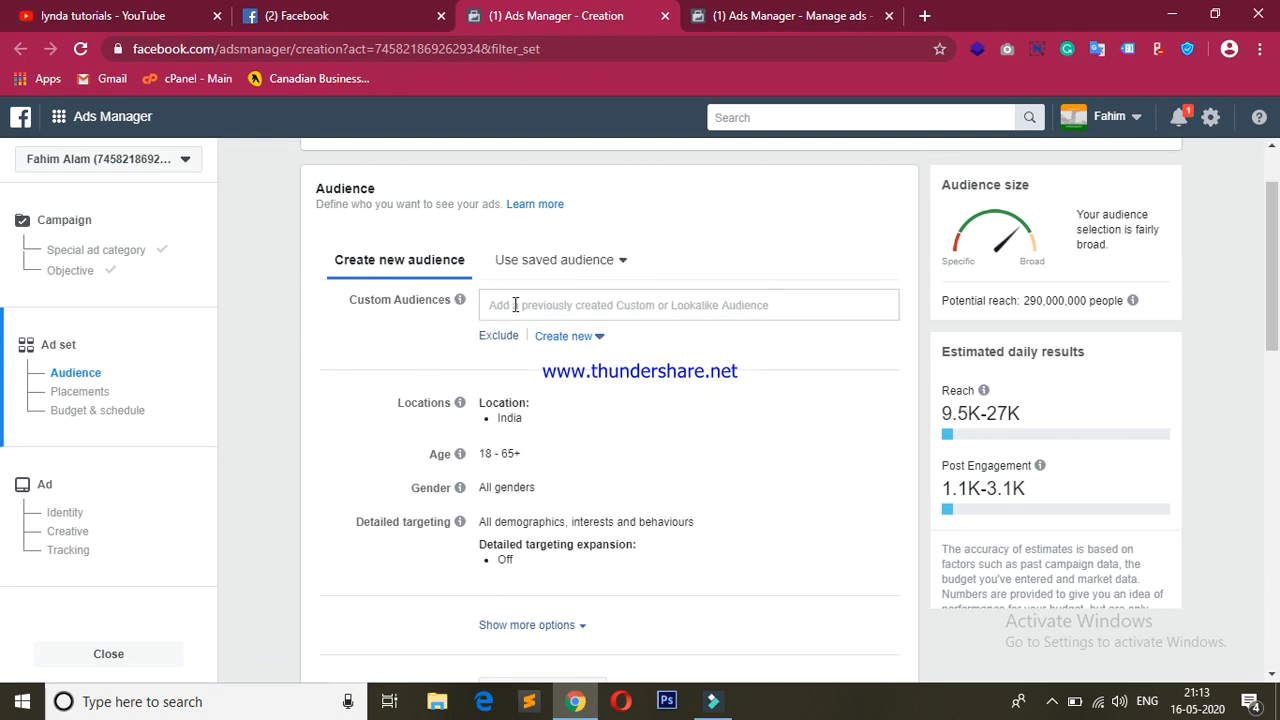
click(613, 262)
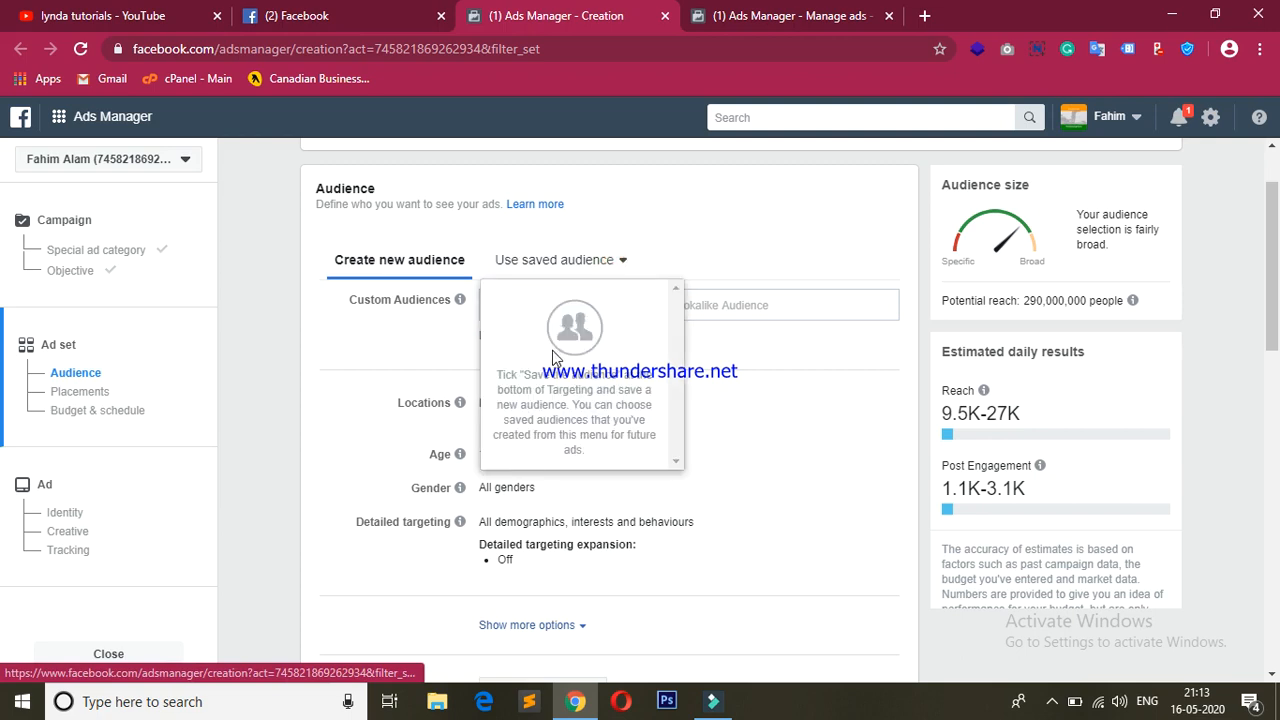
click(318, 364)
click(624, 266)
click(366, 350)
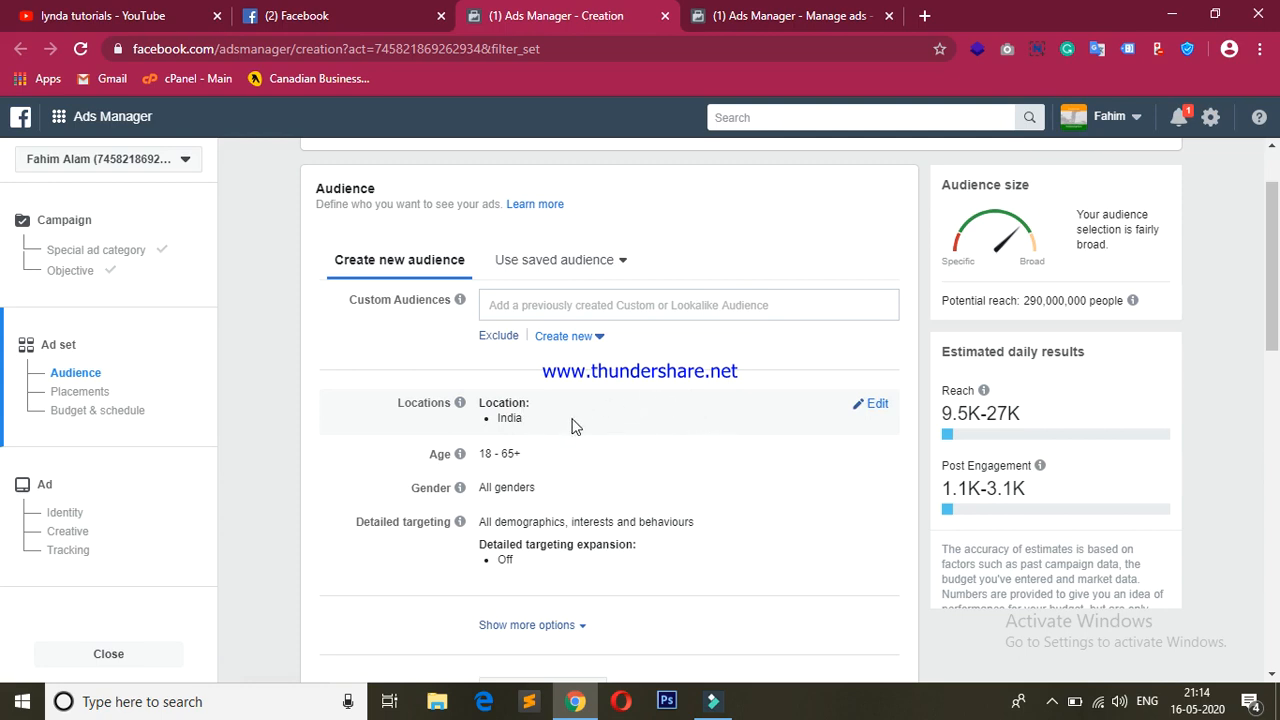
- Replace India with the city of Mumbai, Maharashtra as the audience's included location
click(873, 407)
click(866, 474)
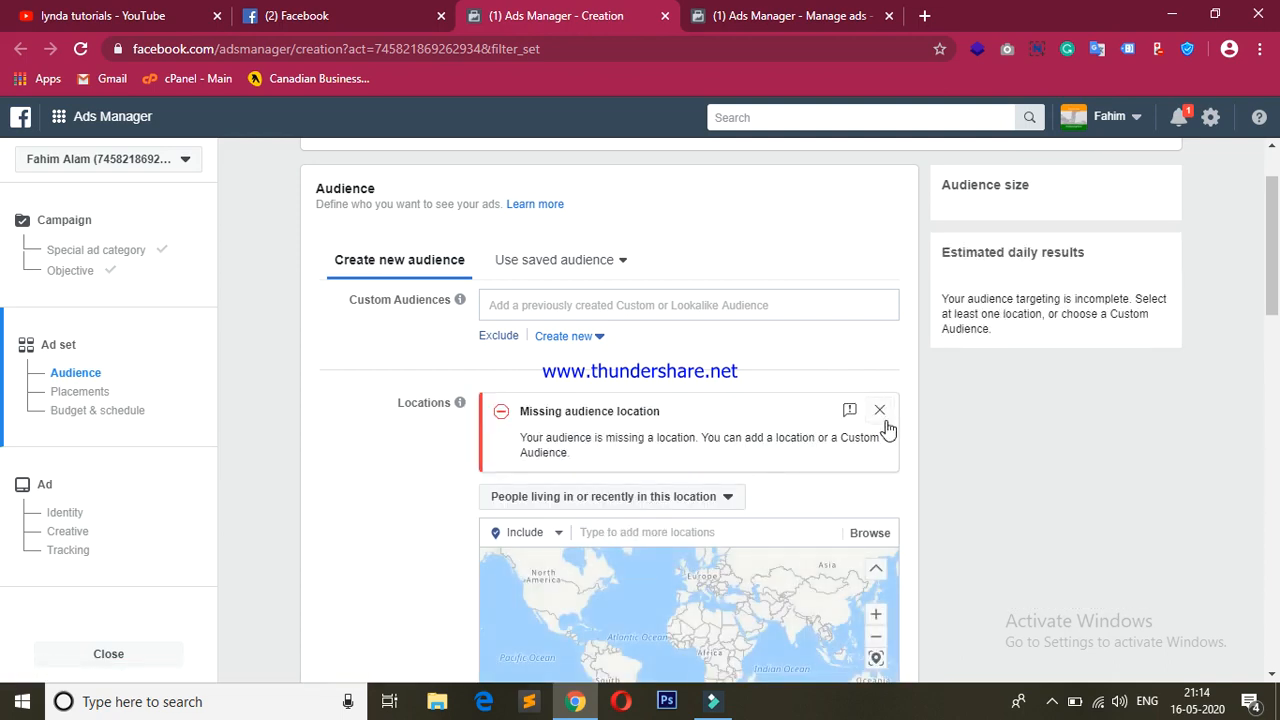
click(879, 410)
click(683, 458)
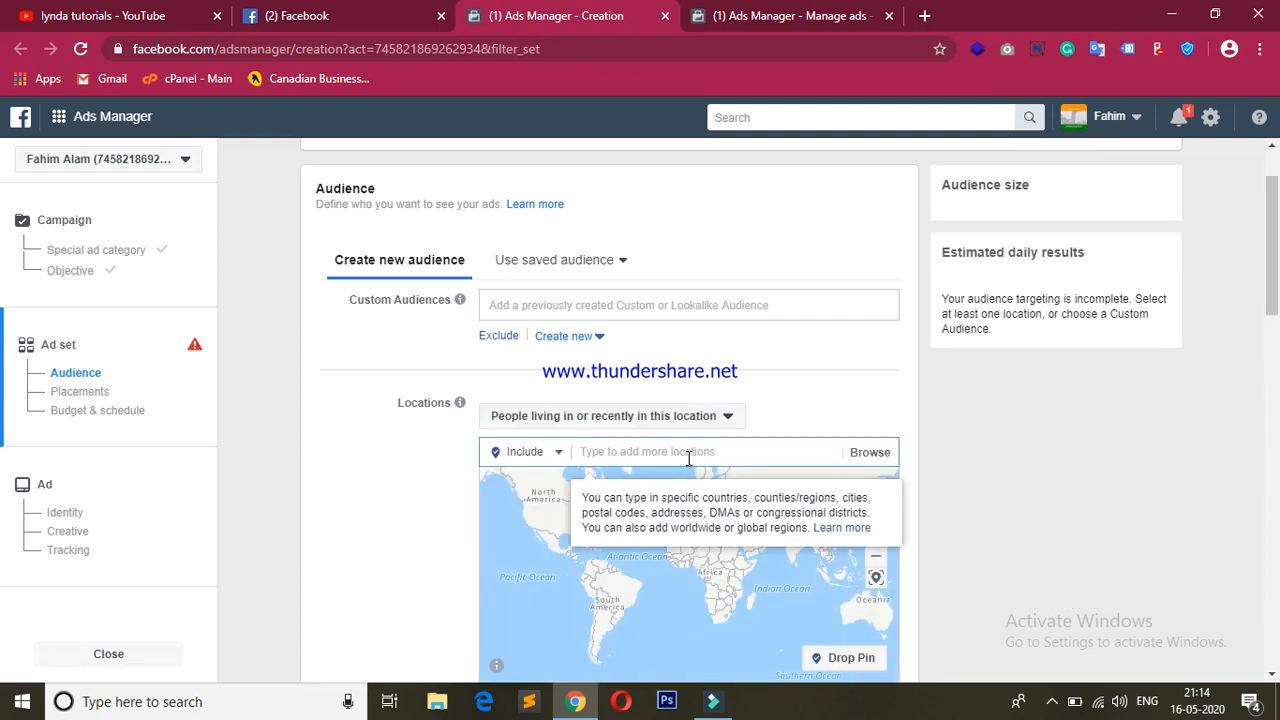
text(Mu)
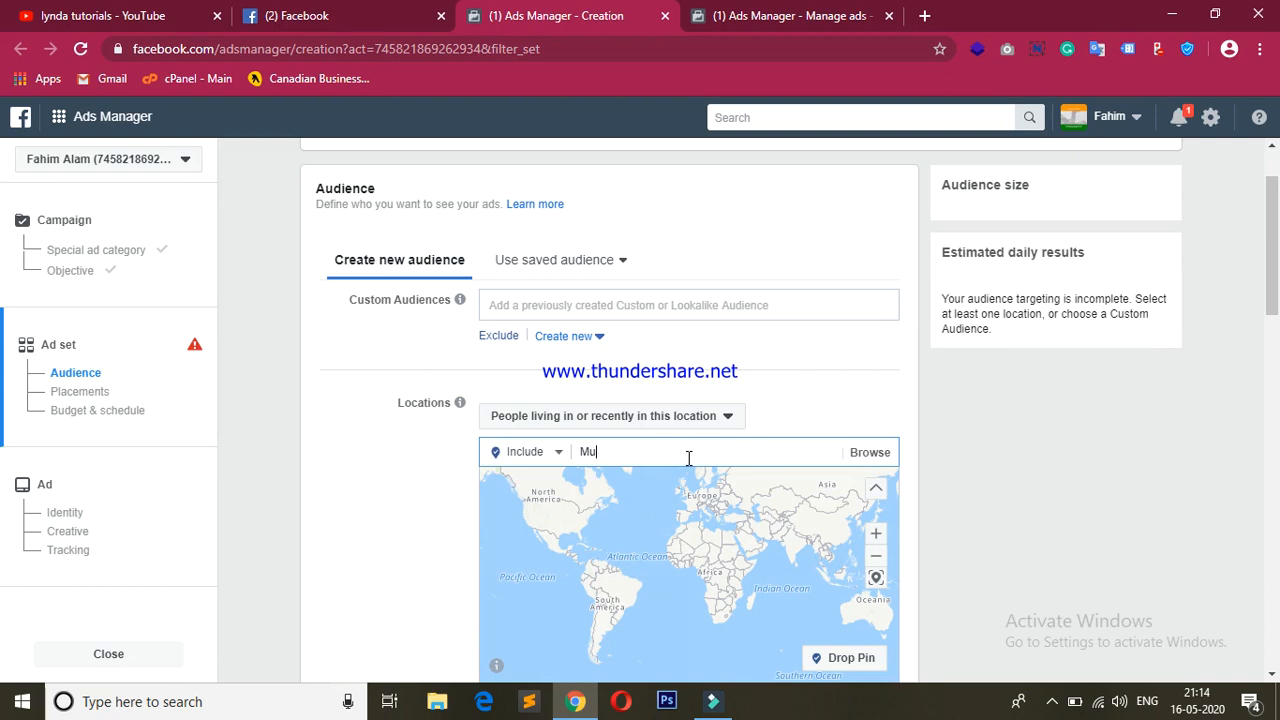
text(mbai)
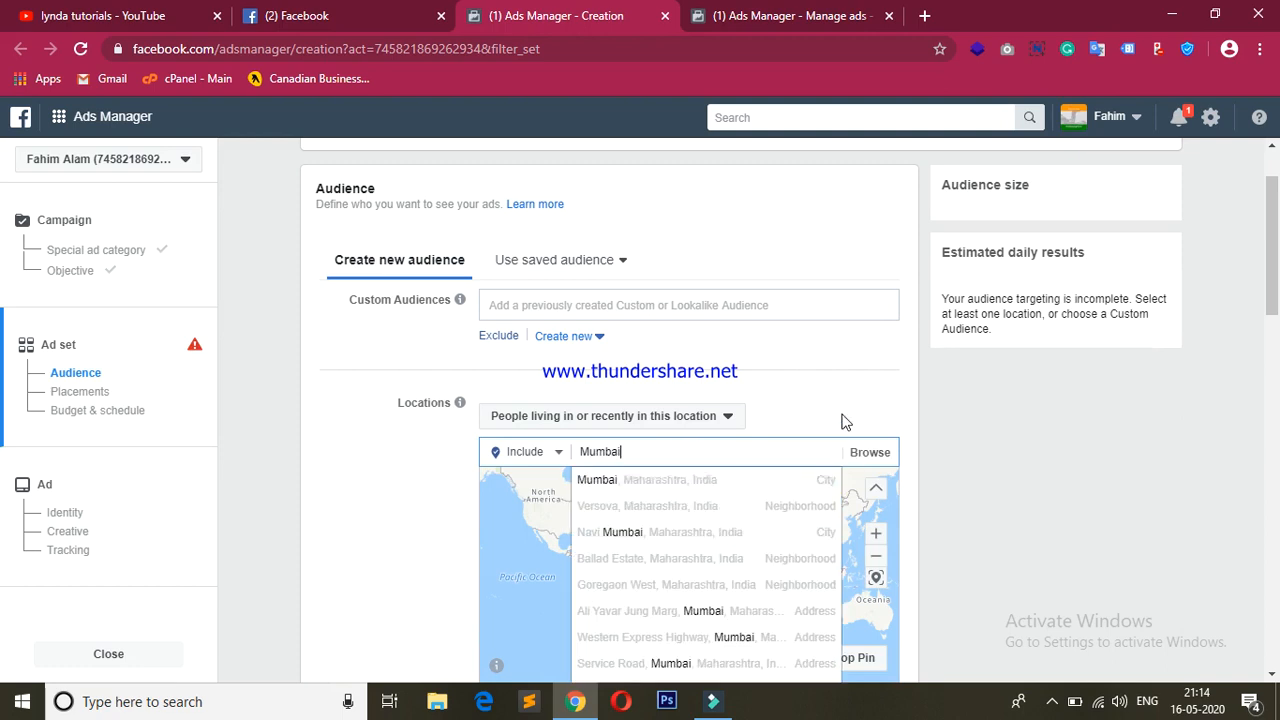
click(638, 480)
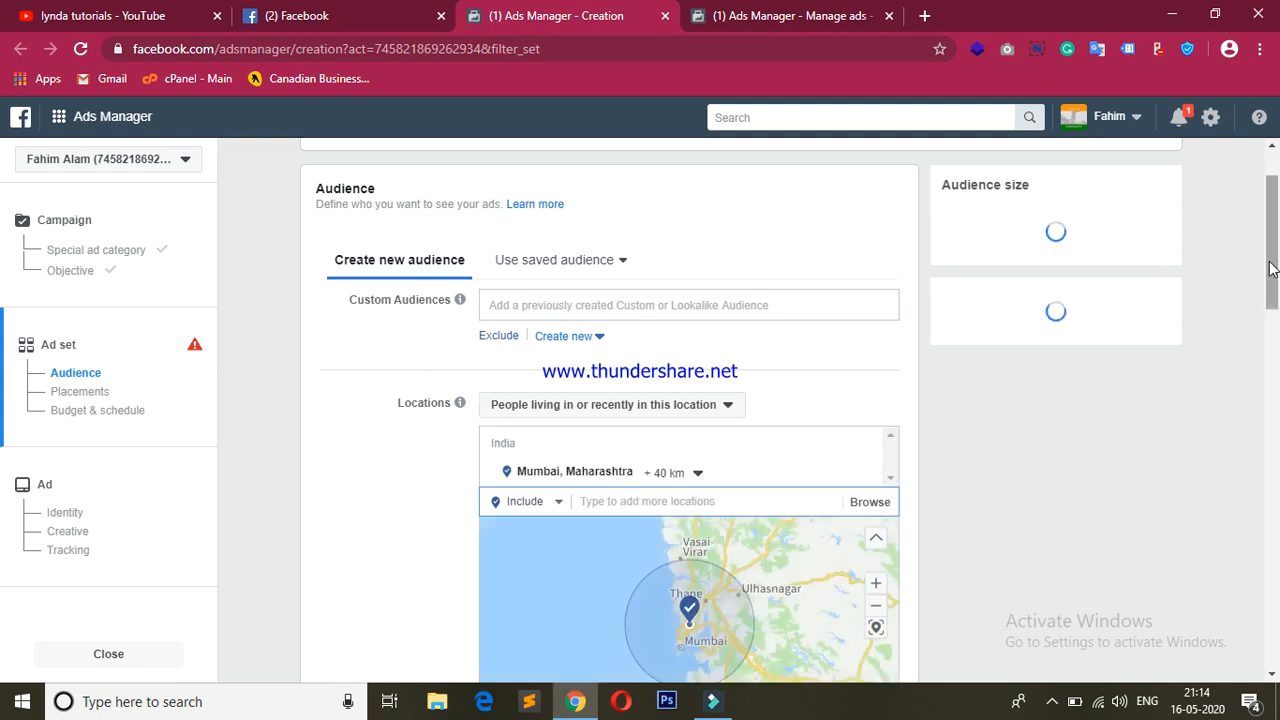
- Set the radius around the Mumbai location to 80 km
scroll(1260, 314, down, 1)
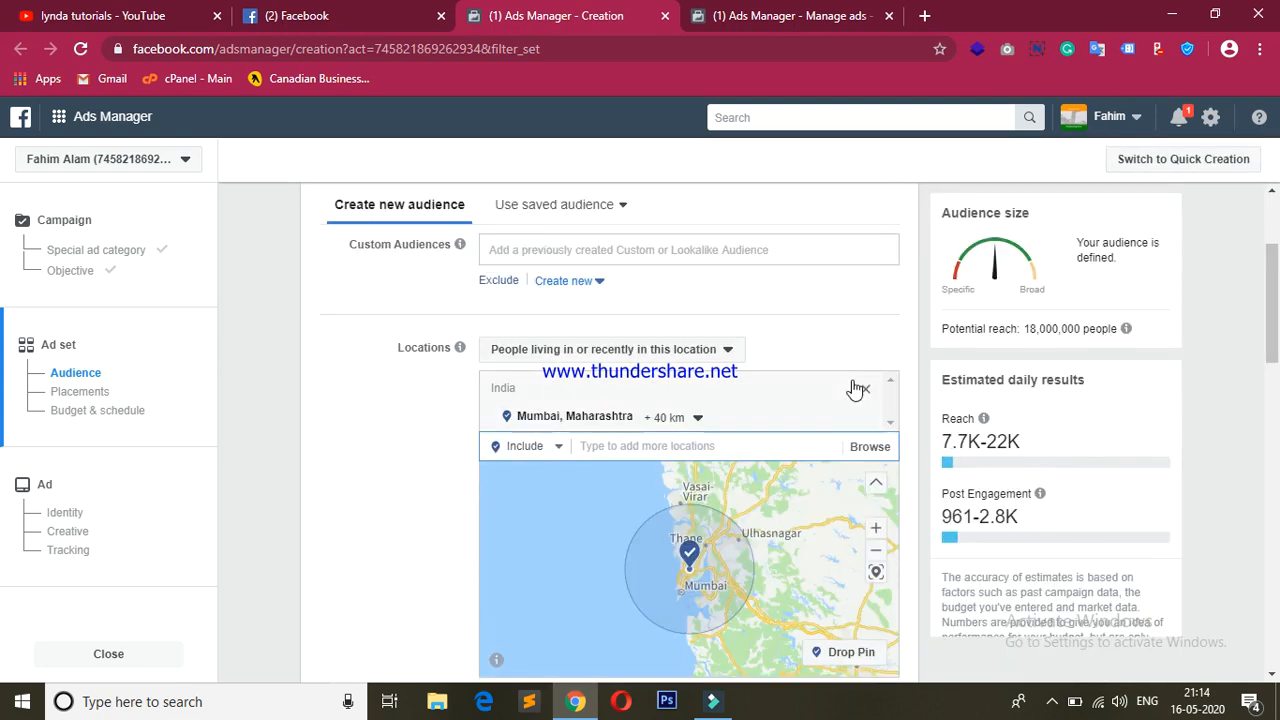
click(388, 456)
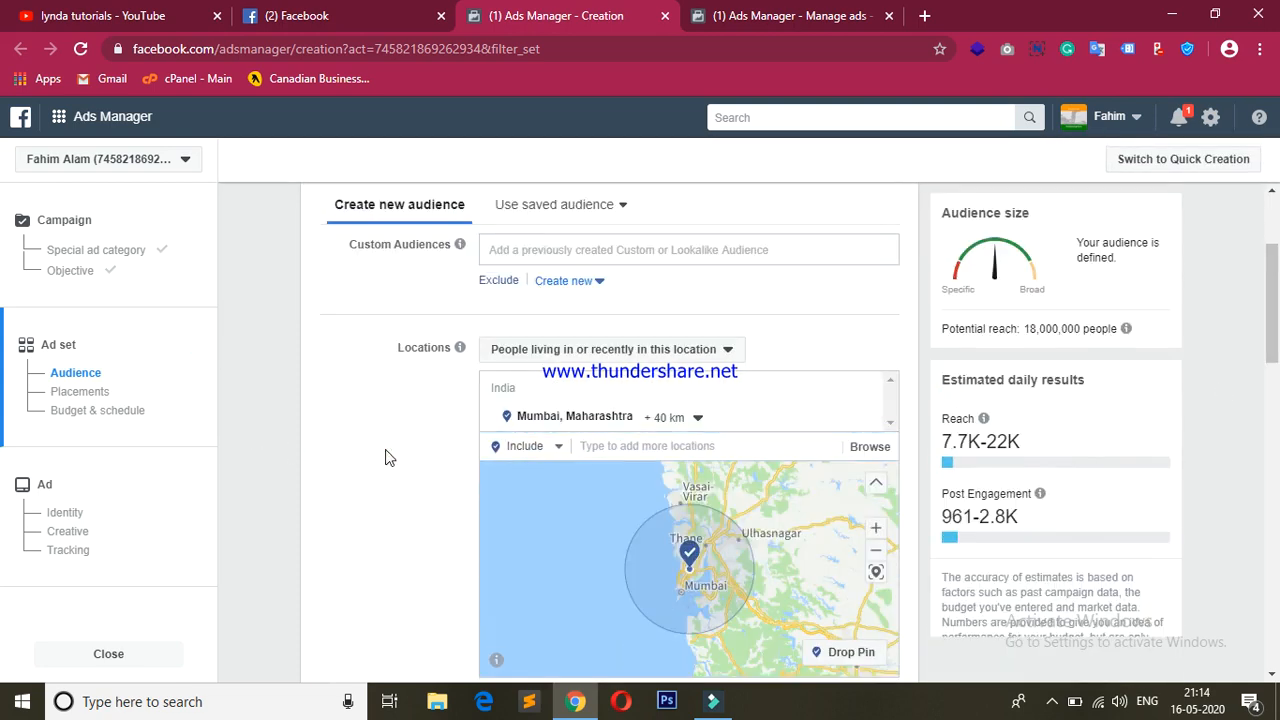
scroll(388, 456, down, 1)
mouse_move(798, 352)
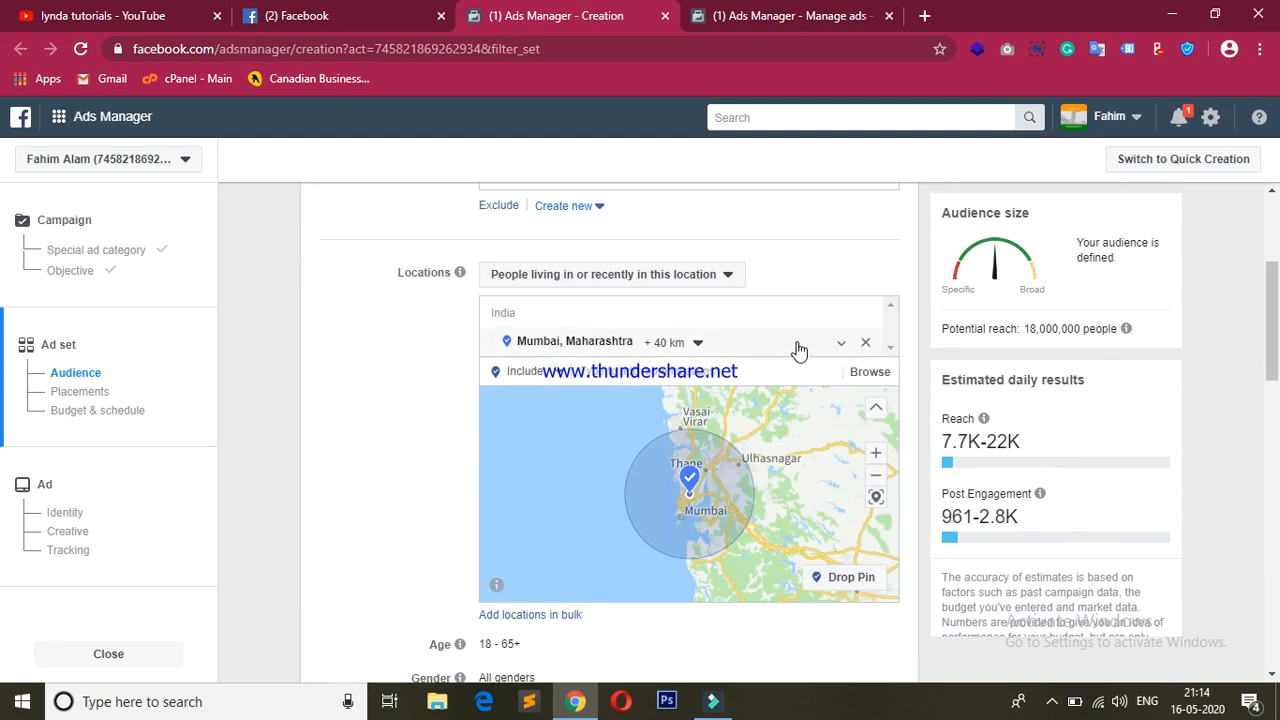
click(697, 343)
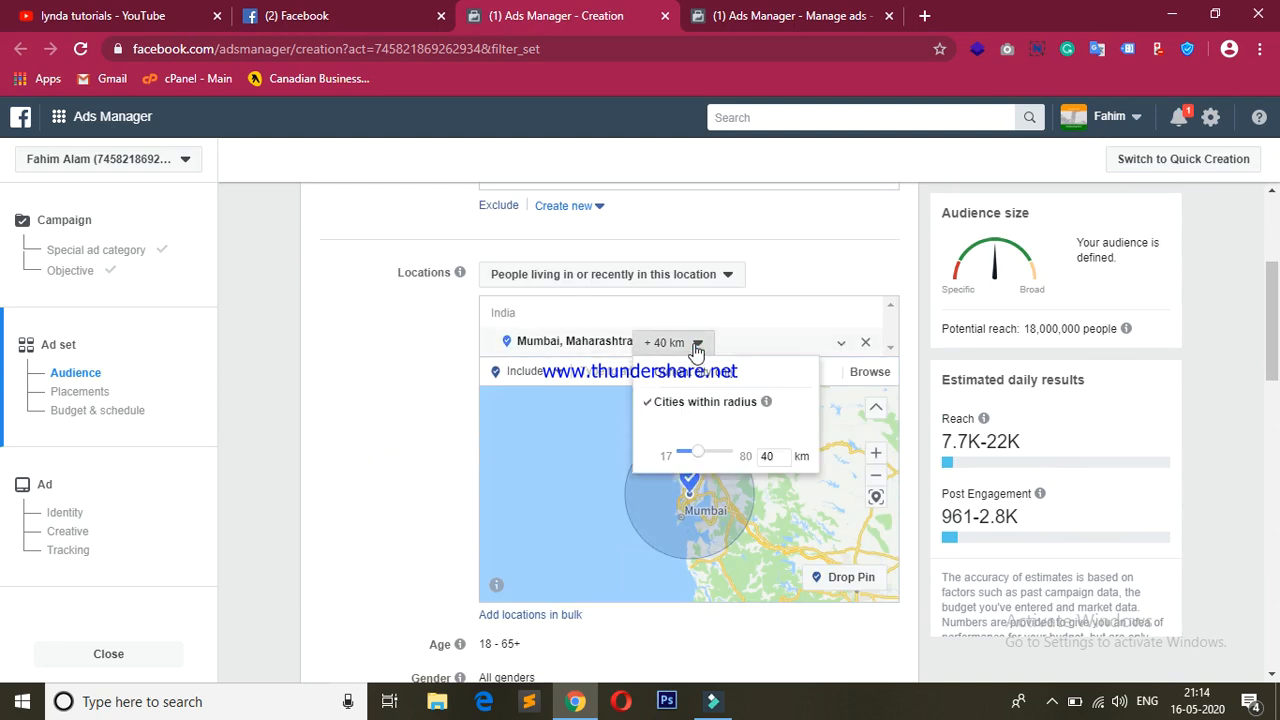
drag(697, 455, 754, 452)
click(438, 400)
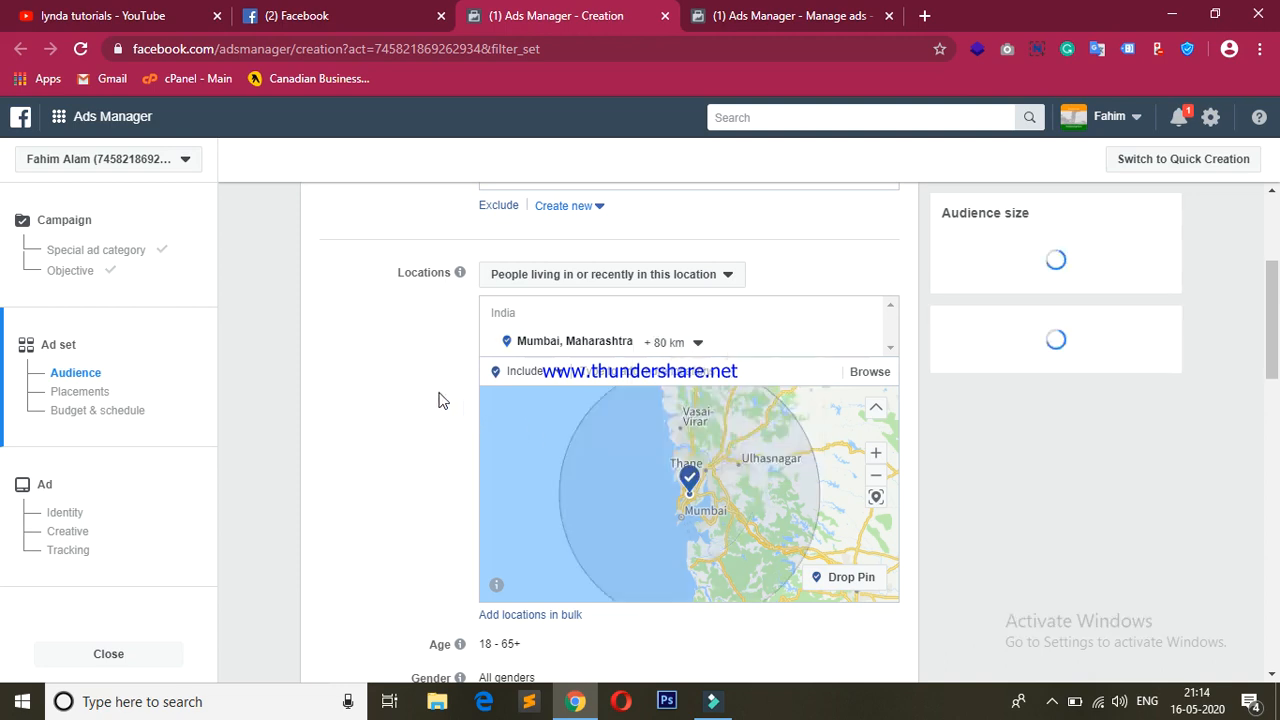
- Switch the mode for adding audience locations to Exclude and back to Include
click(560, 374)
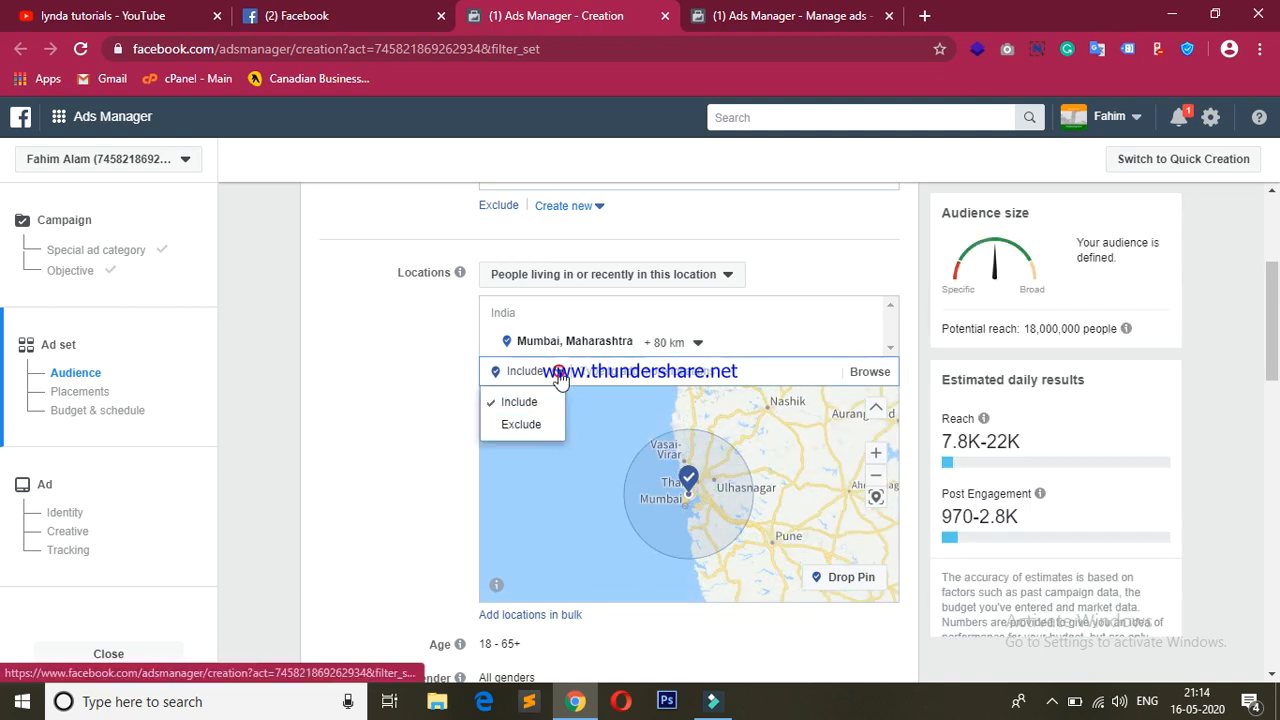
click(521, 425)
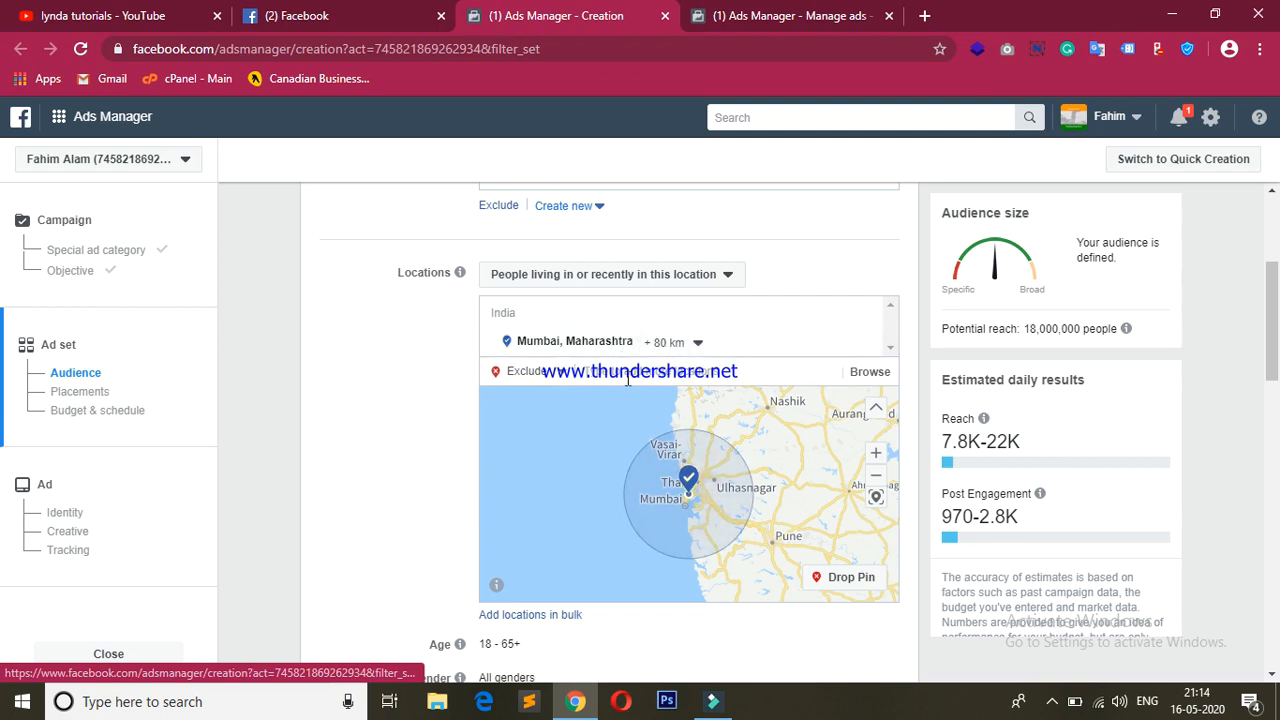
click(556, 381)
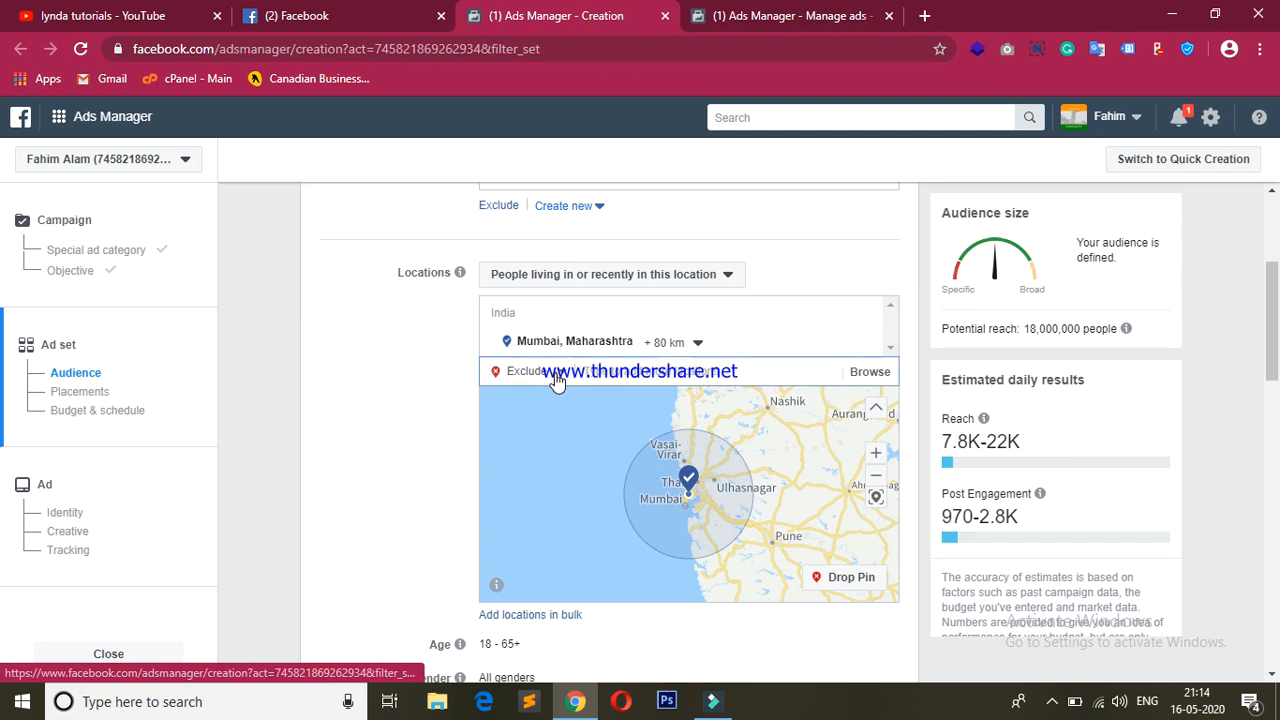
click(556, 381)
click(518, 403)
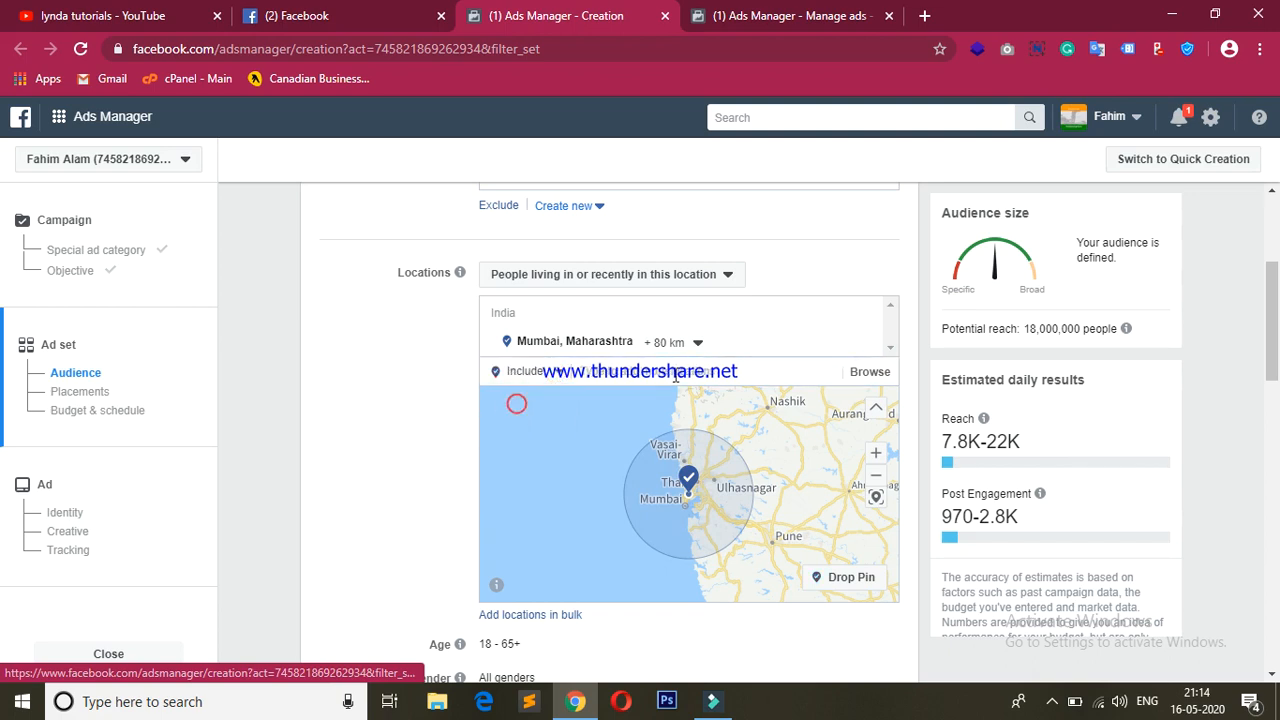
- Try to find Kolkata as an additional included location for the audience
click(662, 375)
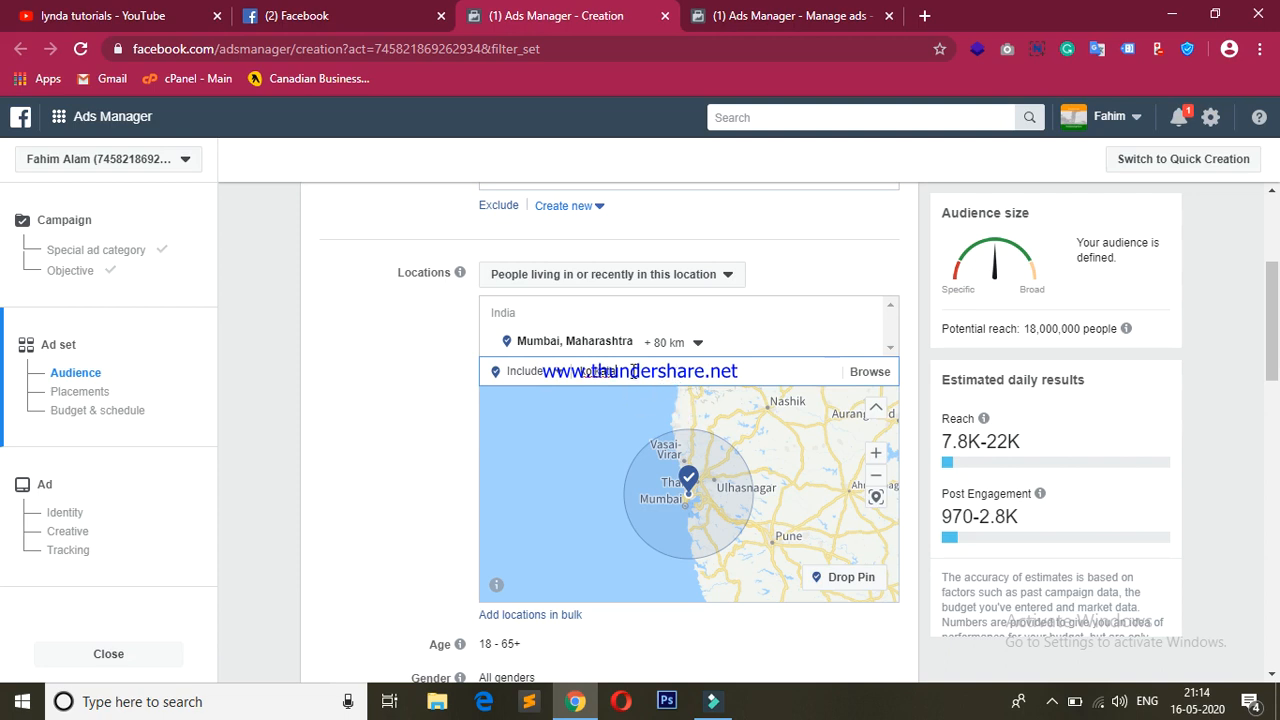
double_click(640, 372)
click(668, 371)
double_click(650, 370)
click(660, 371)
key(BackSpace)
text(kol)
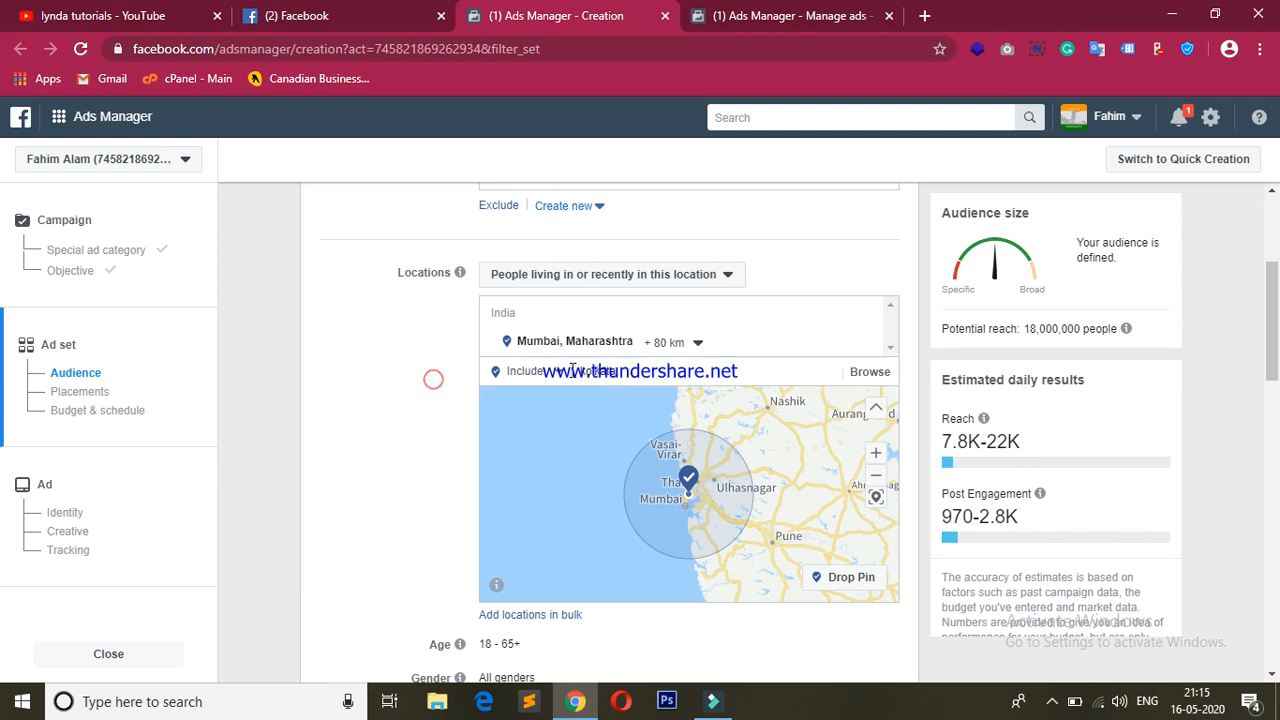
click(561, 374)
click(376, 362)
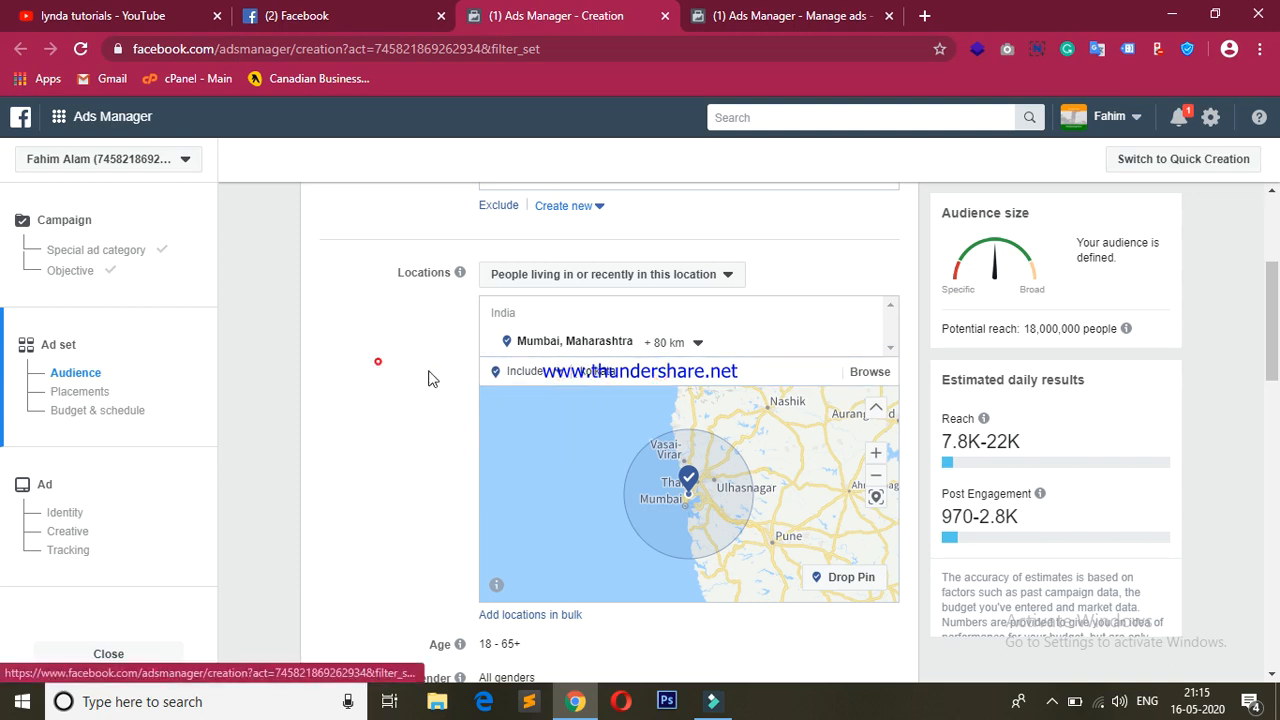
click(670, 367)
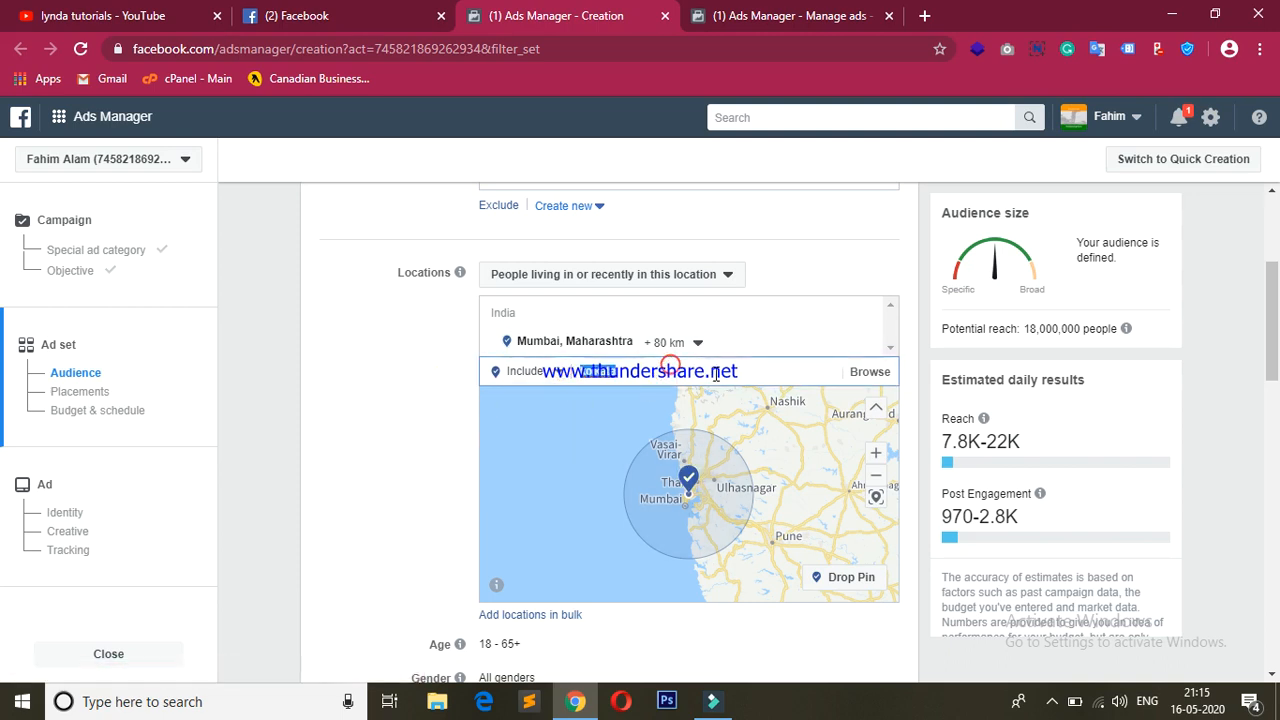
- Browse the location categories, and retry the search for Kolkata before clearing the entry
click(865, 375)
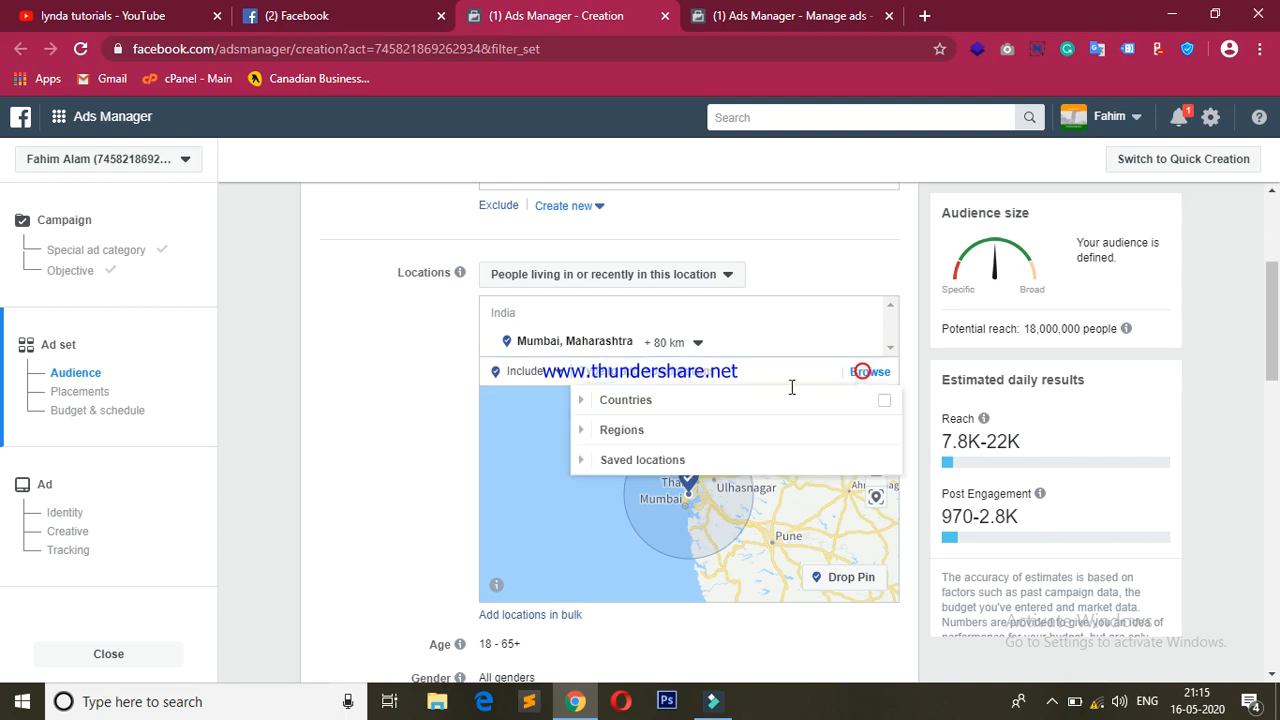
click(401, 388)
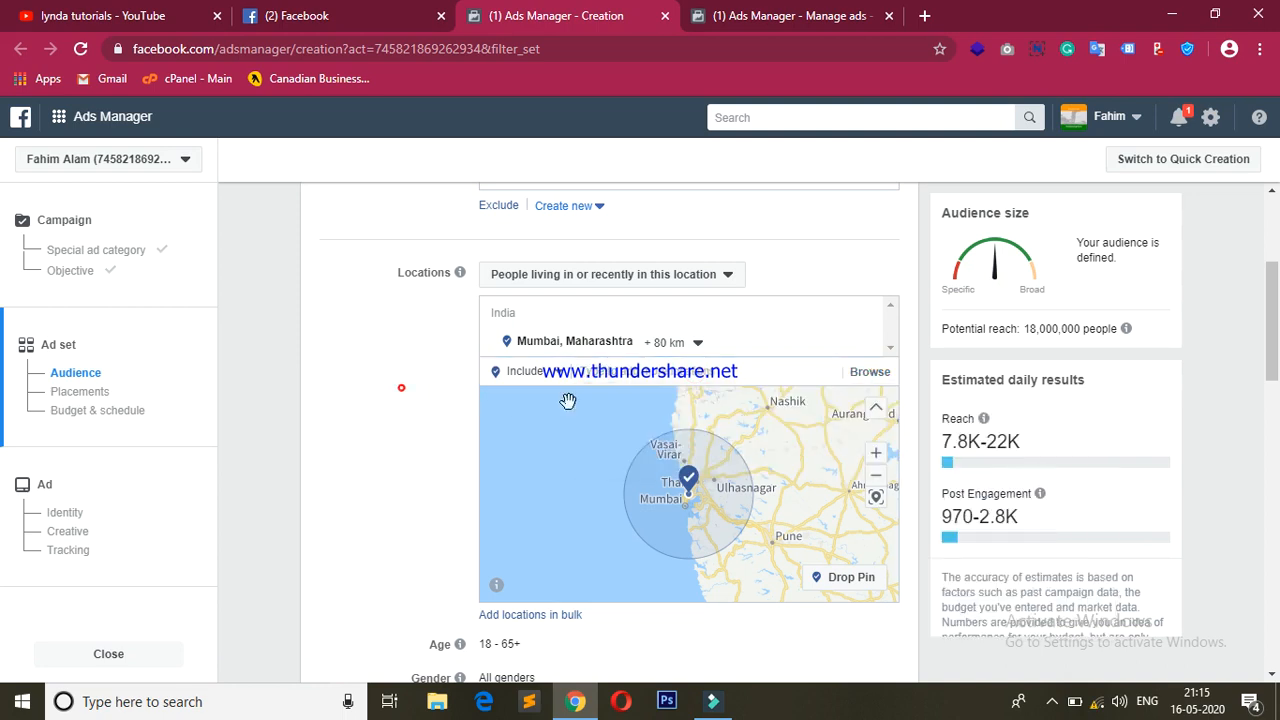
click(677, 375)
text(kolkata)
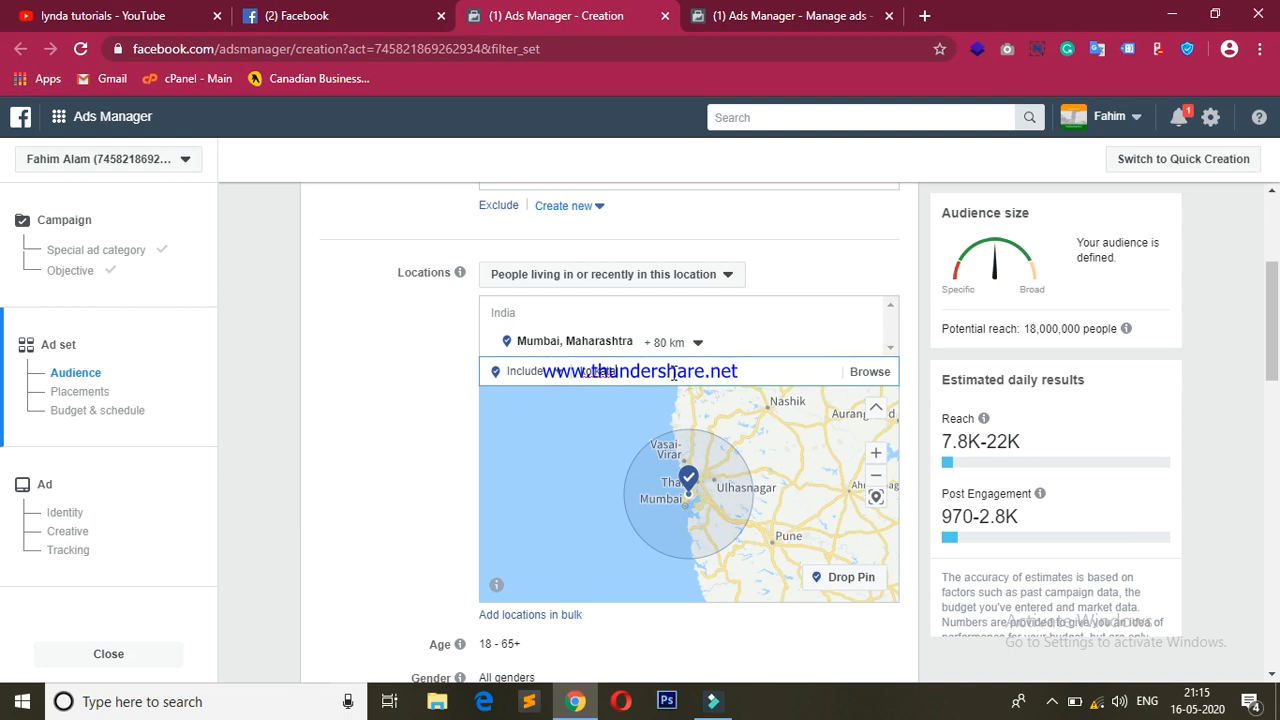
double_click(613, 370)
key(BackSpace)
click(330, 404)
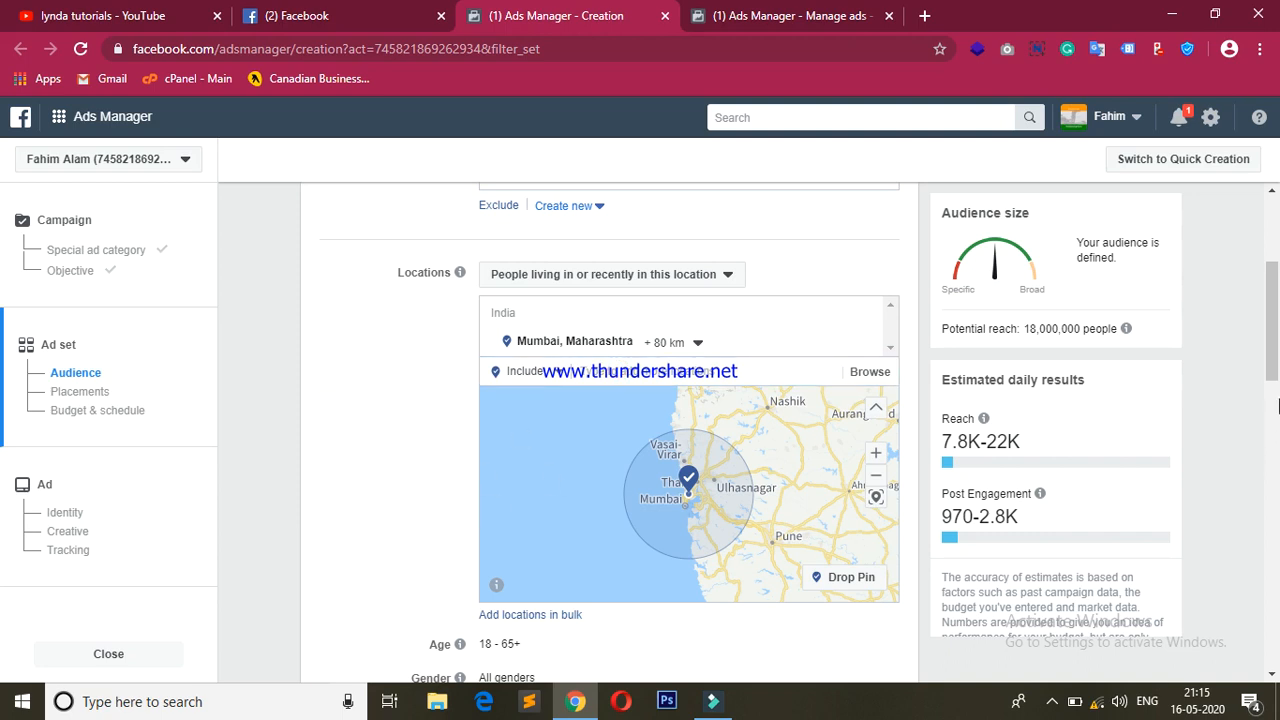
- Open the bulk location entry for the audience and close it without adding anything
click(1276, 418)
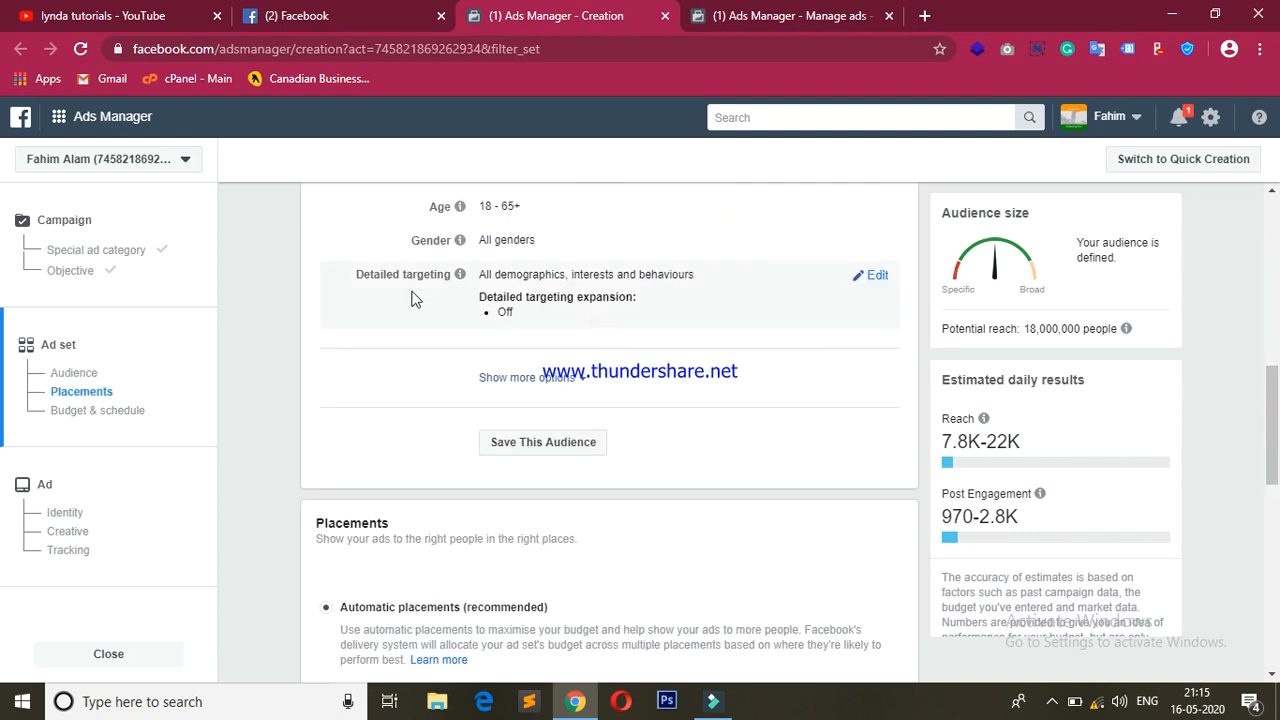
scroll(344, 233, up, 4)
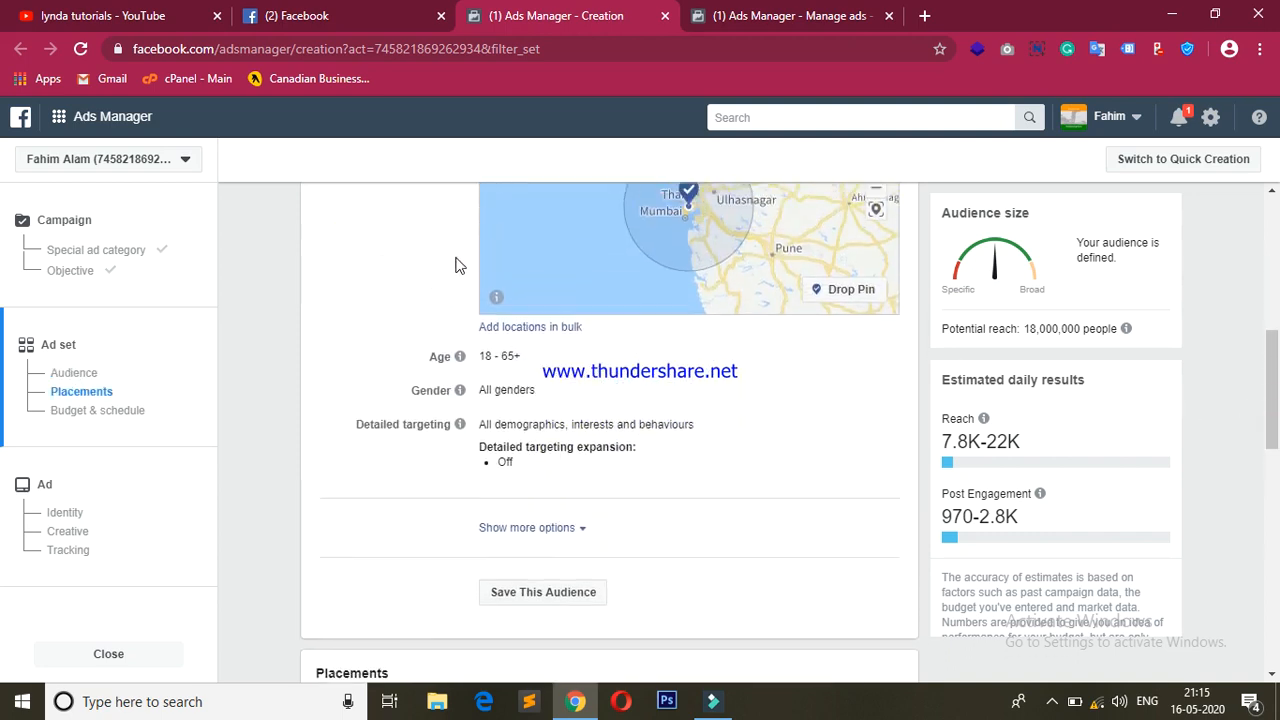
scroll(677, 336, down, 1)
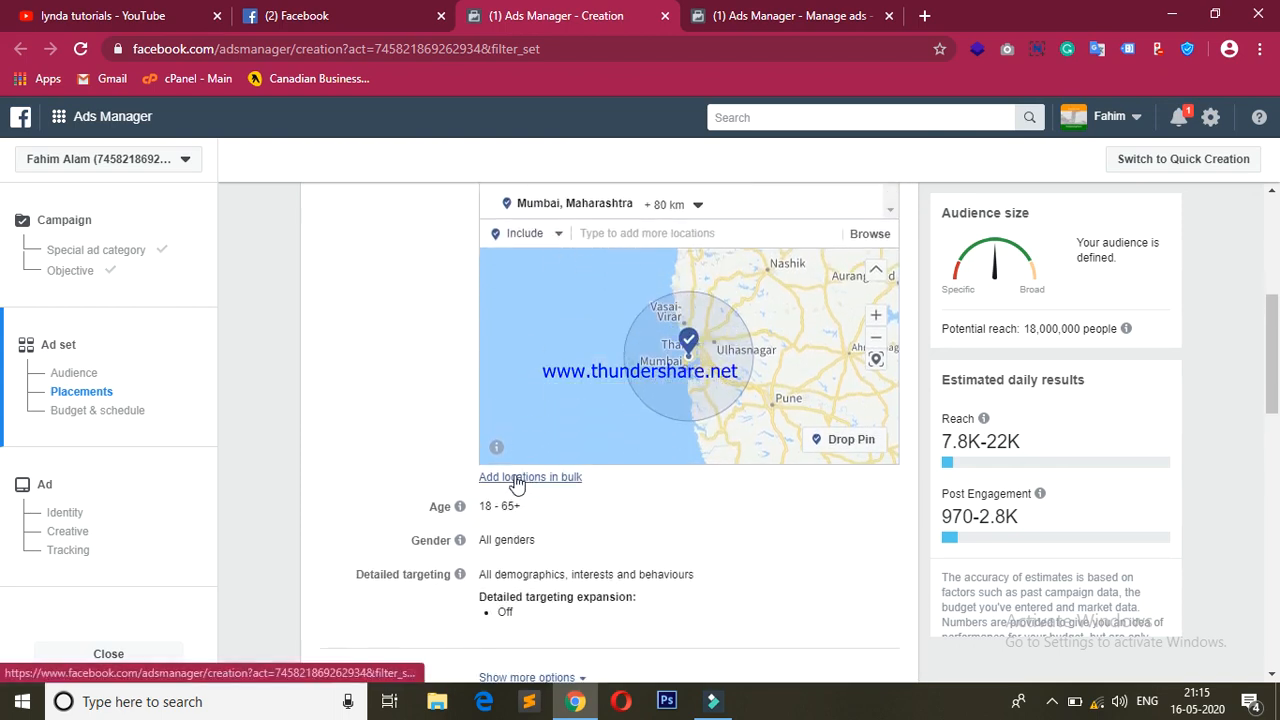
click(515, 478)
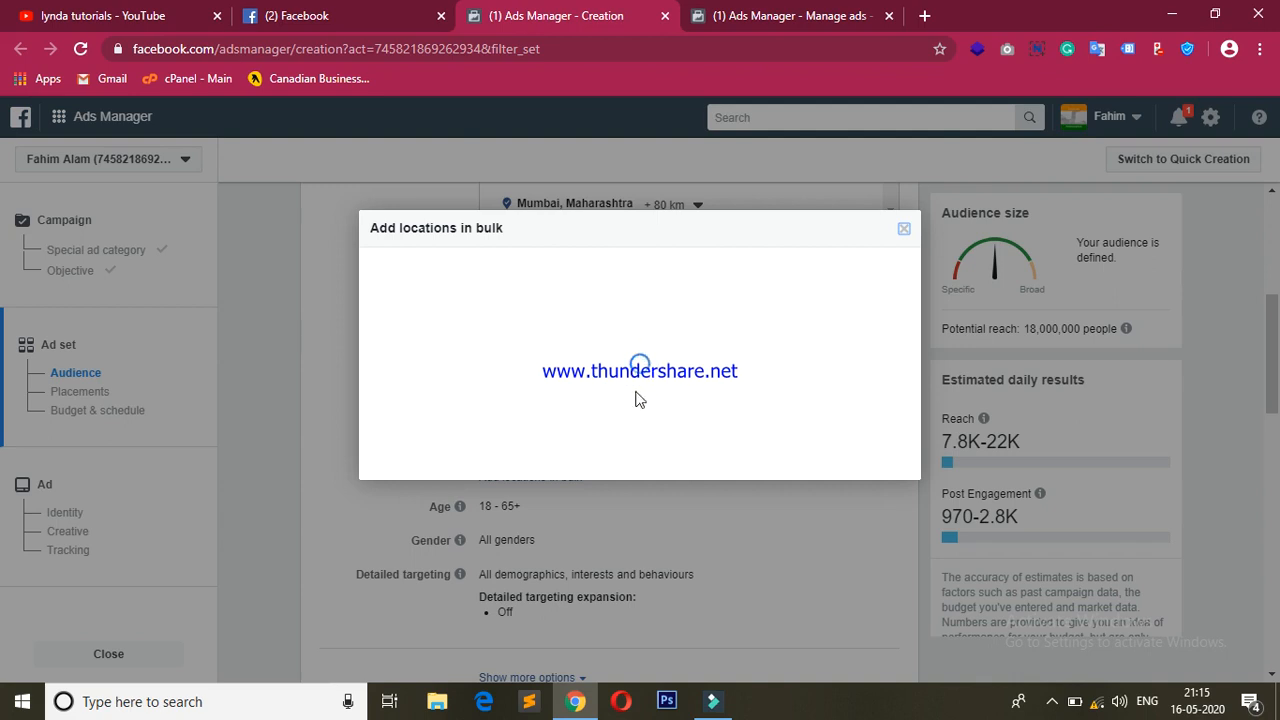
click(904, 228)
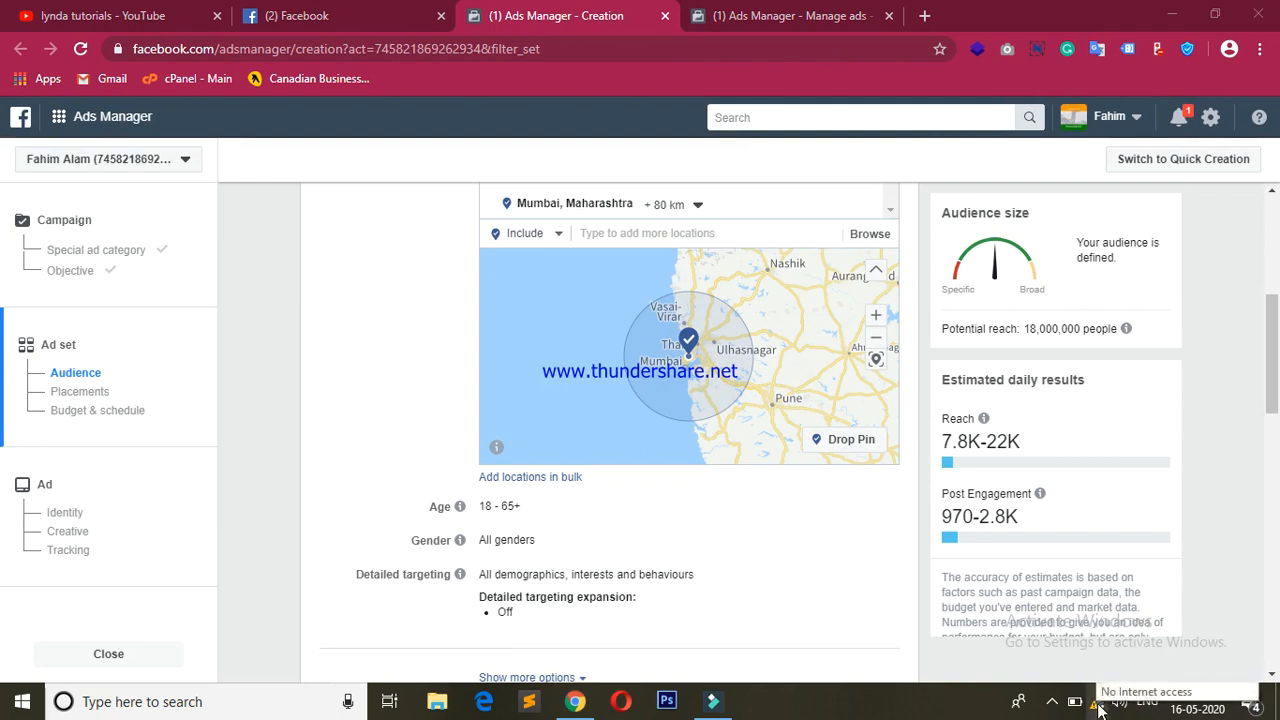
click(1099, 707)
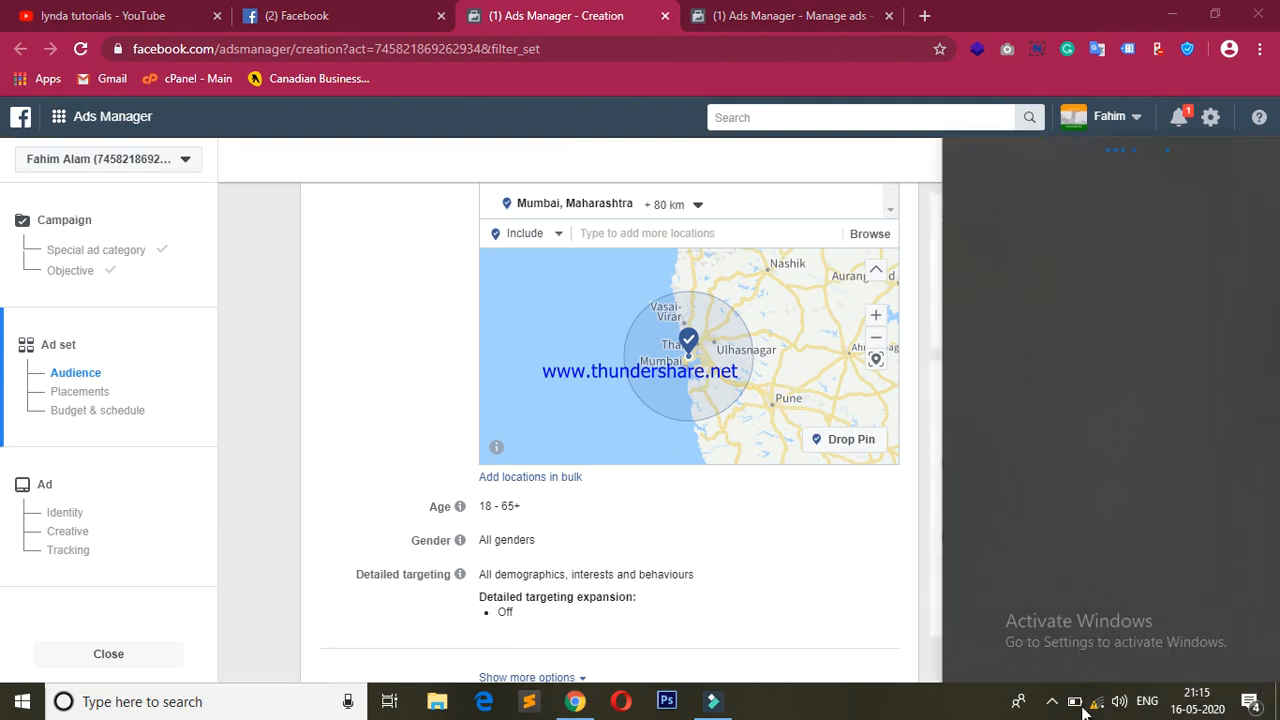
click(1051, 701)
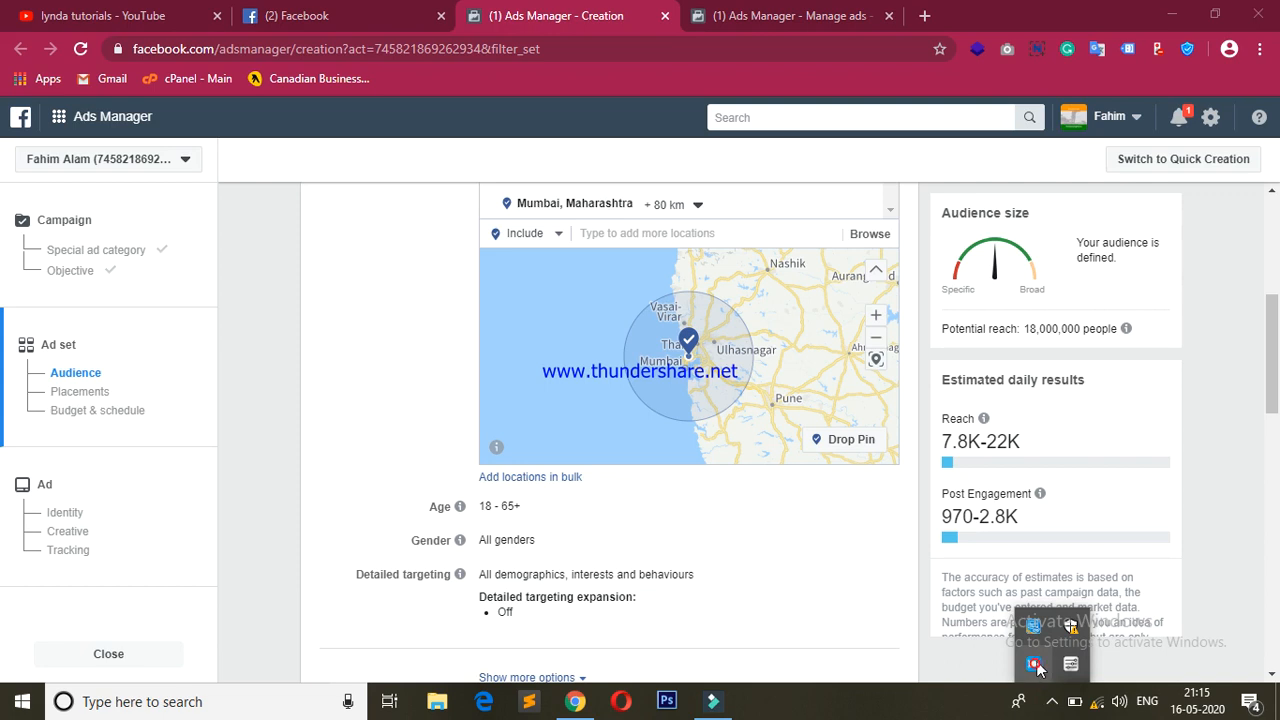
click(1036, 666)
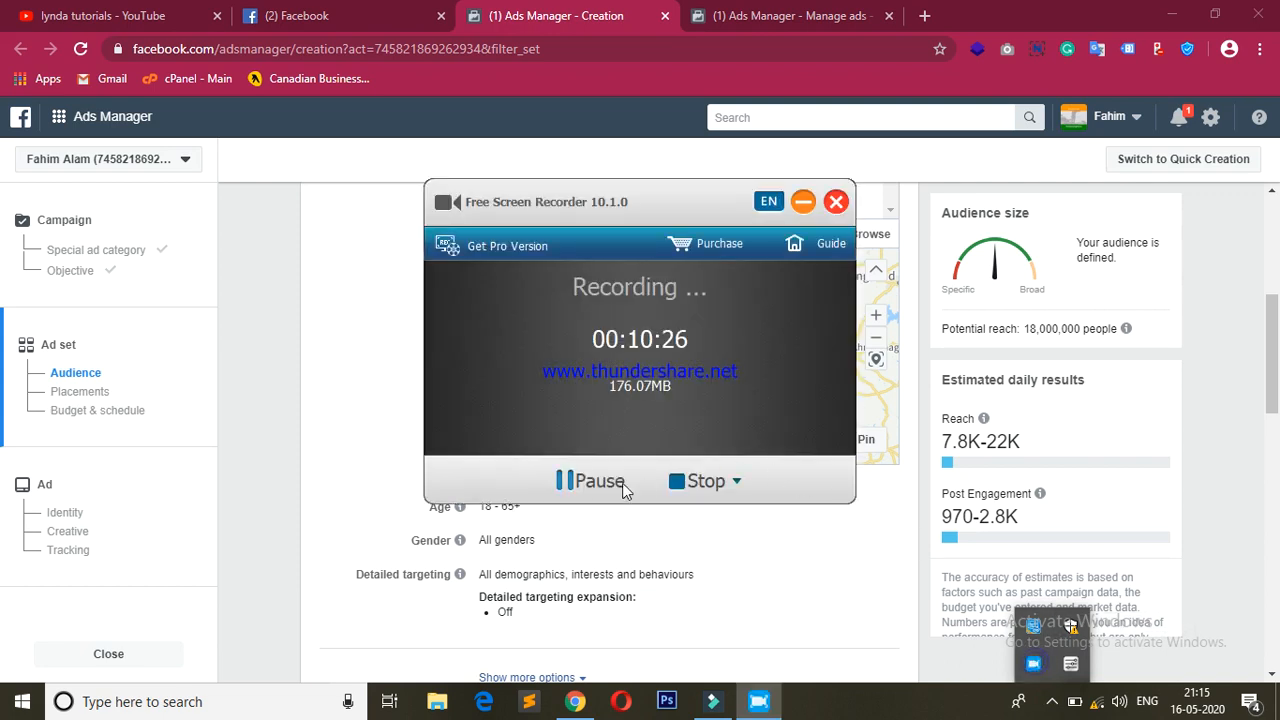
click(587, 481)
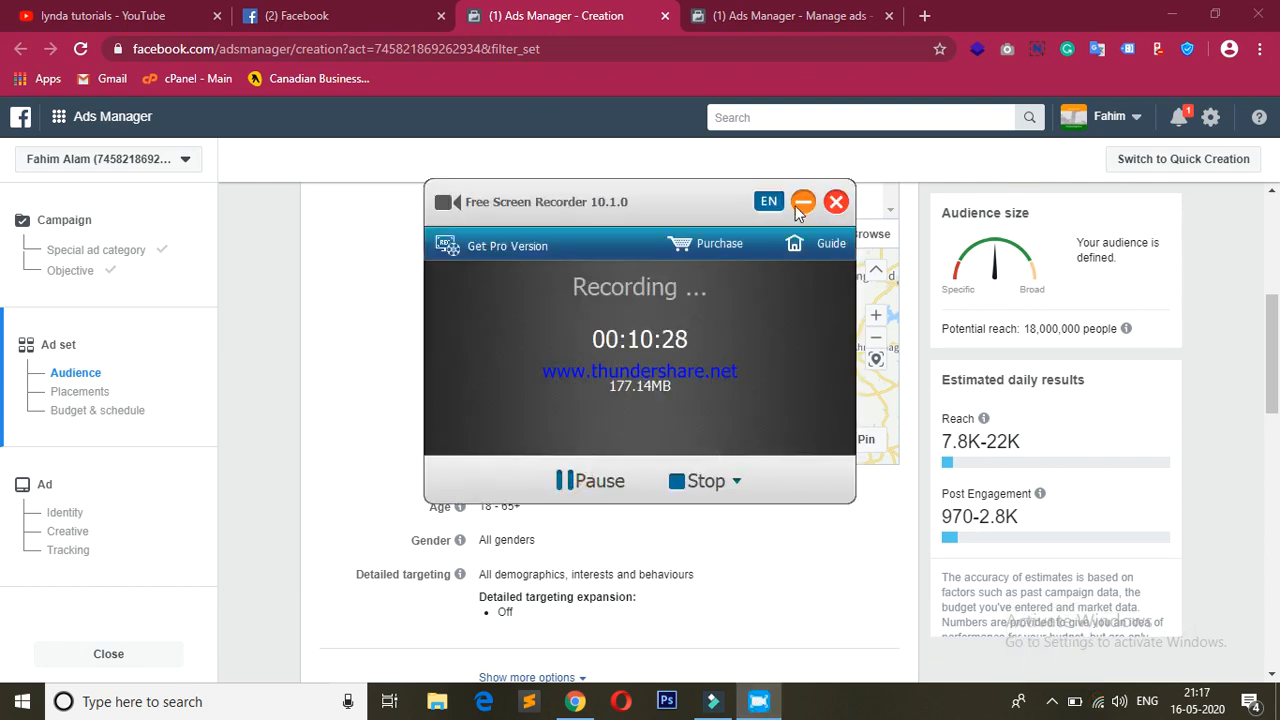
click(802, 203)
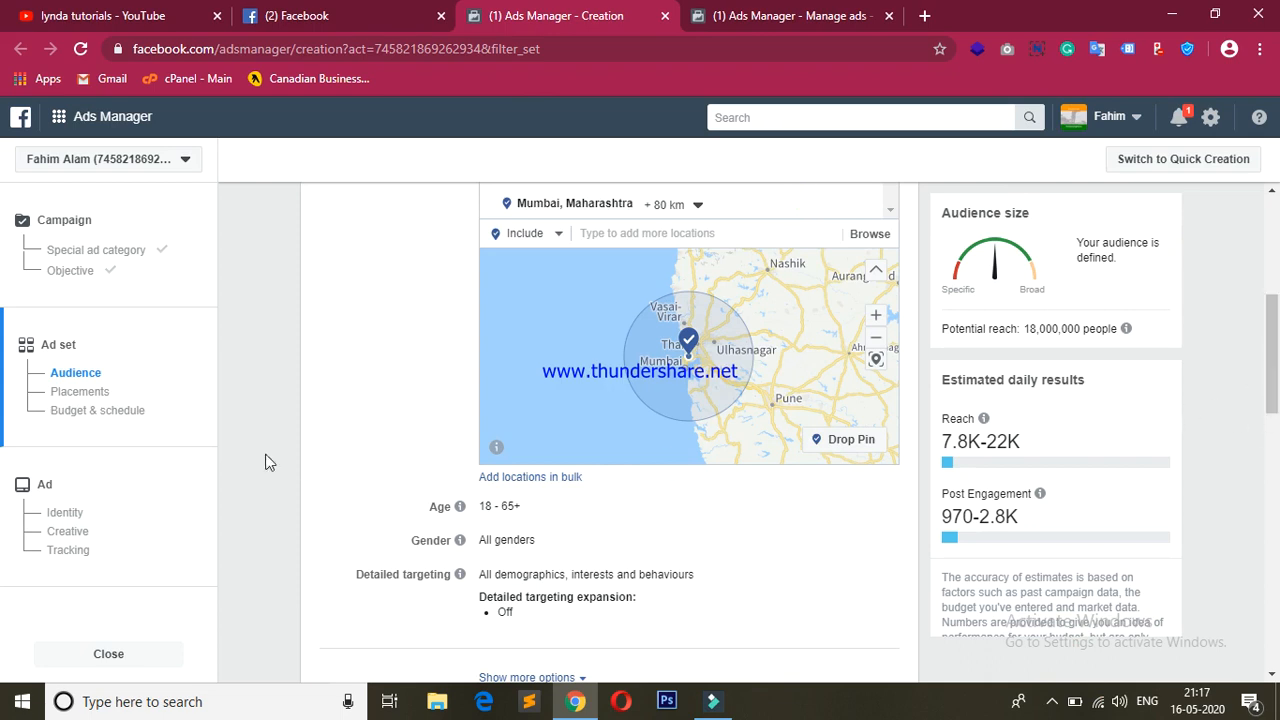
- Search for Kolkata among the locations that can be included in the audience
scroll(335, 375, up, 1)
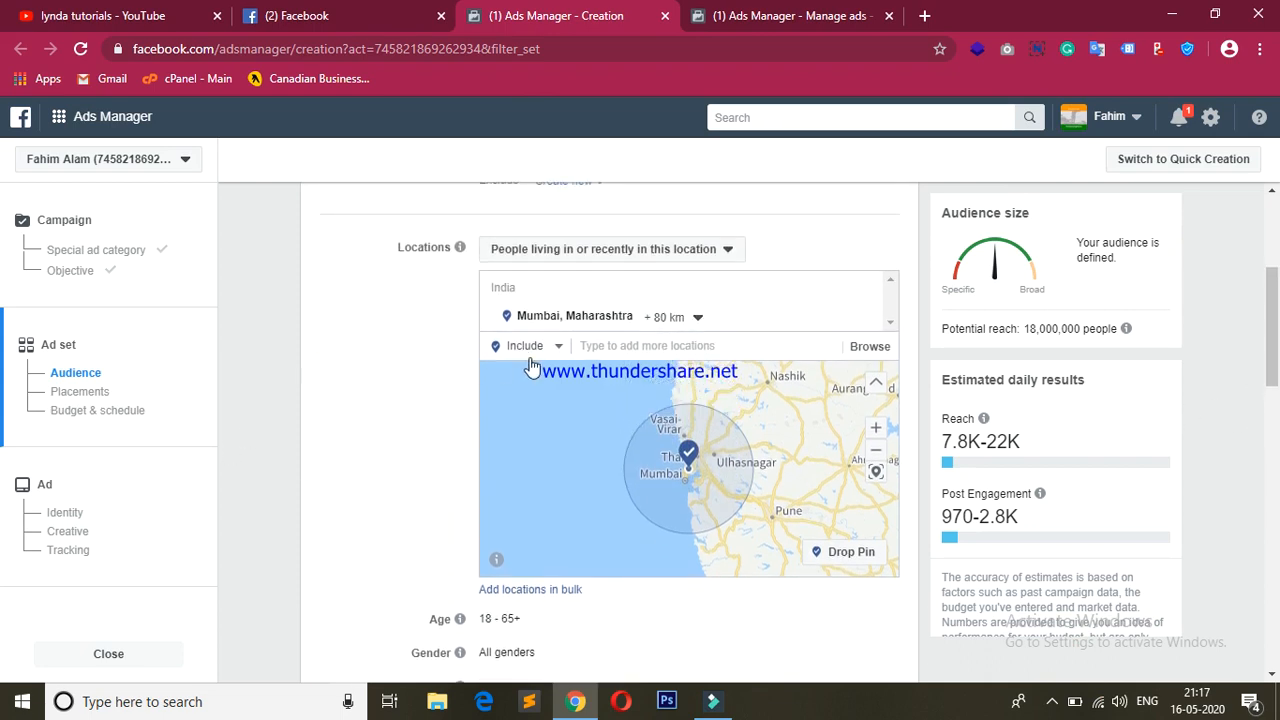
click(617, 346)
text(kolkata)
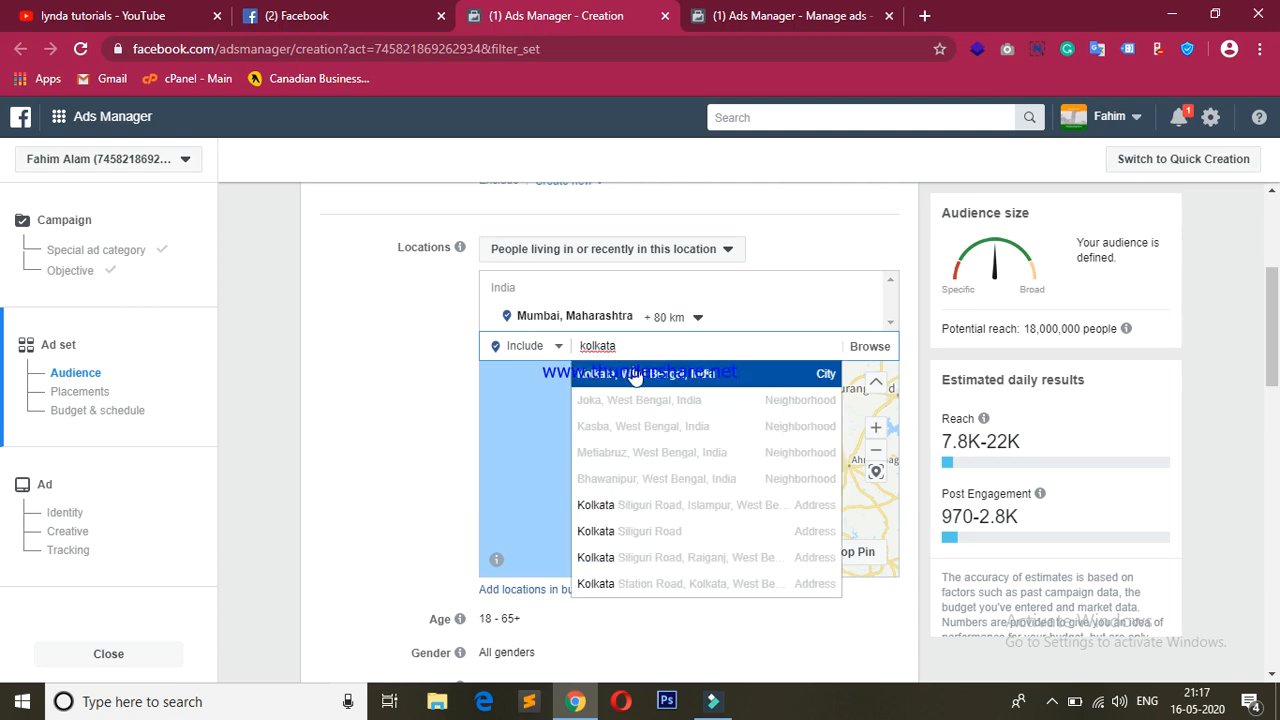
- Add West Bengal, India as an included location in place of the Kolkata search, and dismiss the bulk locations dialog
double_click(633, 349)
text(westbanga)
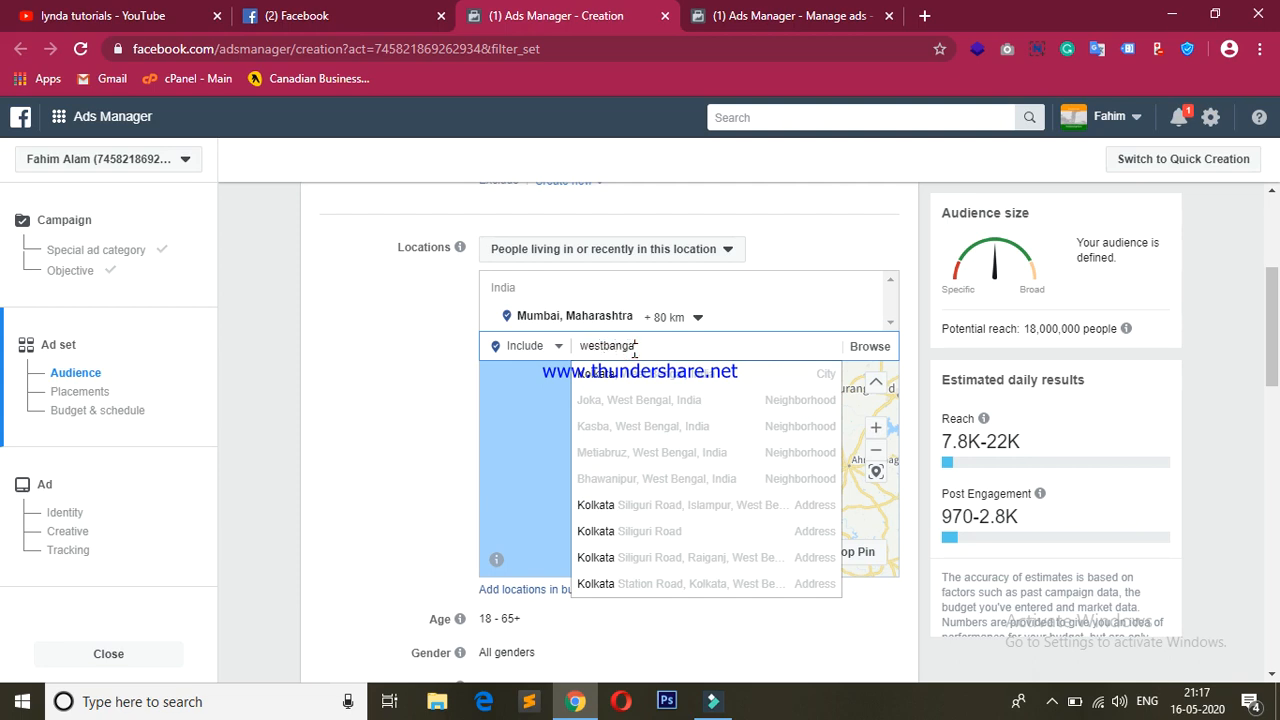
key(BackSpace)
key(BackSpace)
key(BackSpace)
key(BackSpace)
key(BackSpace)
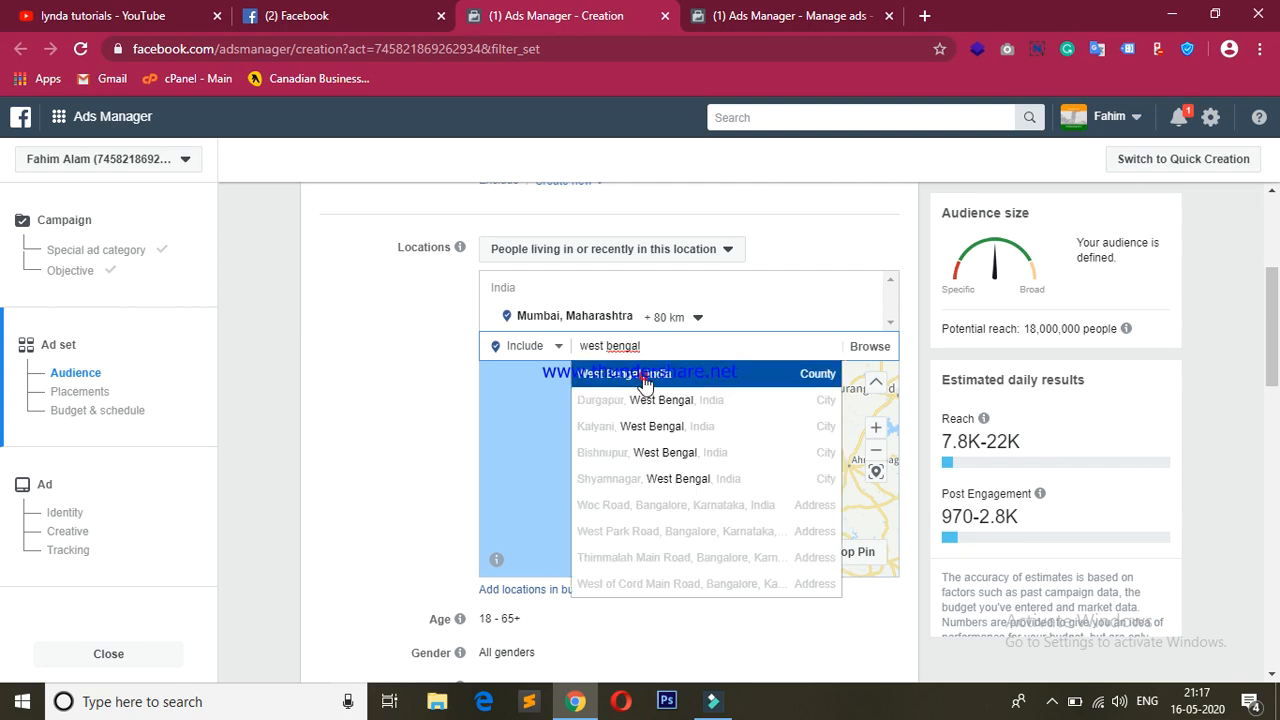
click(645, 383)
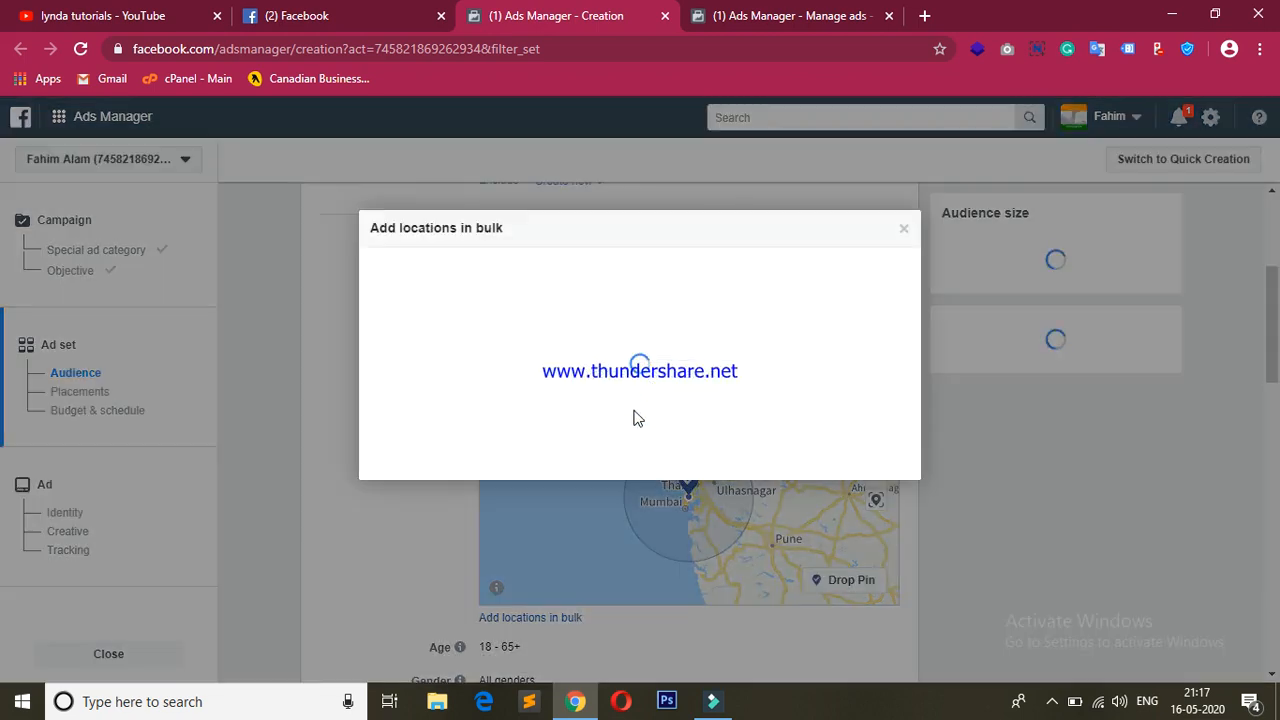
click(904, 233)
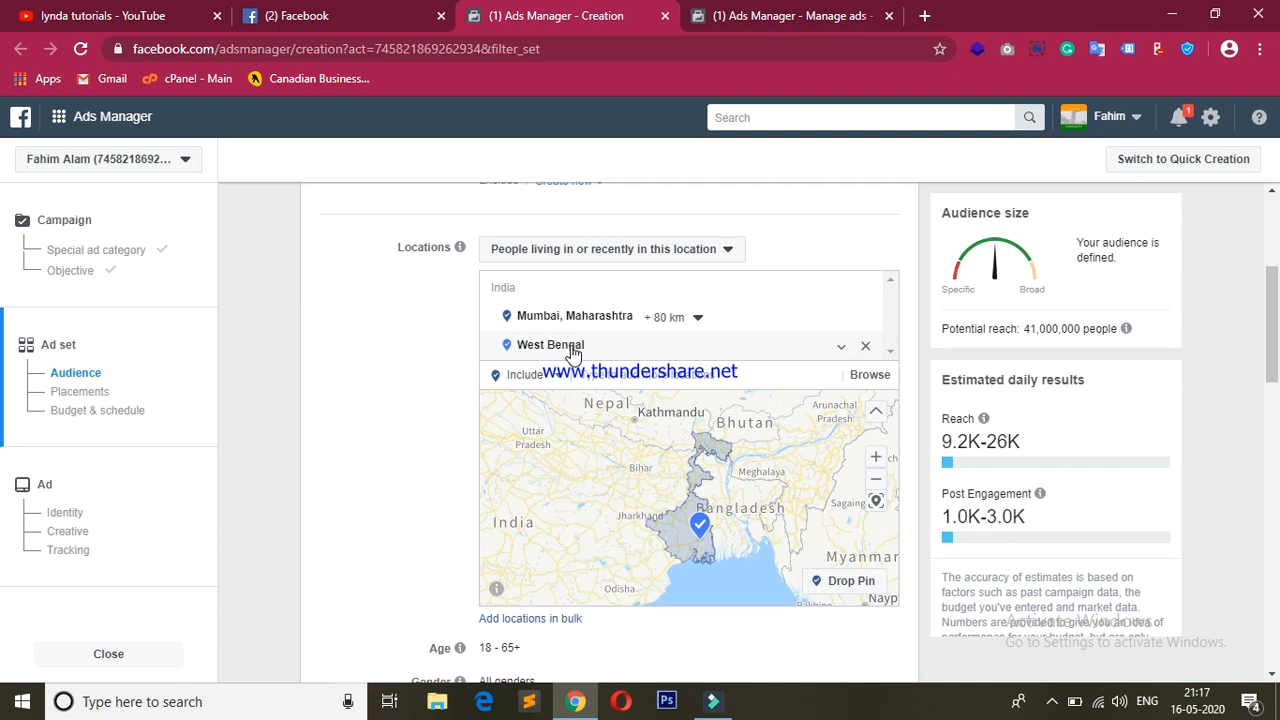
- Remove West Bengal from the included locations and close the bulk locations dialog
click(865, 349)
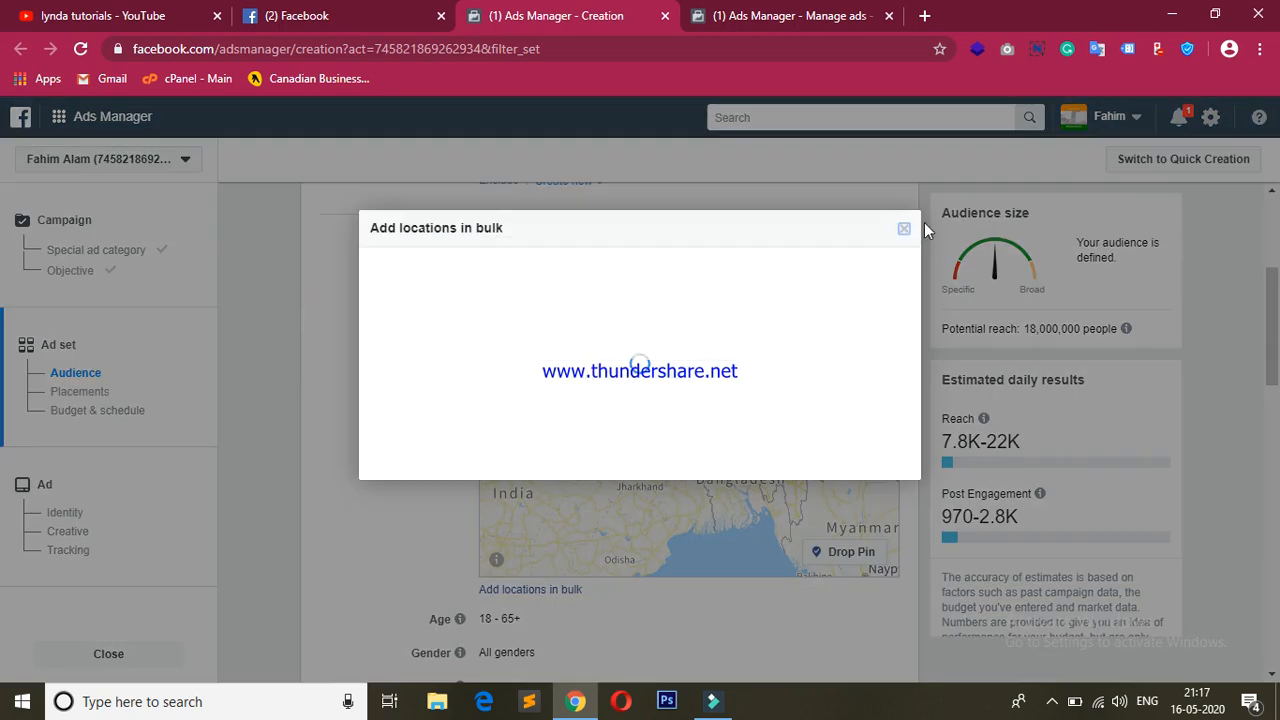
click(904, 232)
- Include West Bengal, India alongside Mumbai in the audience's locations, and dismiss the bulk locations dialog
click(656, 346)
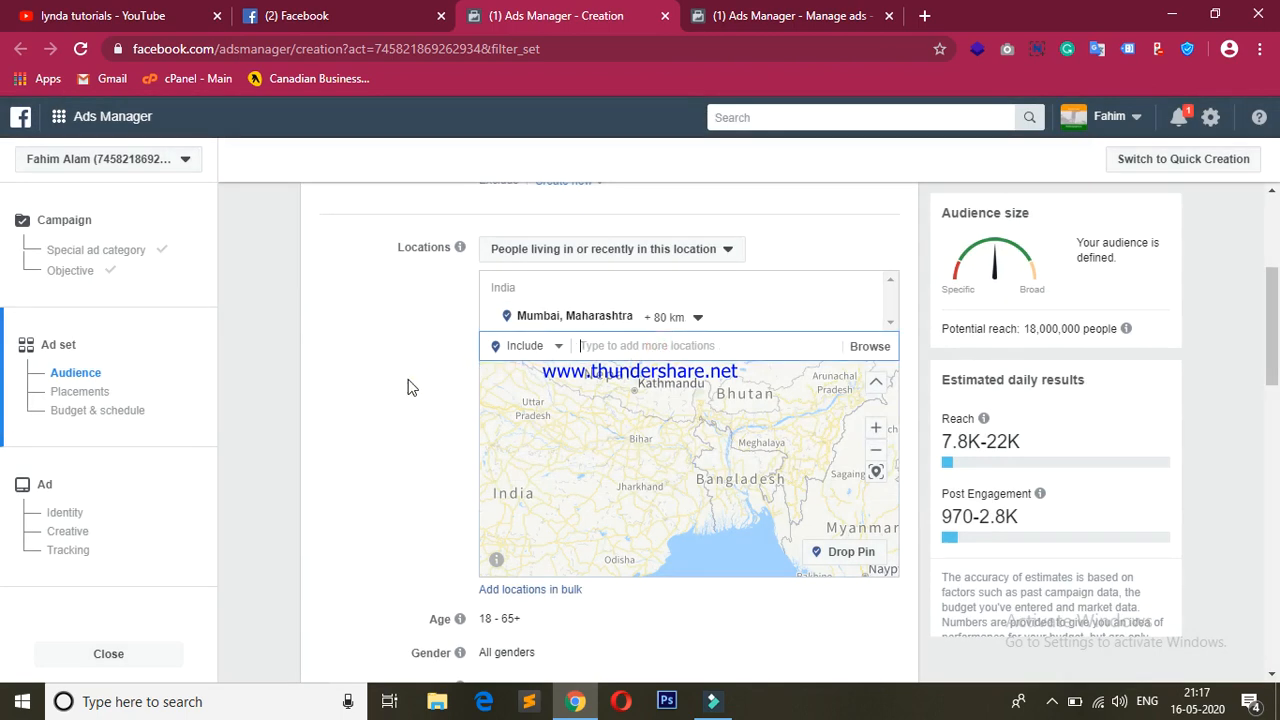
text(west)
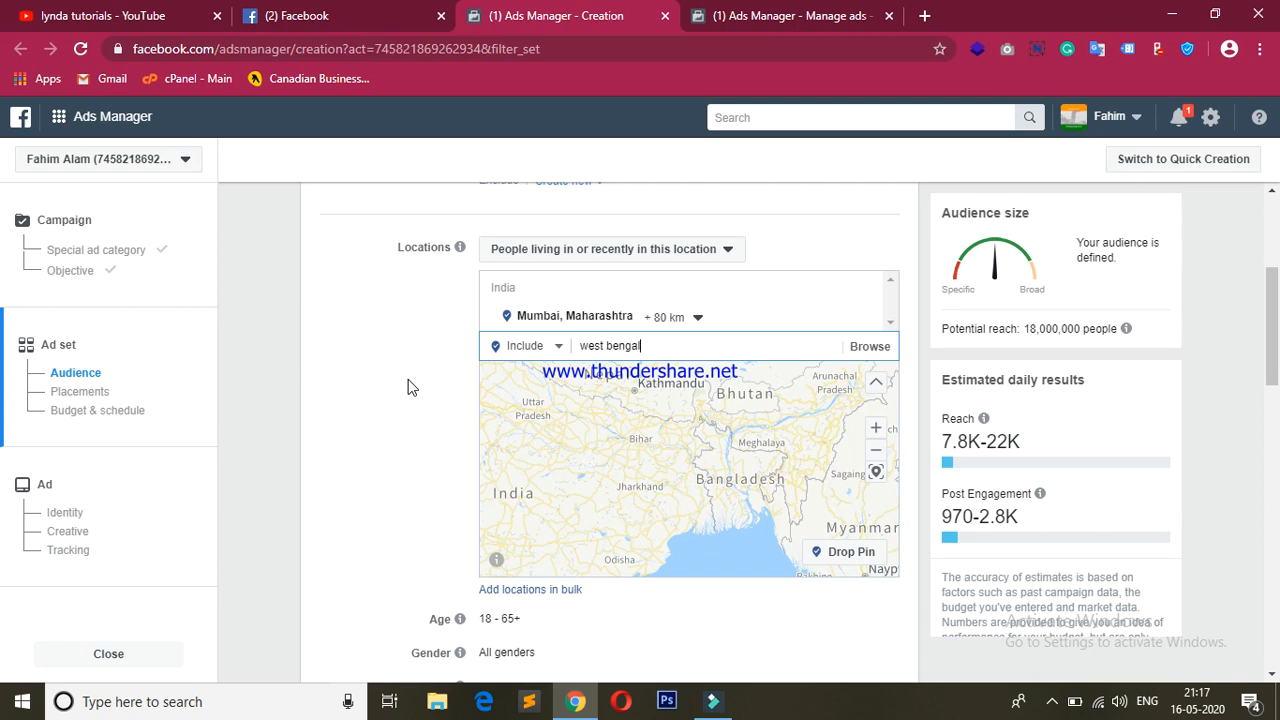
text( bengal)
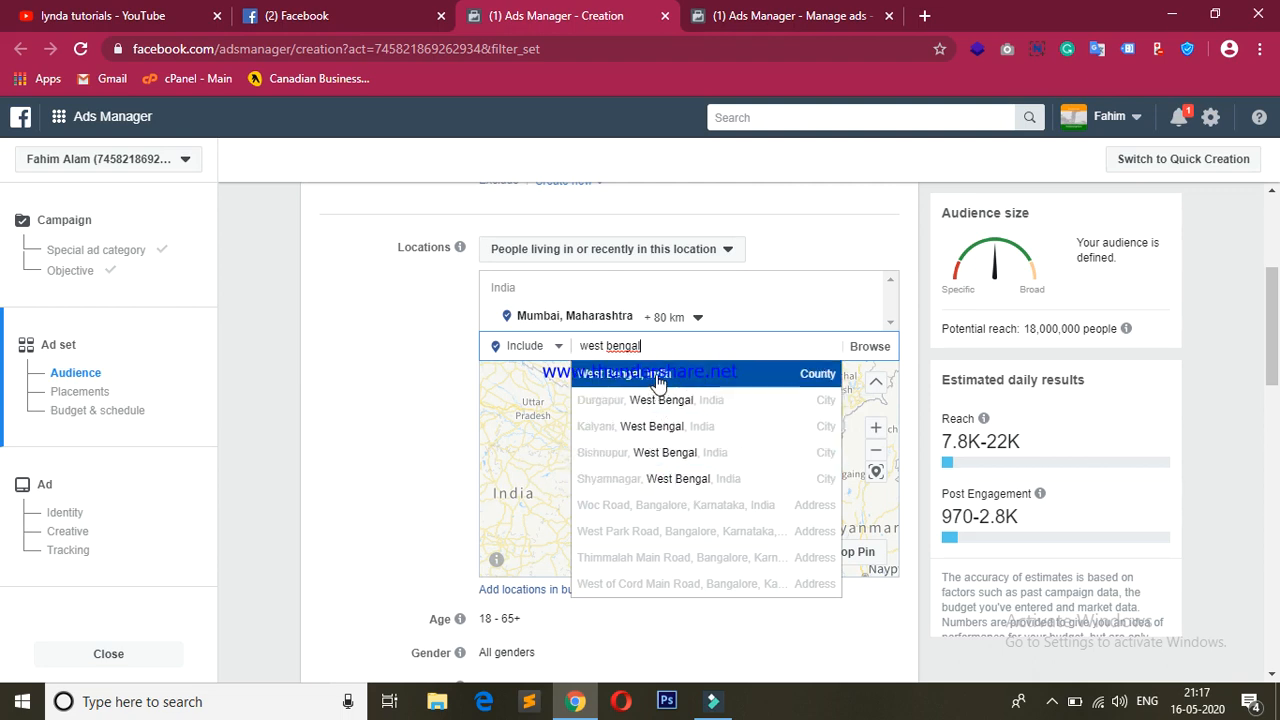
click(693, 375)
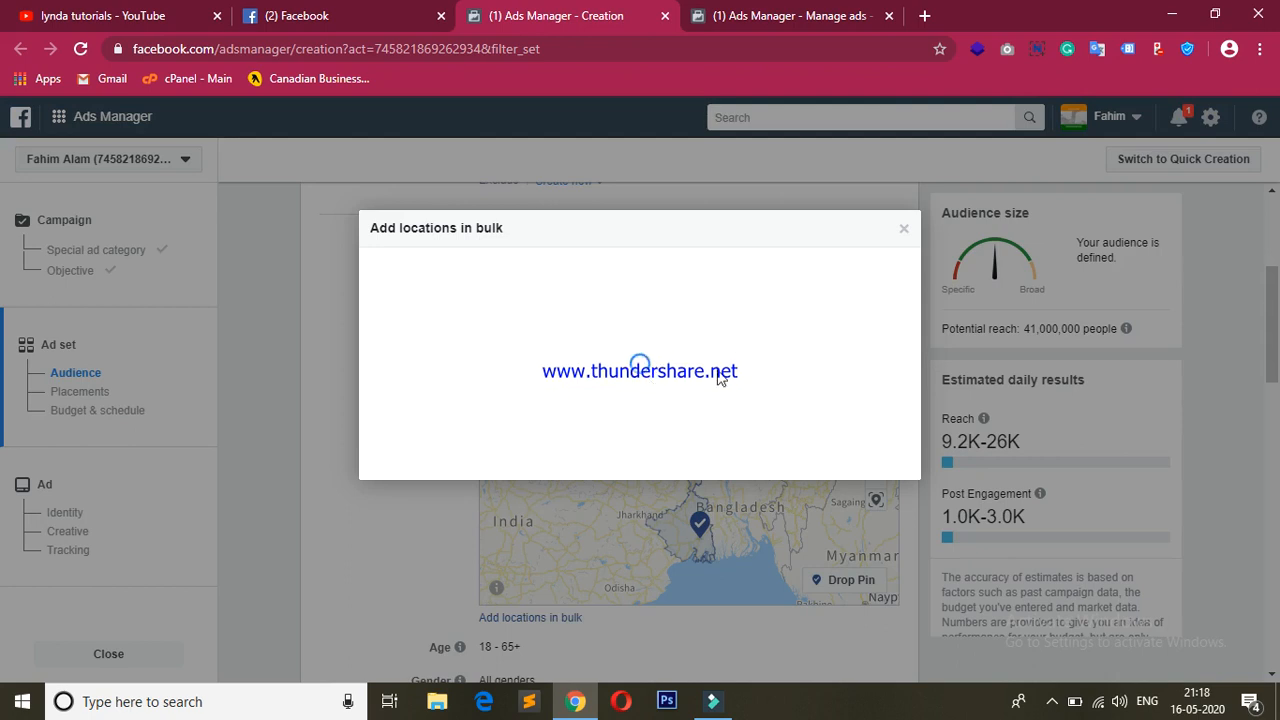
click(903, 229)
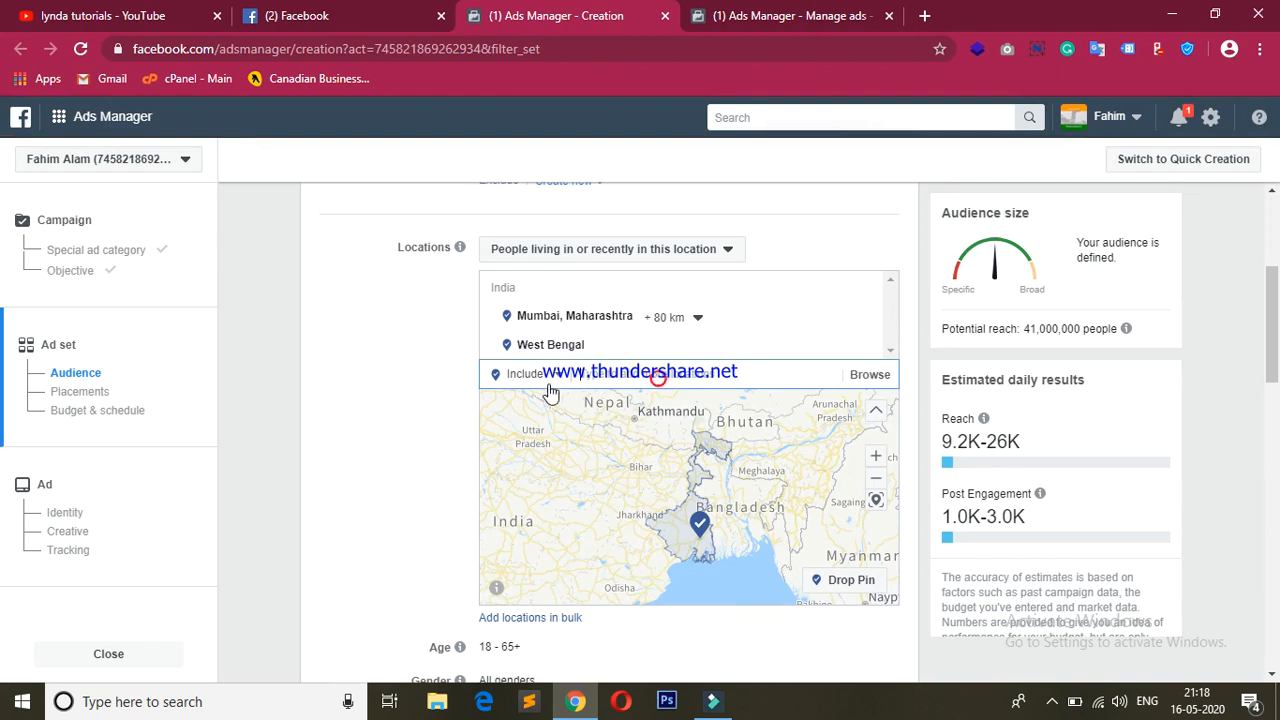
- Exclude Kolkata, West Bengal, India from the audience's locations, and dismiss the bulk locations dialog
click(553, 385)
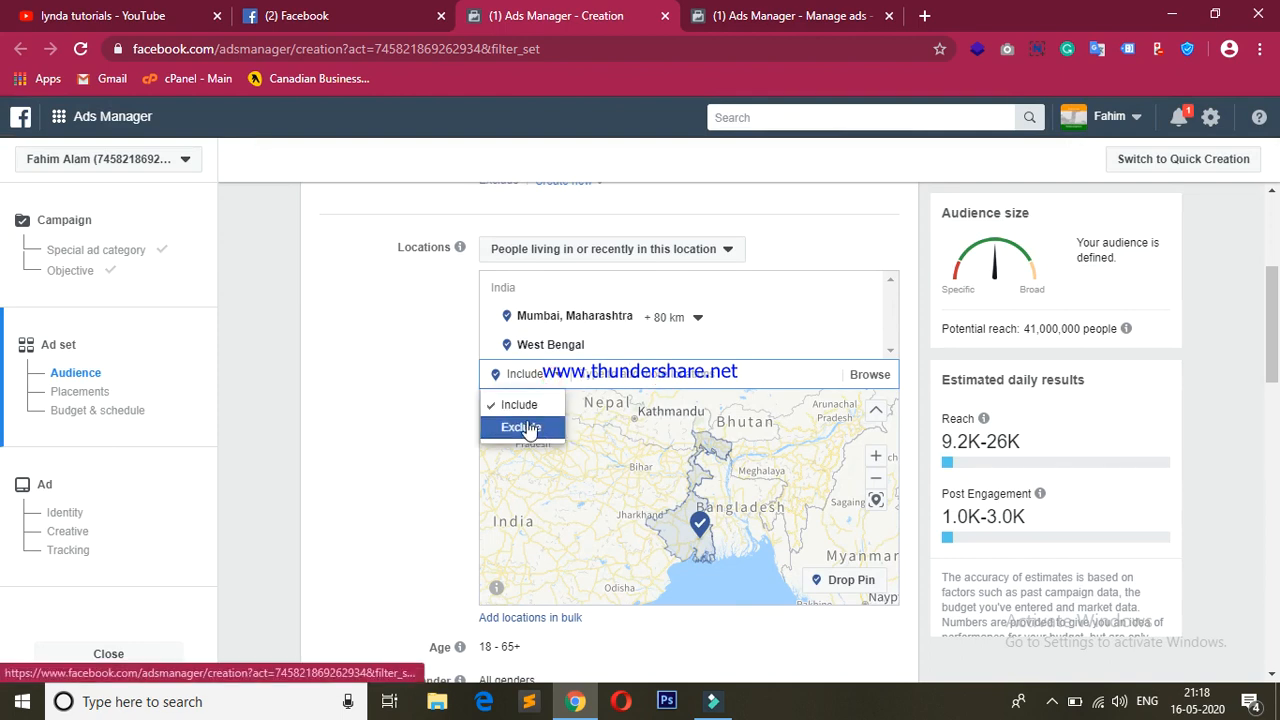
click(528, 430)
click(903, 229)
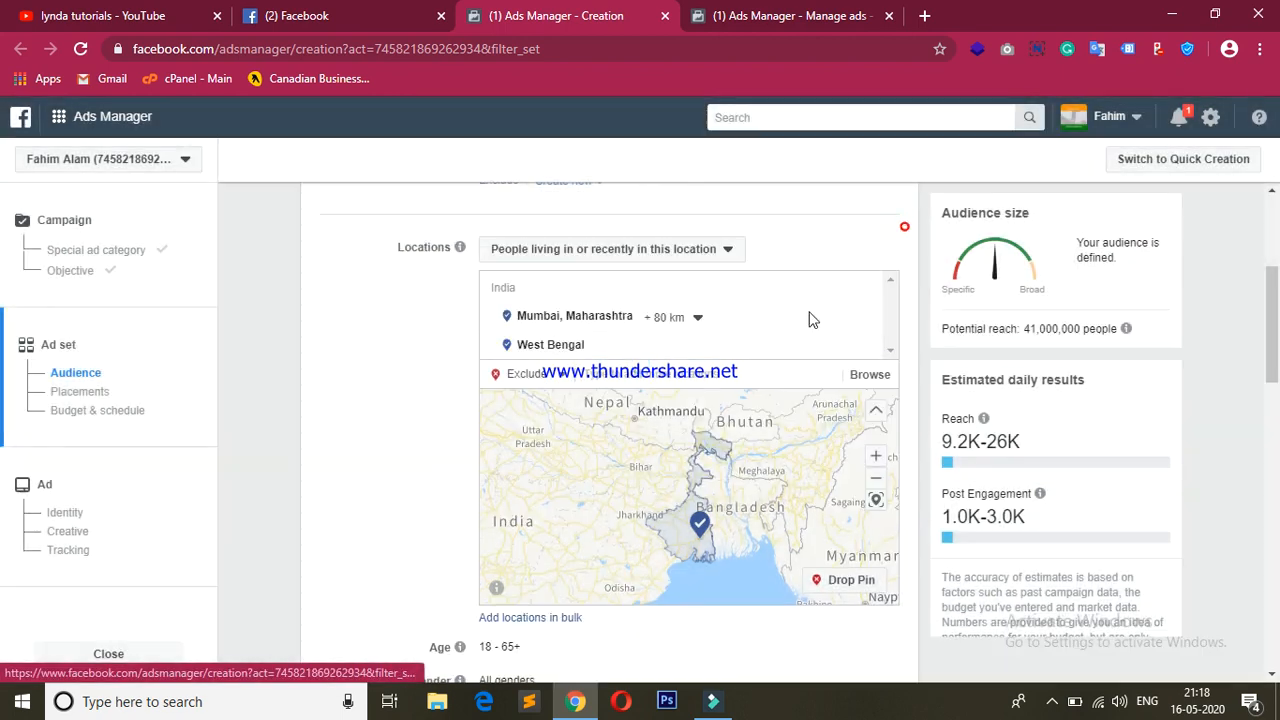
text(kolkata)
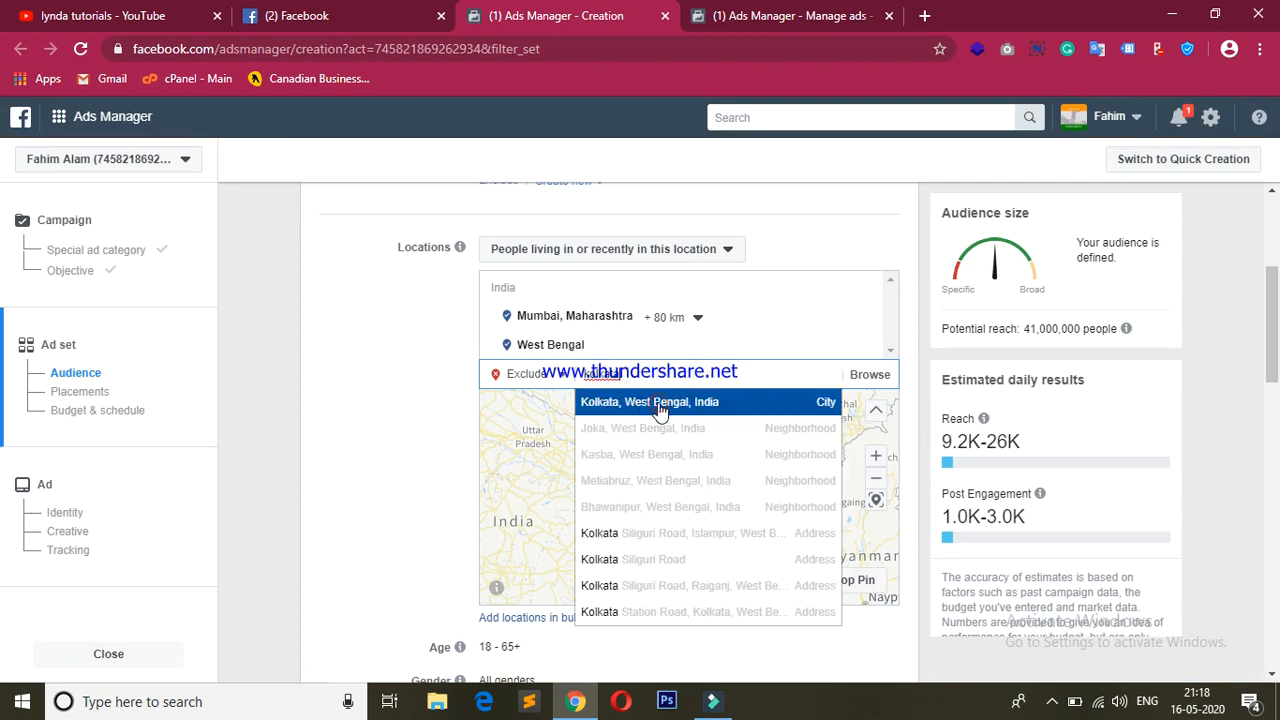
click(659, 403)
click(907, 229)
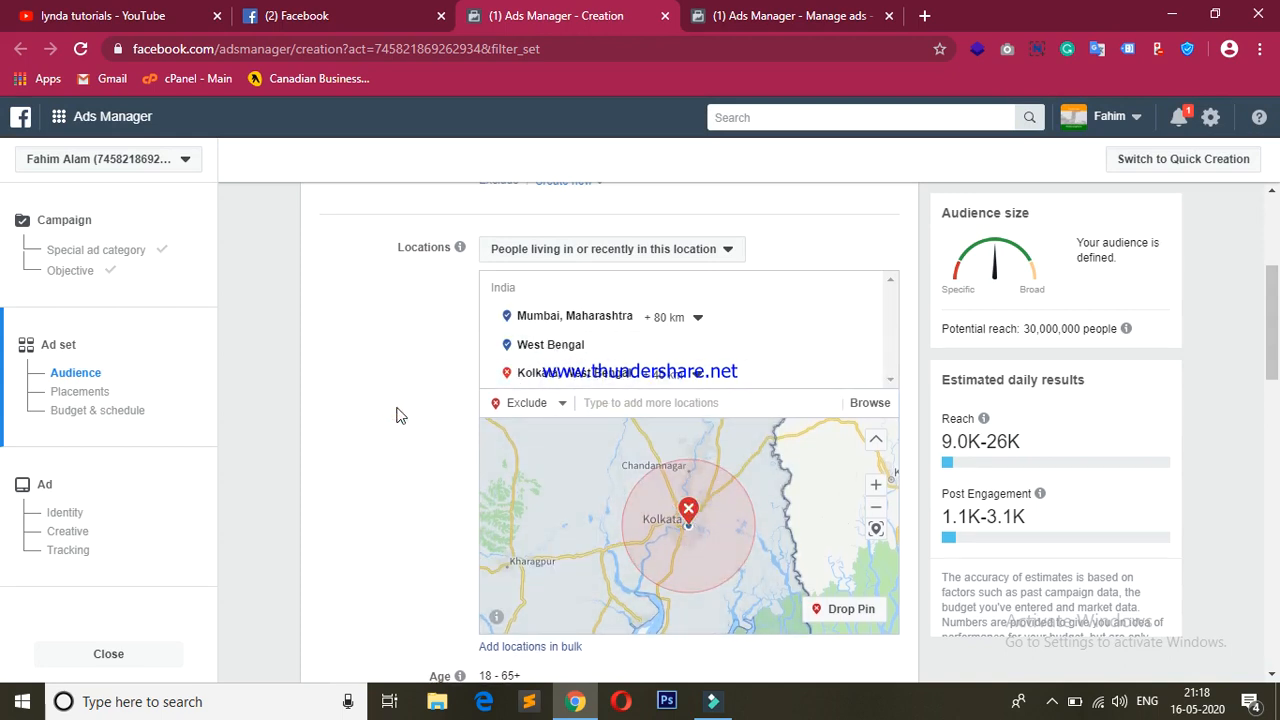
- Set the audience's minimum age to 20 and dismiss the bulk locations dialog
scroll(396, 415, down, 3)
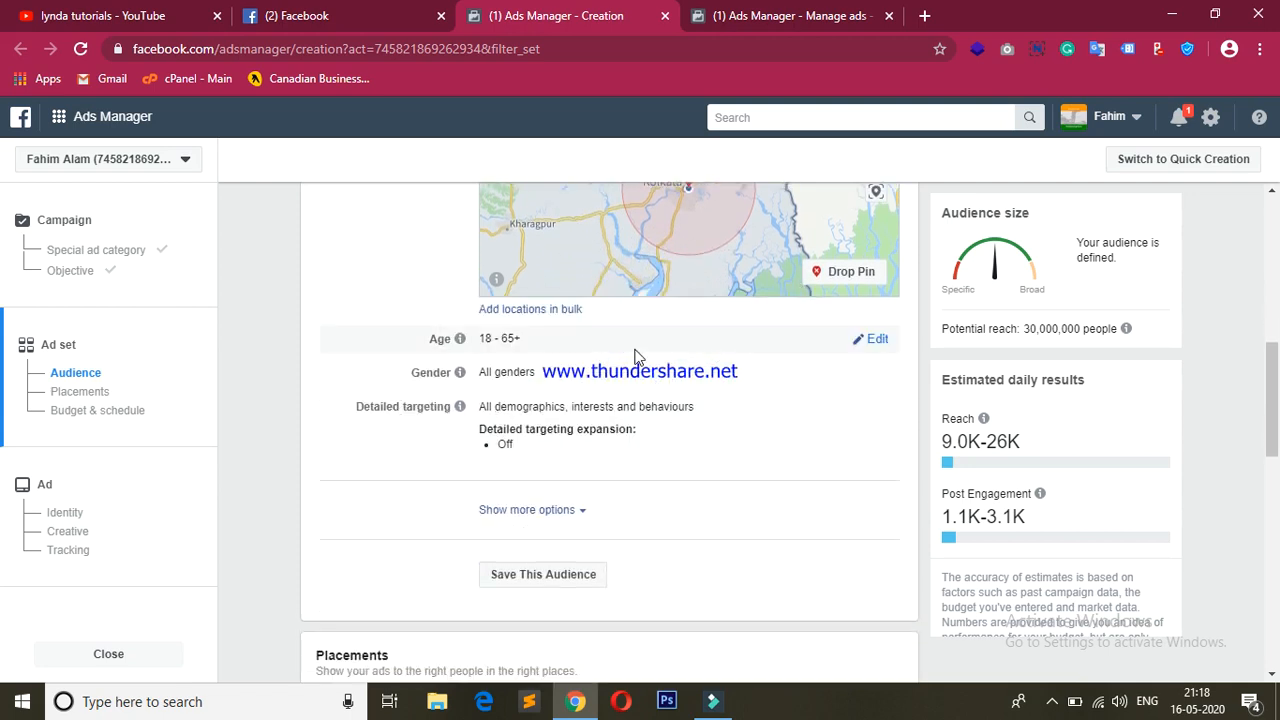
click(875, 339)
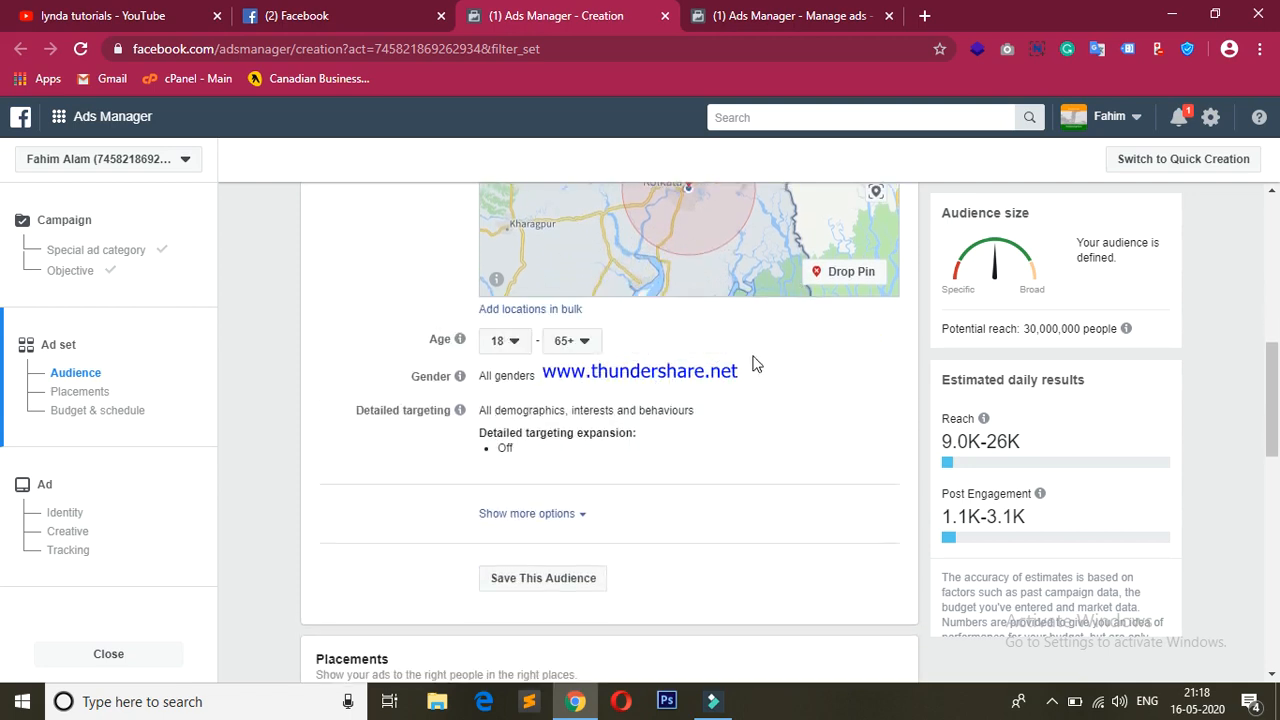
click(519, 345)
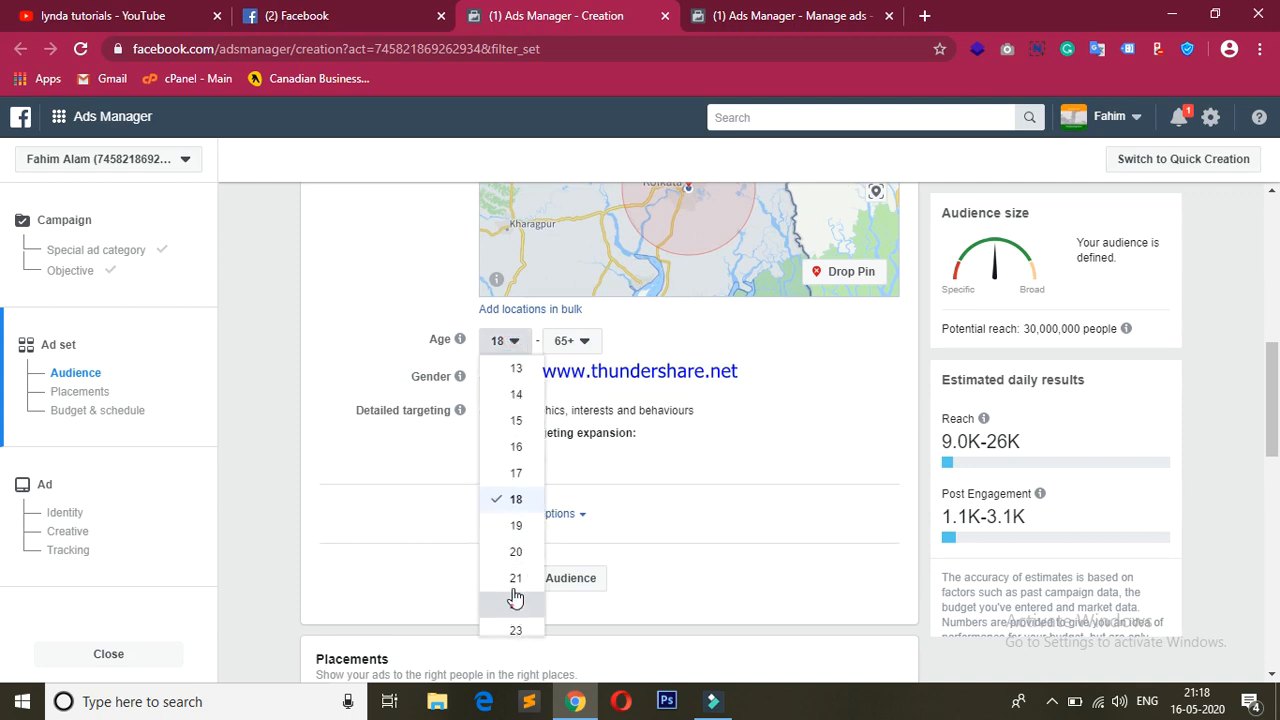
drag(514, 600, 506, 503)
click(504, 547)
click(518, 310)
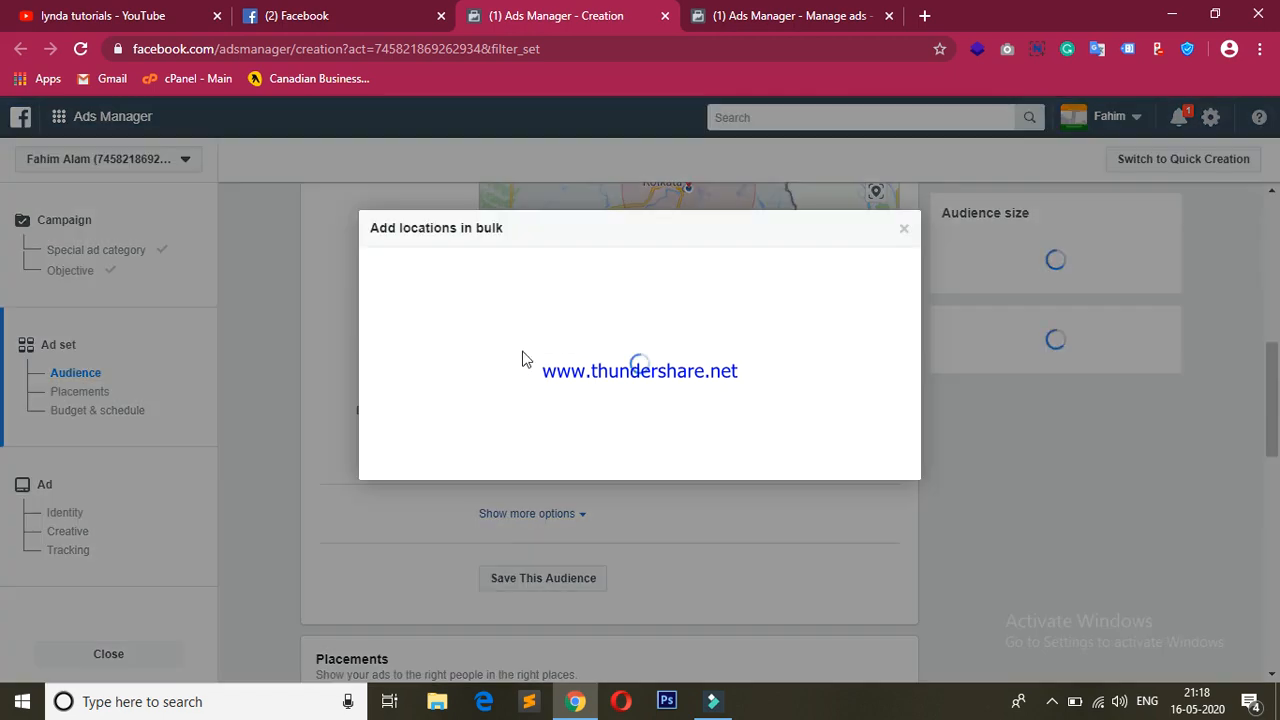
click(904, 229)
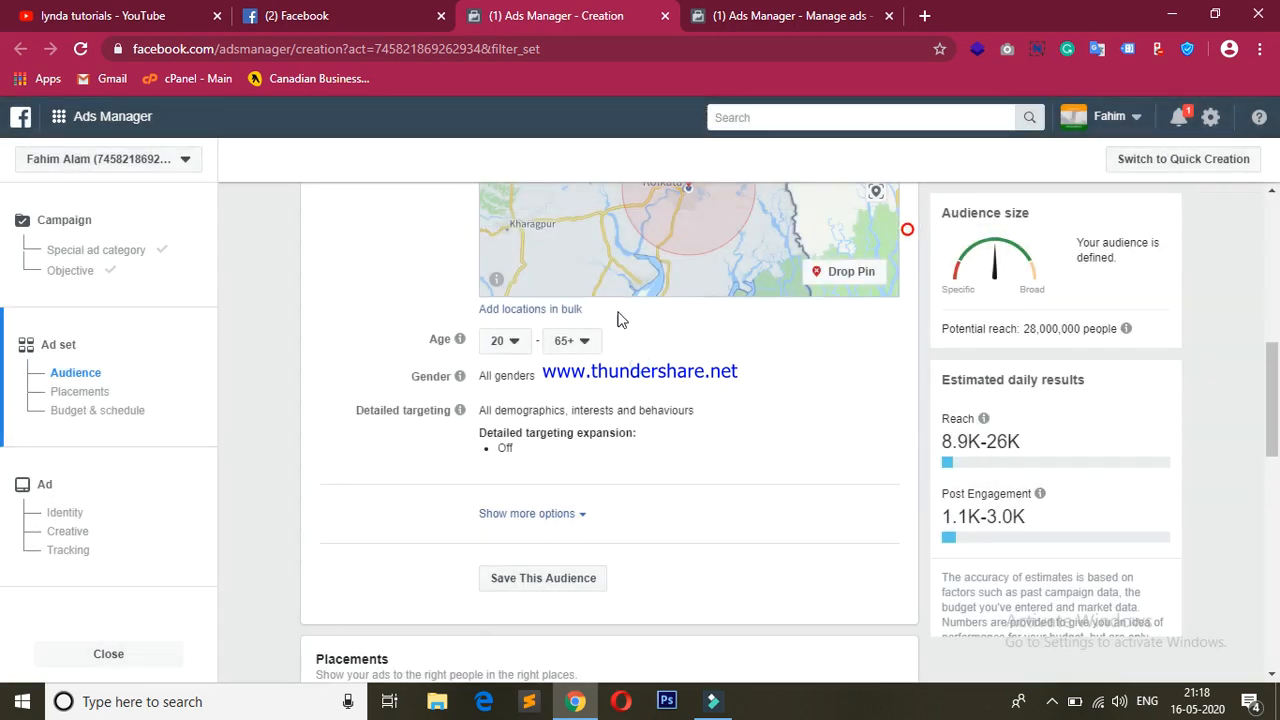
- Set the audience's age range to 25–40, closing the bulk locations dialog whenever it opens
click(506, 343)
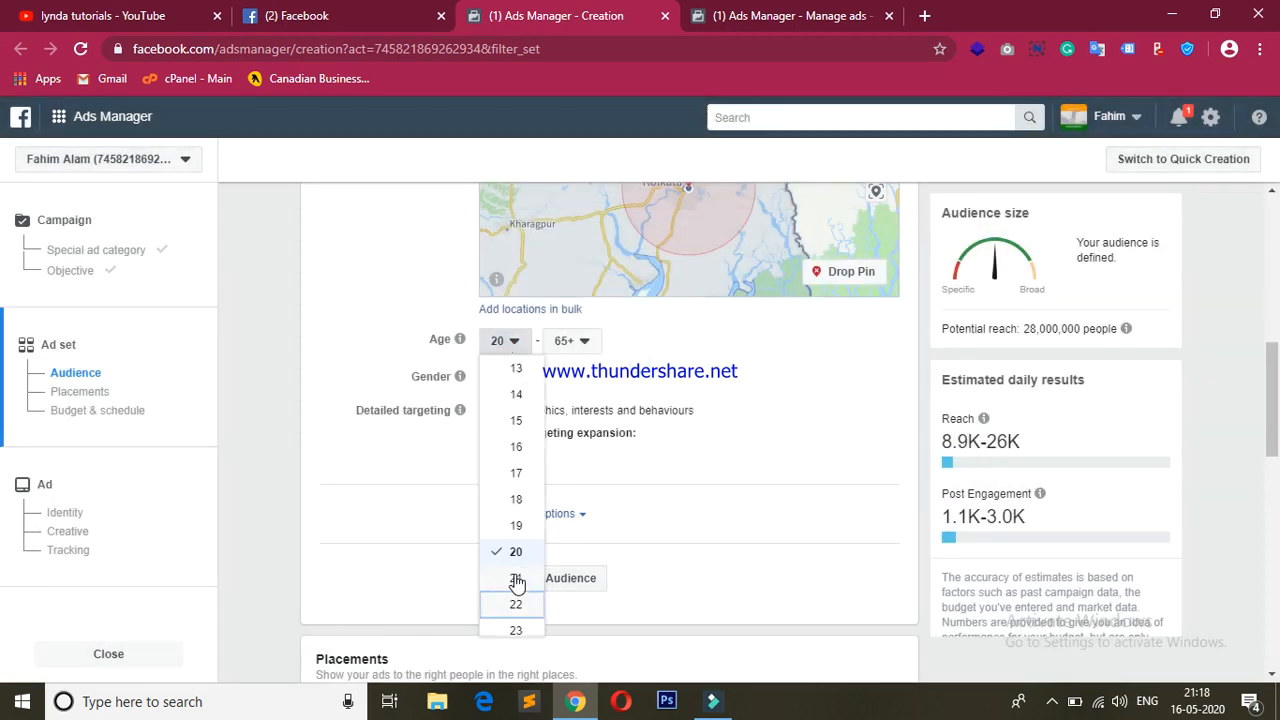
scroll(516, 590, down, 2)
click(509, 524)
click(906, 228)
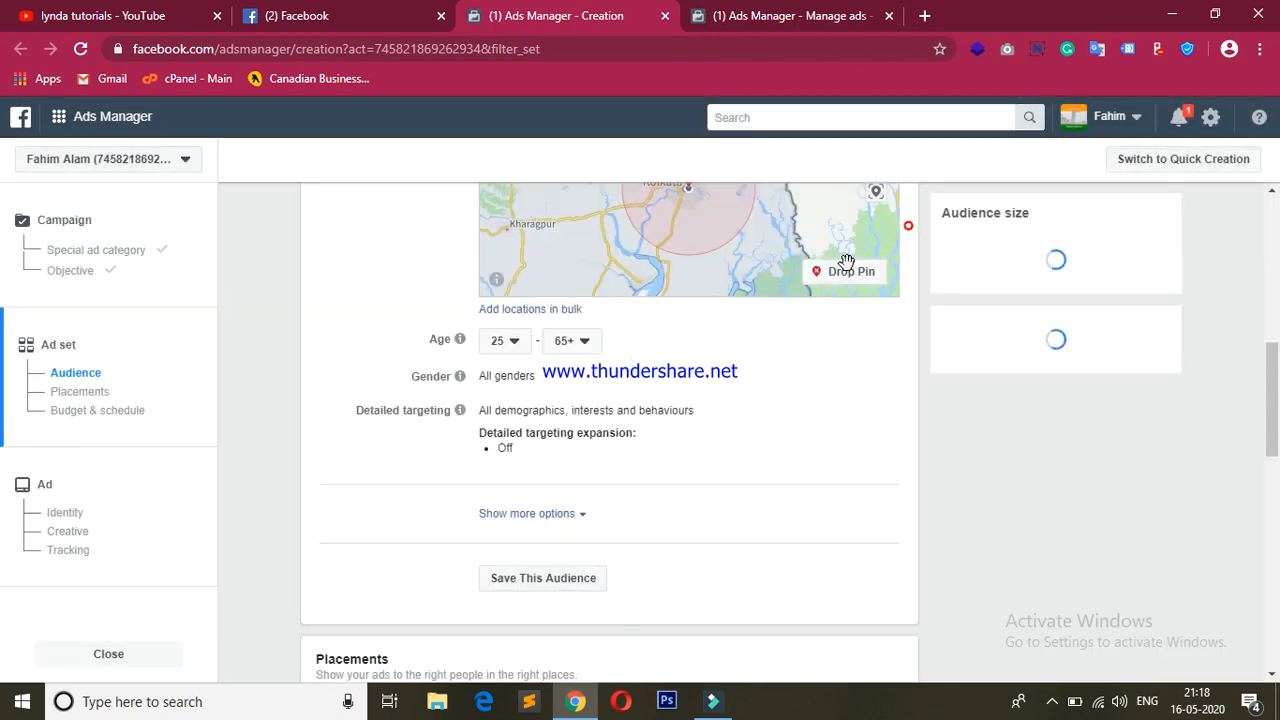
click(590, 343)
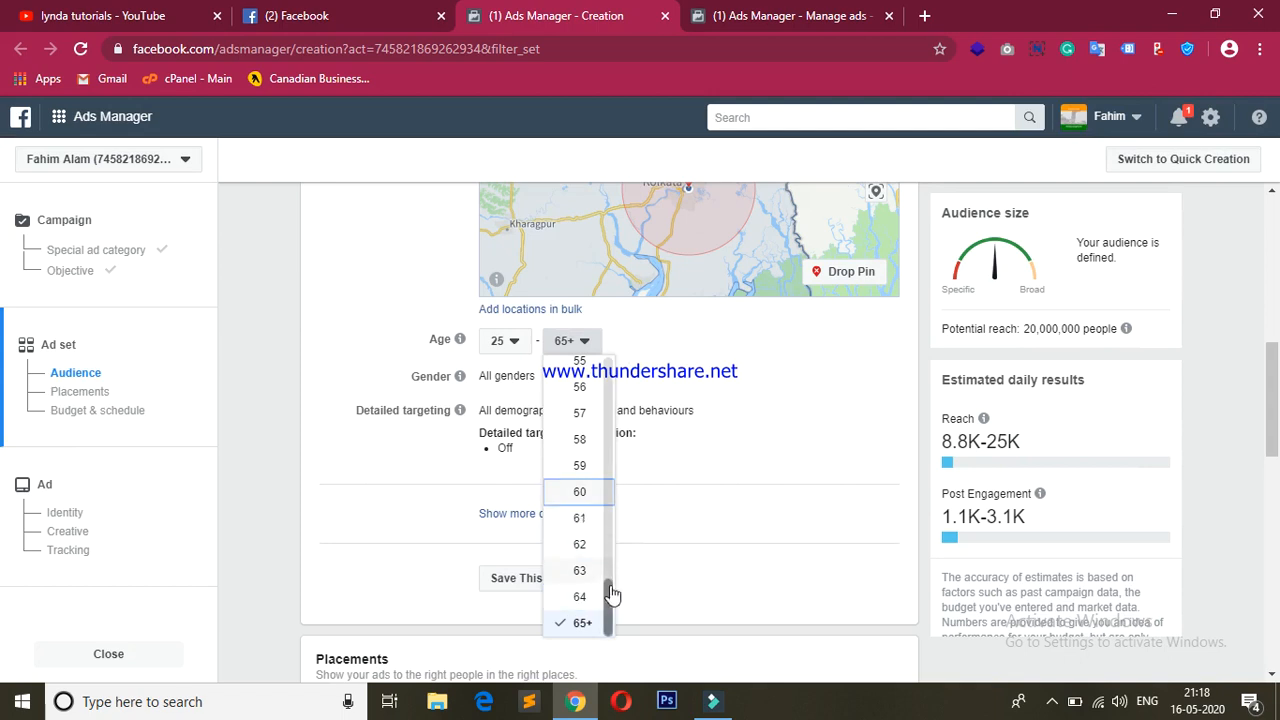
drag(607, 604, 610, 492)
click(574, 518)
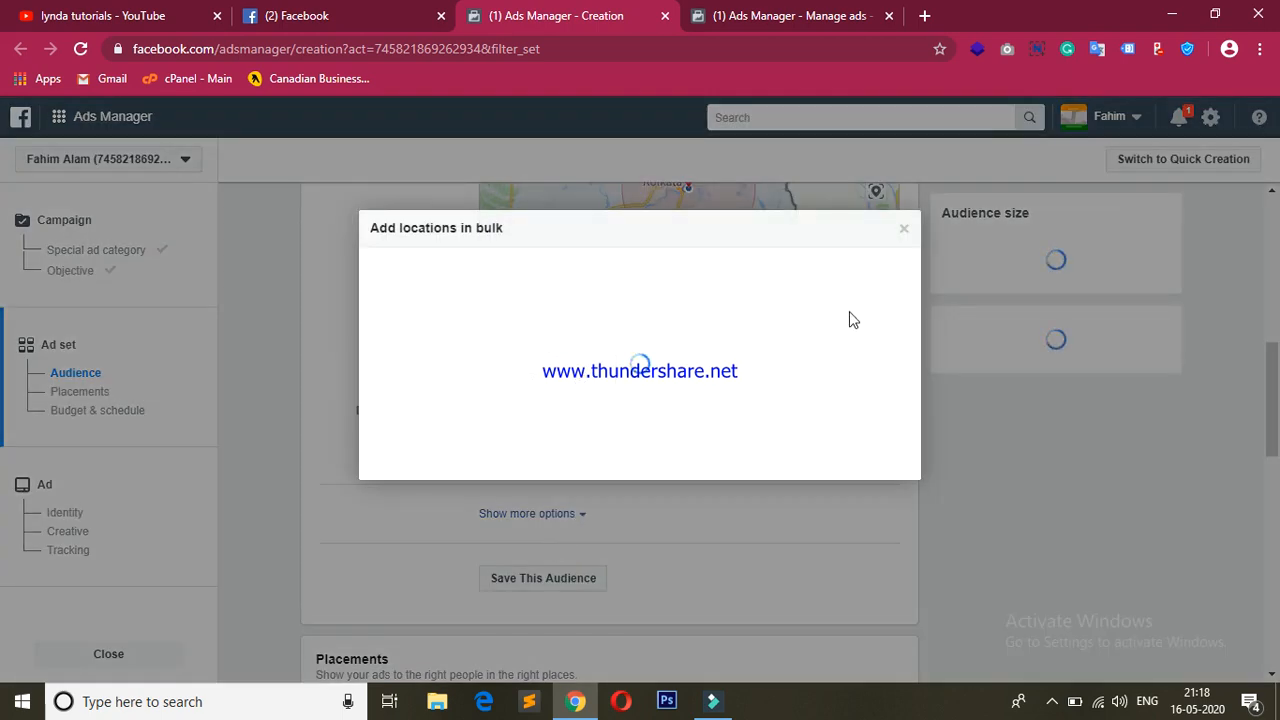
click(904, 229)
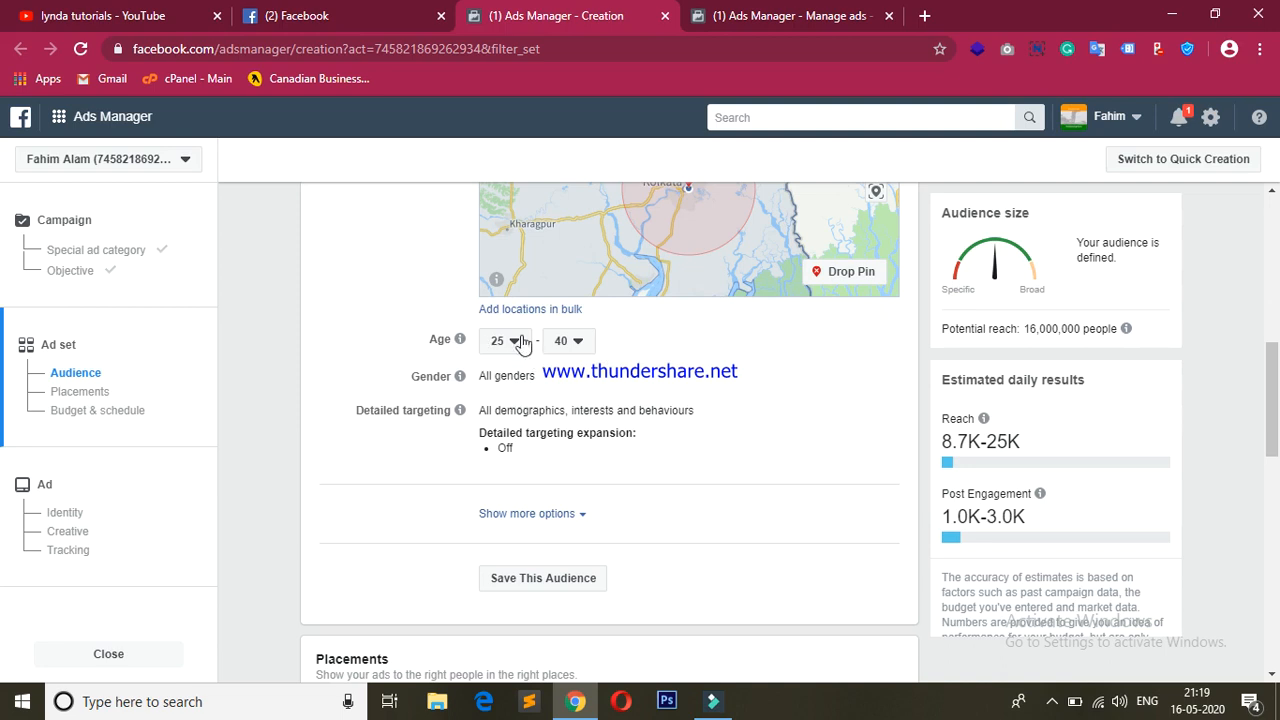
- Examine the audience's potential reach and the estimated daily results
drag(1082, 328, 1004, 330)
click(1000, 332)
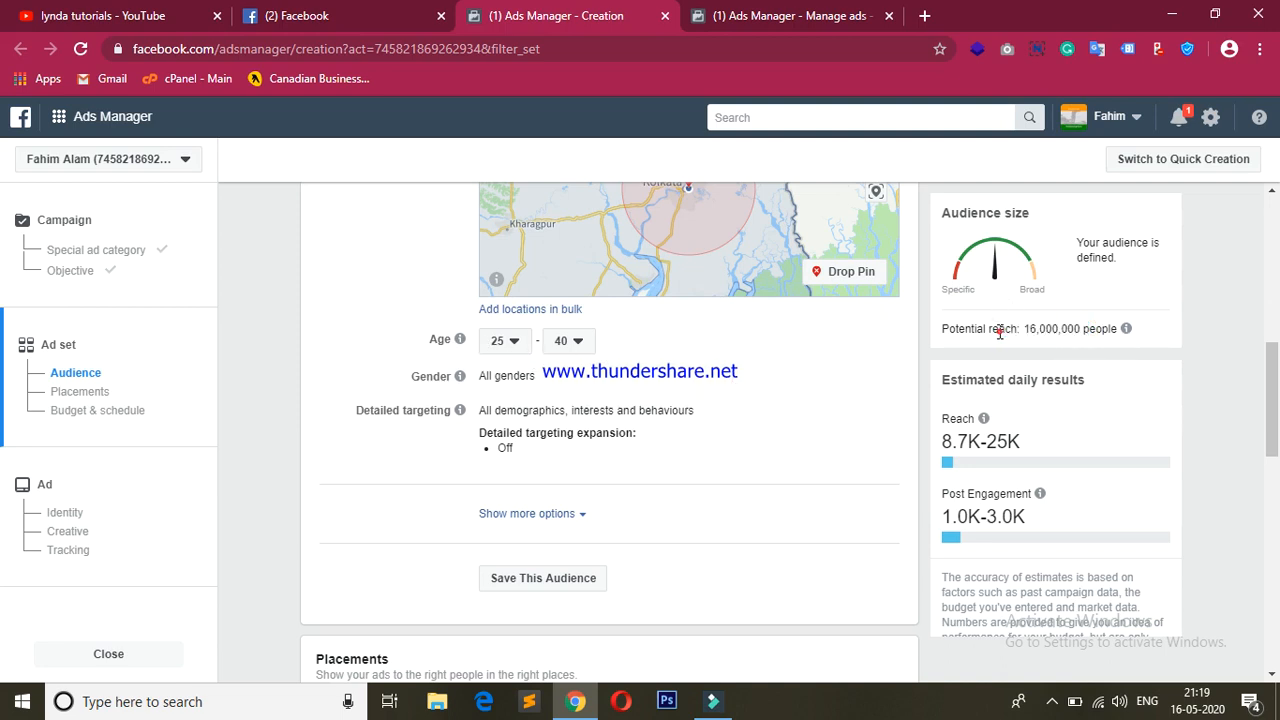
double_click(1064, 332)
click(1089, 332)
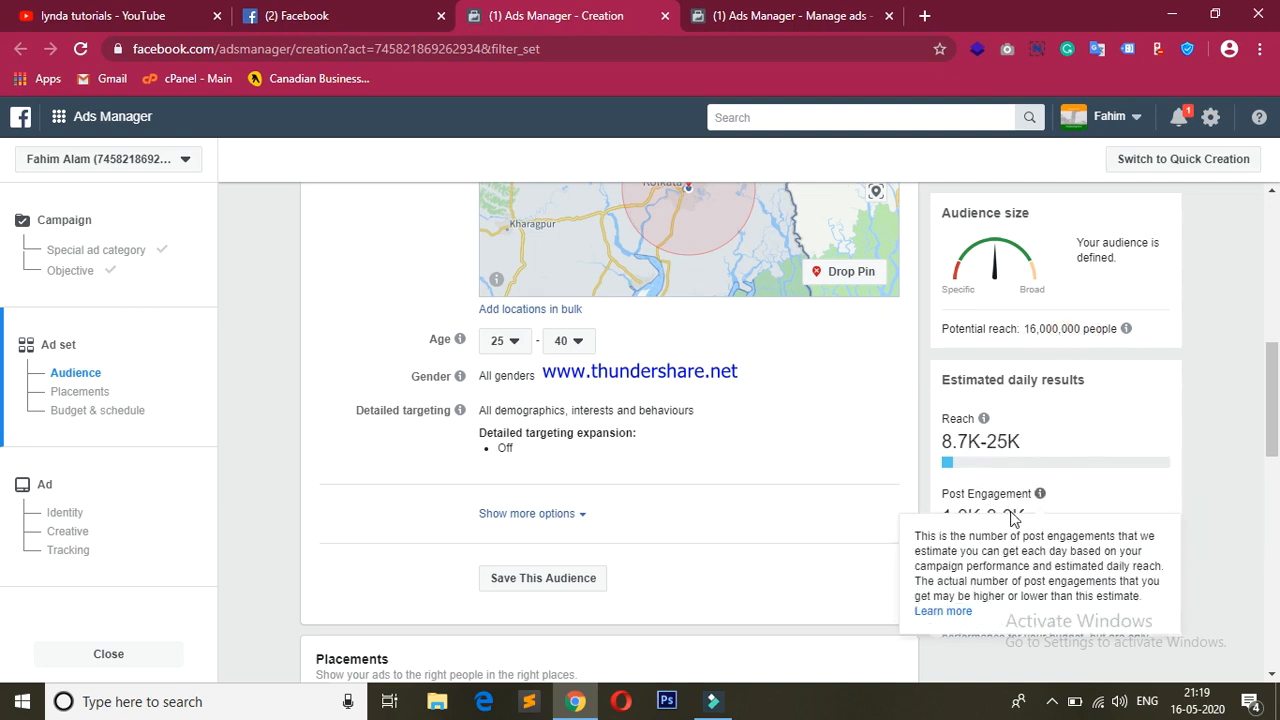
- Restrict the audience's gender to Men and dismiss the bulk locations dialog
mouse_move(460, 402)
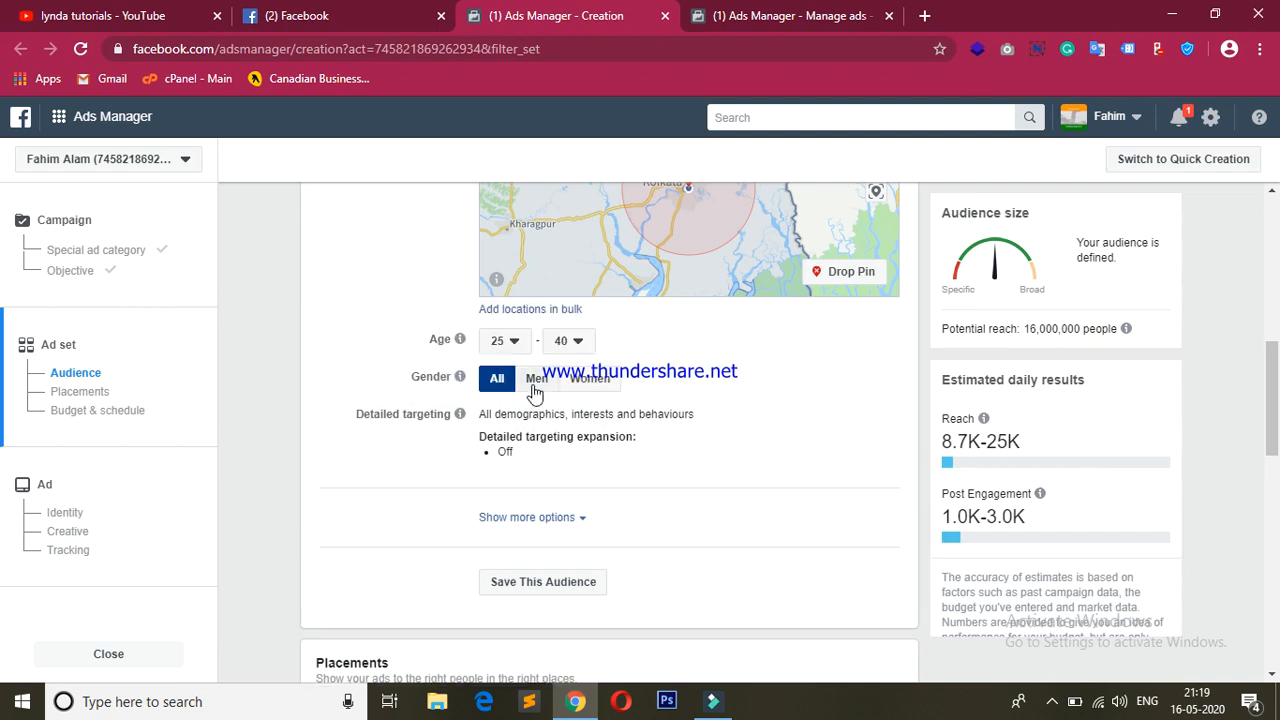
click(529, 383)
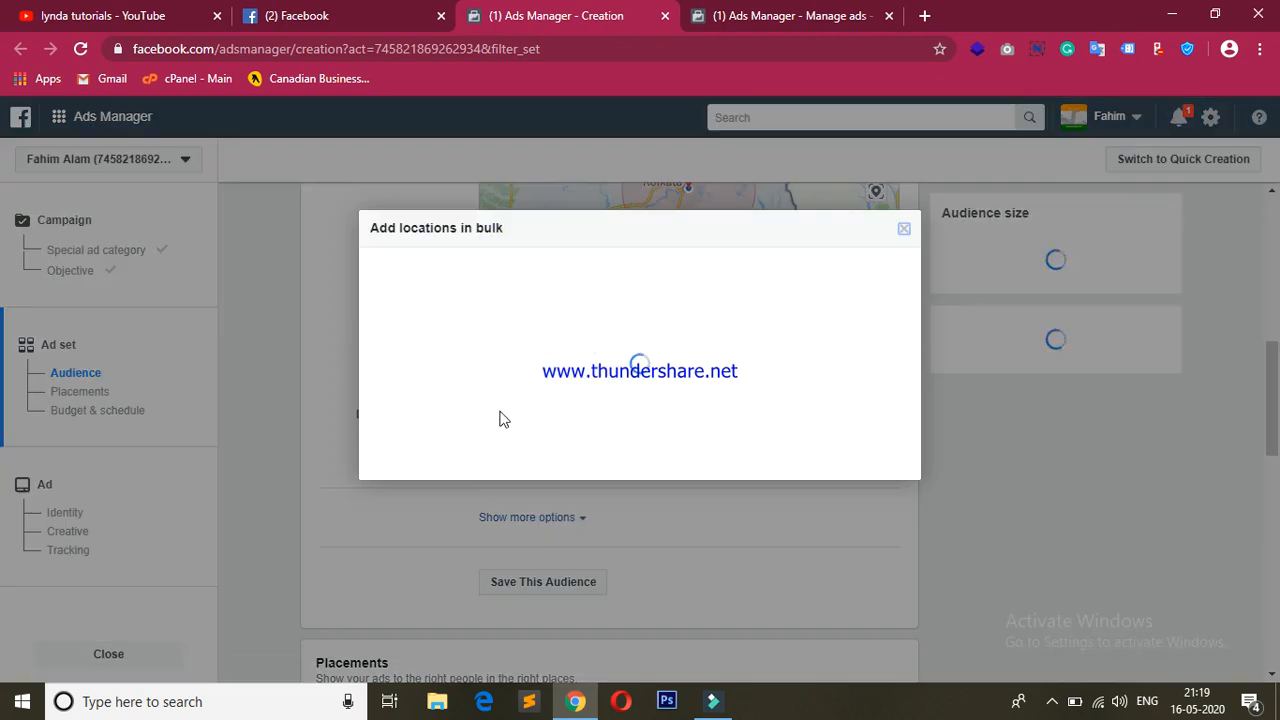
click(904, 228)
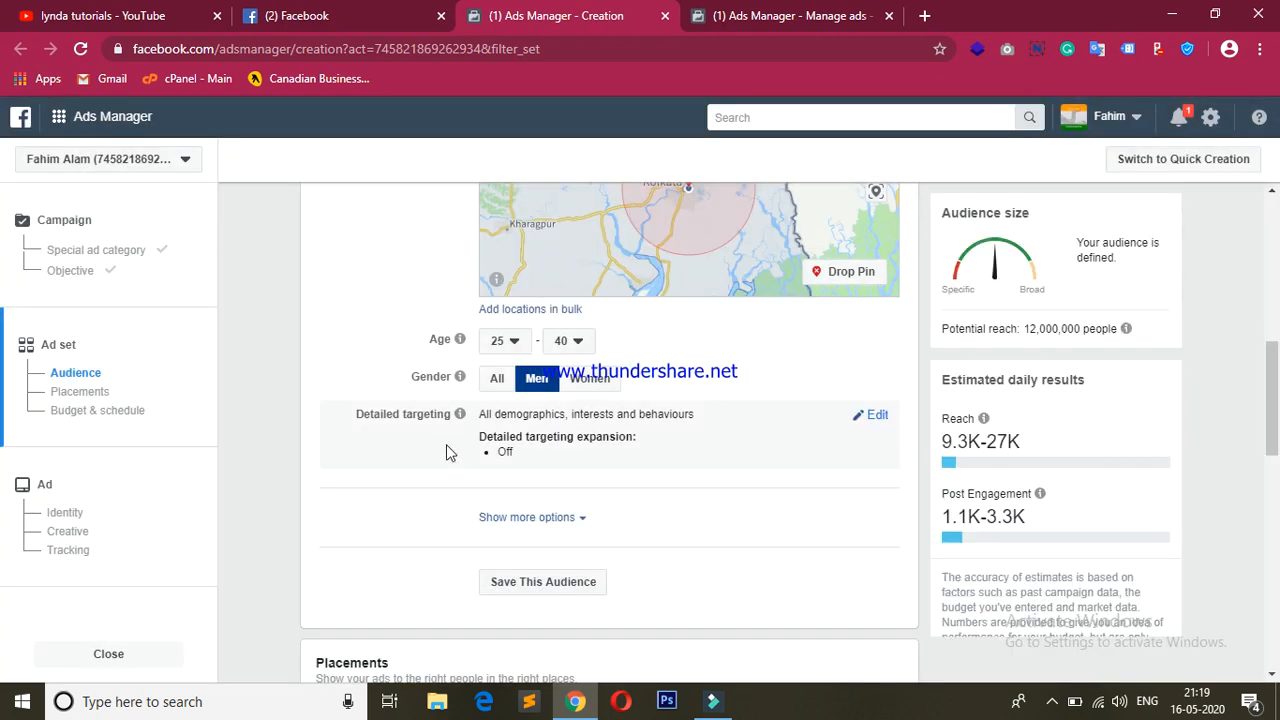
- Open detailed targeting for editing and include people with the Web hosting interest
click(879, 419)
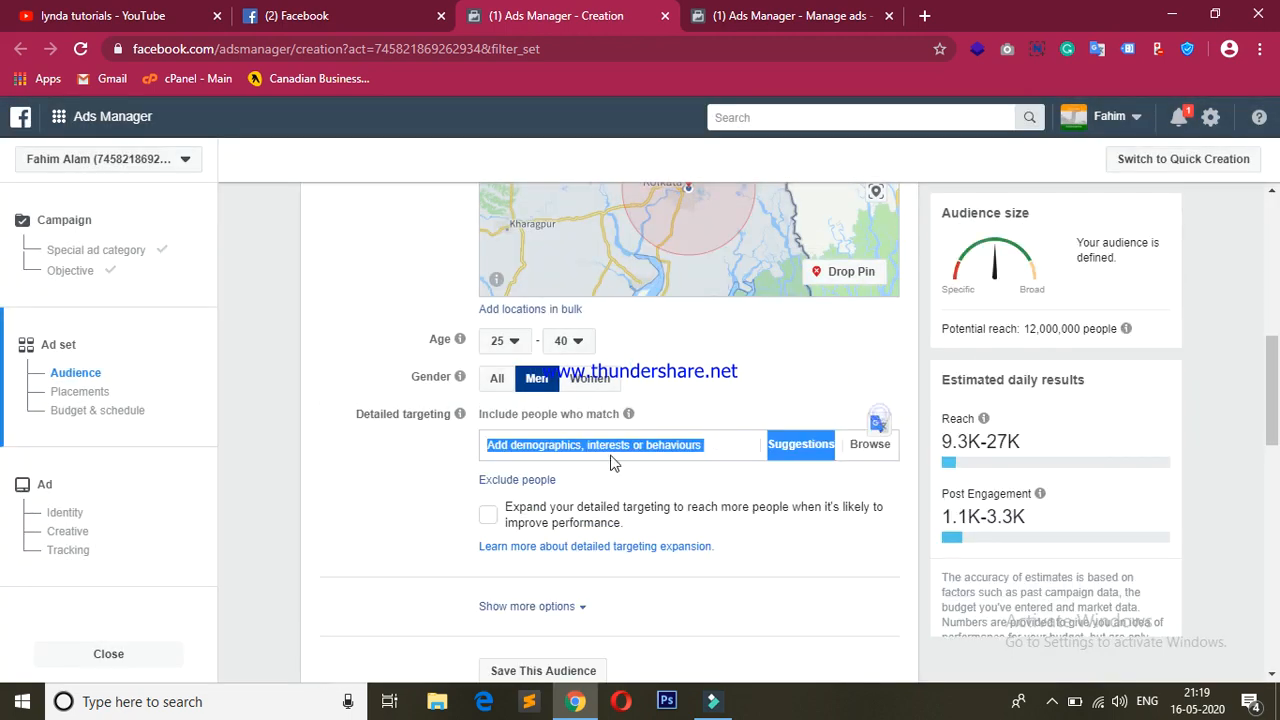
click(407, 485)
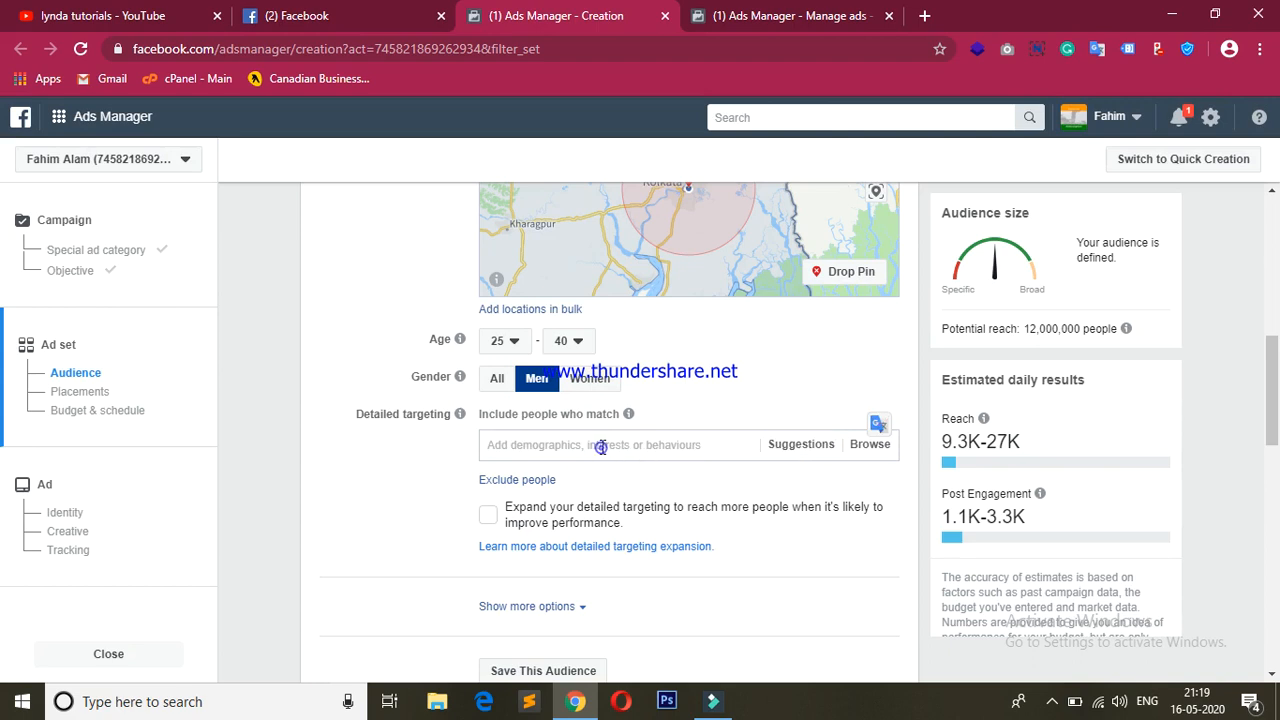
click(594, 447)
text(hostting)
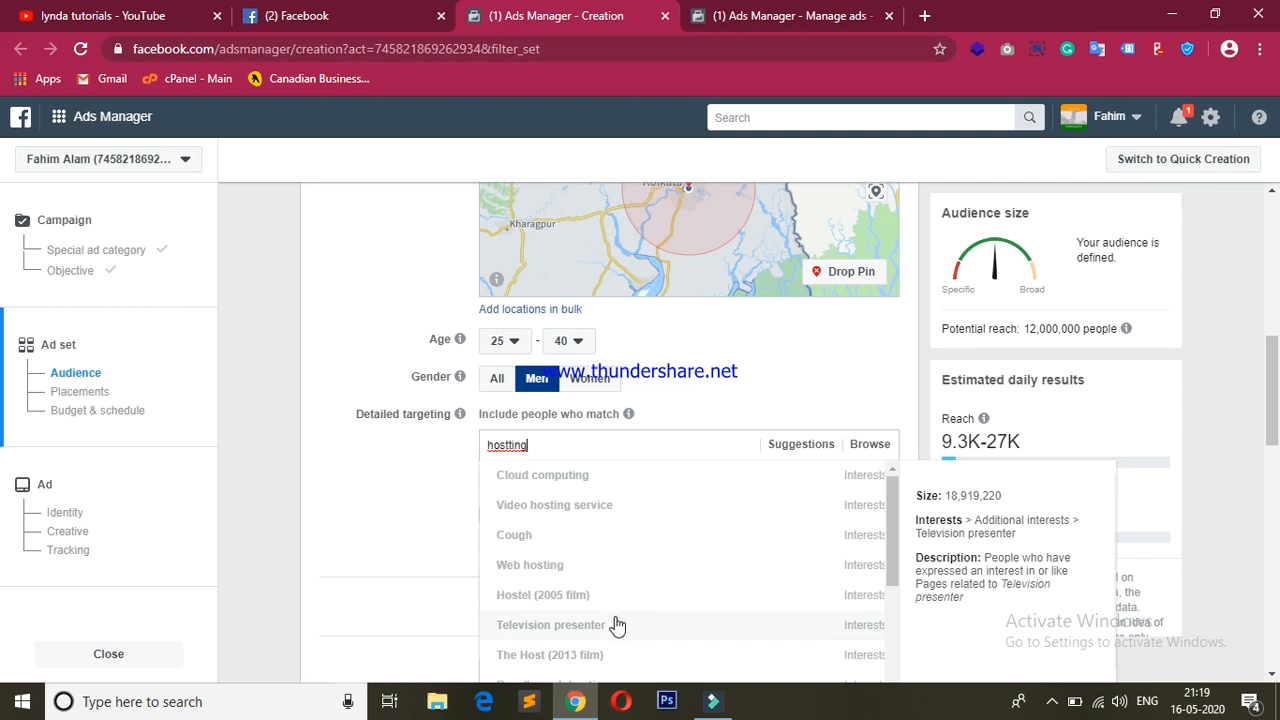
click(588, 548)
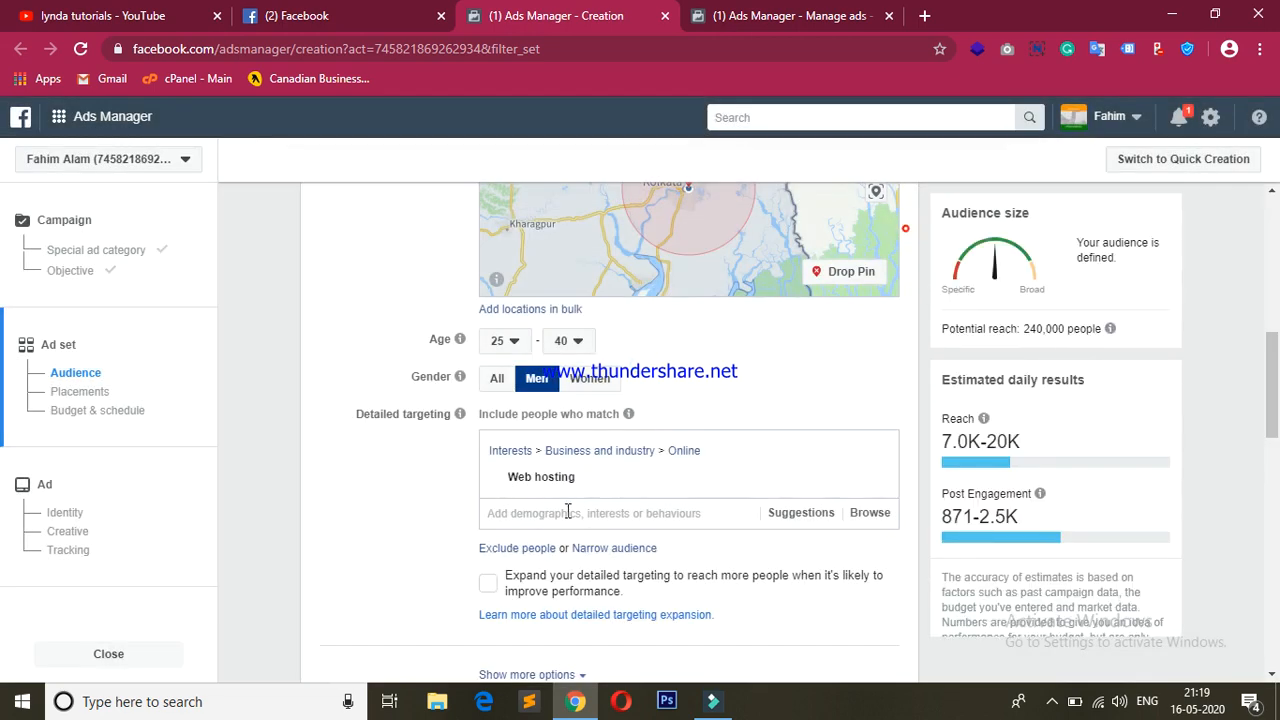
- Add the Domain name interest to the detailed targeting alongside Web hosting, and dismiss the bulk locations dialog
click(549, 514)
mouse_move(535, 493)
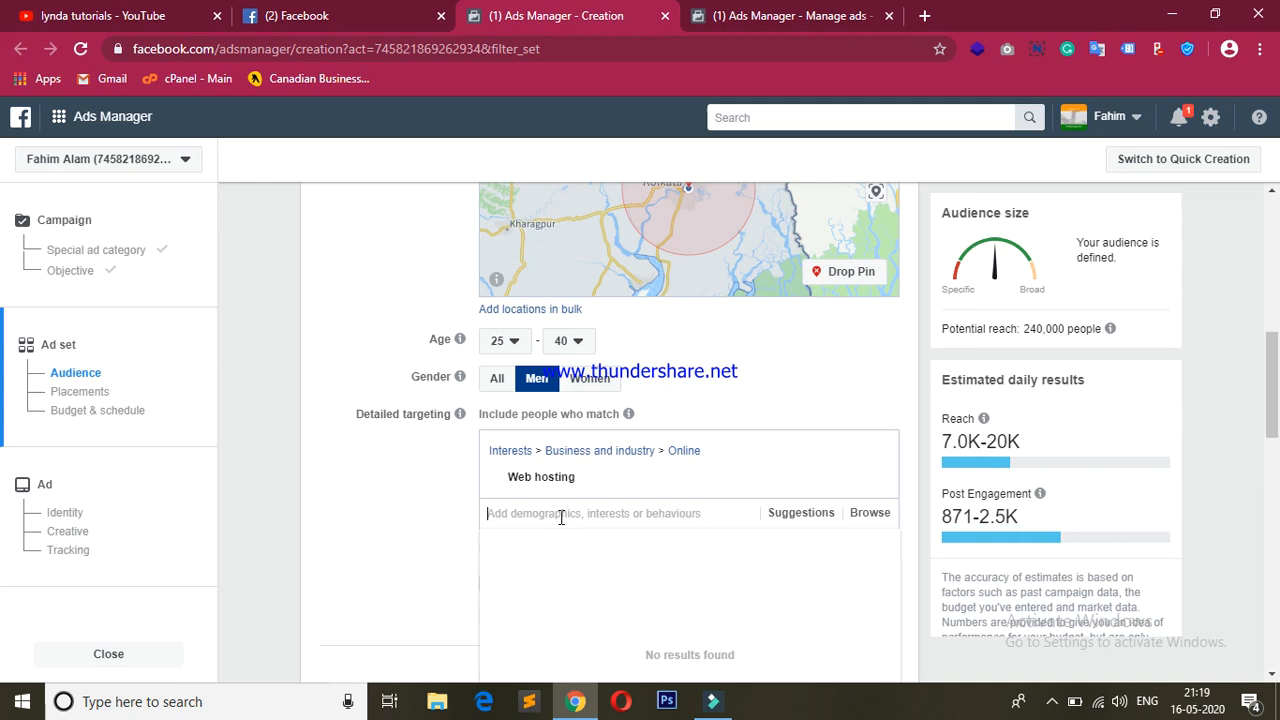
text(domian)
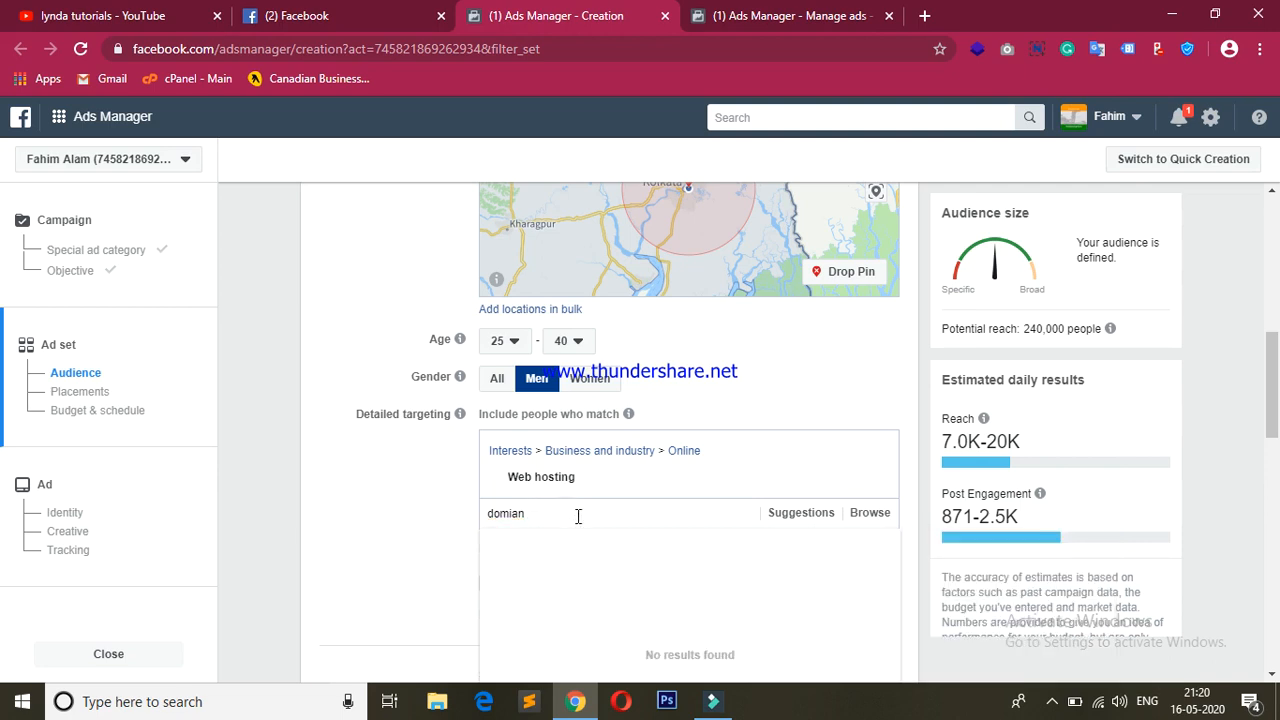
key(ctrl+a)
click(587, 511)
click(586, 514)
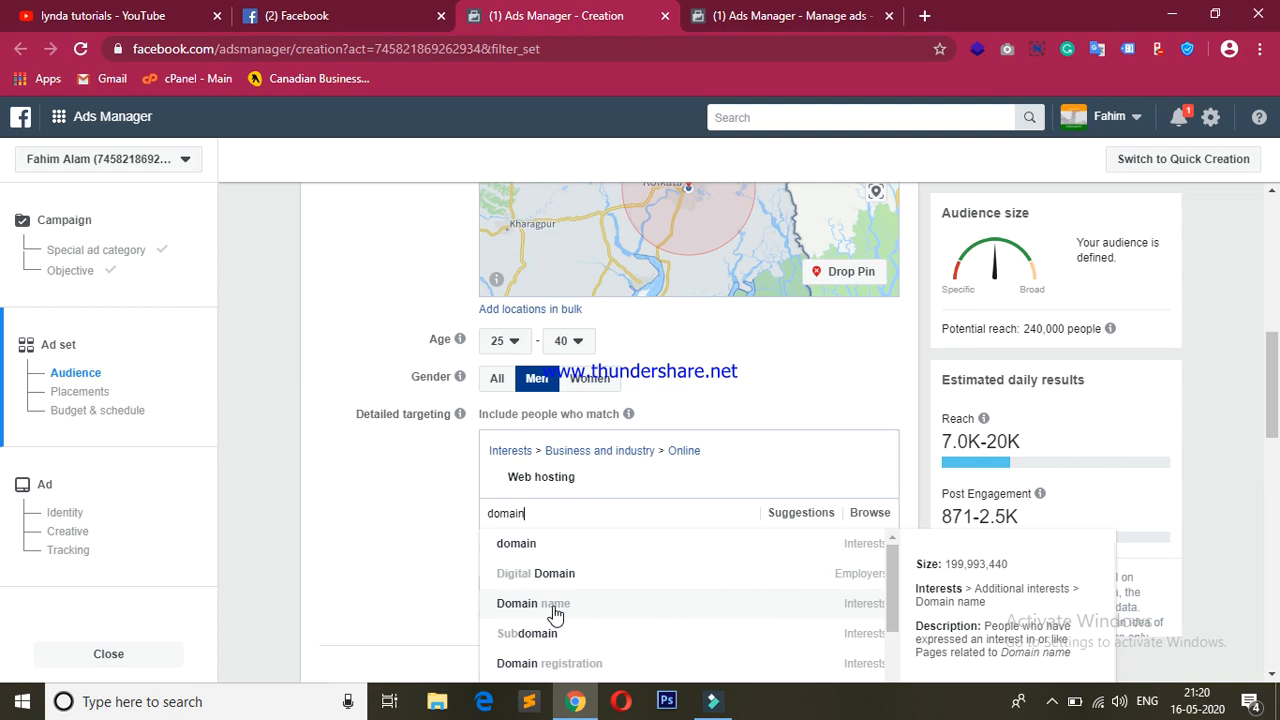
click(555, 608)
click(903, 229)
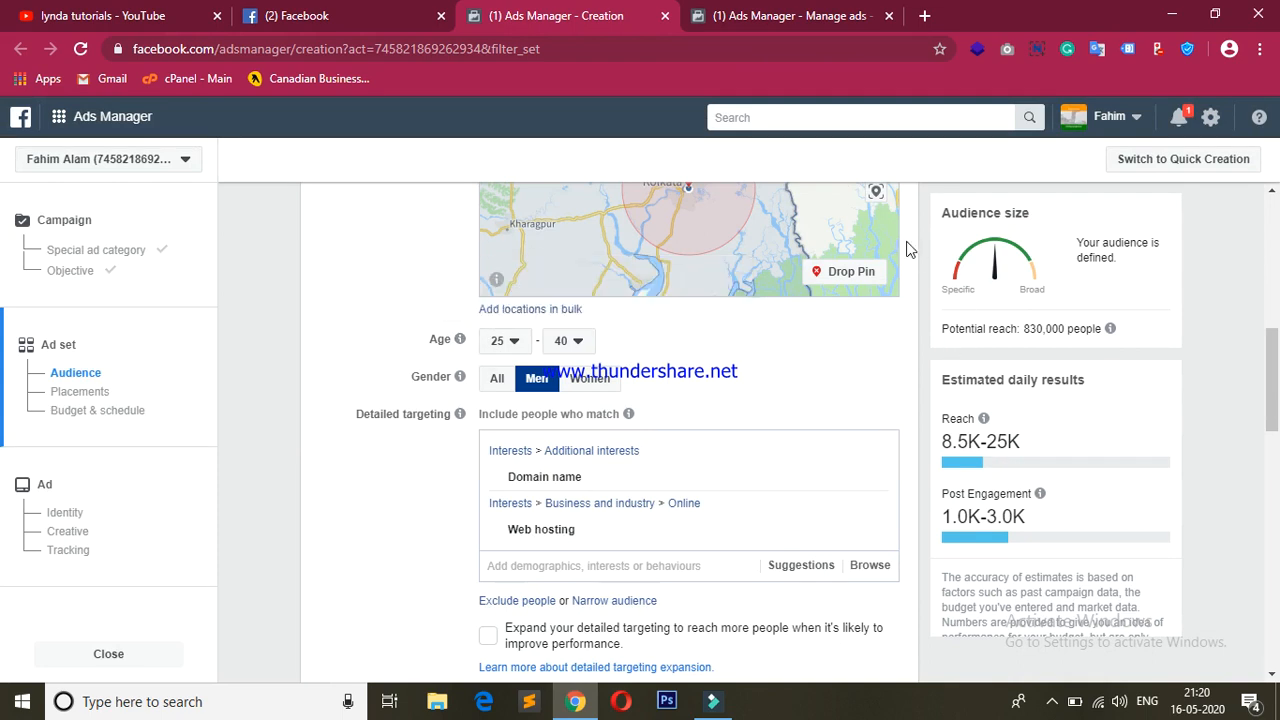
- Review the audience's locations, age, gender and detailed targeting settings
click(340, 464)
scroll(345, 467, down, 3)
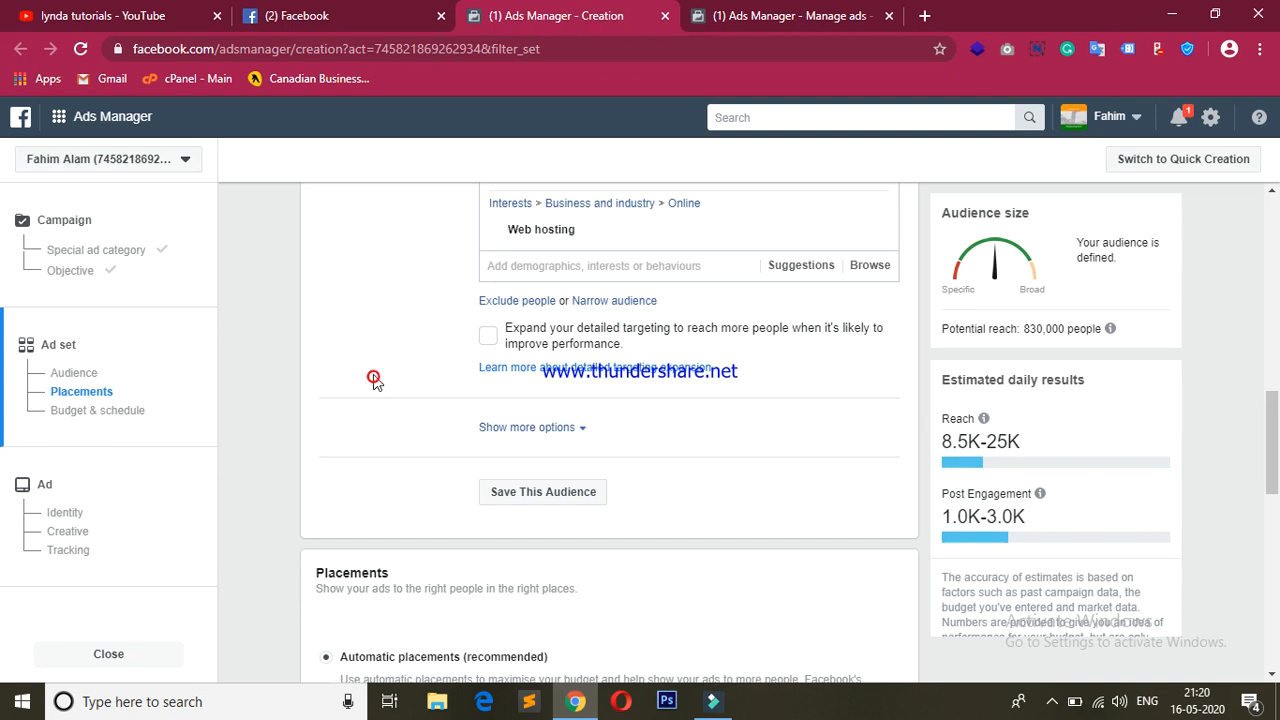
scroll(373, 383, down, 1)
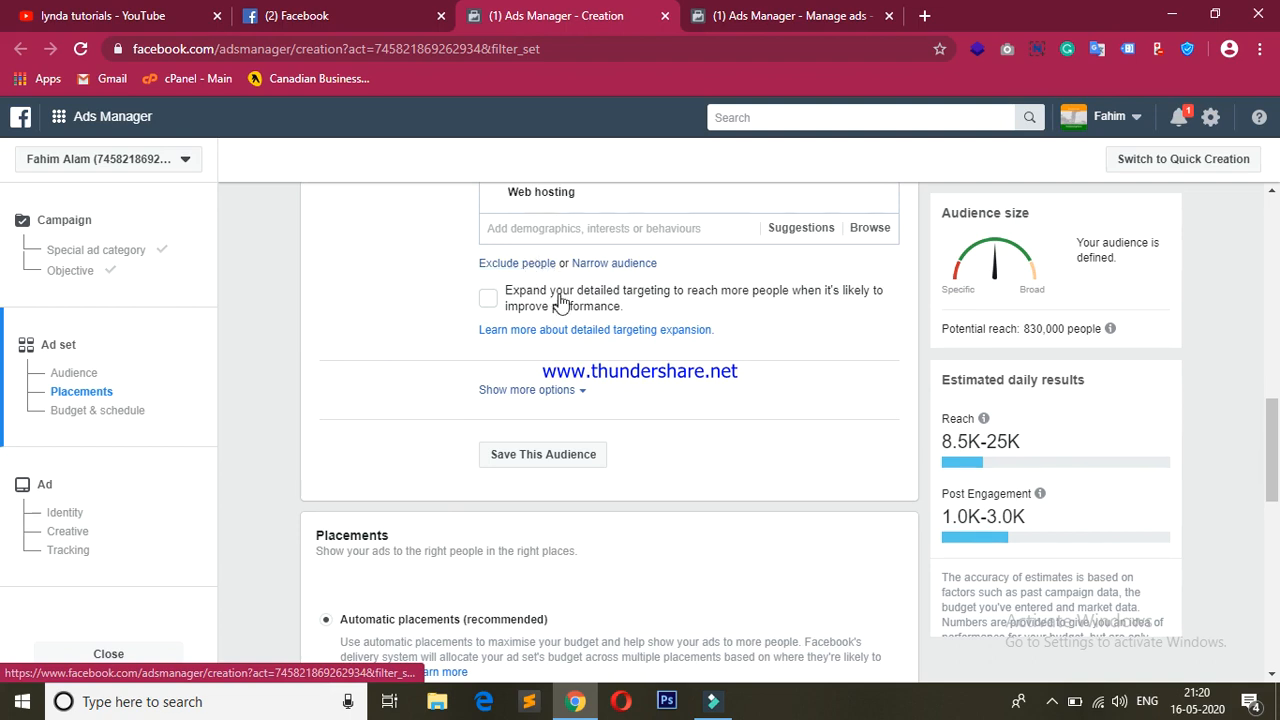
scroll(380, 308, up, 3)
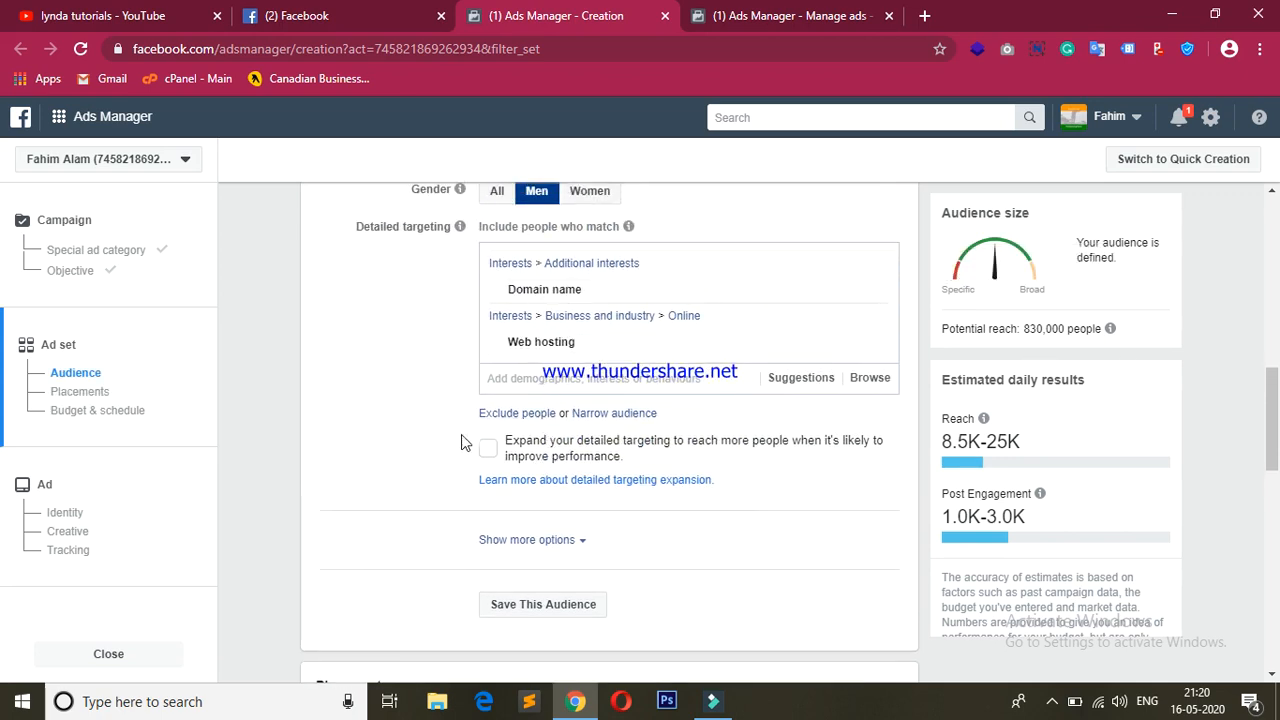
scroll(571, 329, up, 5)
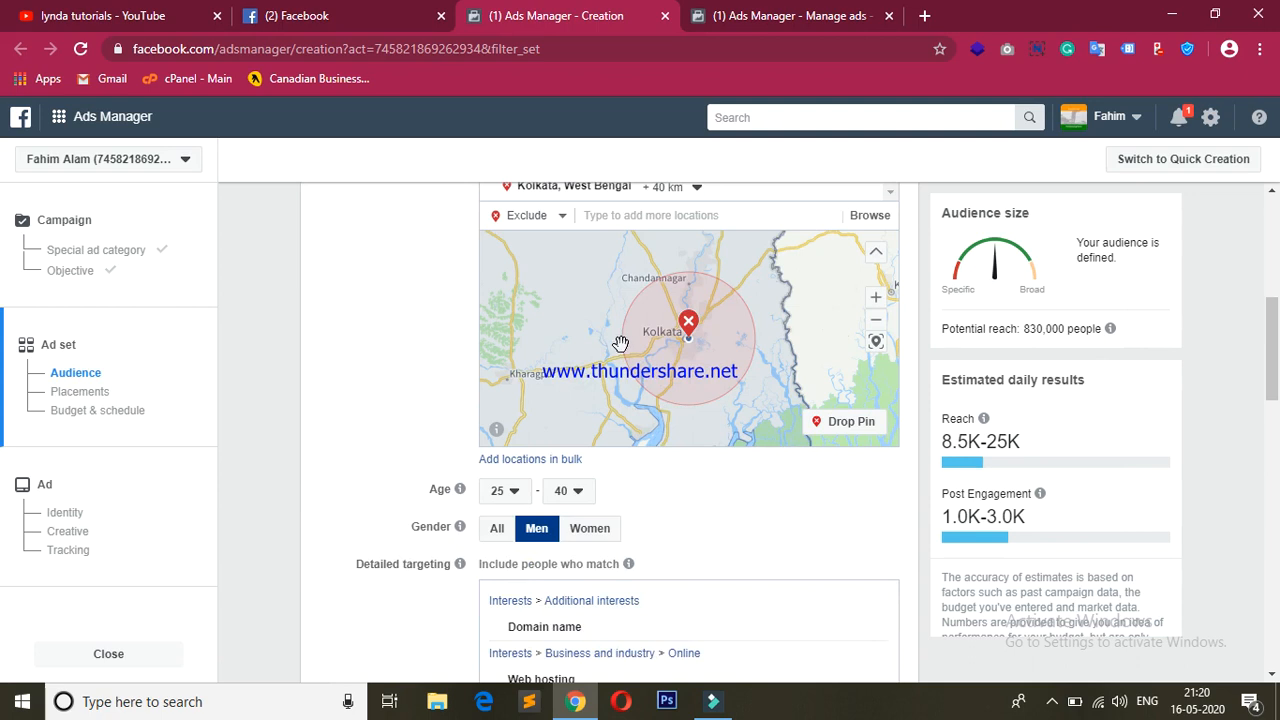
scroll(622, 344, up, 1)
- Show the audience's additional options, add English (All) to its languages, and dismiss the bulk locations dialog
scroll(563, 400, down, 4)
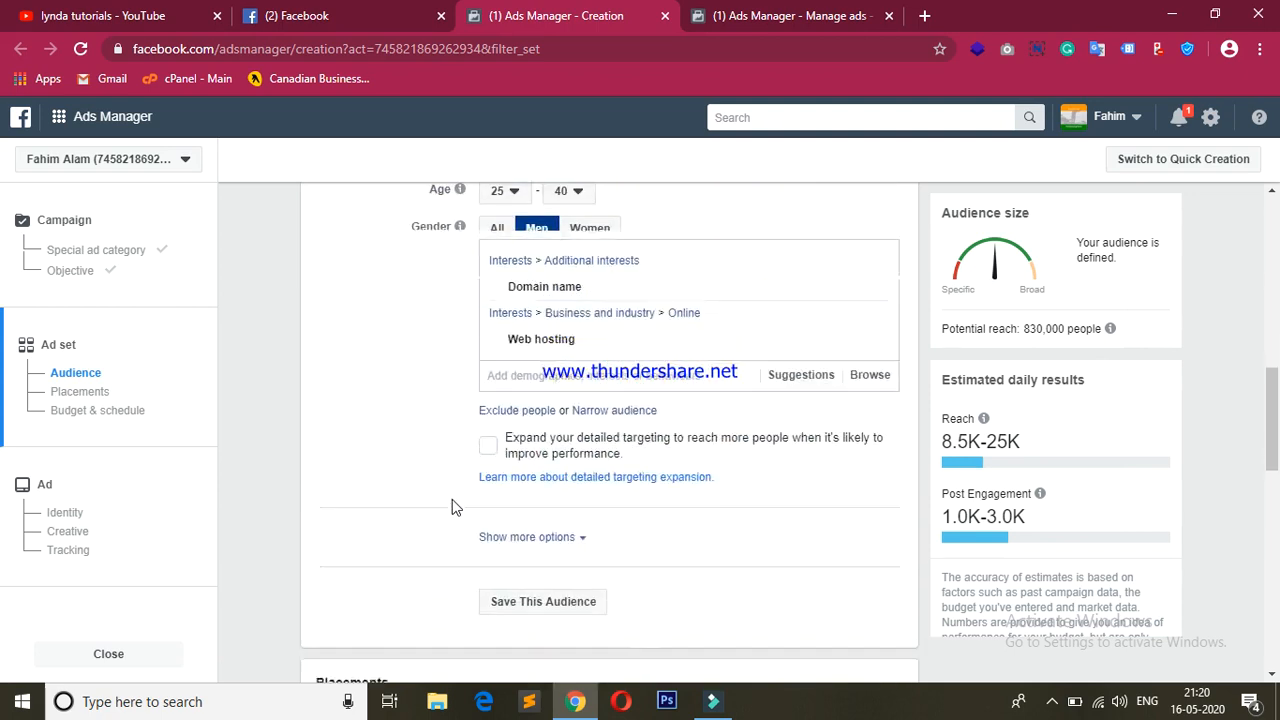
scroll(452, 507, down, 1)
scroll(363, 464, down, 1)
click(523, 389)
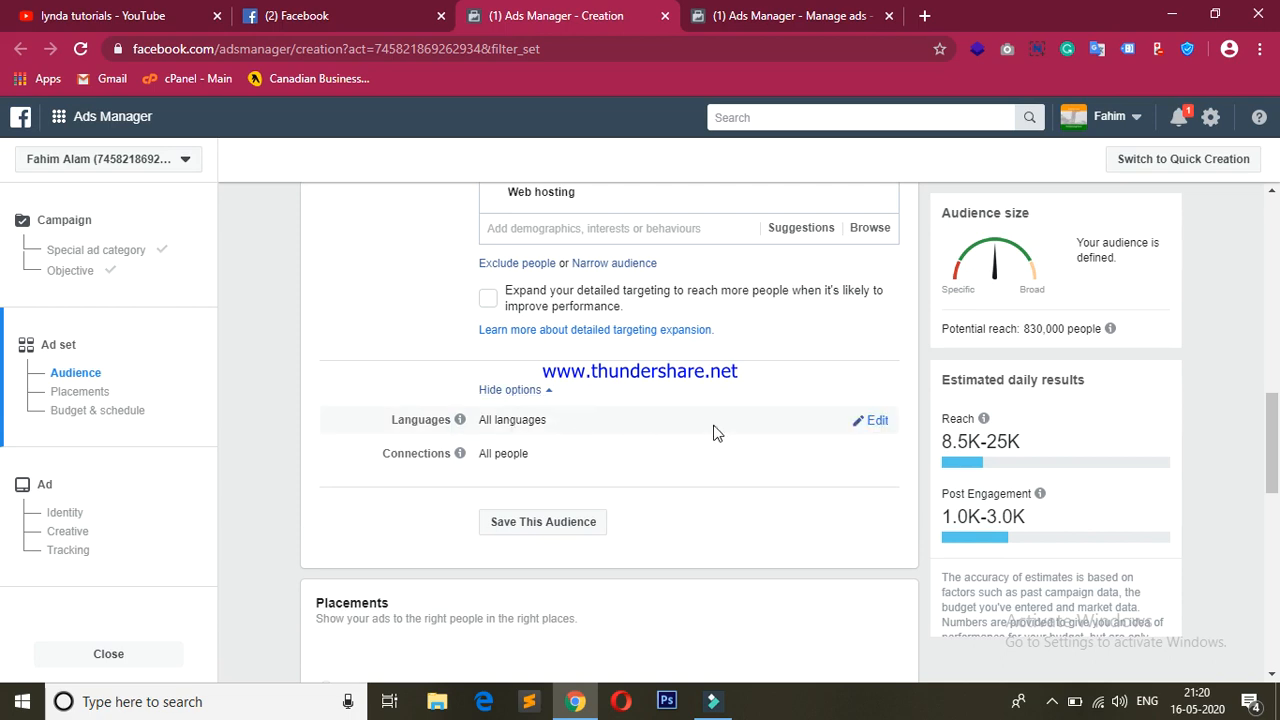
click(877, 420)
click(568, 427)
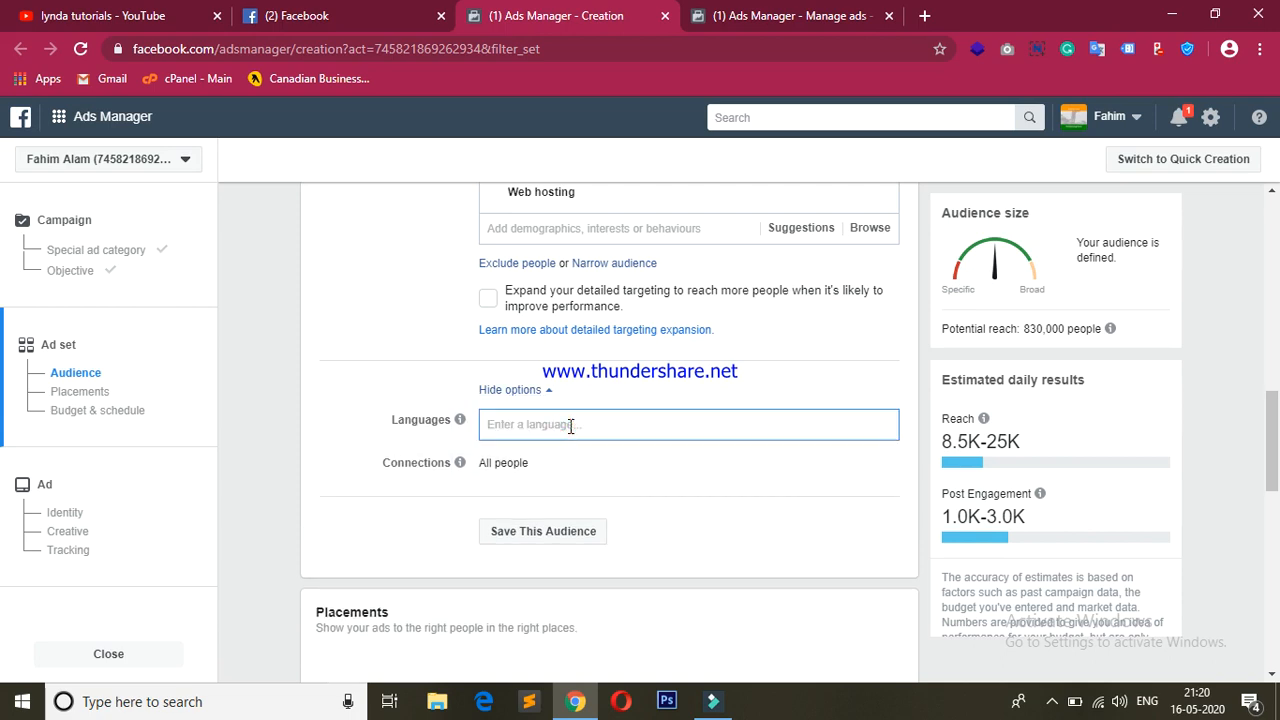
text(e)
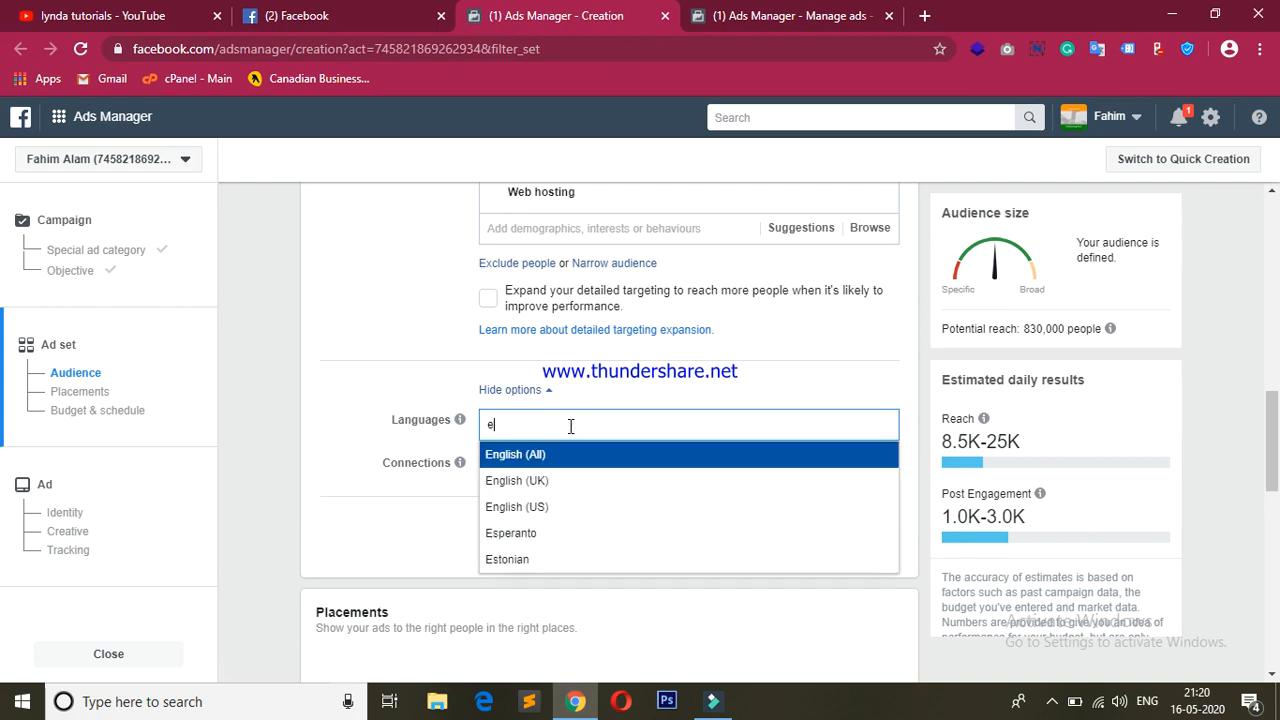
text(nglisg)
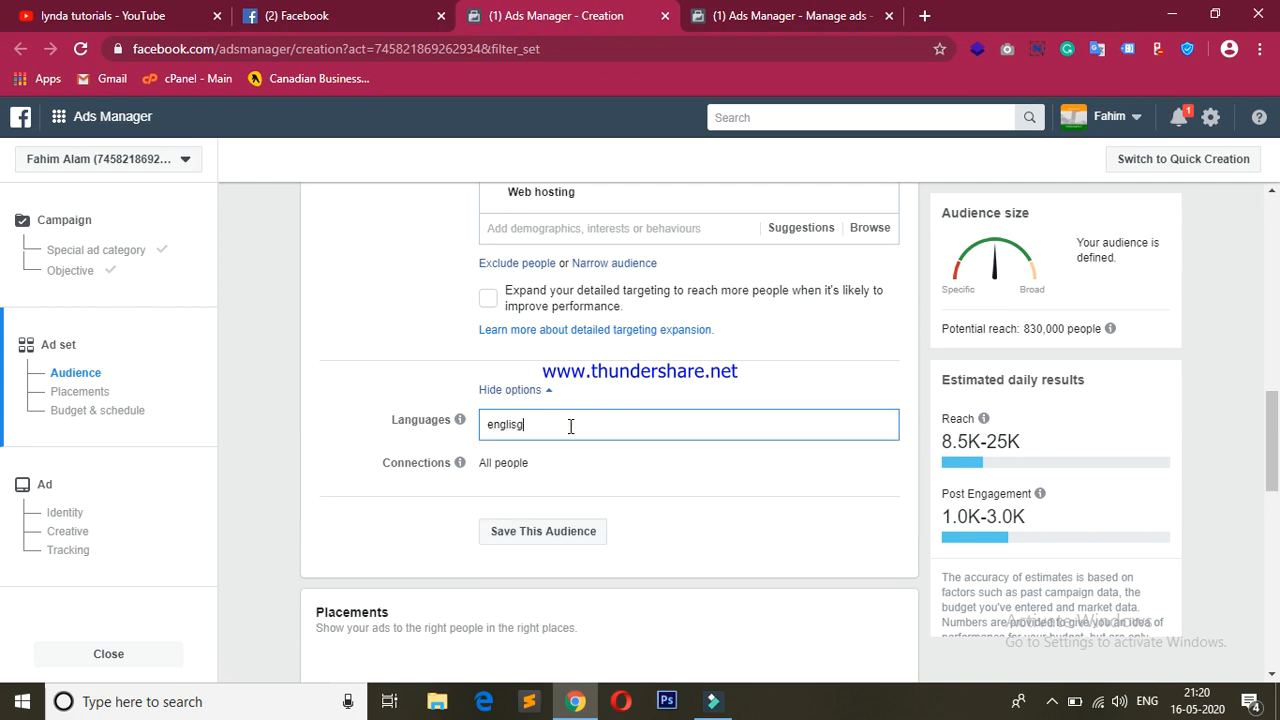
key(BackSpace)
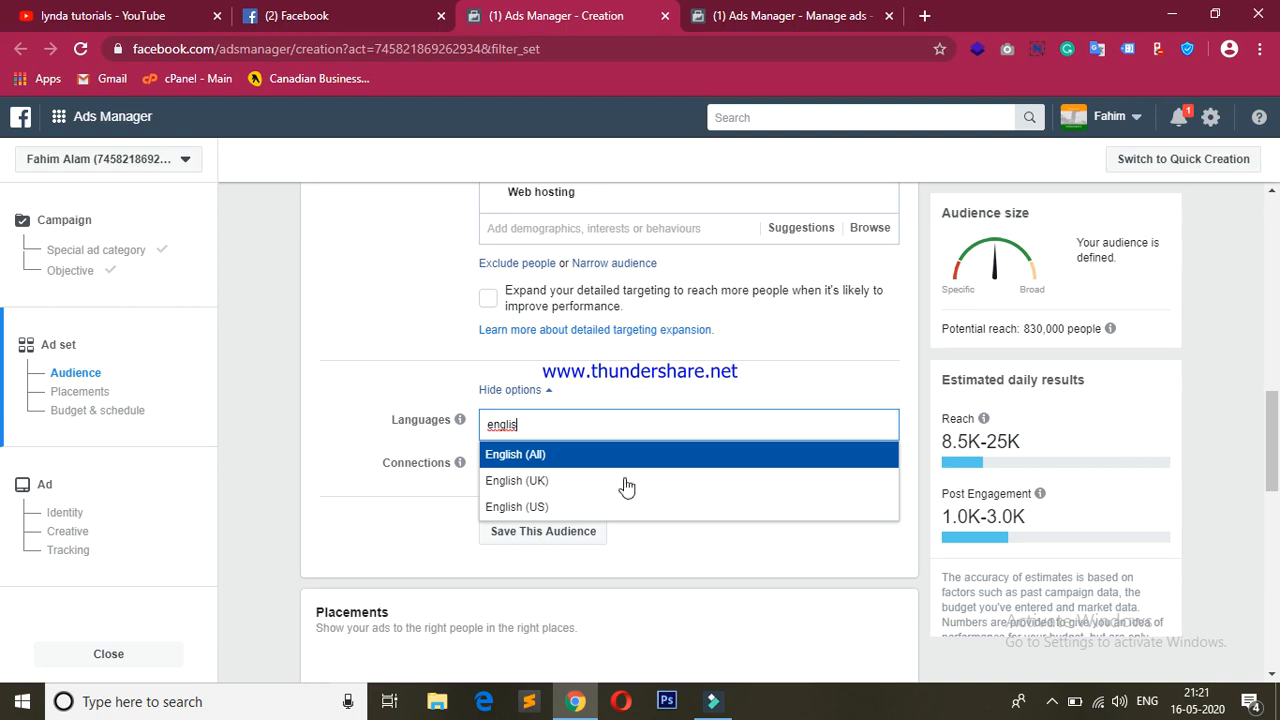
click(549, 464)
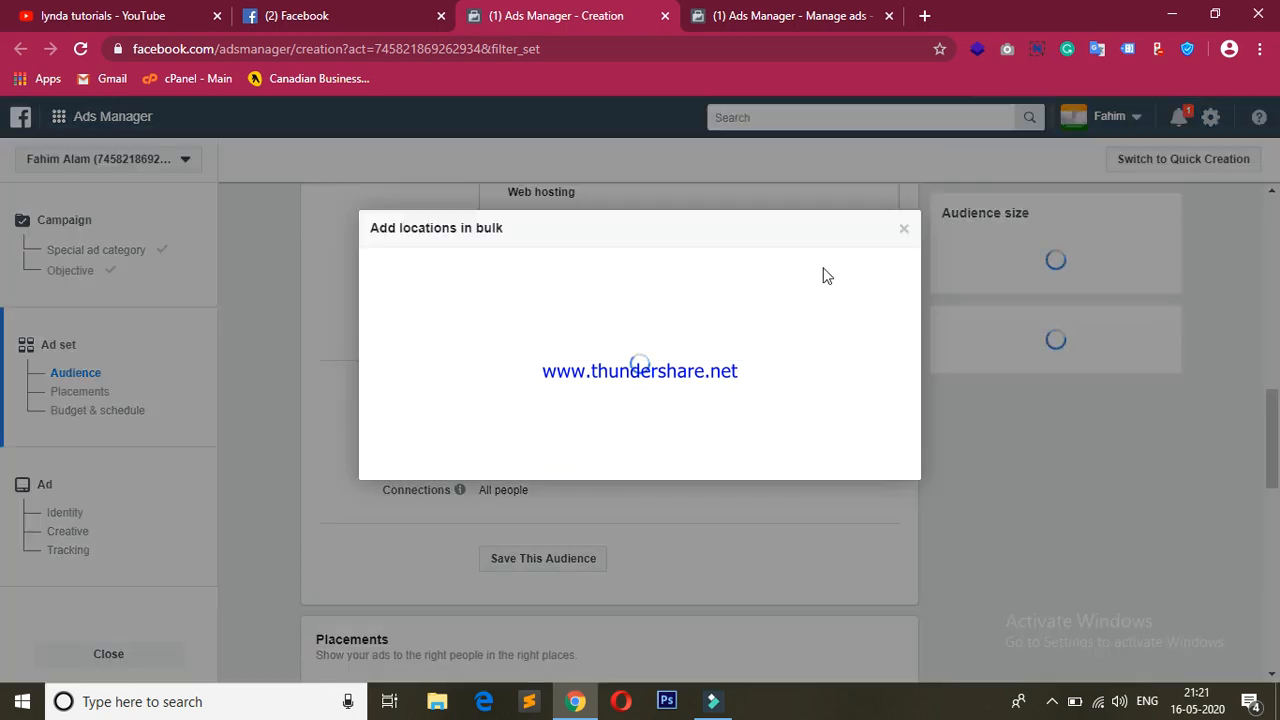
click(905, 230)
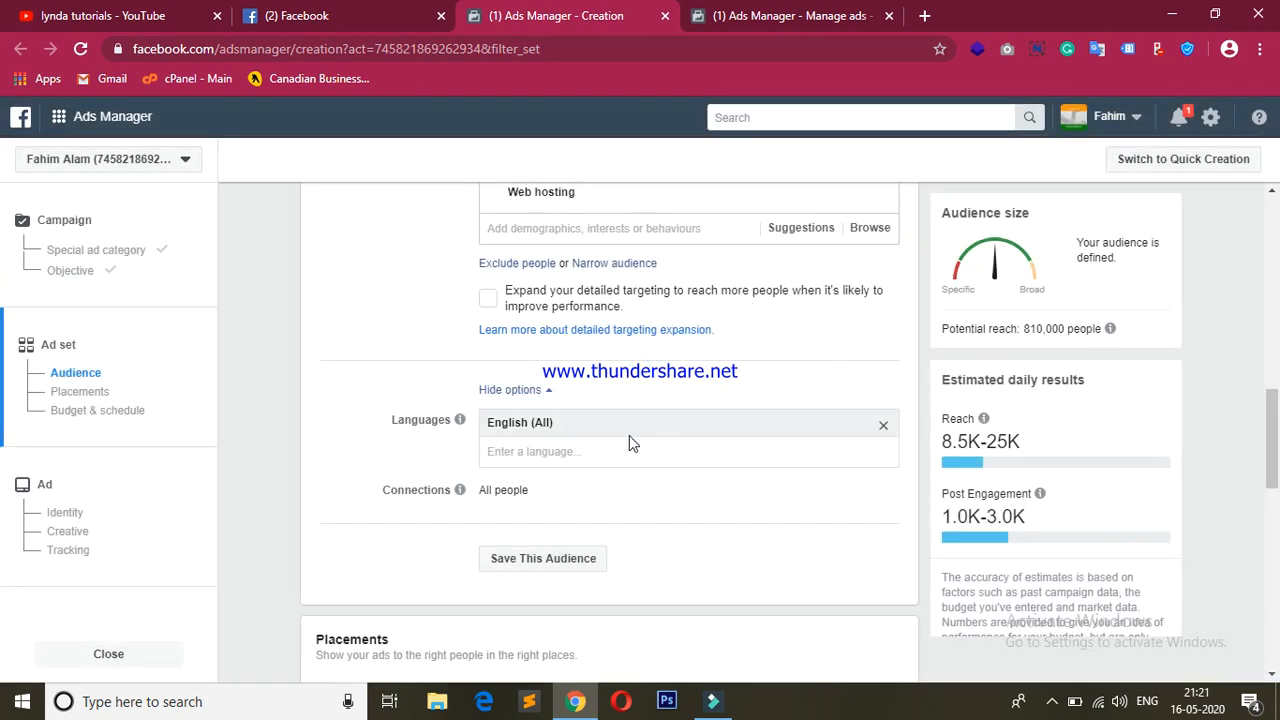
- Add Bengali to the audience's languages alongside English (All), and dismiss the bulk locations dialog
click(608, 452)
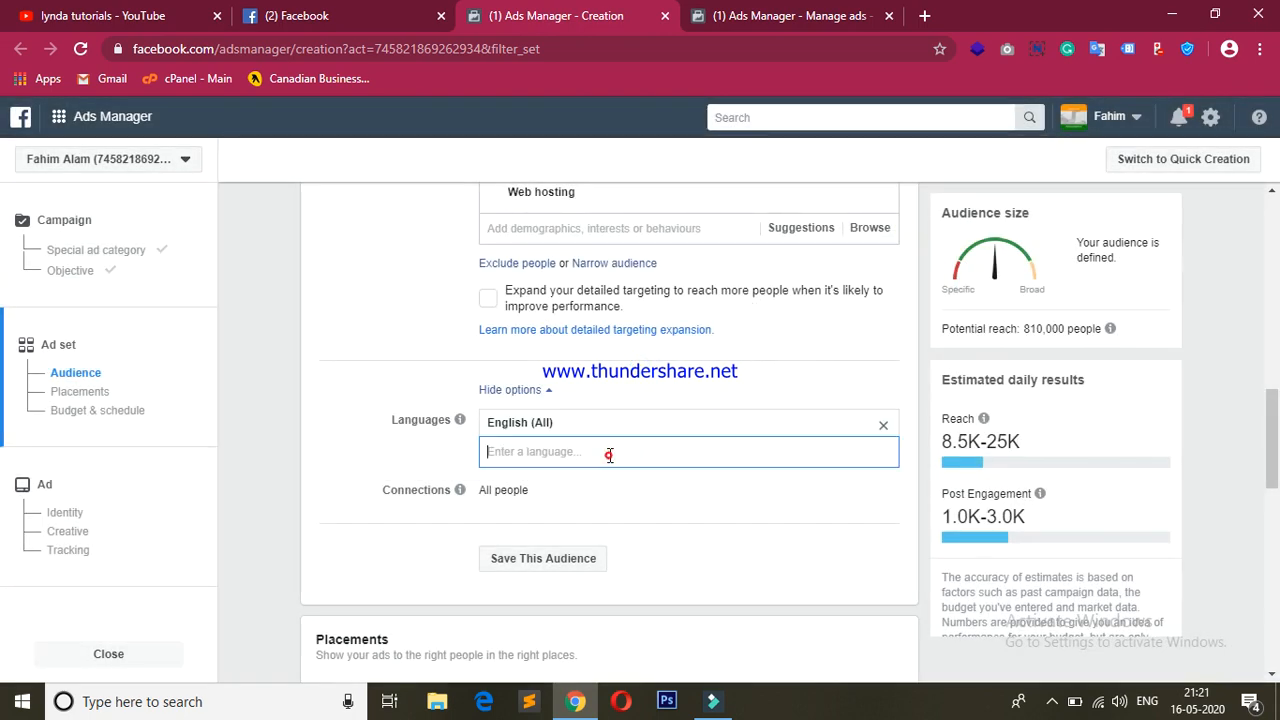
text(beg)
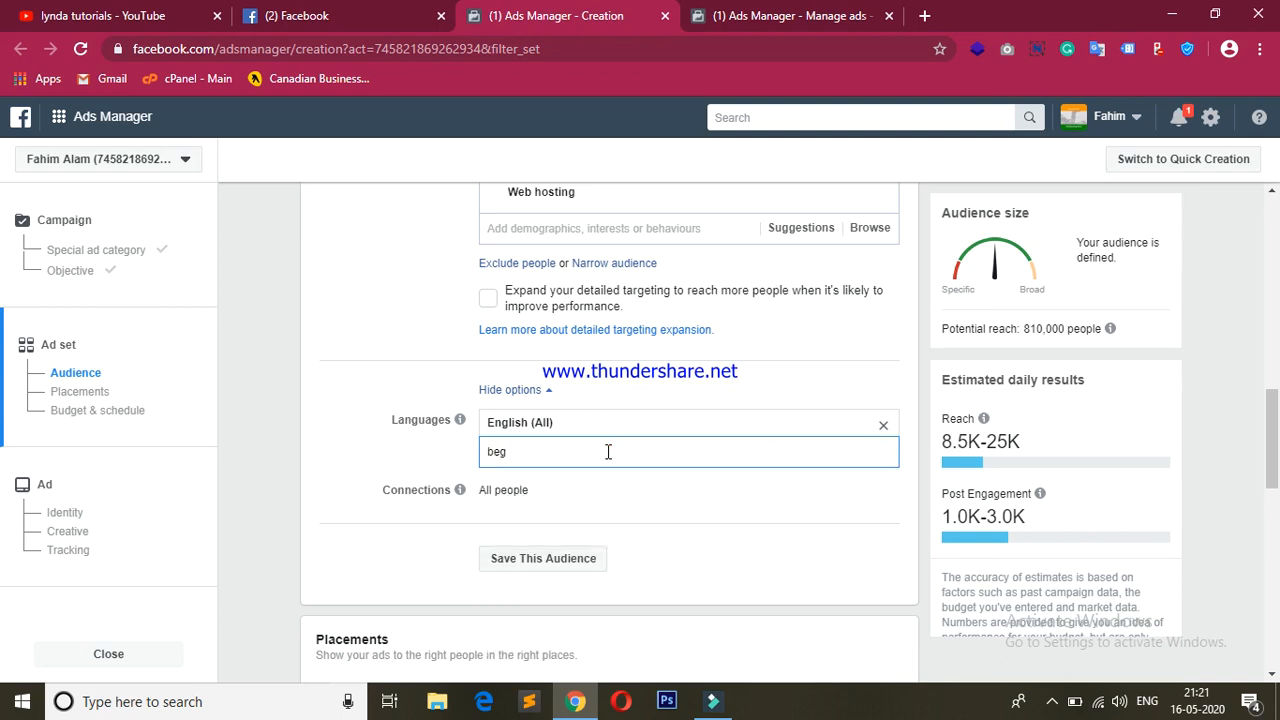
key(BackSpace)
text(ngali)
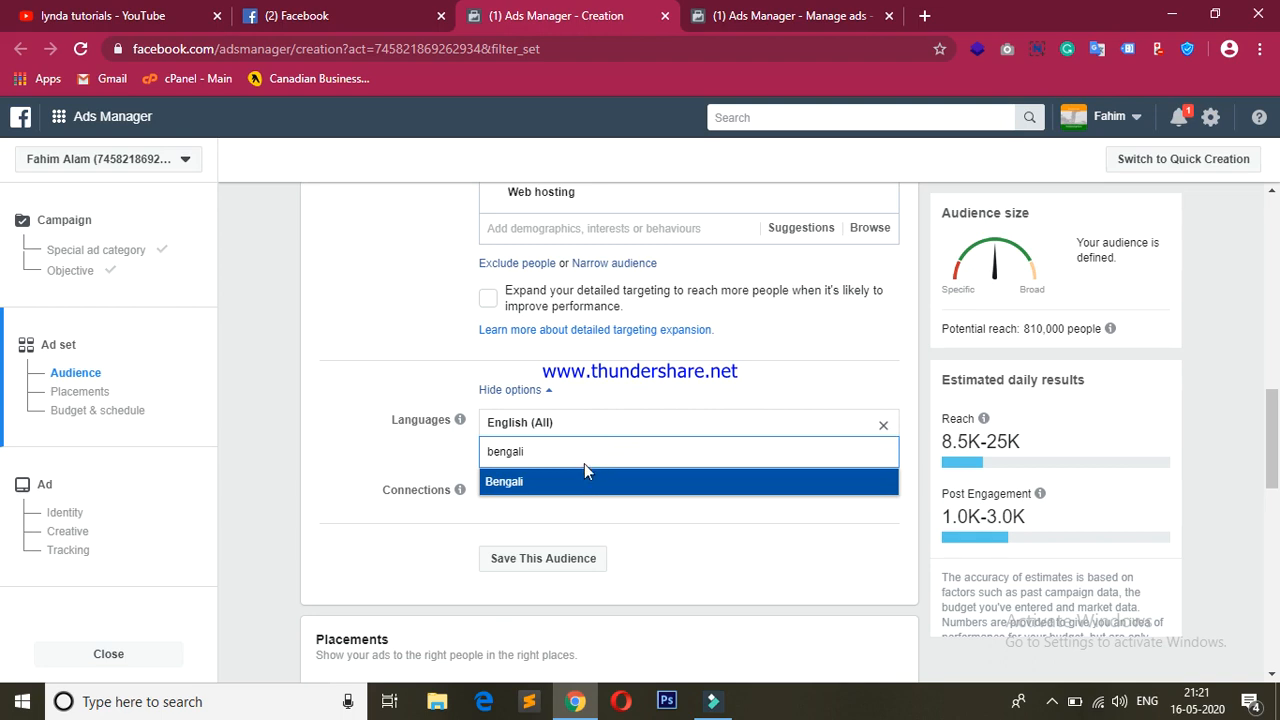
key(Return)
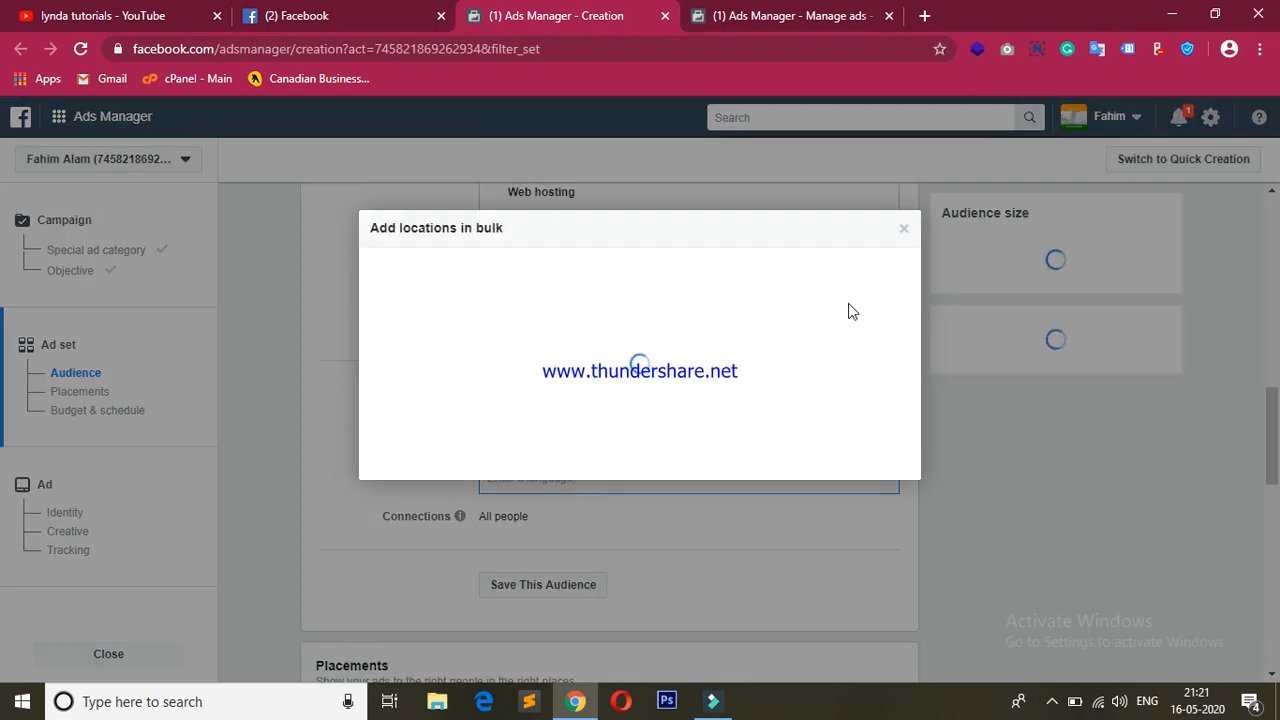
click(905, 230)
click(372, 8)
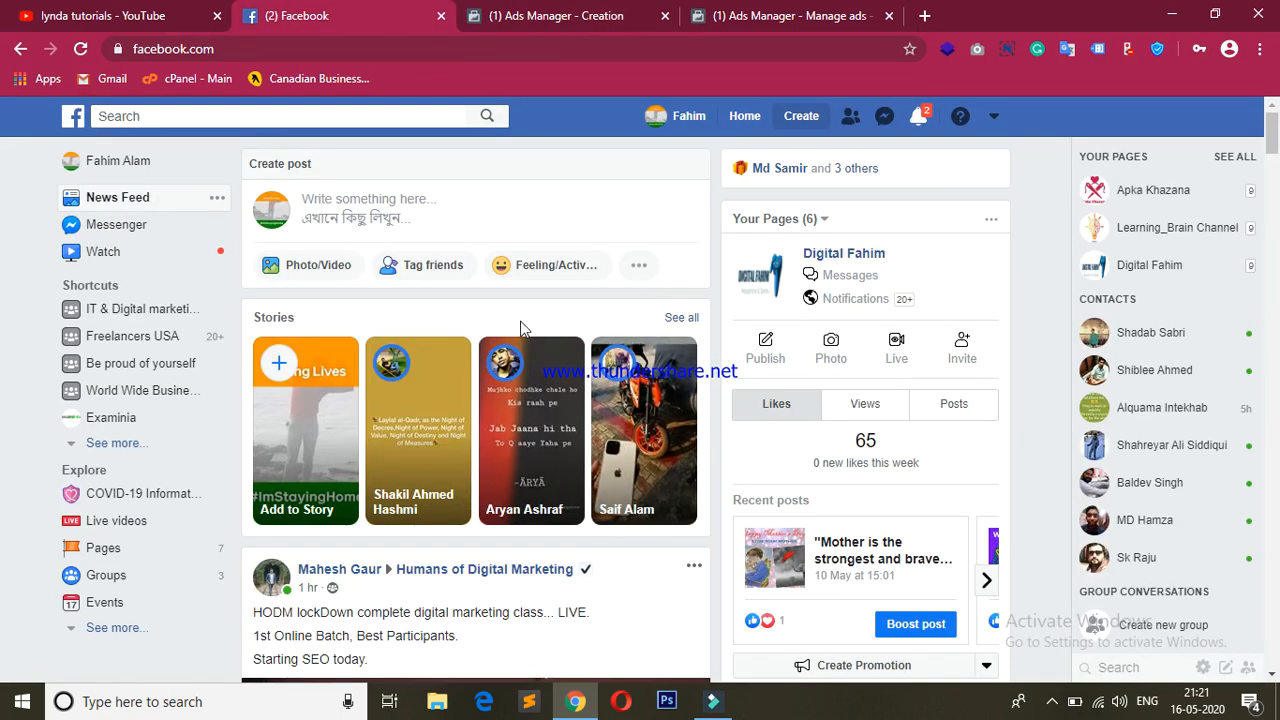
click(593, 16)
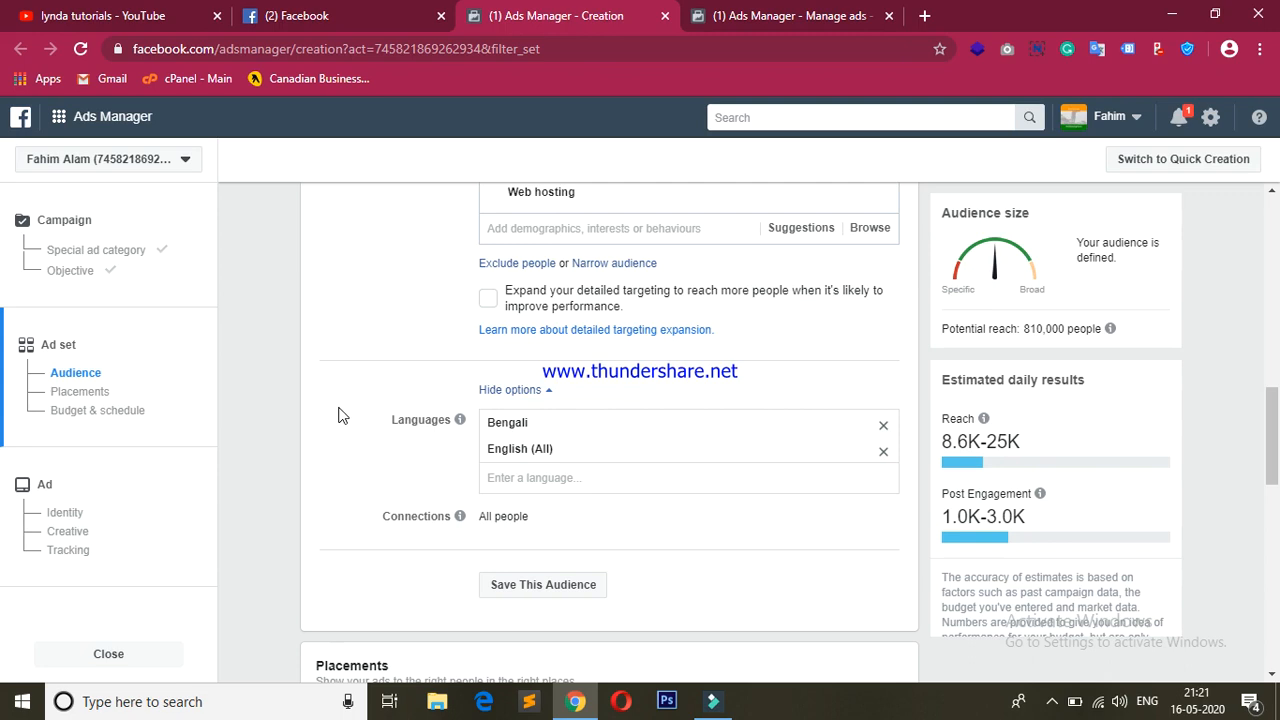
- Set the audience's connection type to Exclude people who like your Page, and dismiss the bulk locations dialog
scroll(330, 415, down, 2)
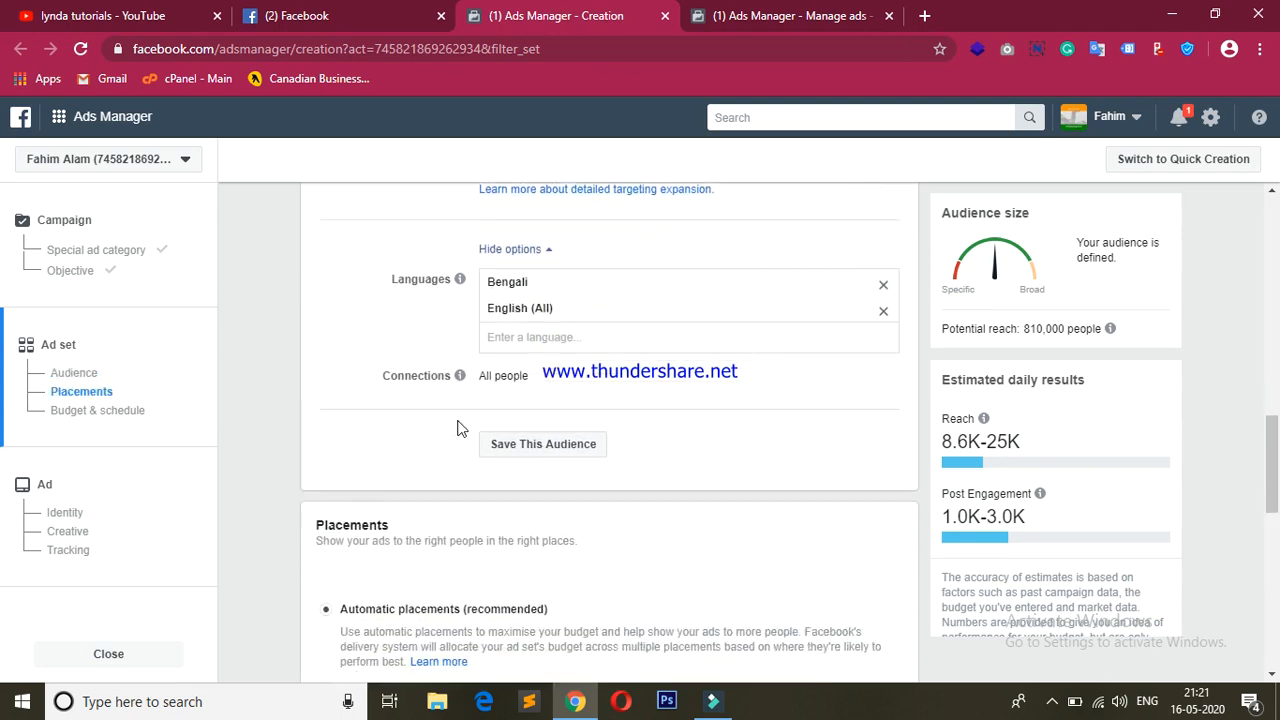
click(877, 368)
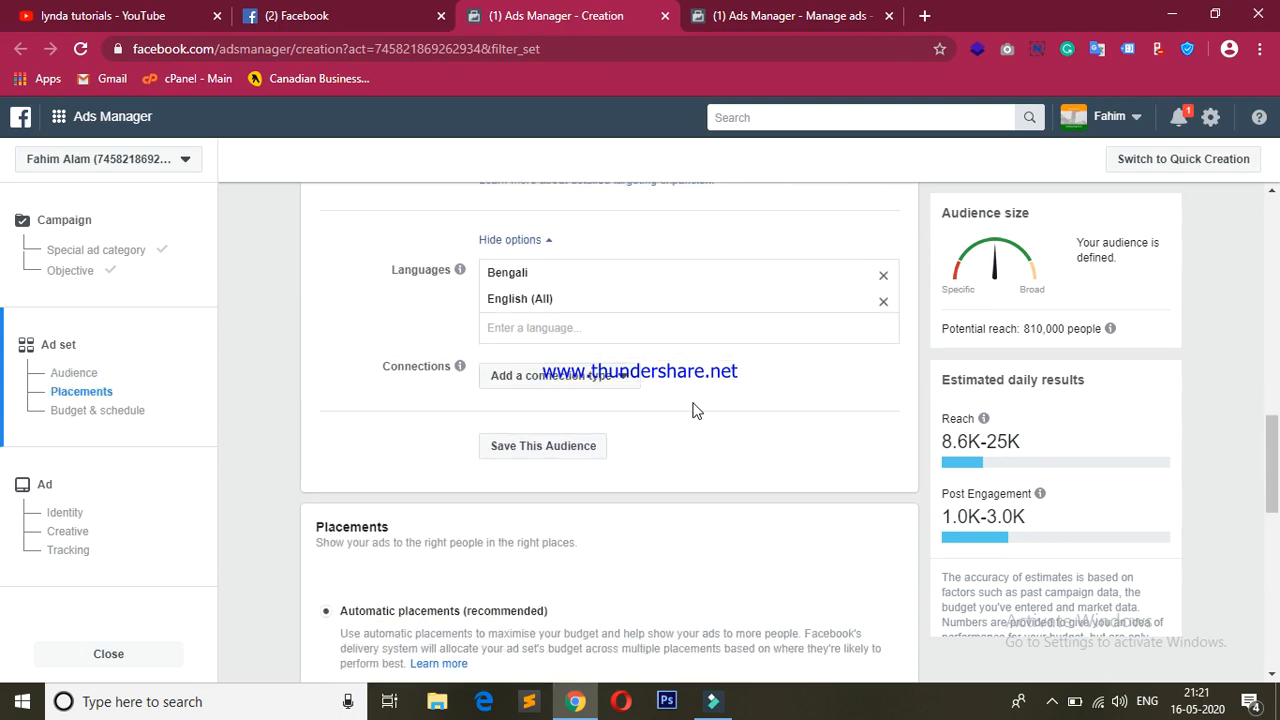
click(622, 382)
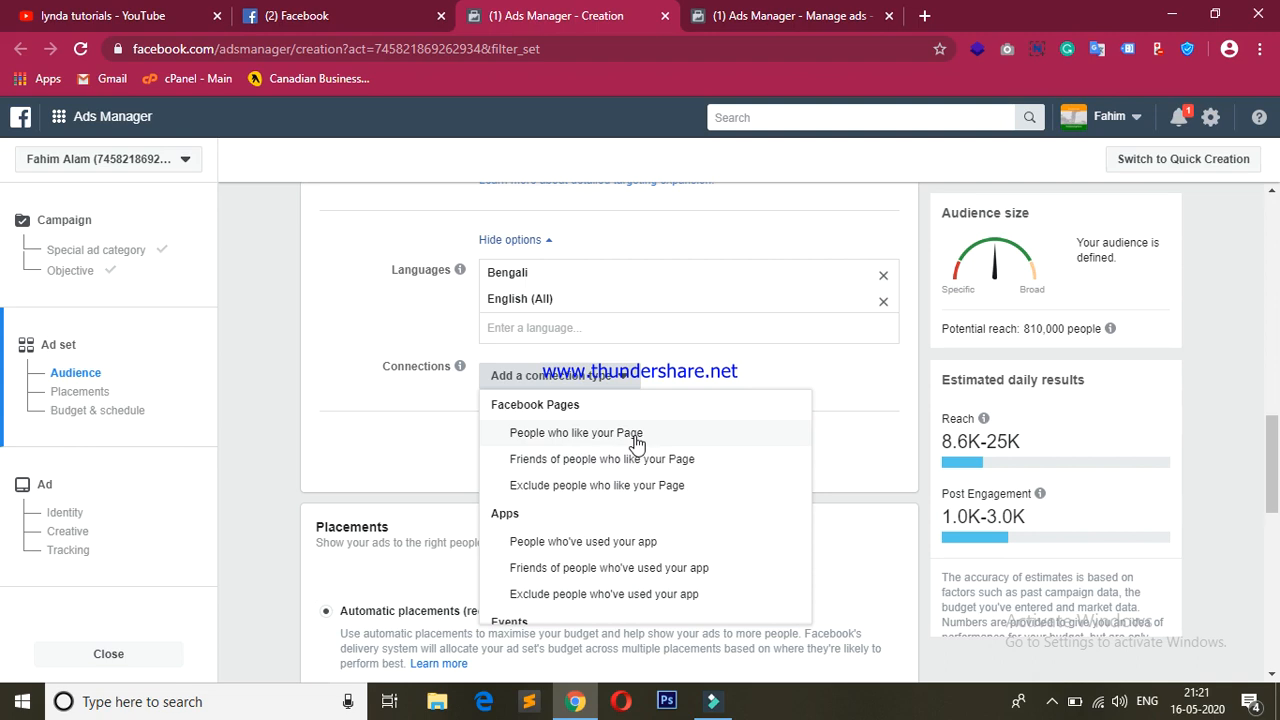
click(610, 487)
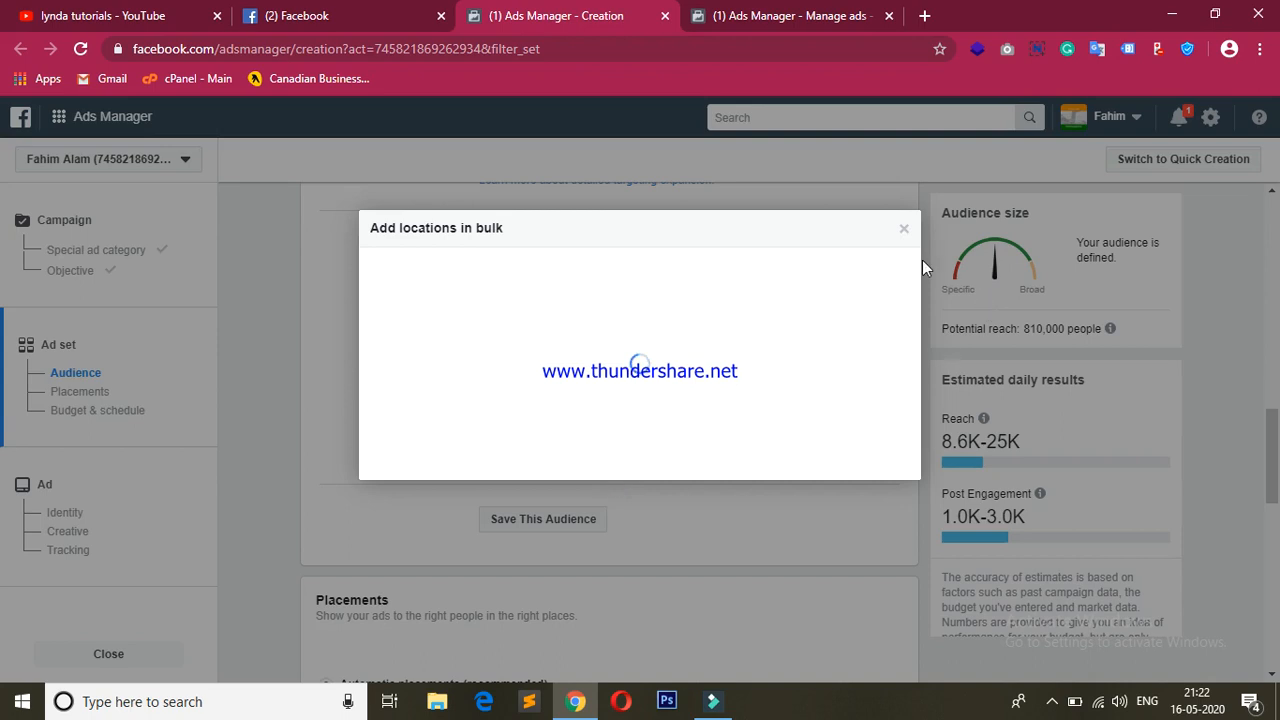
click(903, 229)
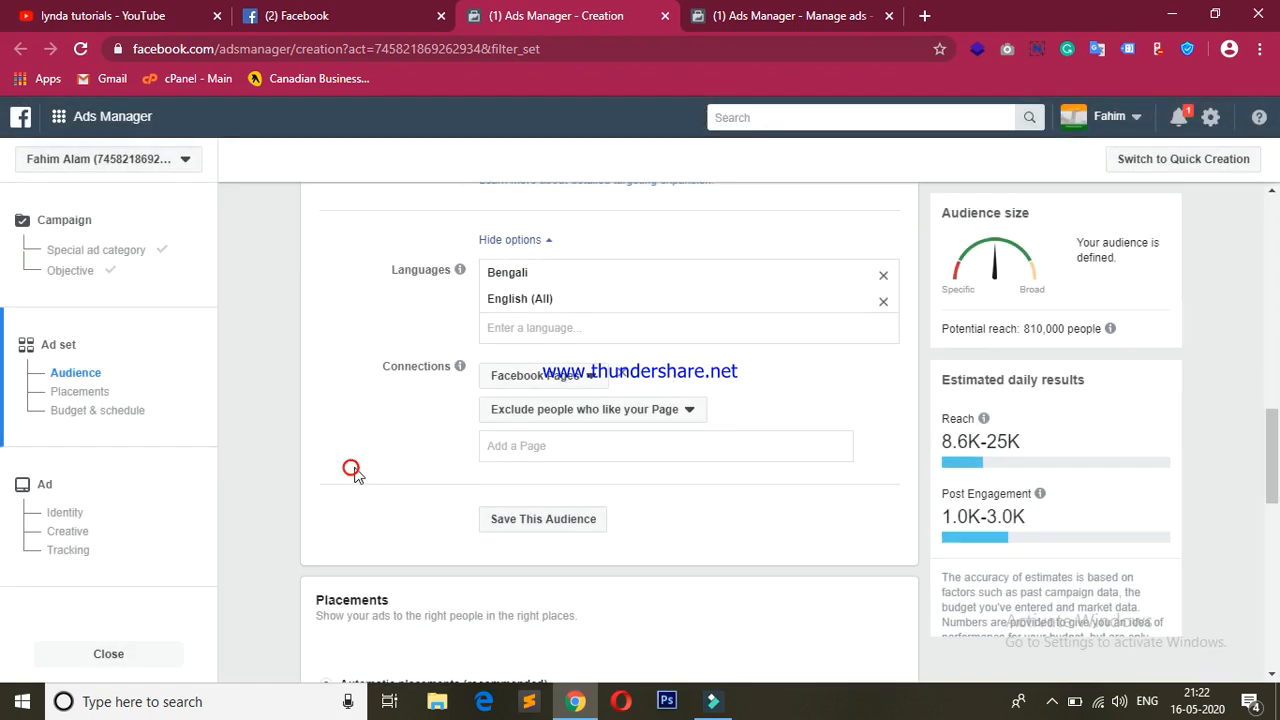
- Add the Learning_Brain Channel Page to the connection exclusion and dismiss the bulk locations dialog
scroll(356, 475, down, 3)
click(575, 305)
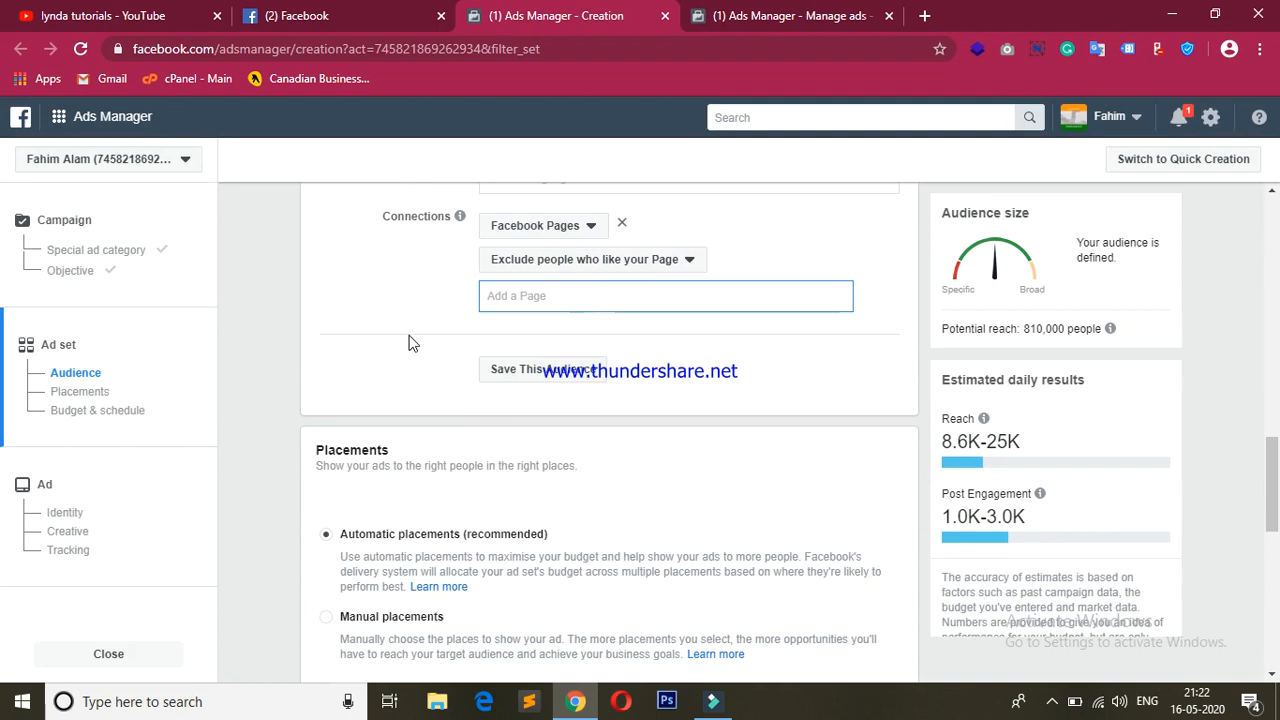
text(learn)
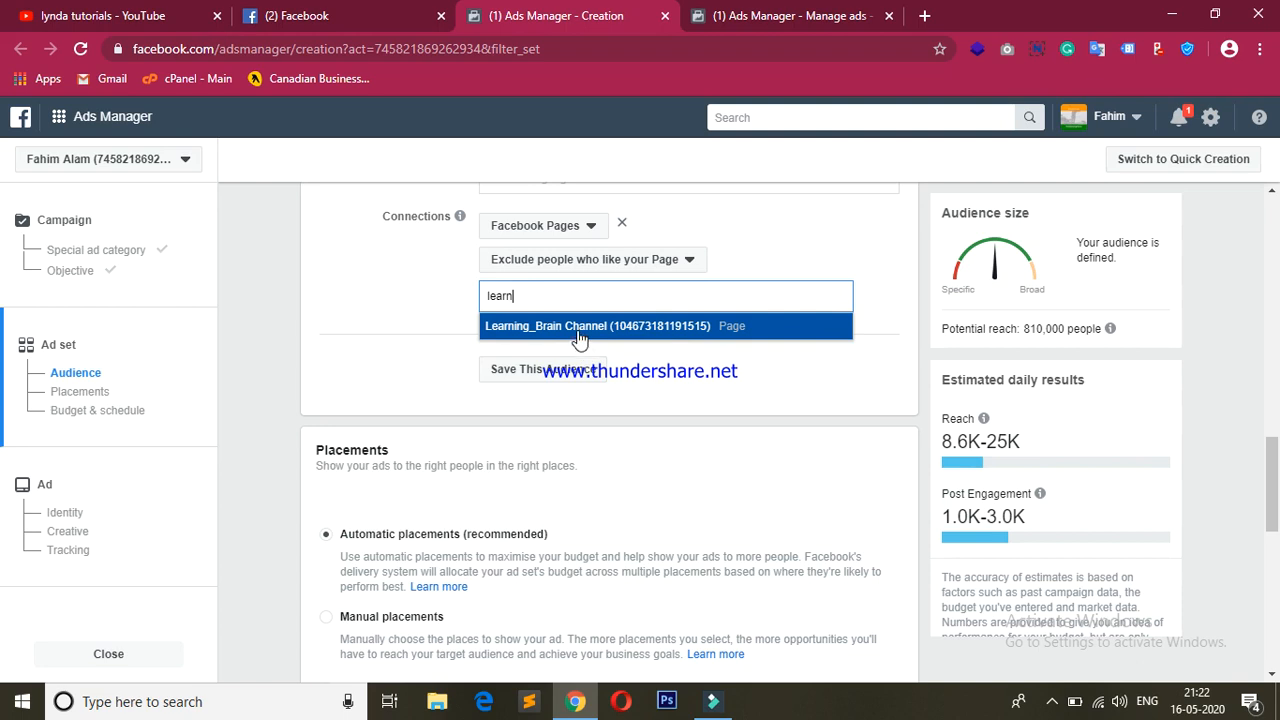
click(578, 334)
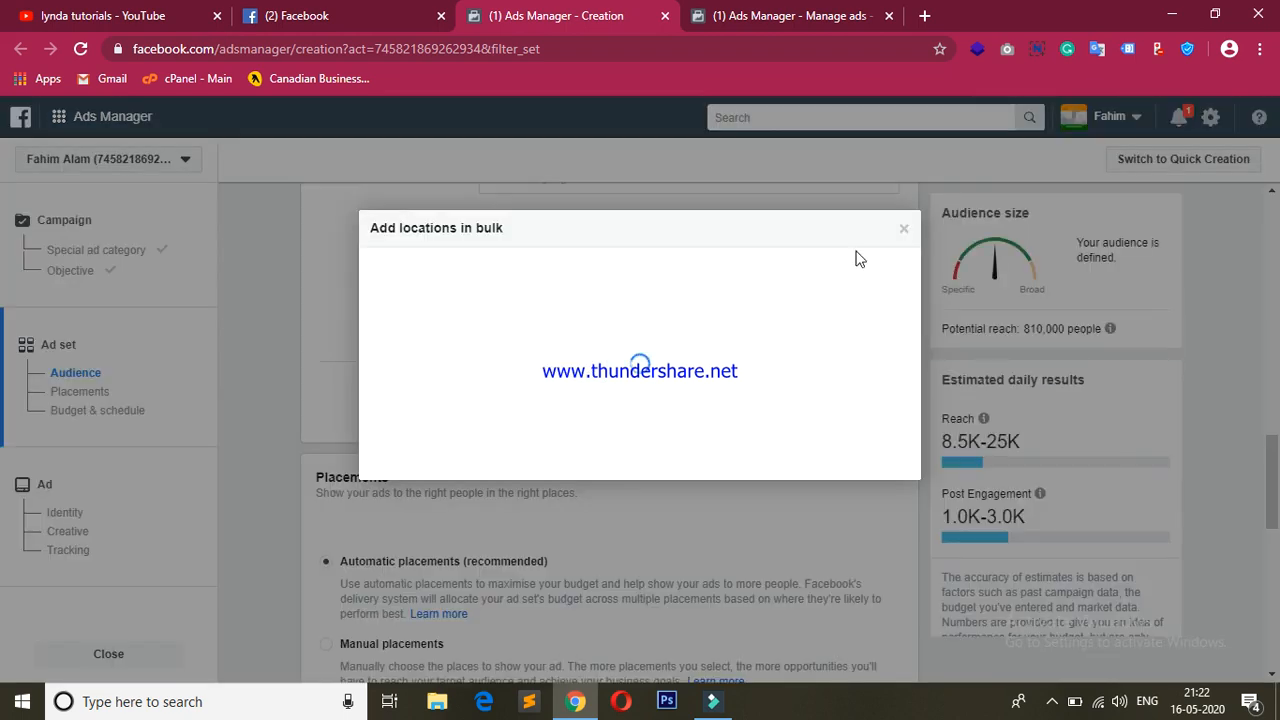
click(904, 229)
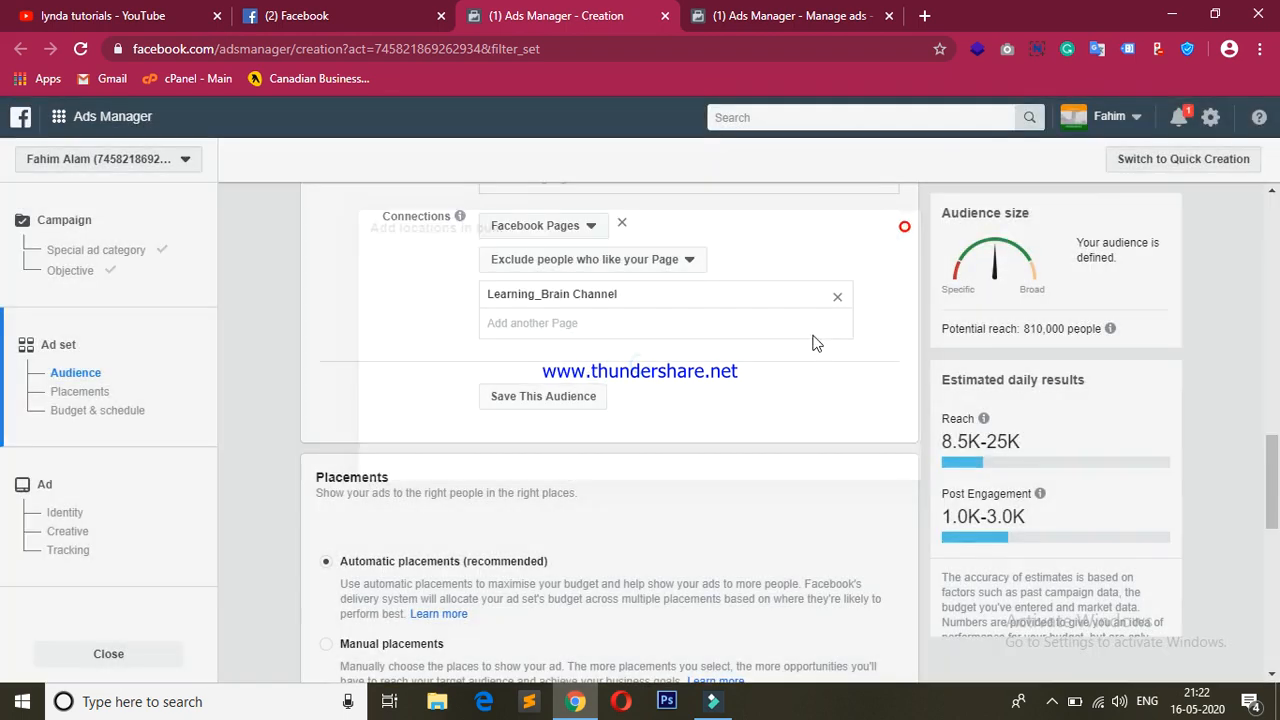
click(352, 360)
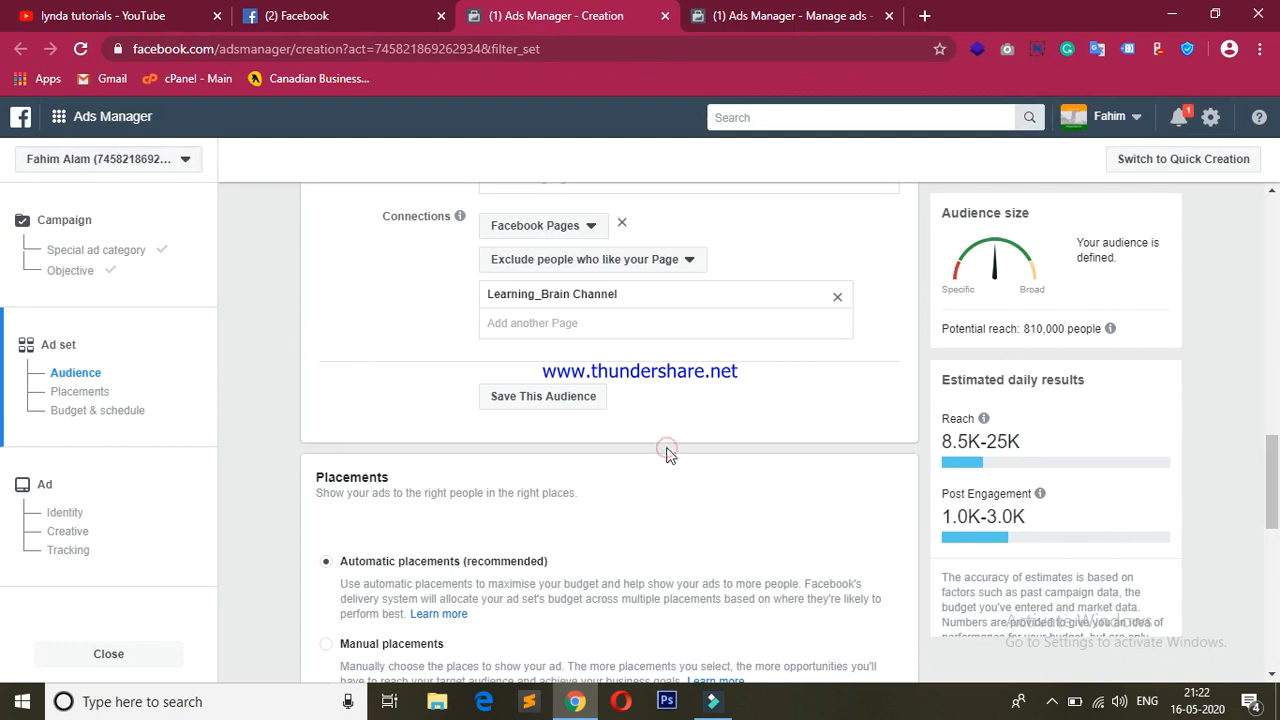
- Examine the automatic and manual choices in the Placements section and the start of the Budget & schedule section
scroll(722, 386, down, 2)
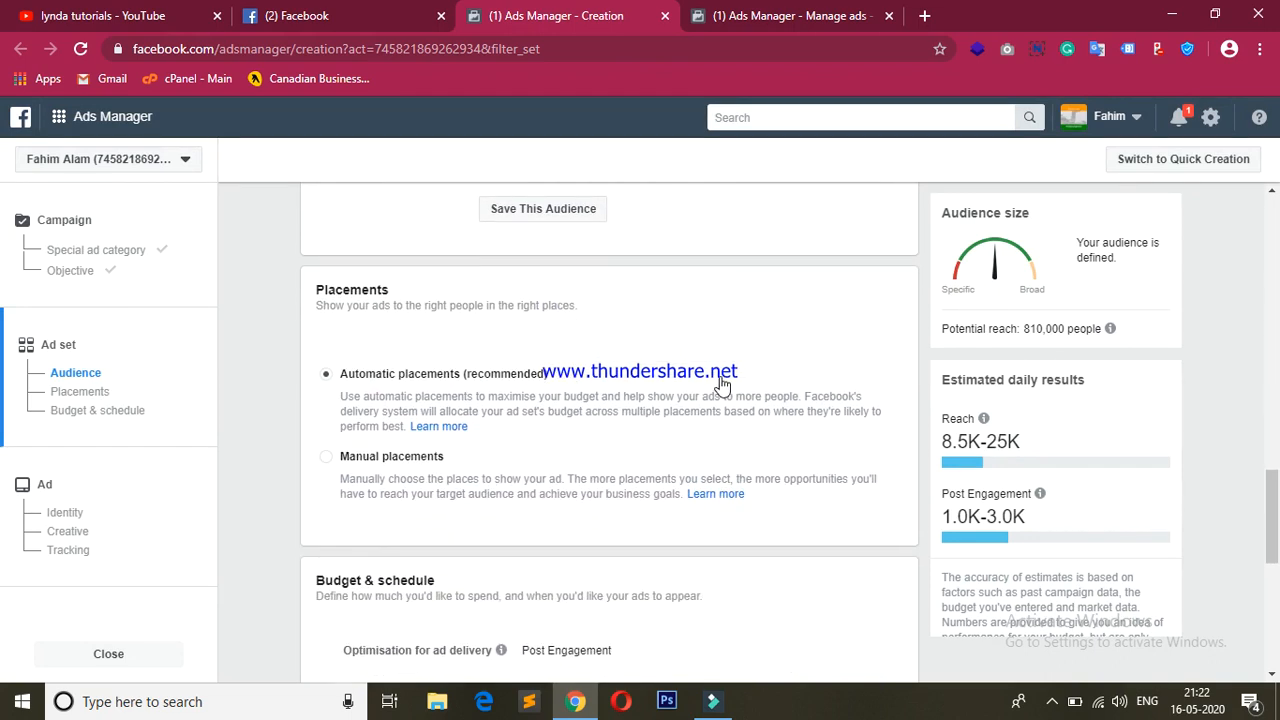
scroll(722, 383, up, 1)
scroll(722, 383, down, 1)
scroll(722, 383, up, 2)
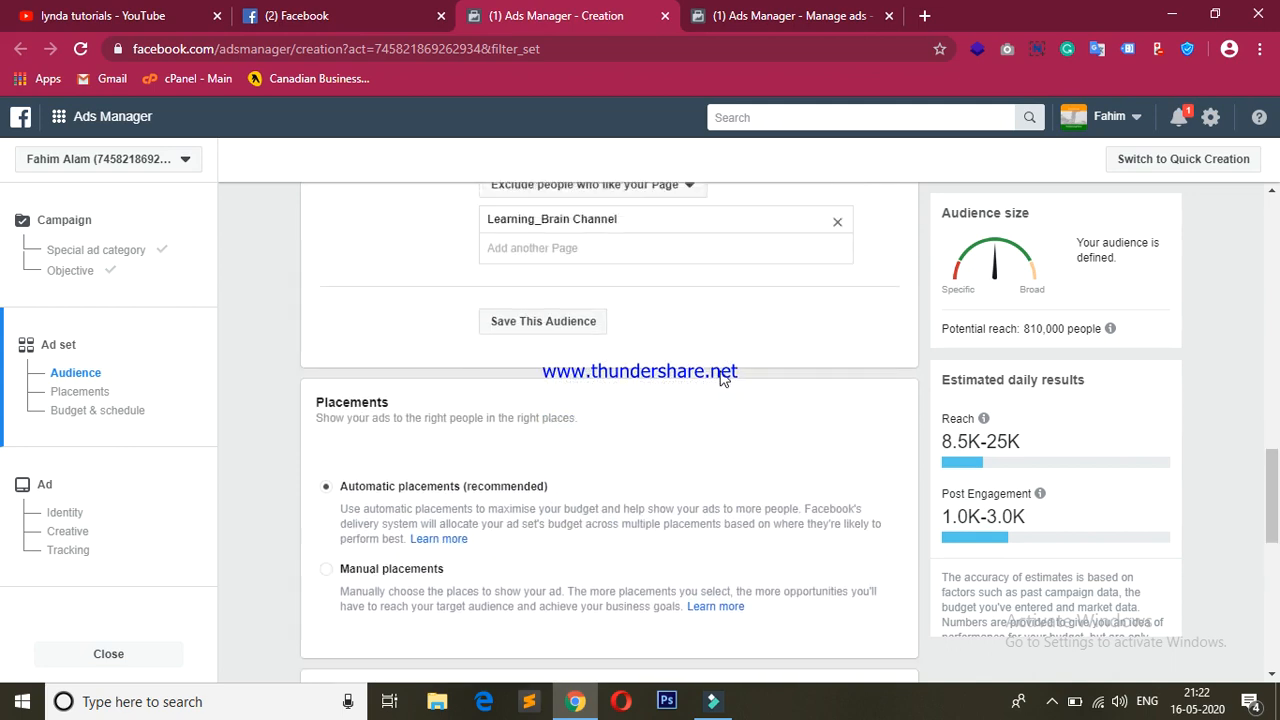
scroll(722, 377, down, 2)
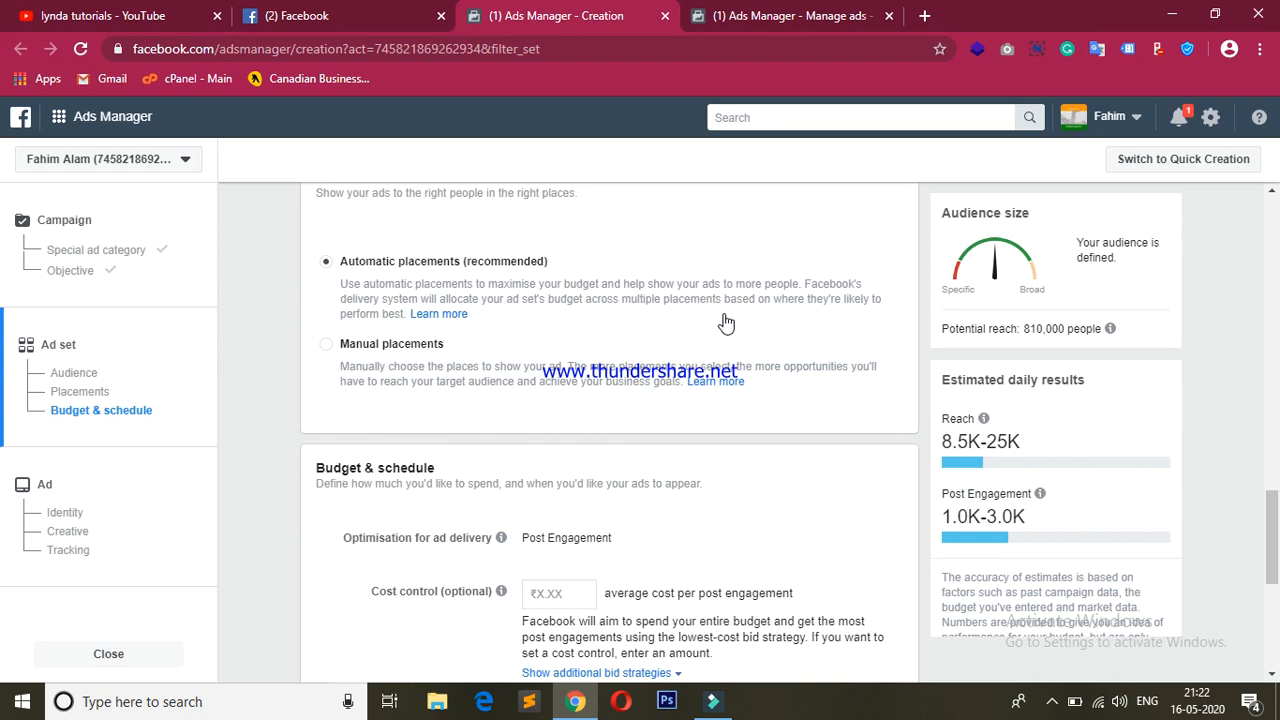
scroll(730, 316, down, 1)
scroll(728, 317, up, 2)
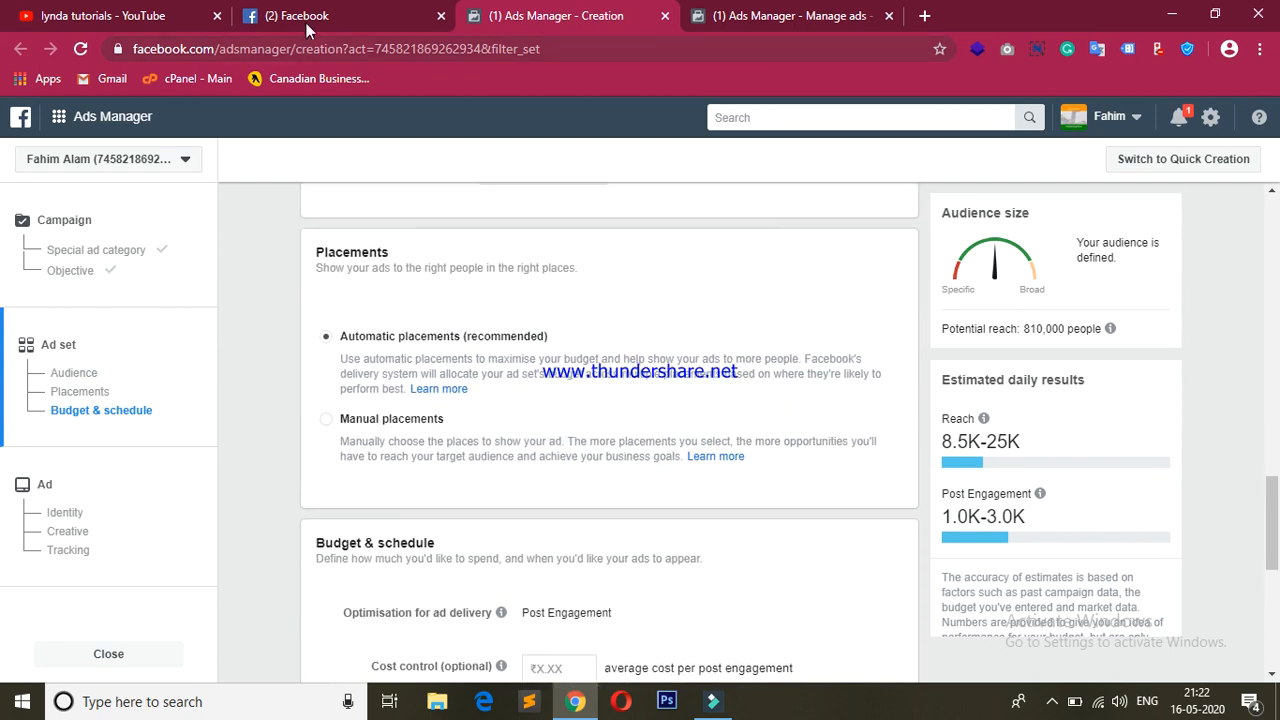
- Look through the Facebook home page for the places where sponsored ads appear, and return to the ad creation page
click(306, 20)
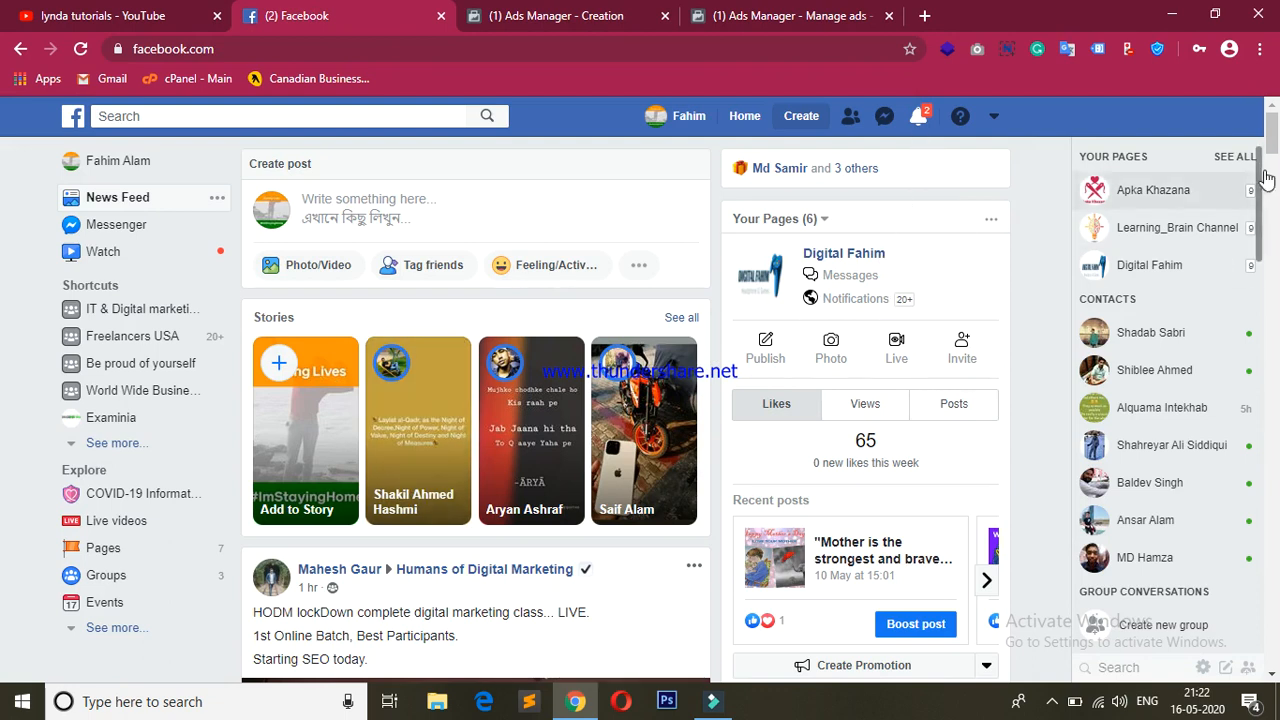
scroll(1060, 247, down, 5)
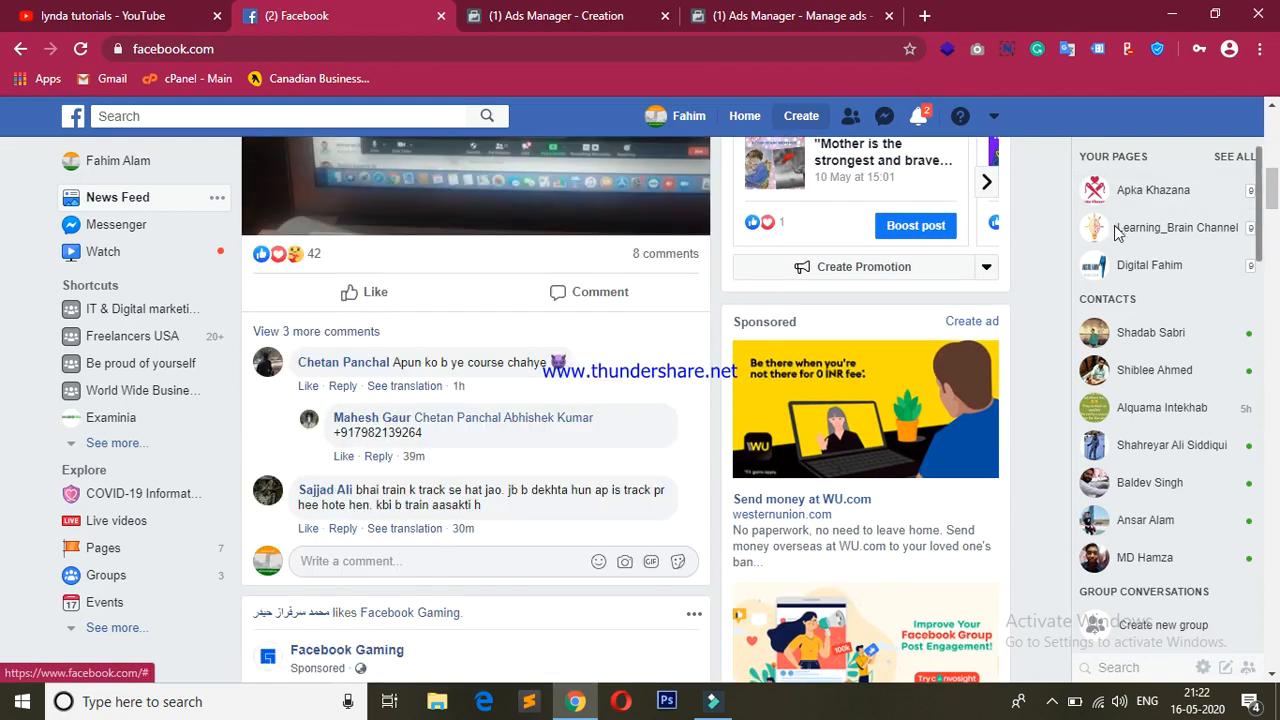
click(465, 12)
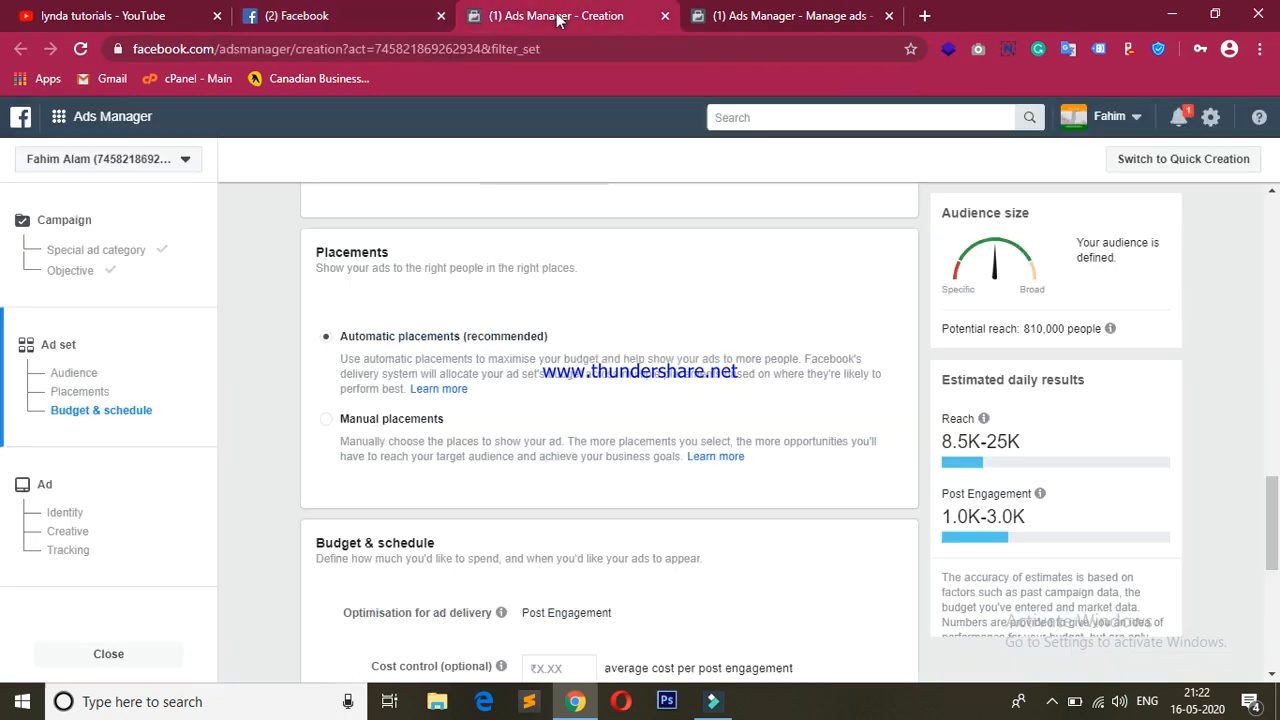
- Switch the ad set from automatic to manual placements and dismiss the bulk locations dialog
click(271, 386)
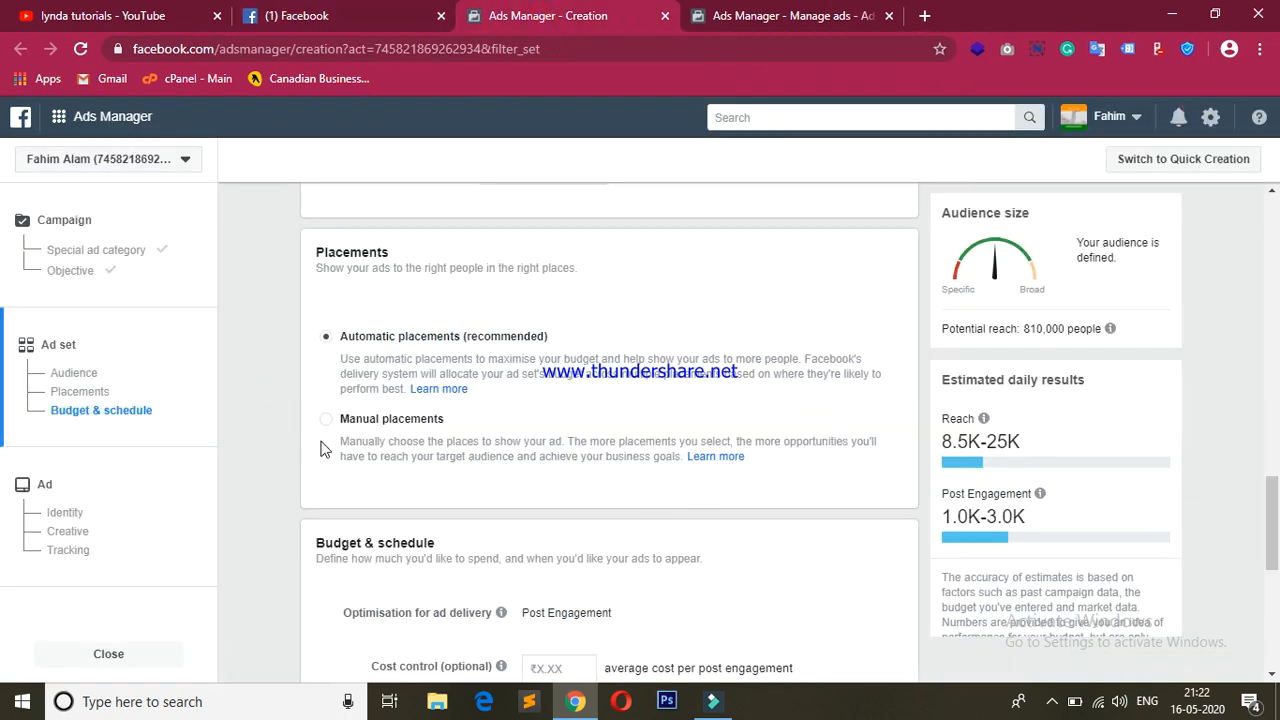
click(260, 440)
scroll(283, 449, down, 2)
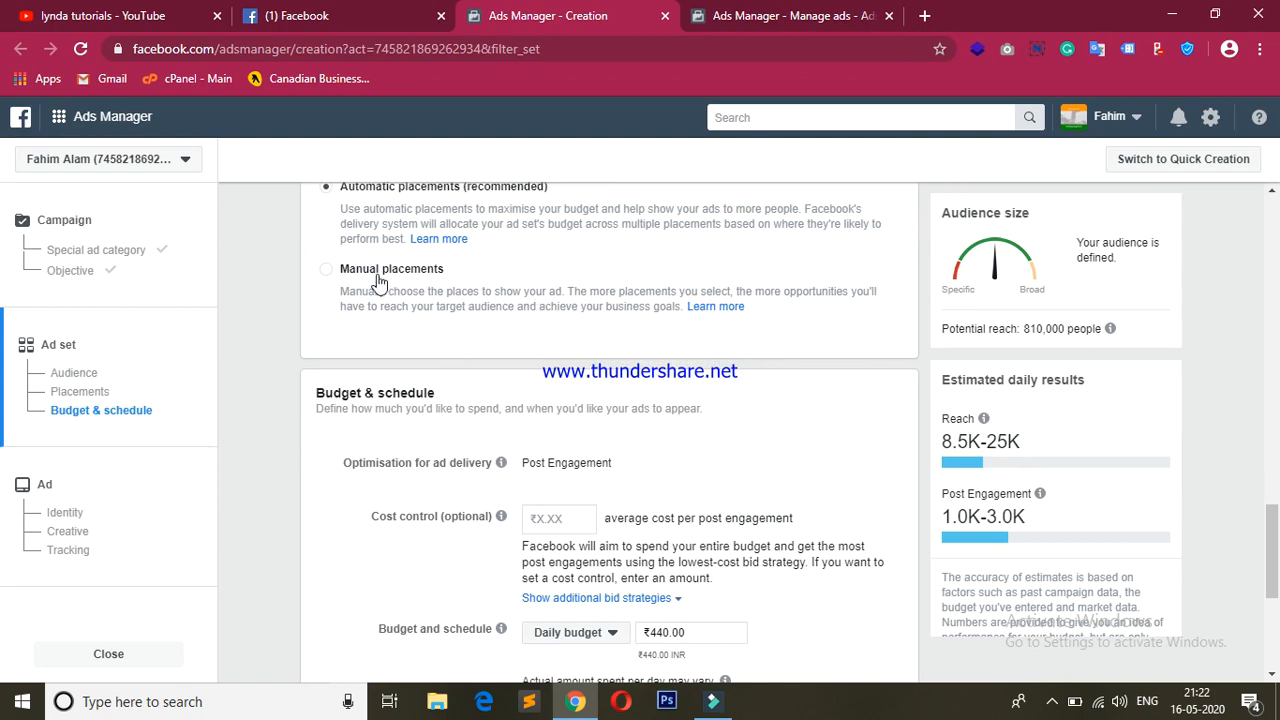
click(327, 270)
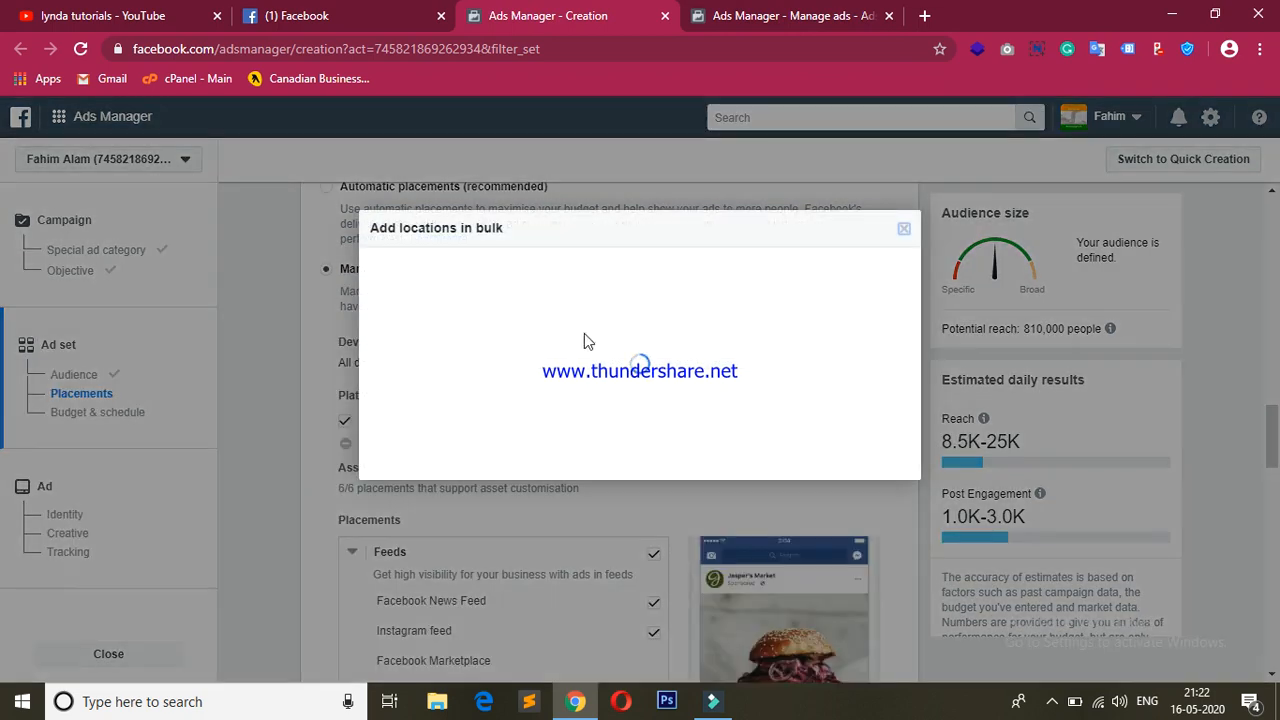
click(903, 229)
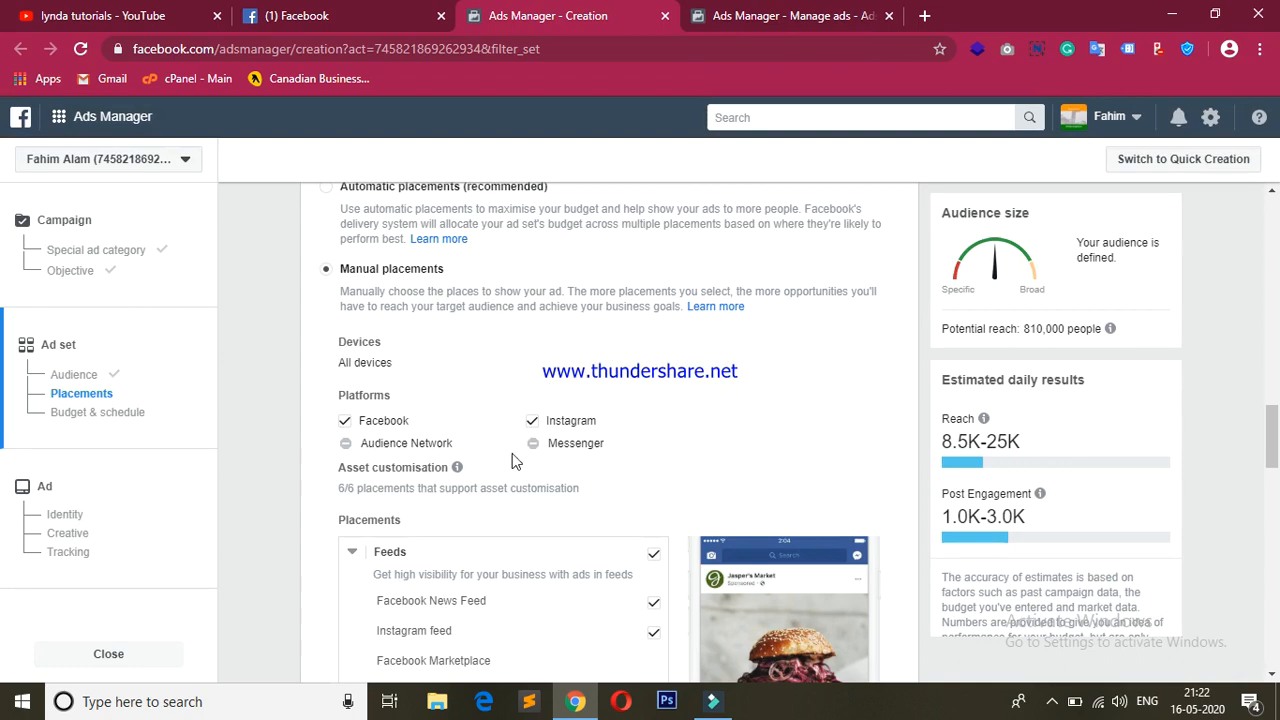
- Open the Devices setting of the manual placements for editing and examine its Mobile and Desktop choices
scroll(299, 421, down, 1)
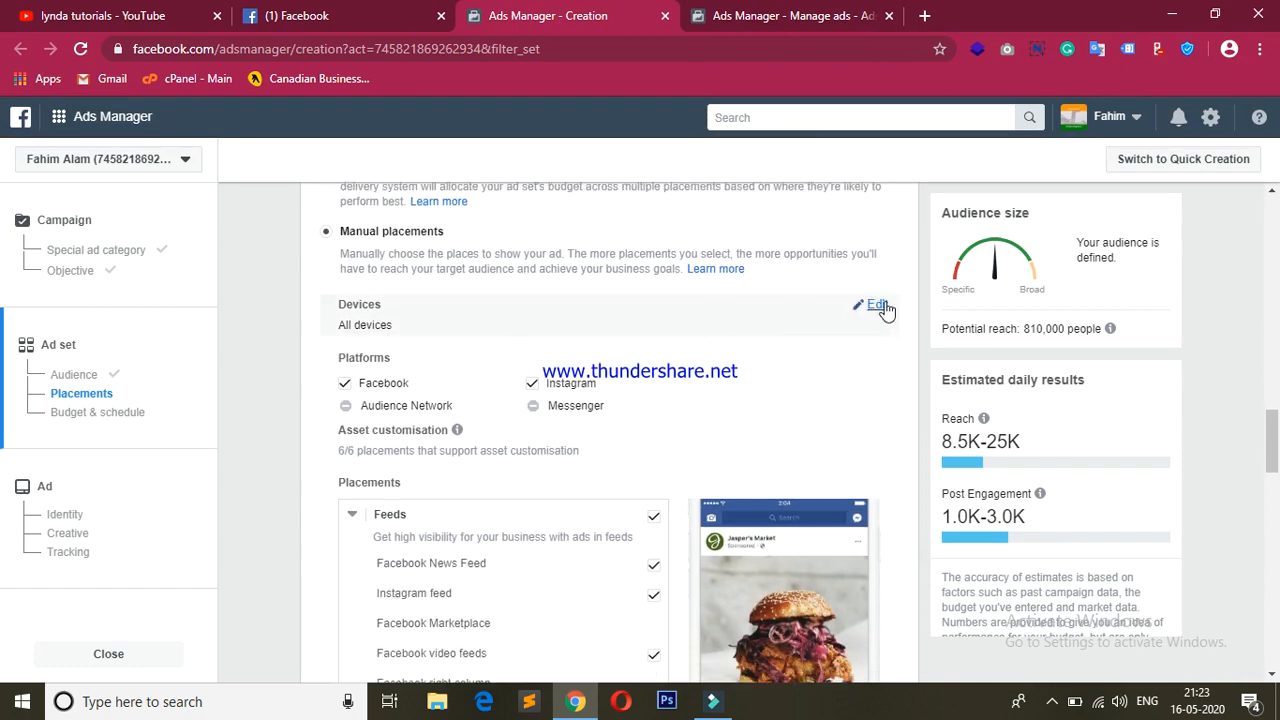
click(876, 304)
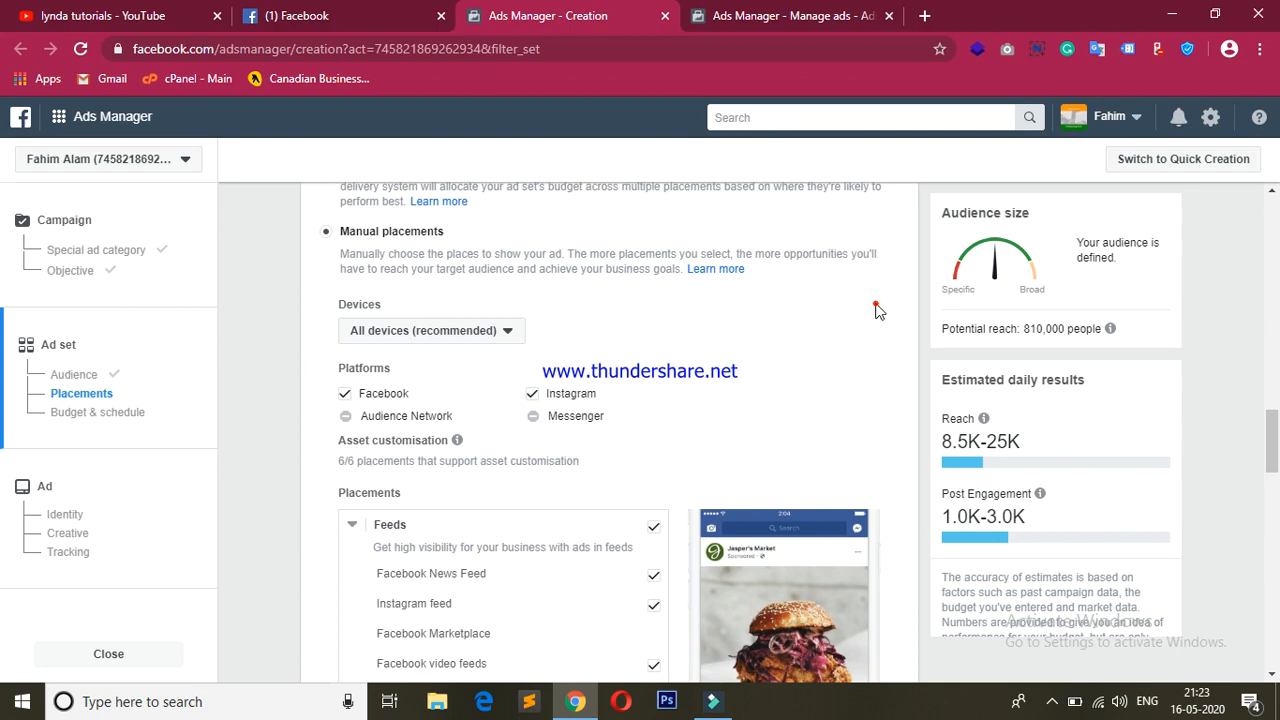
click(497, 333)
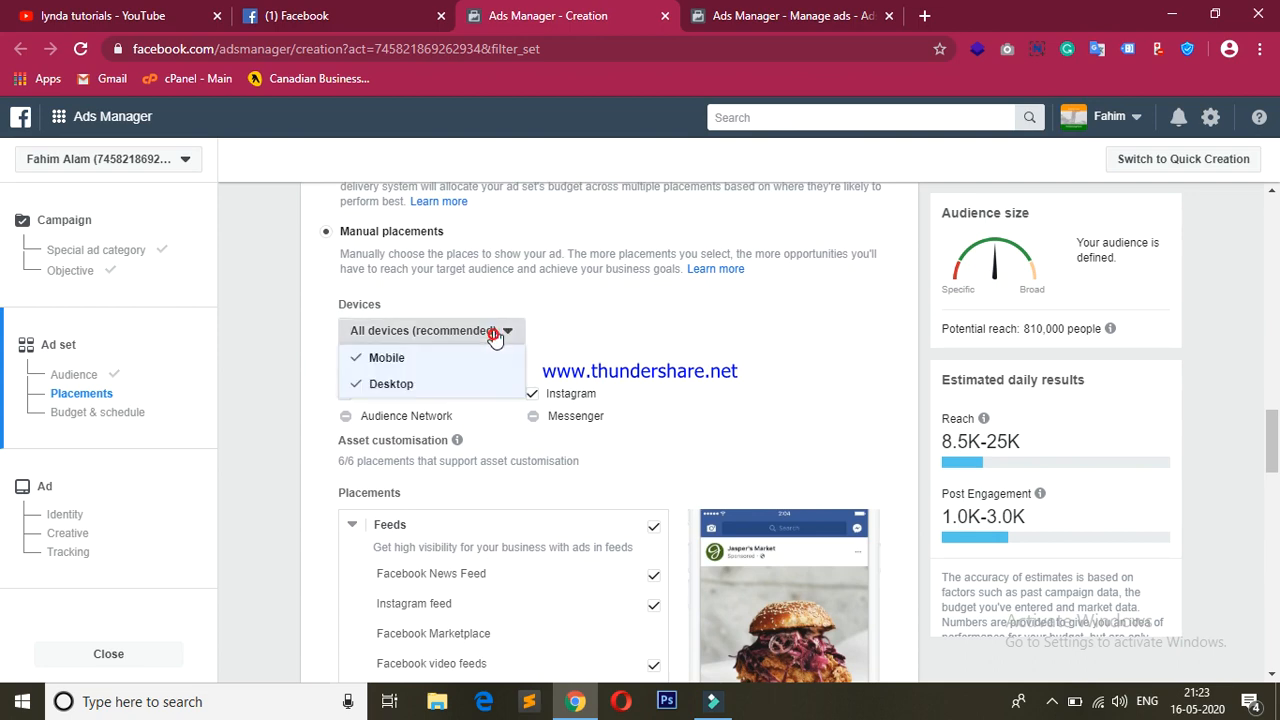
click(316, 334)
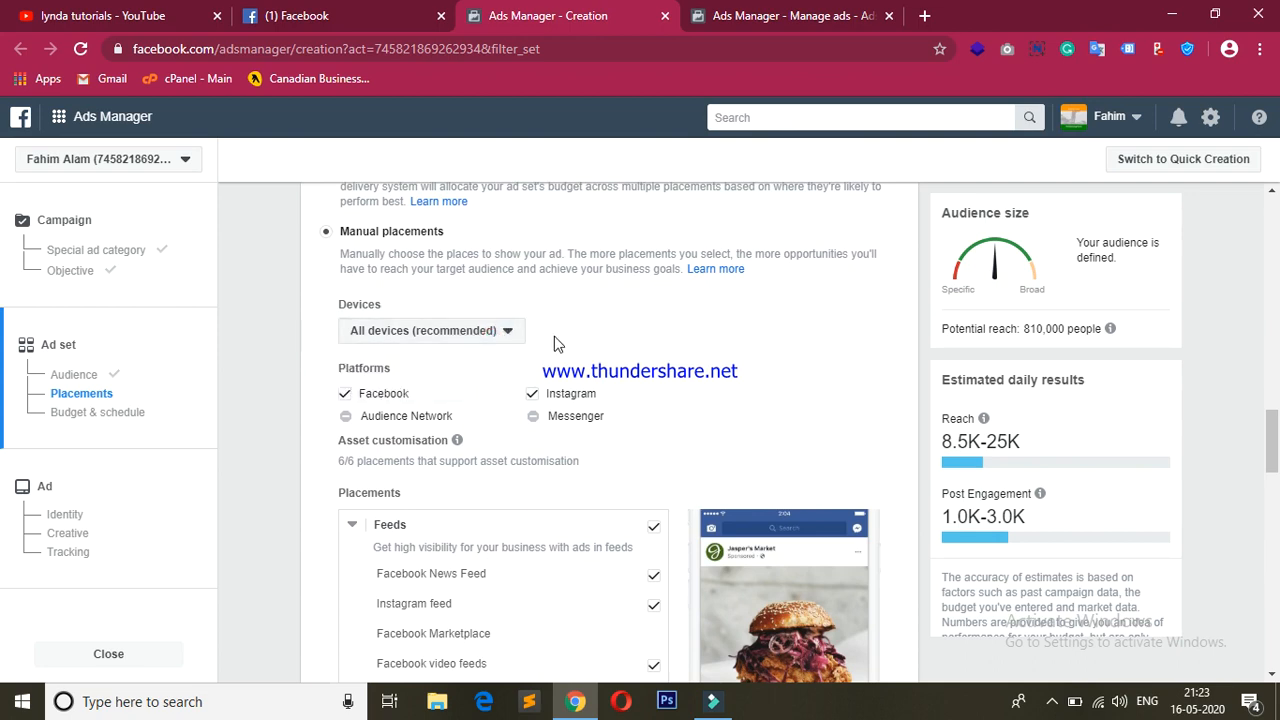
click(500, 331)
click(312, 332)
- Remove Instagram from the manual placement platforms and dismiss the bulk locations dialog
scroll(676, 372, down, 1)
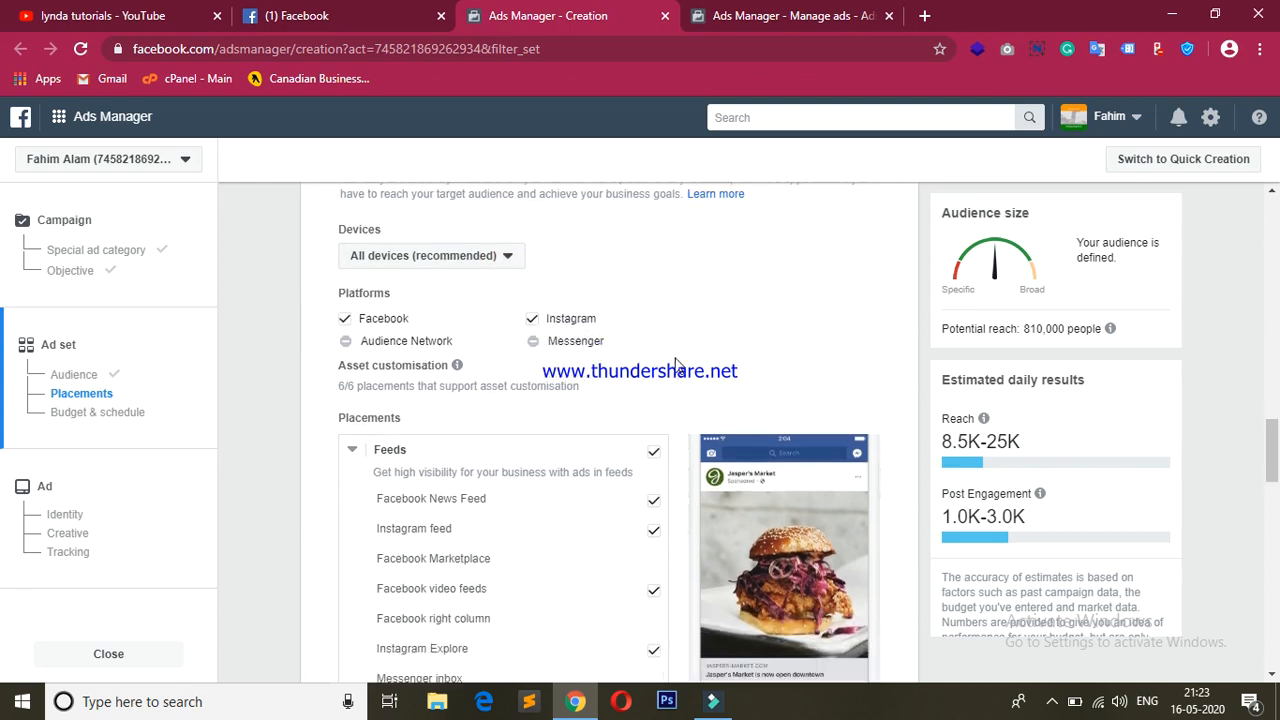
click(535, 322)
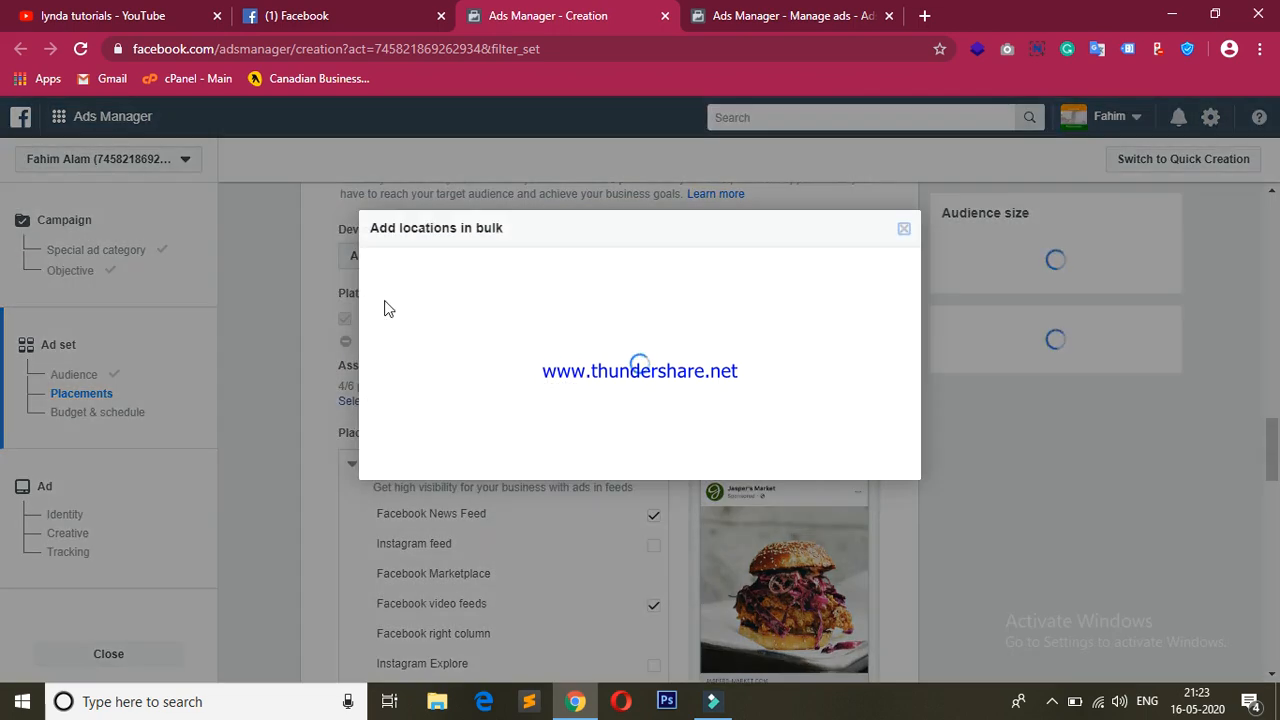
click(902, 230)
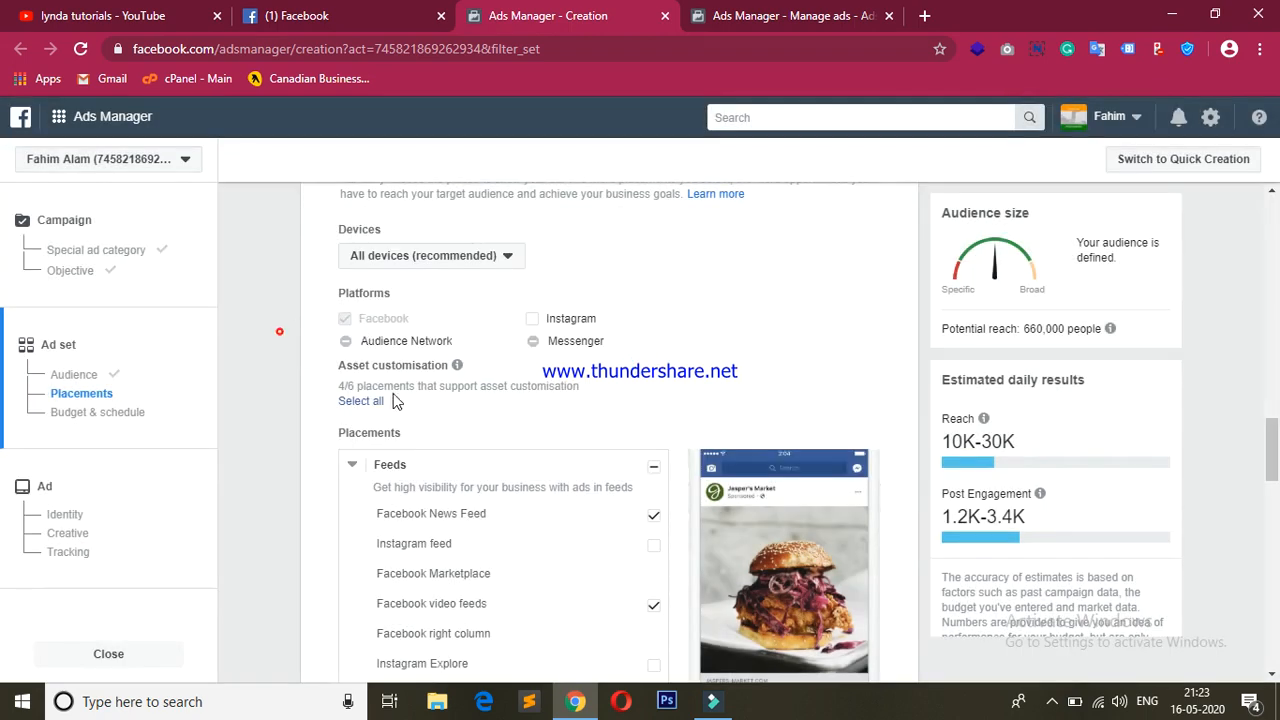
- Examine the individual placements in the list, from Feeds, Stories and In-stream down to Audience Network
scroll(727, 456, down, 2)
scroll(711, 450, down, 1)
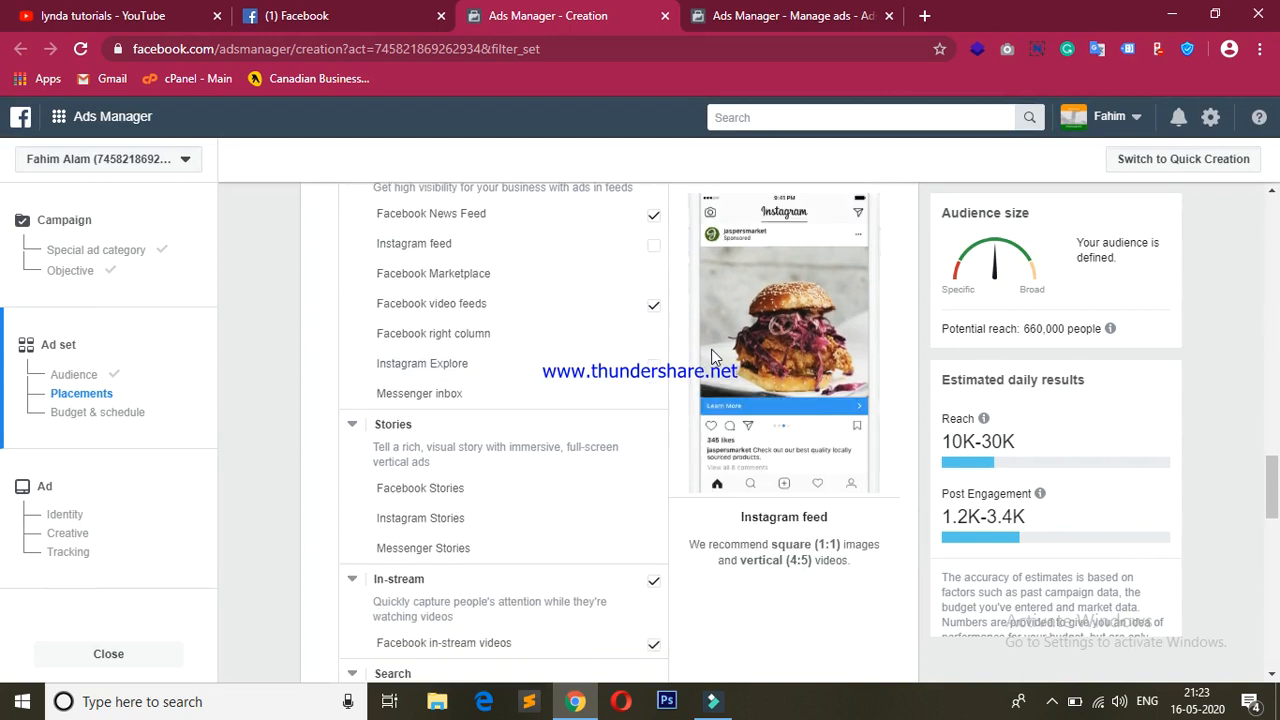
scroll(690, 357, down, 1)
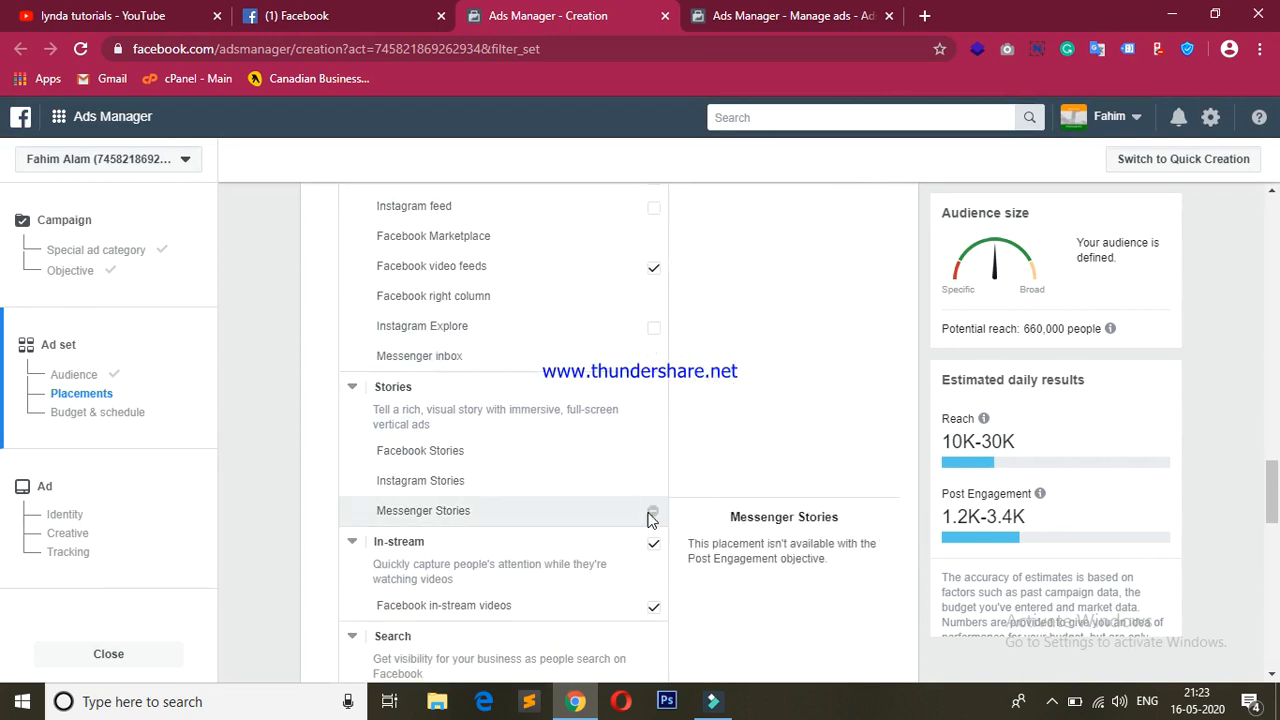
scroll(648, 500, down, 1)
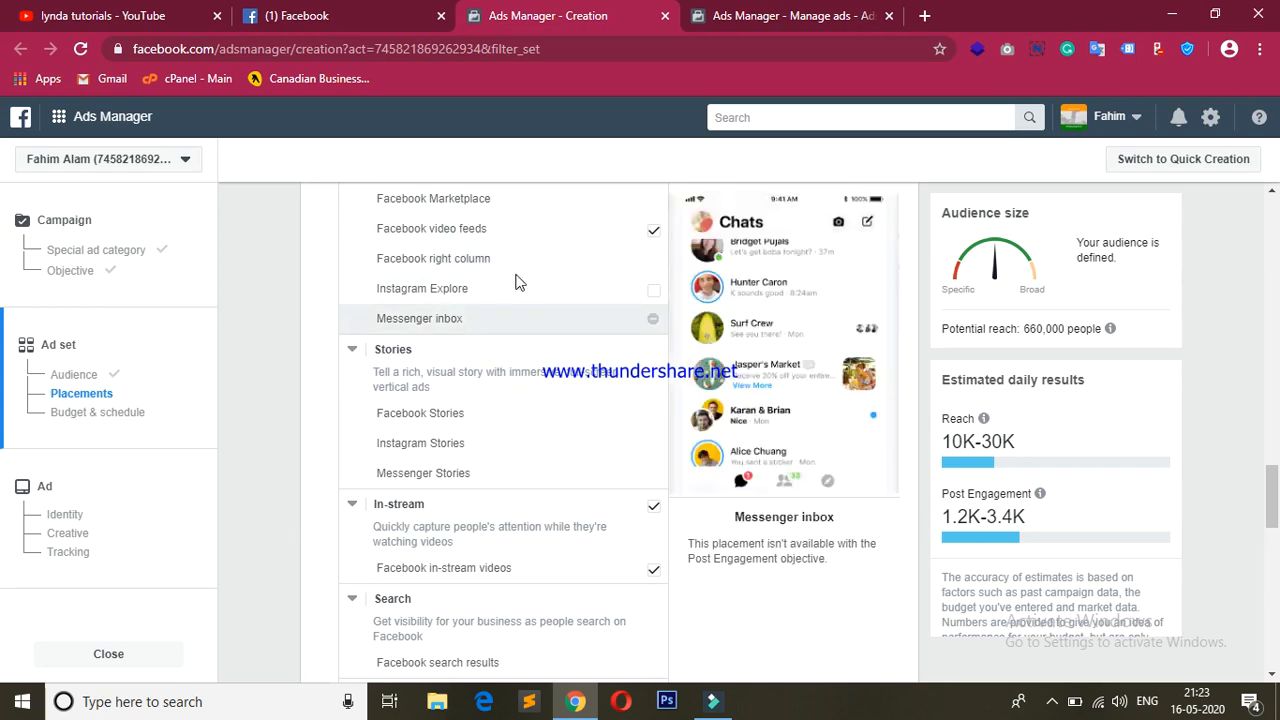
scroll(492, 460, down, 1)
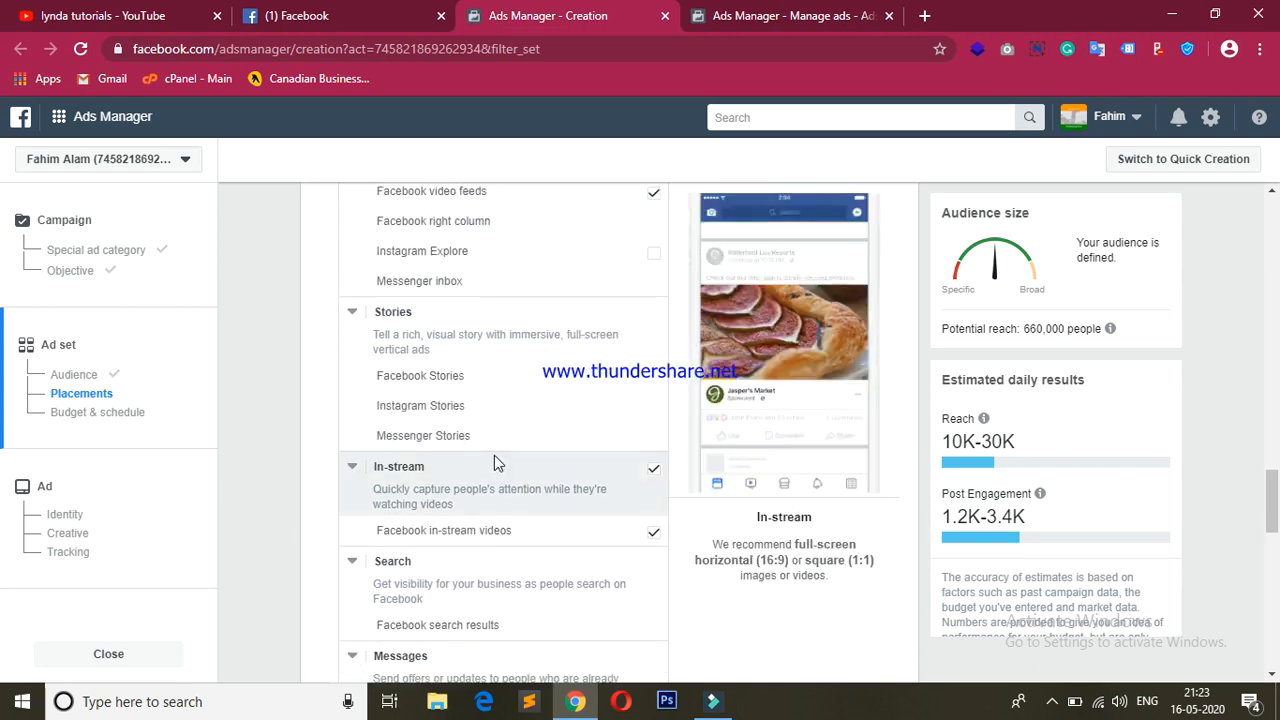
scroll(511, 442, down, 1)
scroll(514, 451, up, 7)
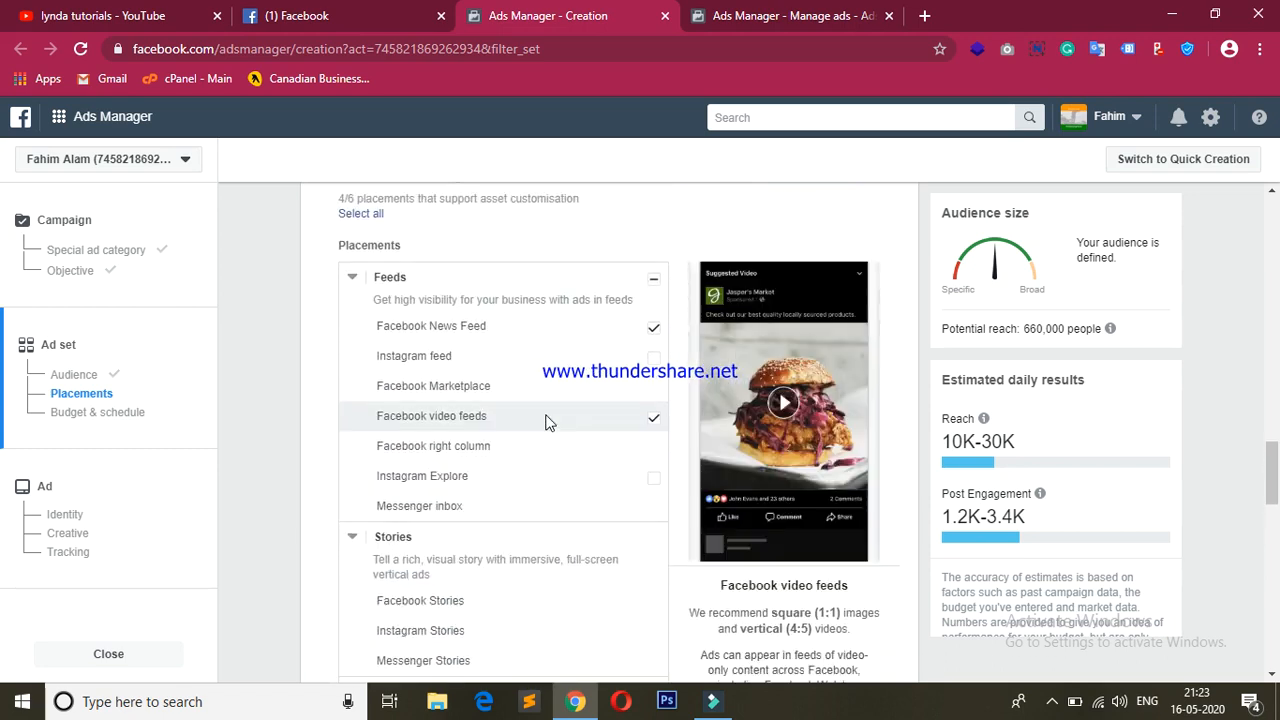
scroll(545, 422, down, 5)
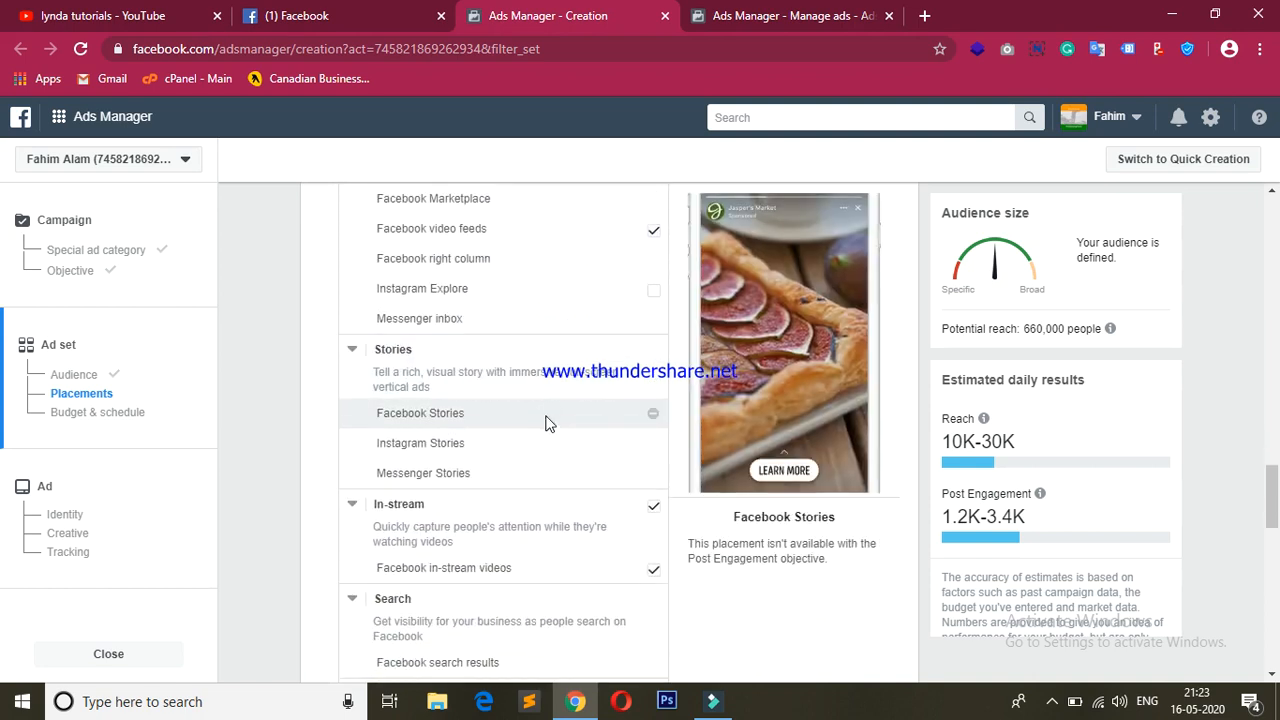
scroll(545, 422, down, 3)
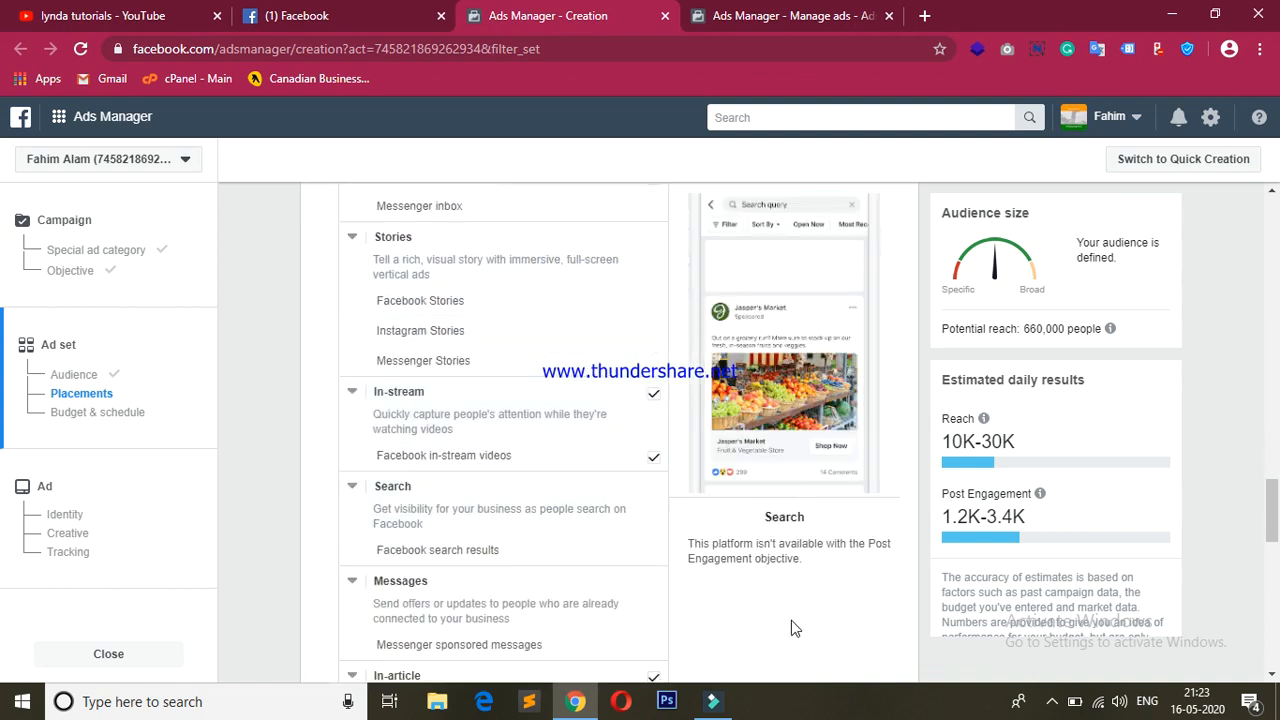
scroll(577, 490, down, 3)
scroll(575, 485, down, 9)
scroll(603, 477, down, 3)
- Show the additional placement options and examine the choices for specific mobile devices and operating systems
click(606, 296)
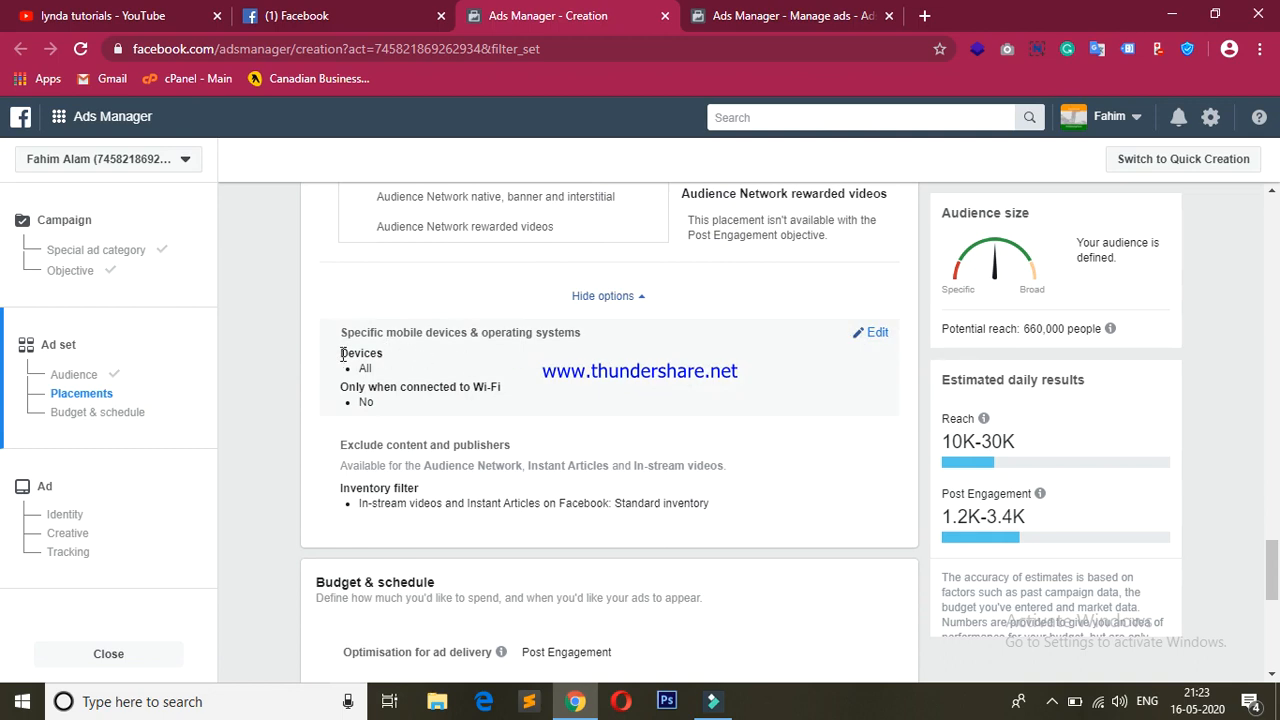
click(872, 333)
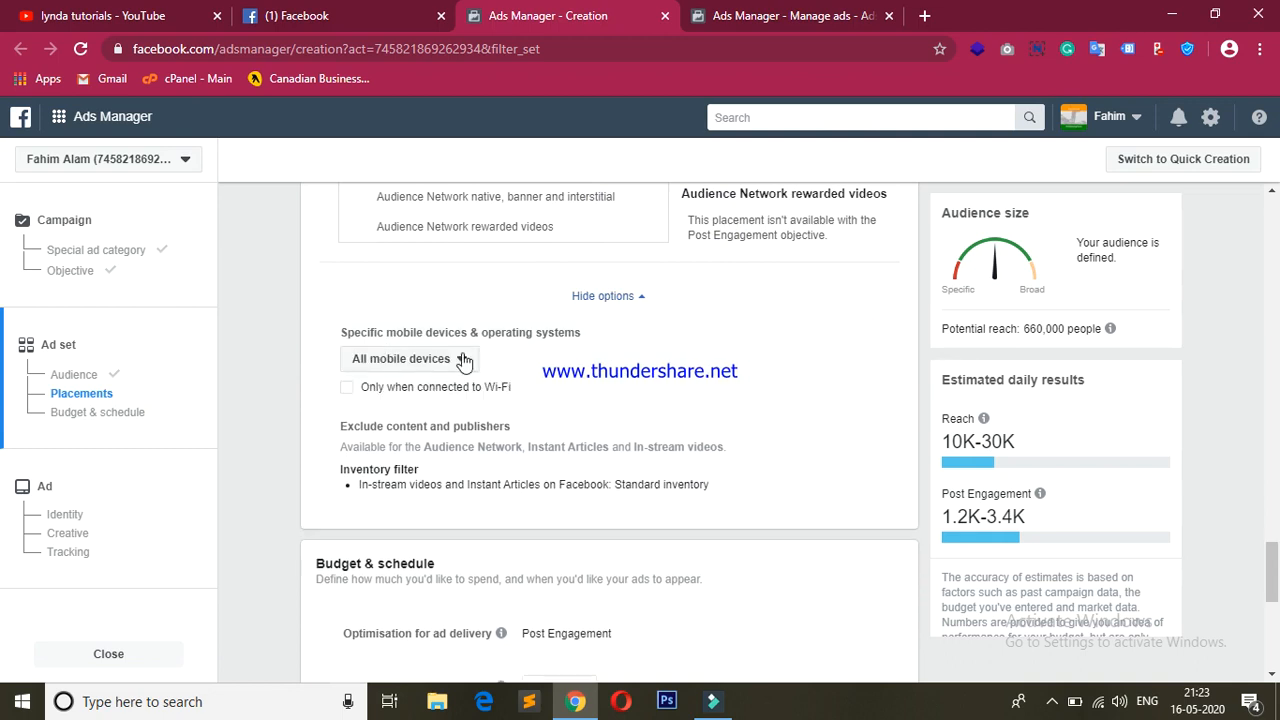
click(455, 360)
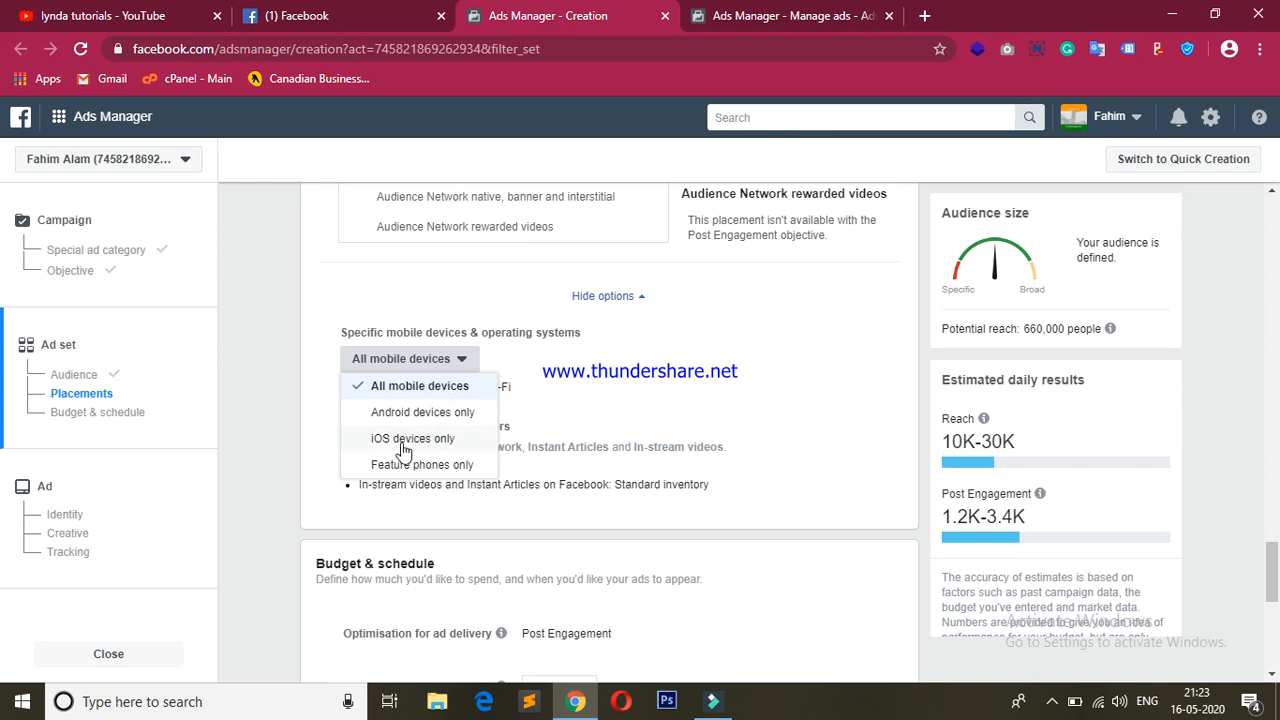
click(318, 373)
- Open the content and publisher exclusions for editing and examine the inventory filter choices for in-stream videos and Instant Articles
scroll(743, 437, down, 1)
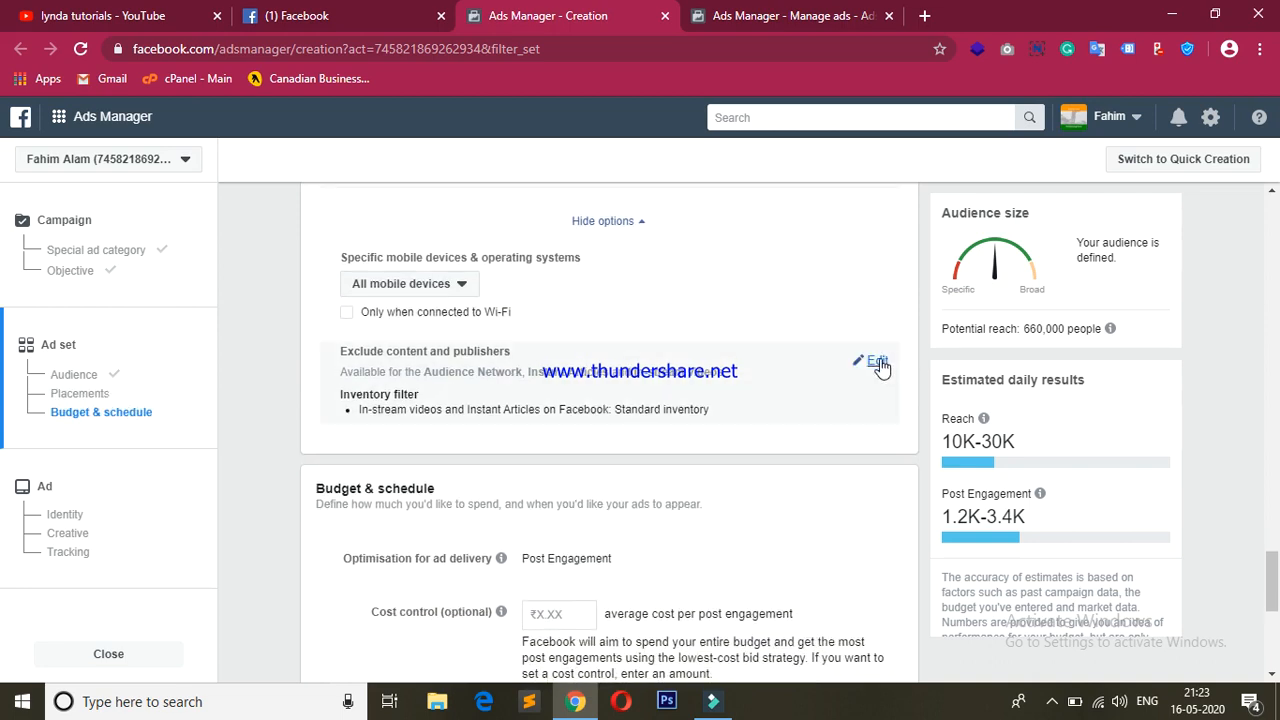
click(876, 362)
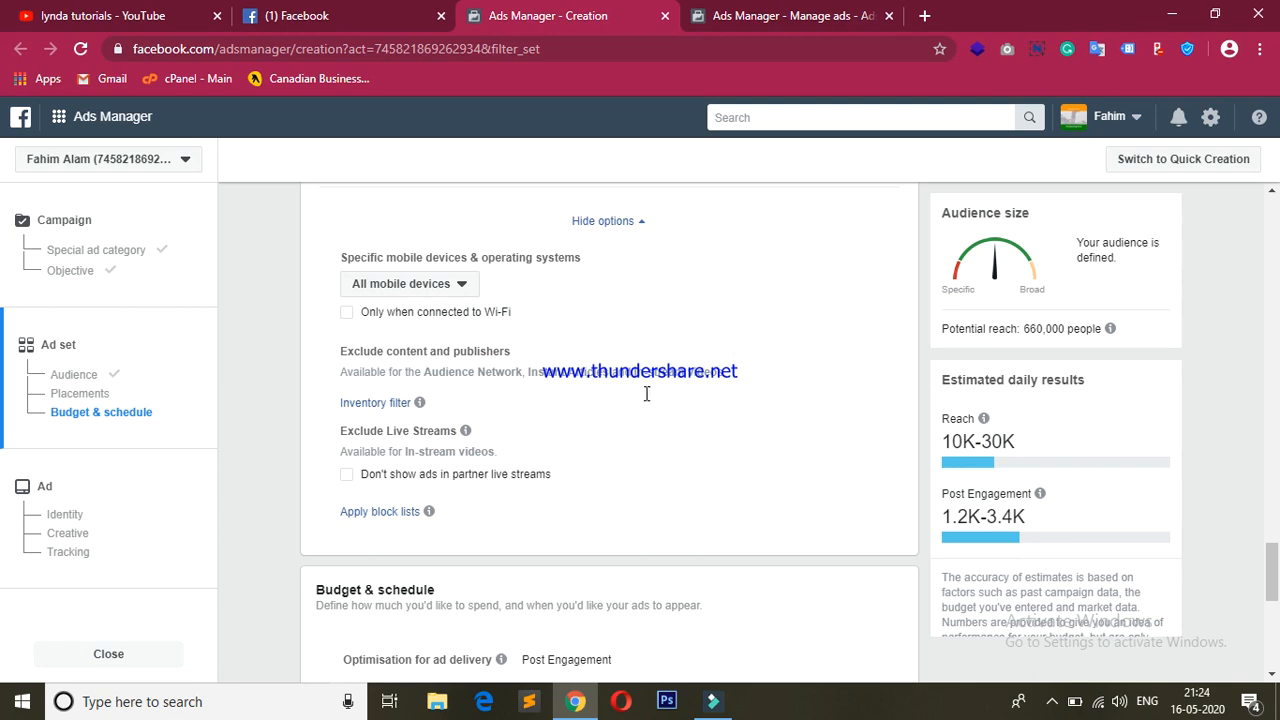
click(376, 406)
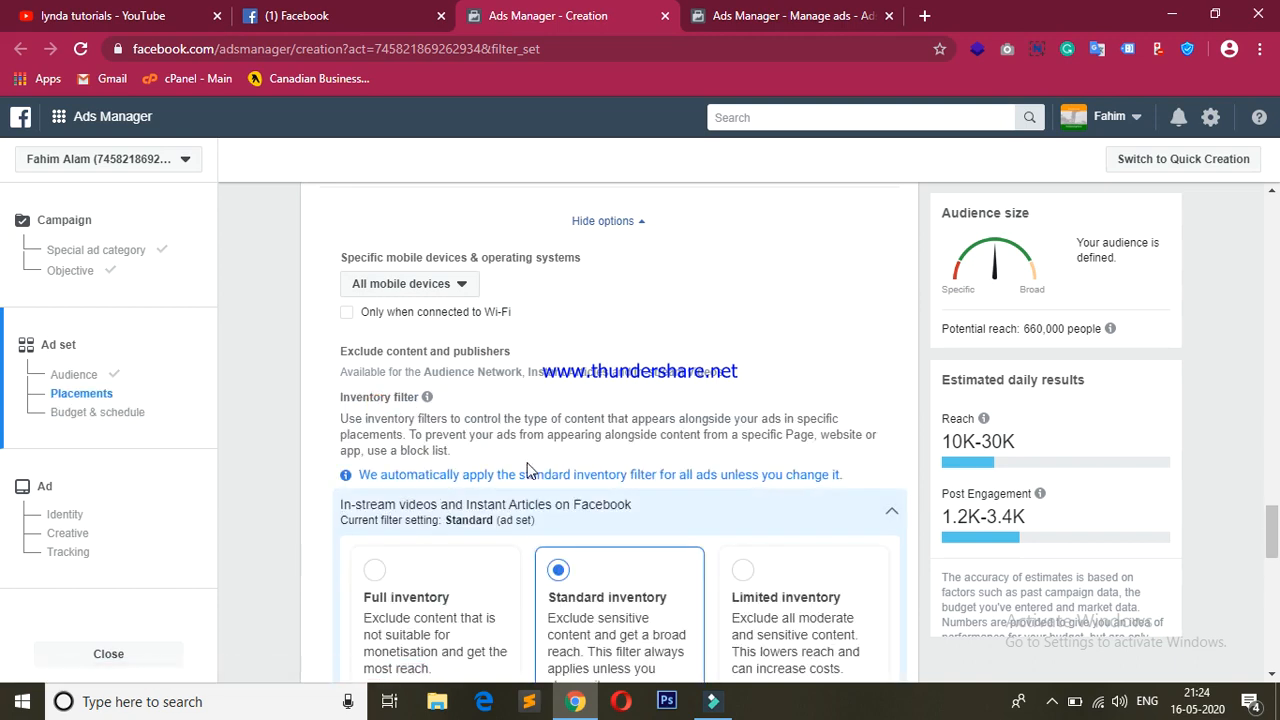
scroll(517, 456, down, 2)
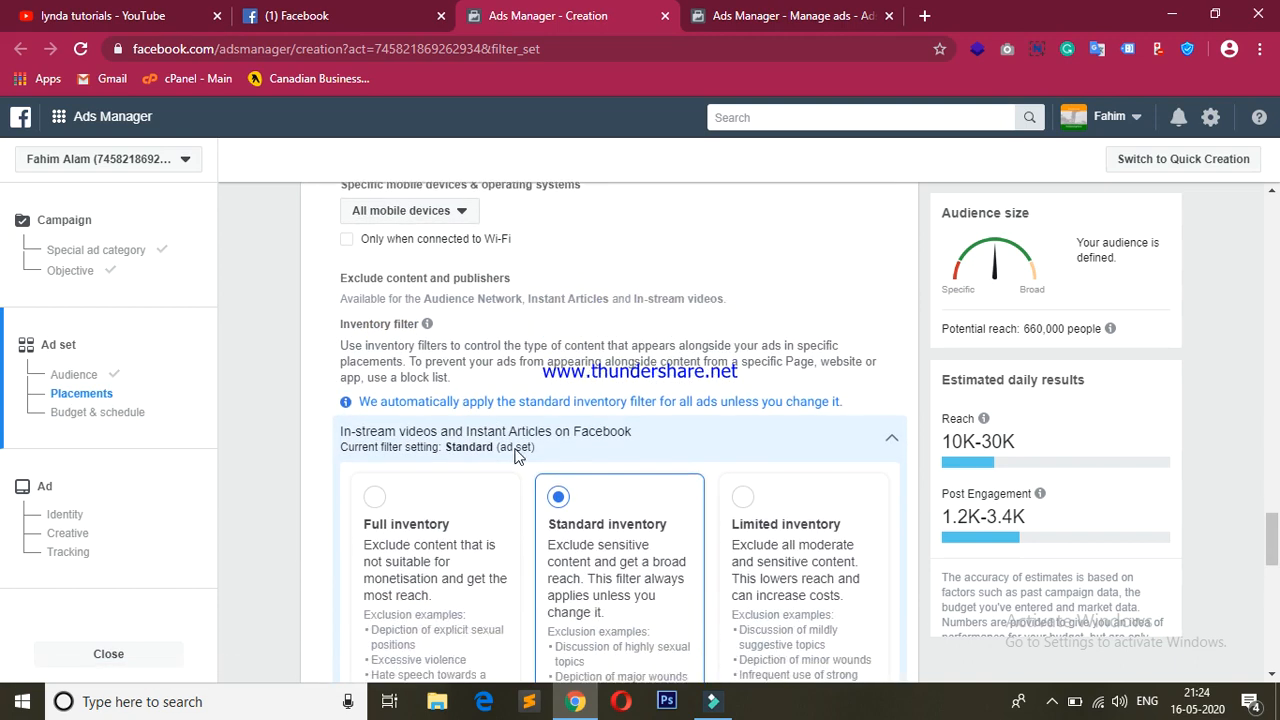
scroll(517, 456, down, 1)
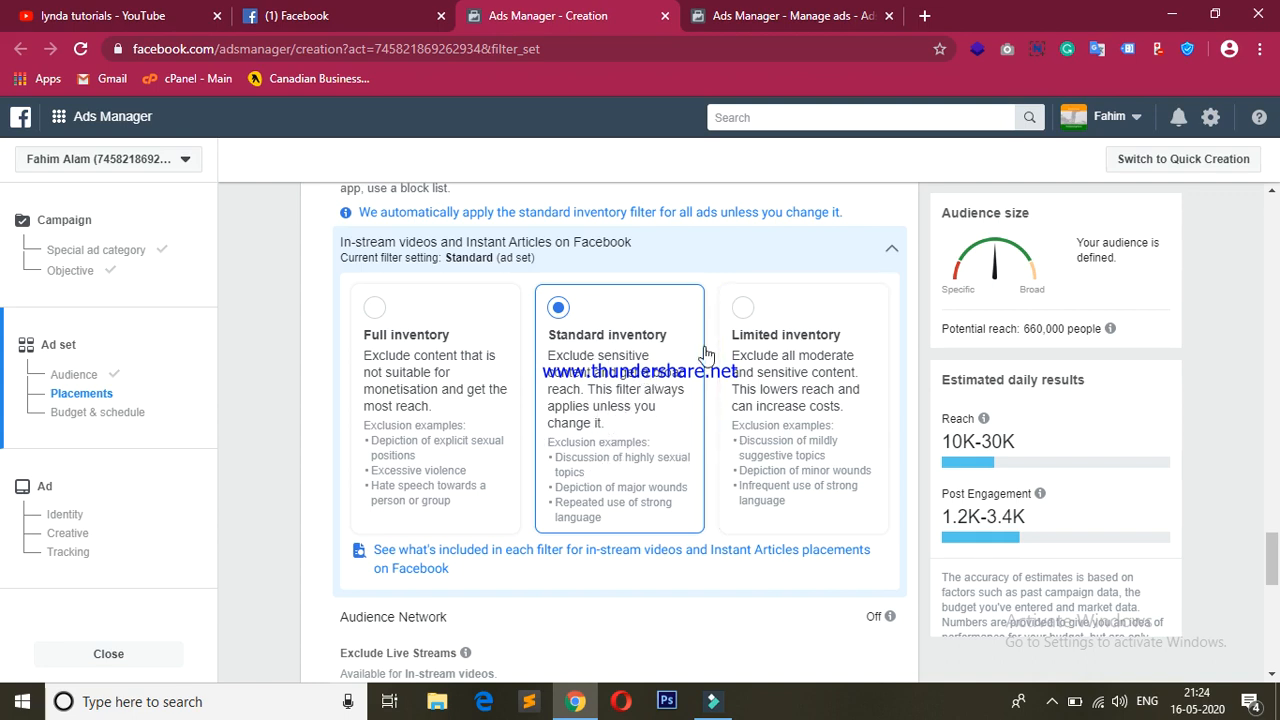
- Try the Full, Standard and Limited inventory filters, dismissing the bulk locations dialog each time, and return to Standard inventory
click(450, 378)
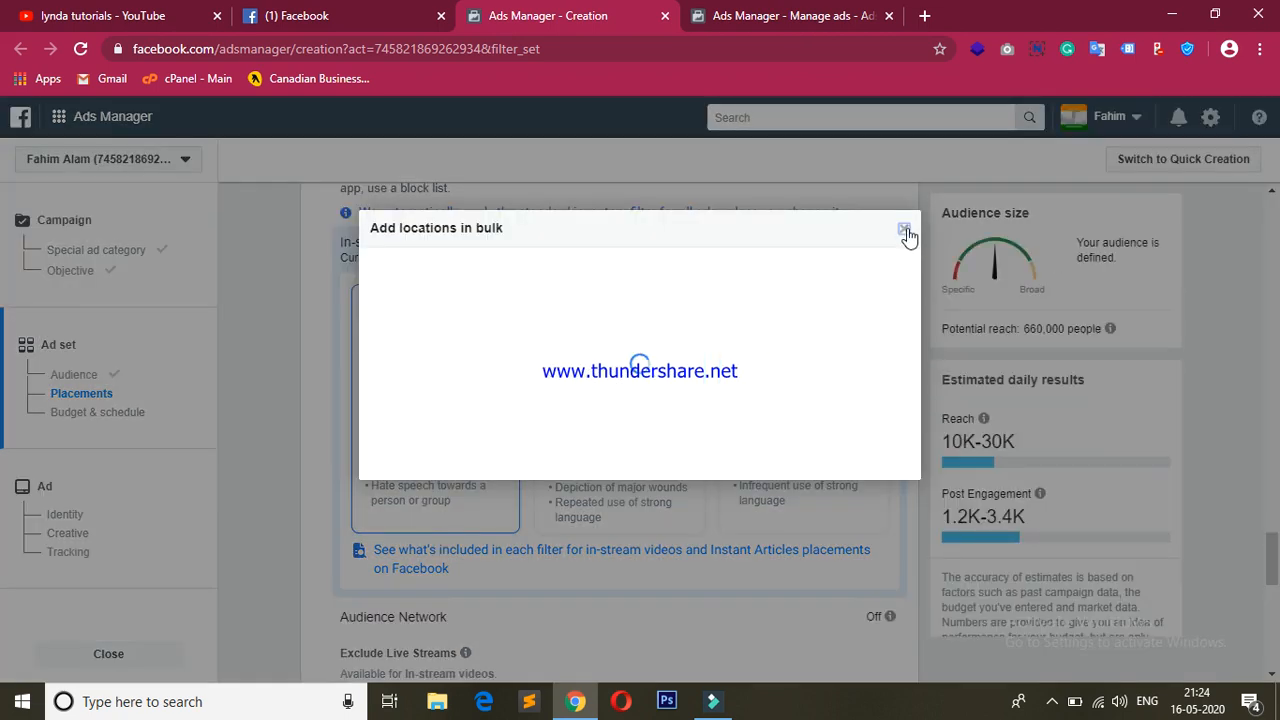
click(907, 227)
click(628, 378)
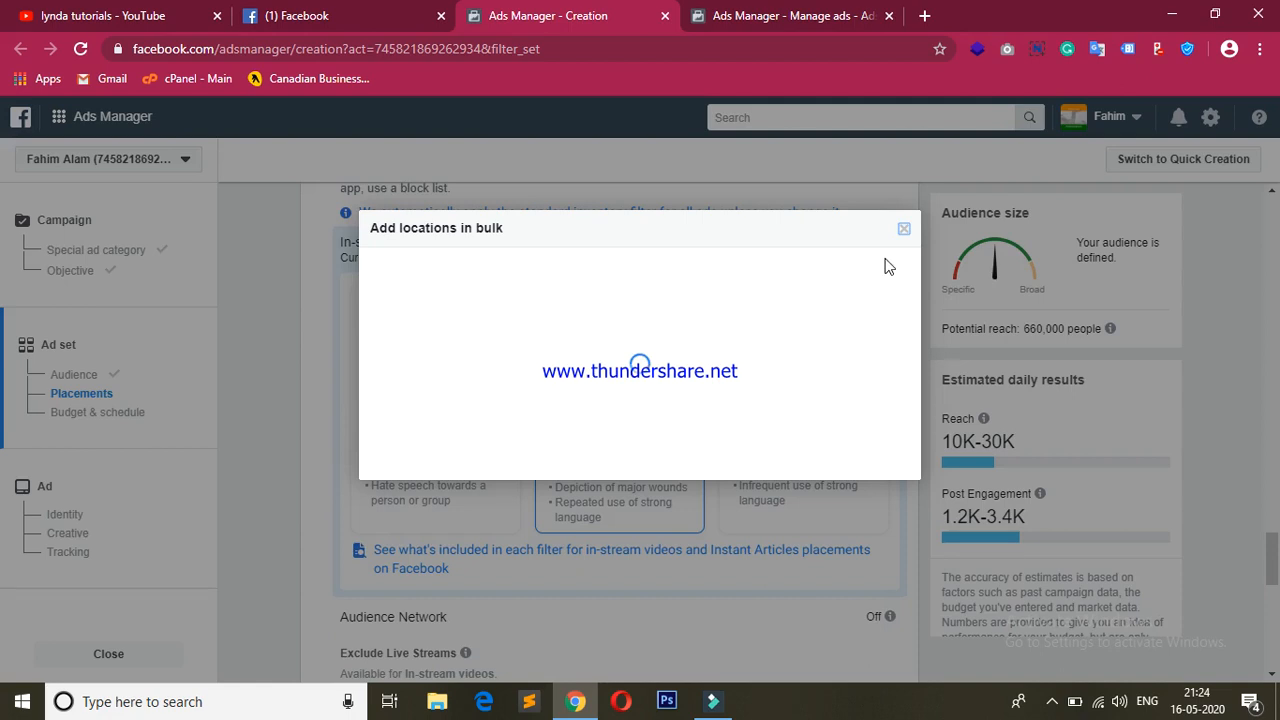
click(907, 227)
click(789, 403)
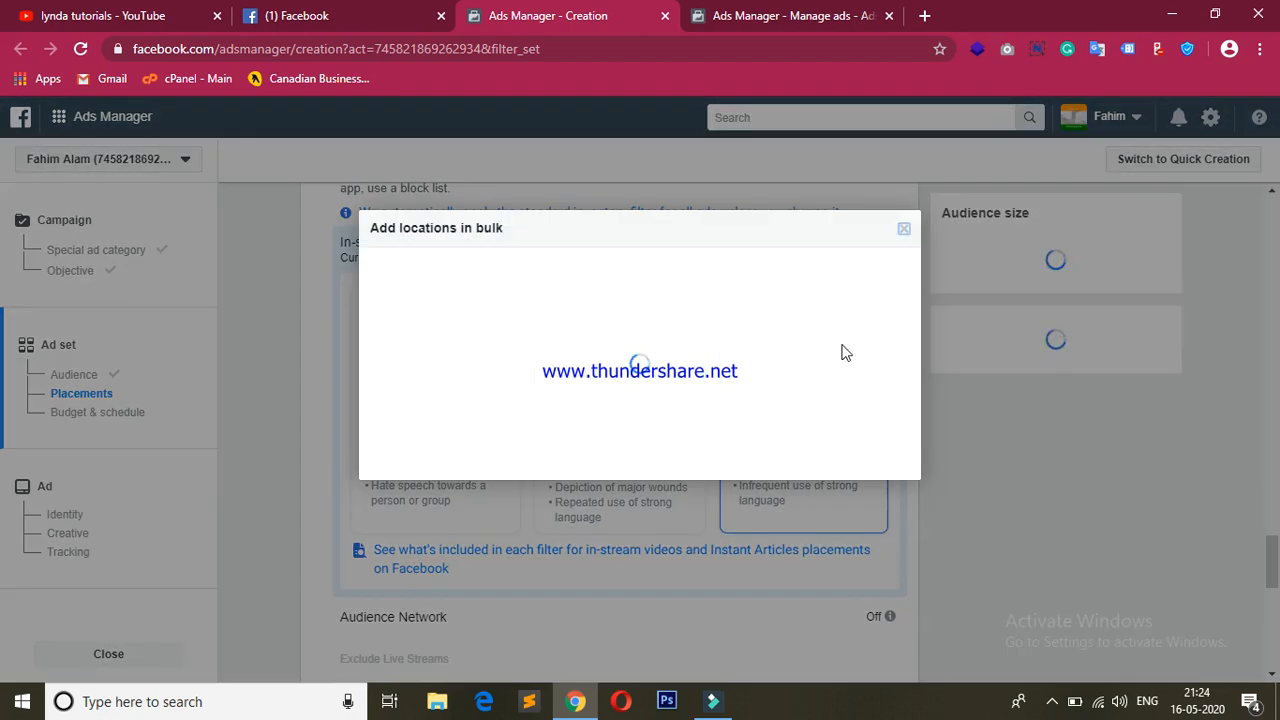
click(904, 232)
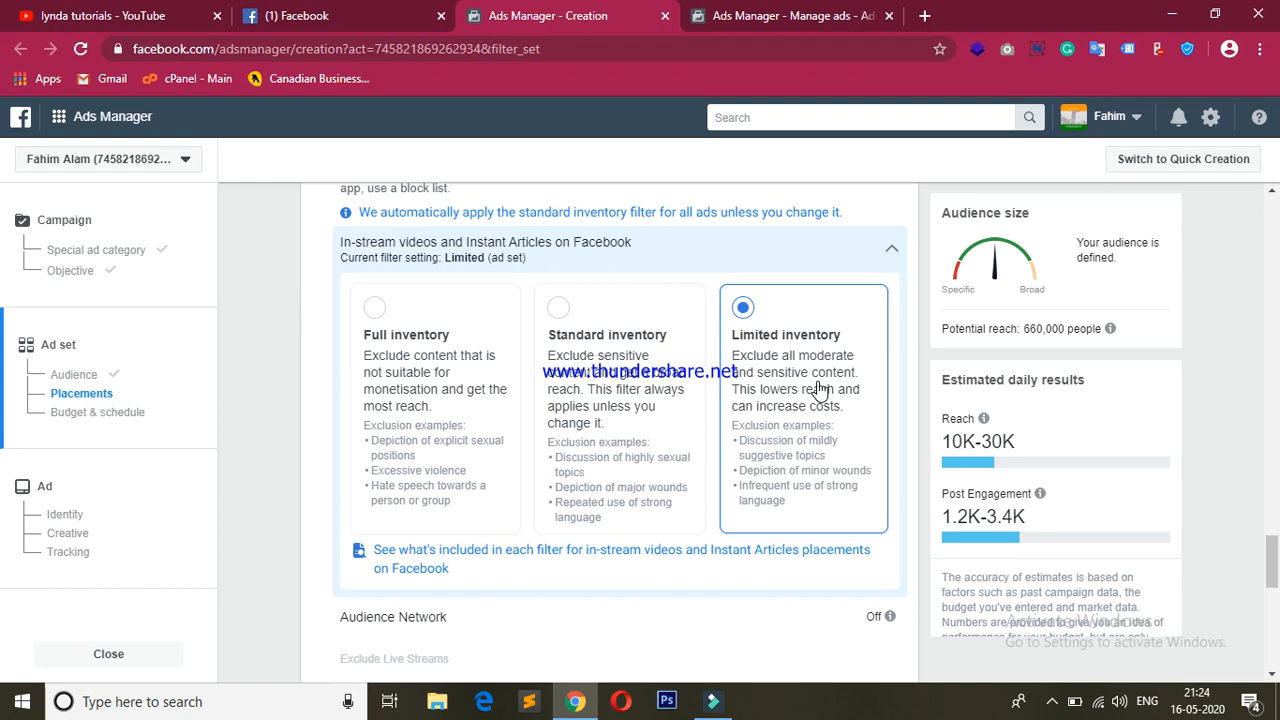
click(558, 307)
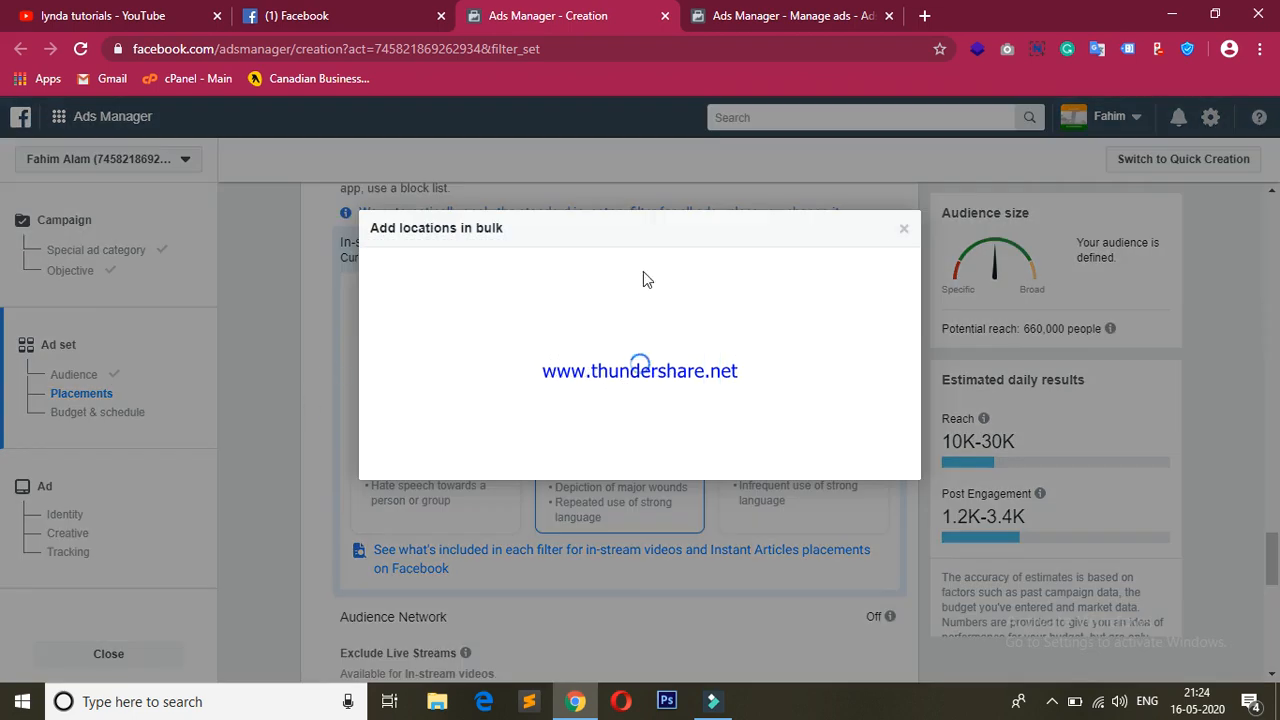
click(903, 228)
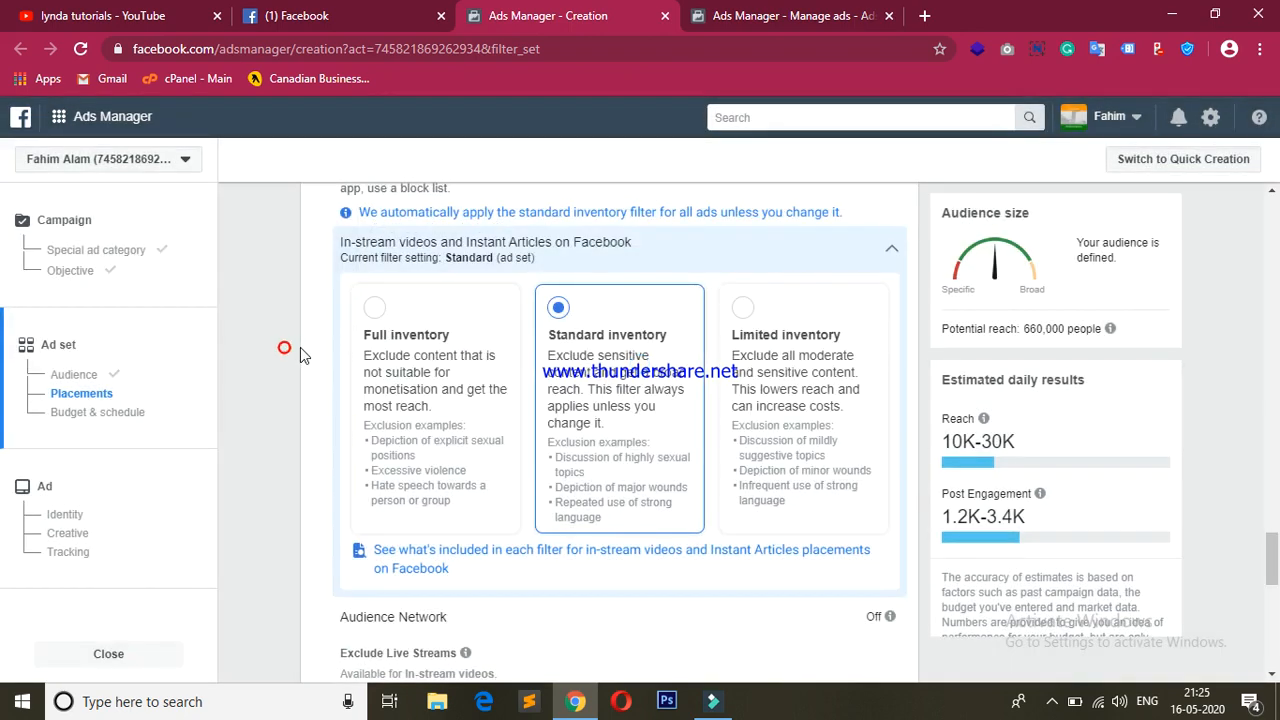
- Open the optimisation for ad delivery for editing and examine the Impressions, Post Engagement and Daily unique reach options
scroll(318, 440, down, 2)
scroll(480, 403, down, 3)
scroll(600, 400, down, 3)
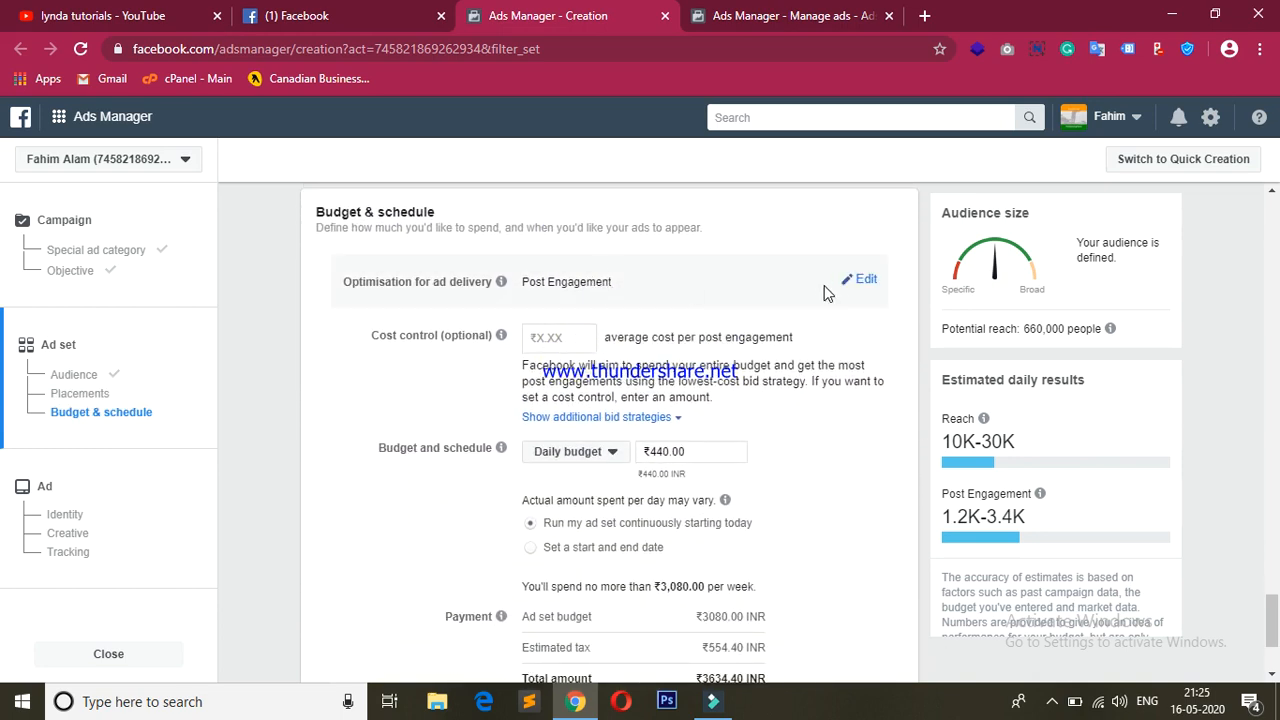
click(860, 279)
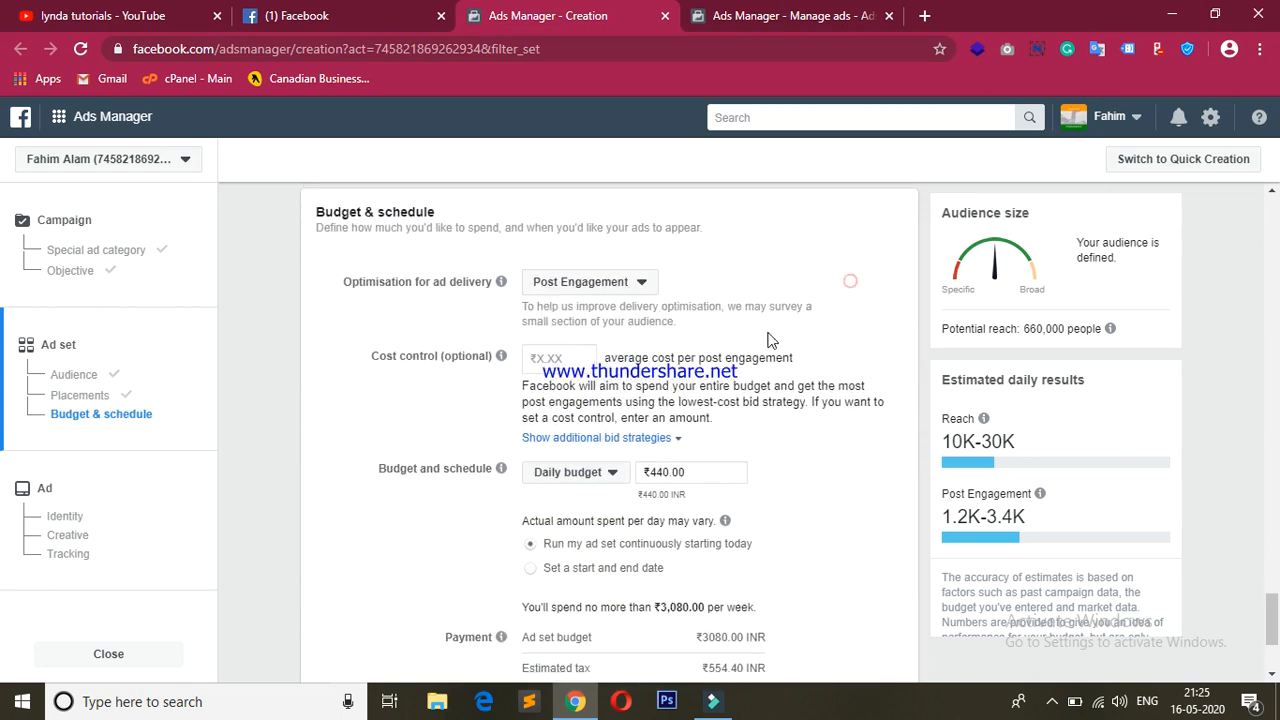
click(628, 288)
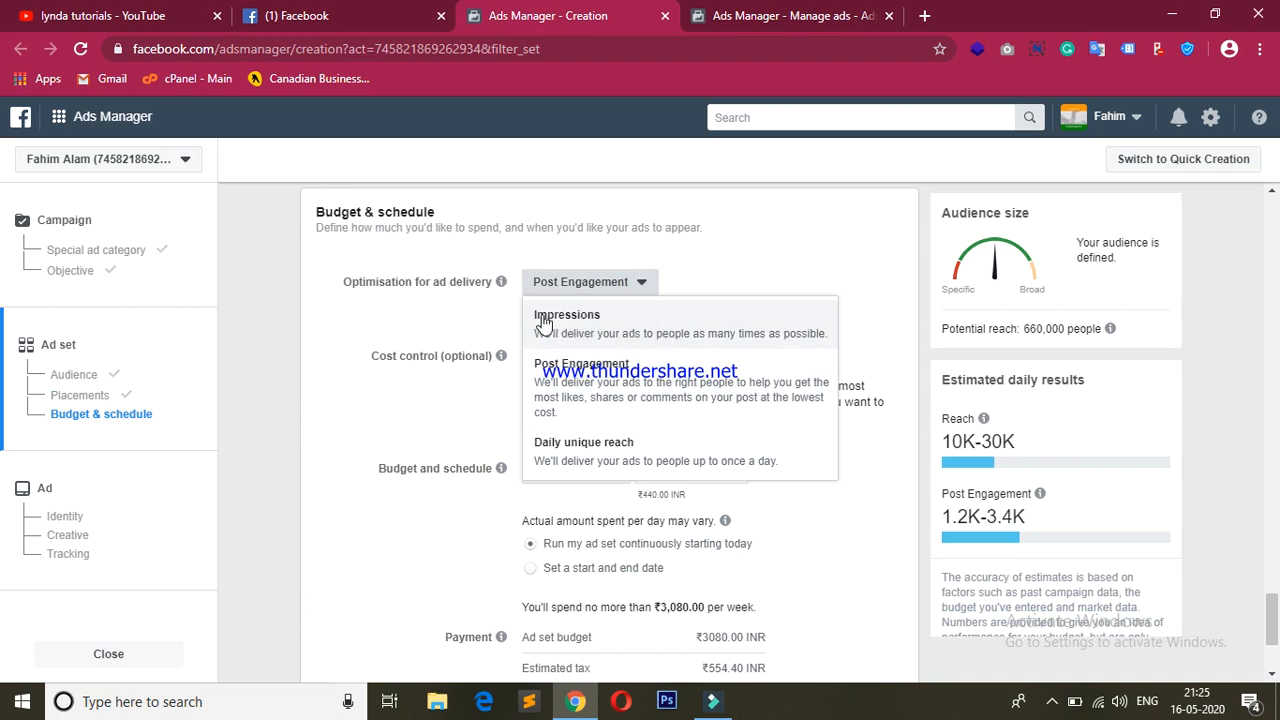
mouse_move(501, 281)
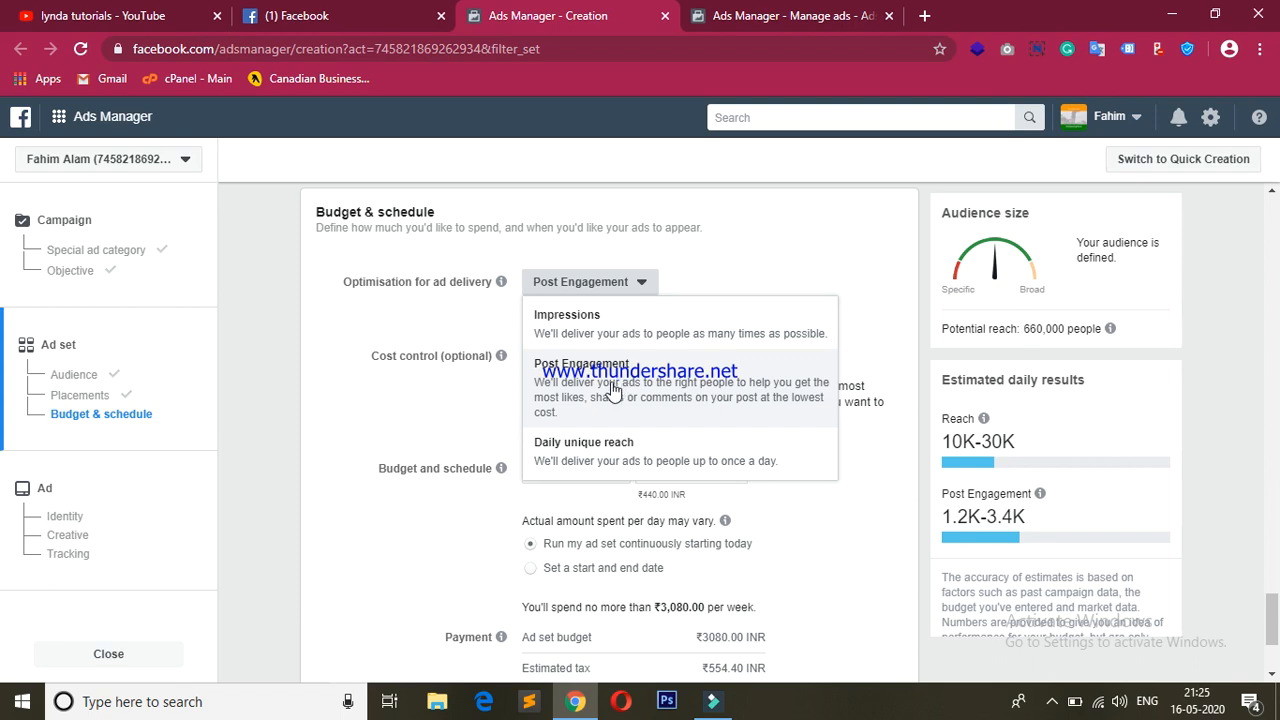
- Try Impressions as the ad delivery optimisation, dismiss the bulk locations dialog and review the delivery choices again
click(632, 332)
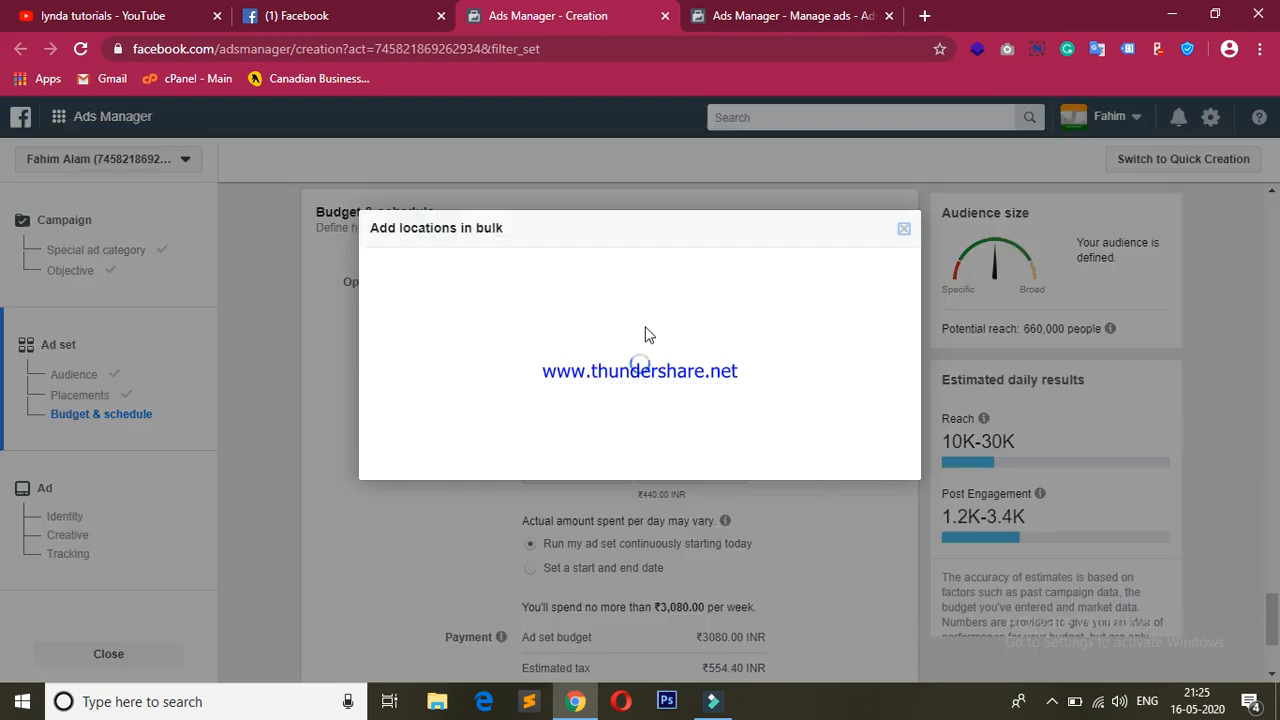
click(904, 229)
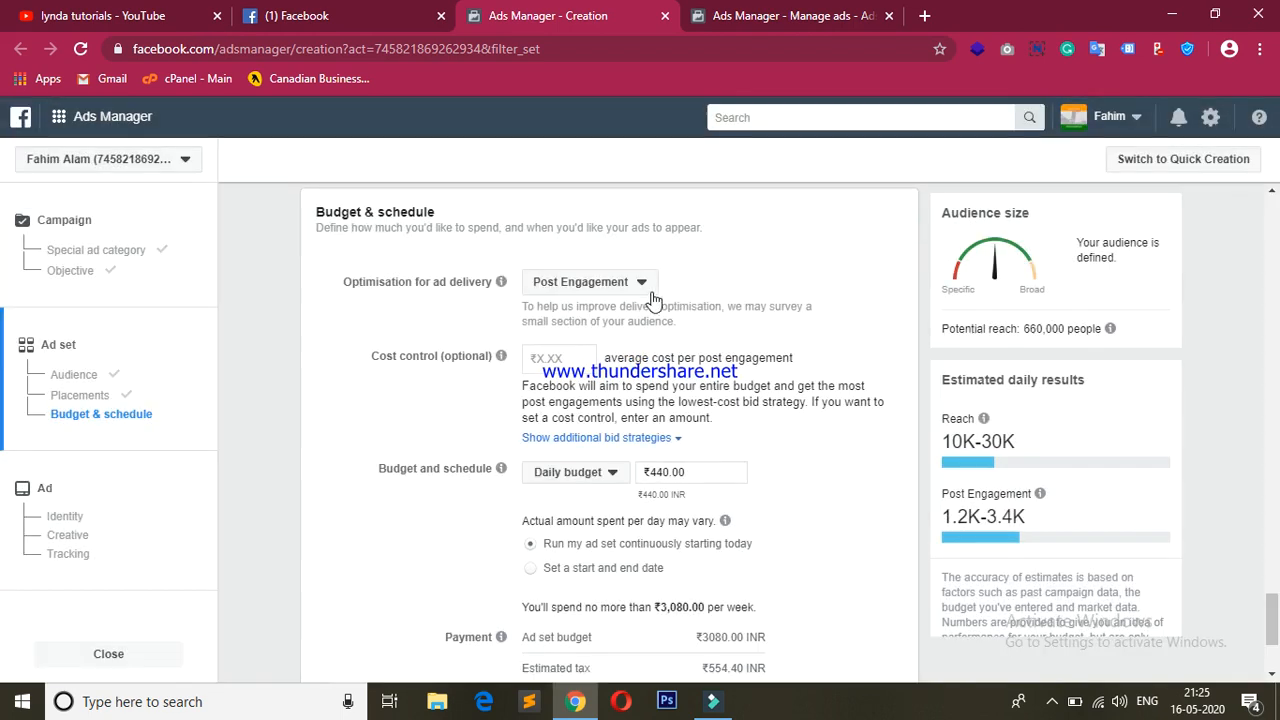
click(644, 288)
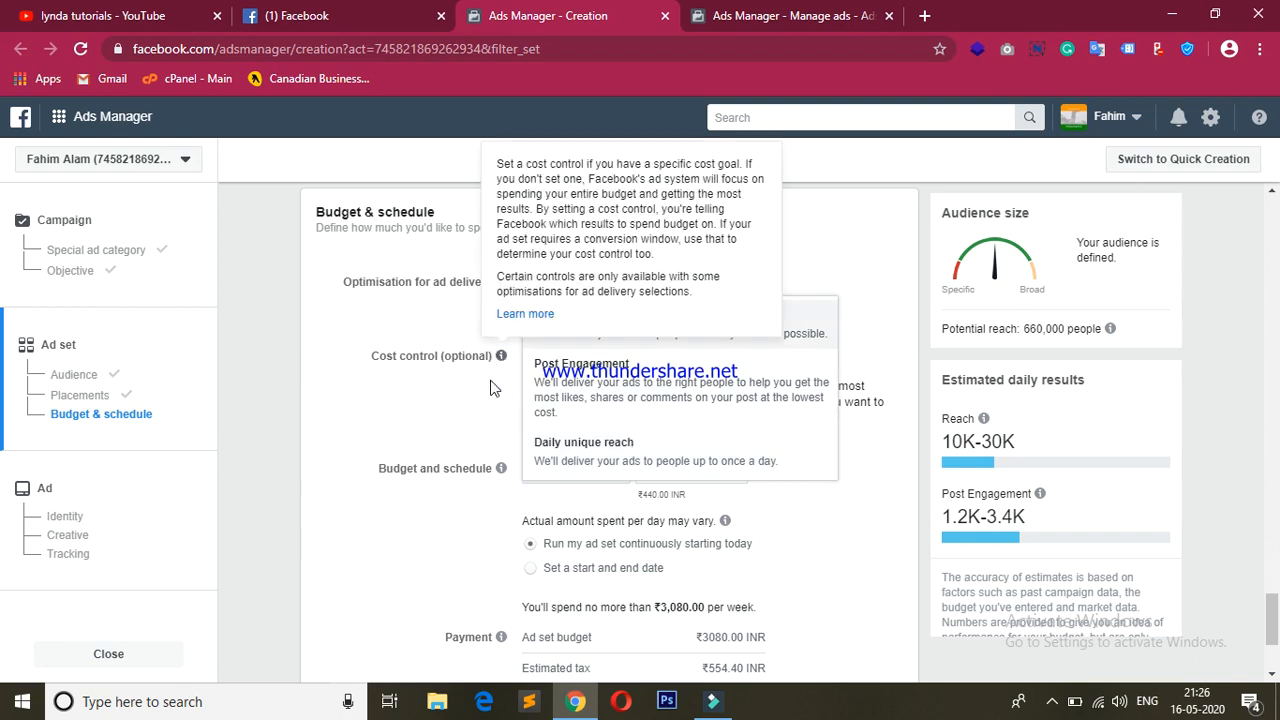
click(338, 380)
mouse_move(501, 355)
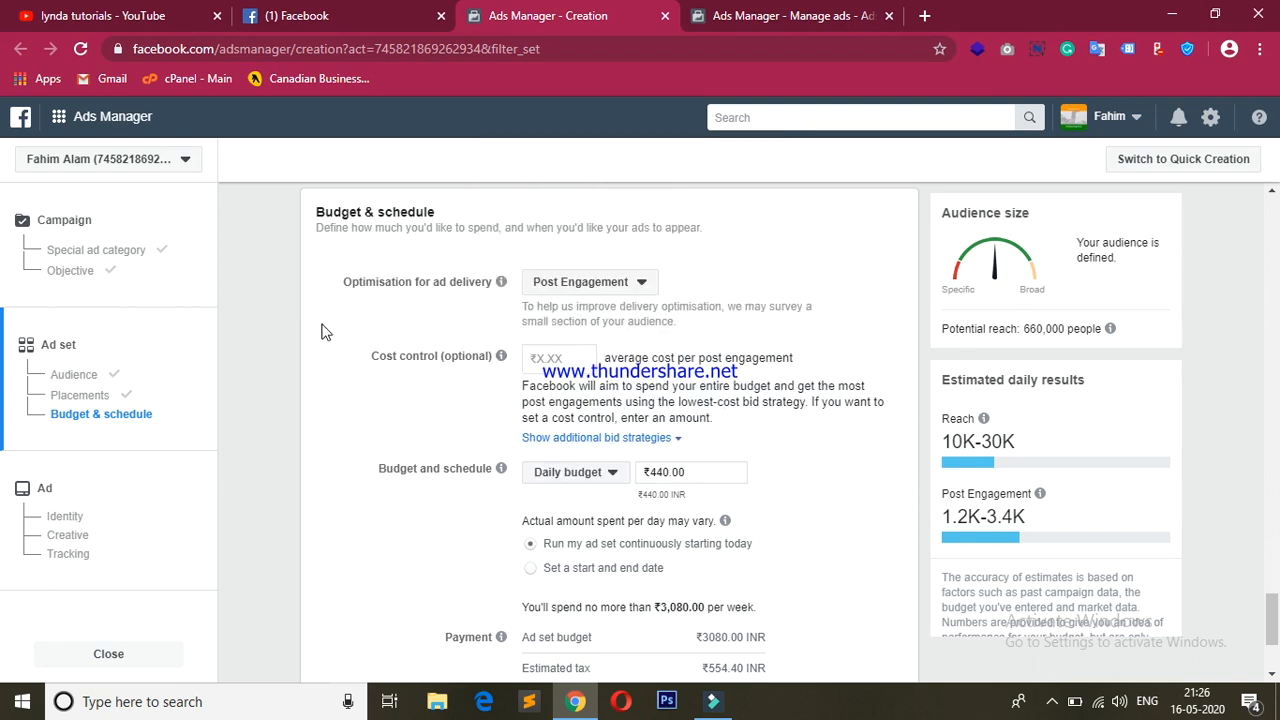
- Select Post Engagement as the ad delivery optimisation, dismissing the bulk locations dialog, and leave the optional cost control empty
click(605, 286)
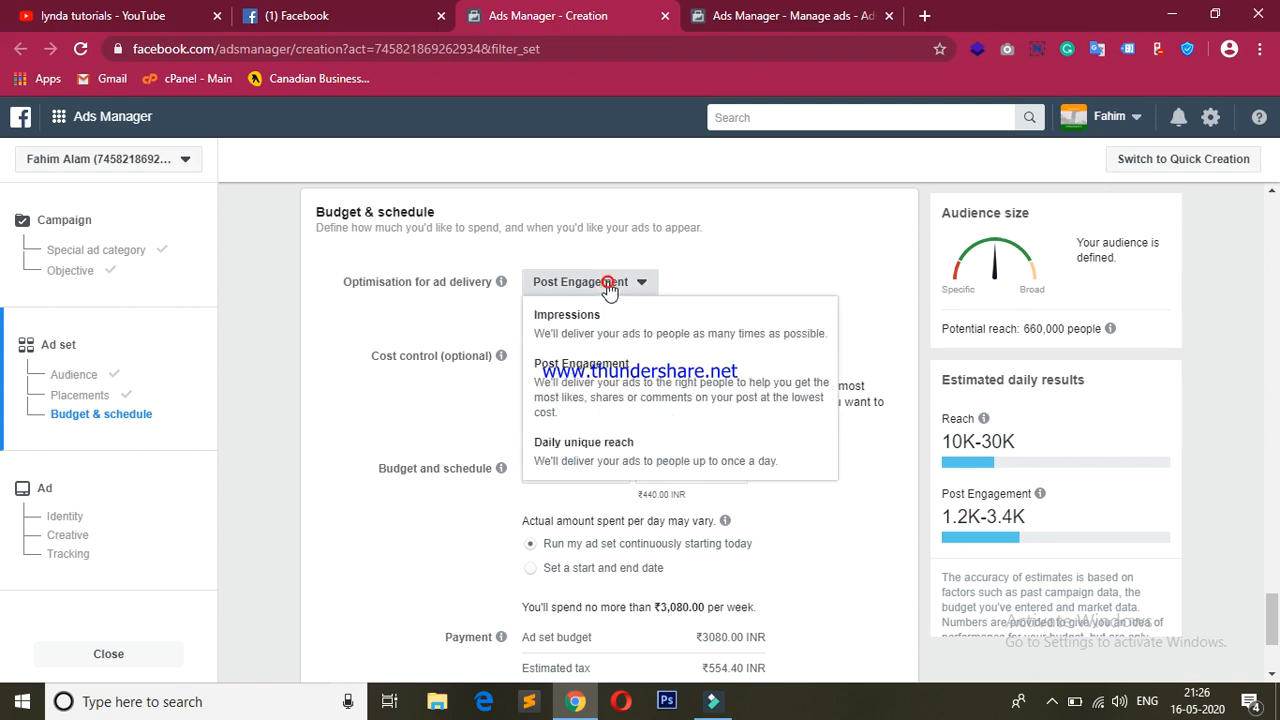
click(605, 379)
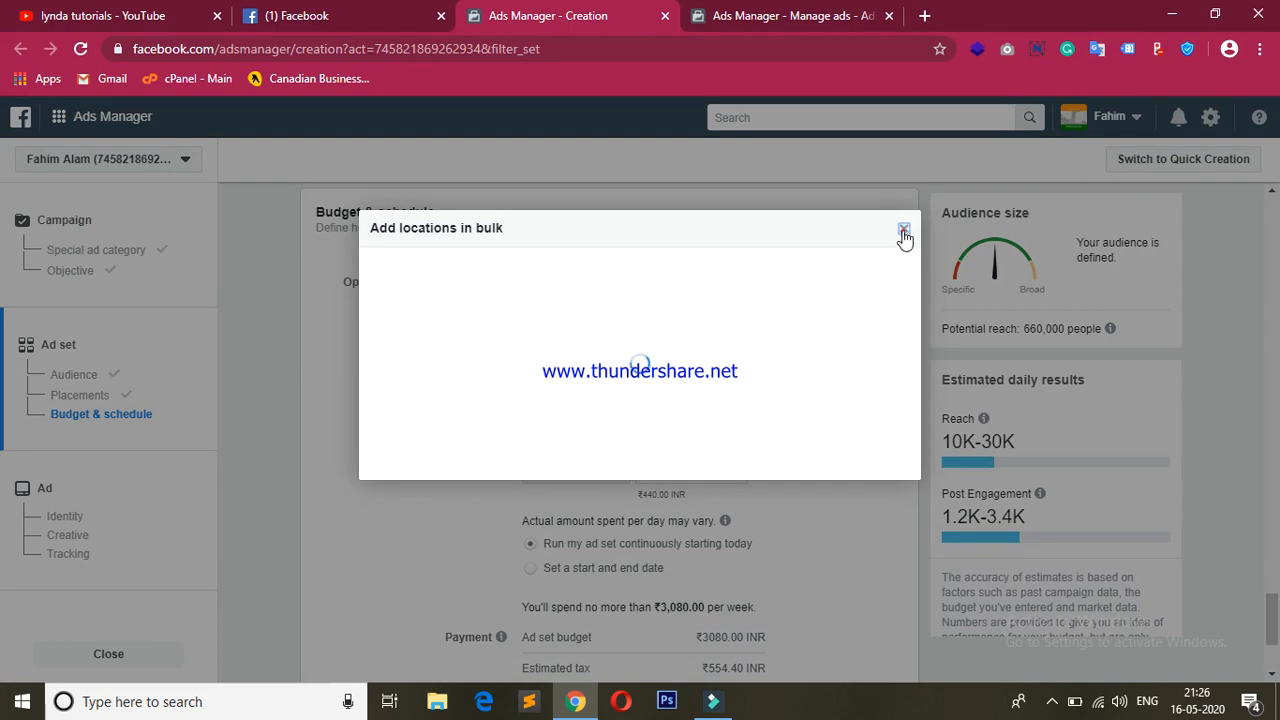
click(903, 231)
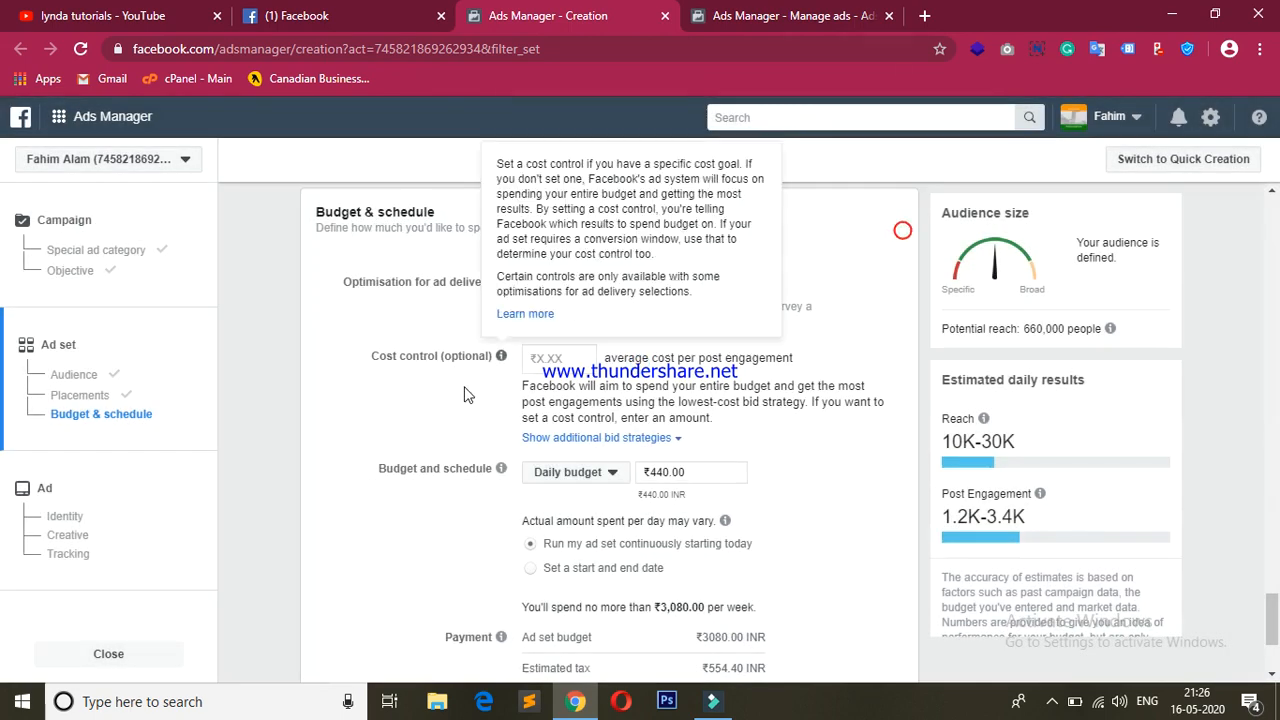
click(575, 357)
click(321, 366)
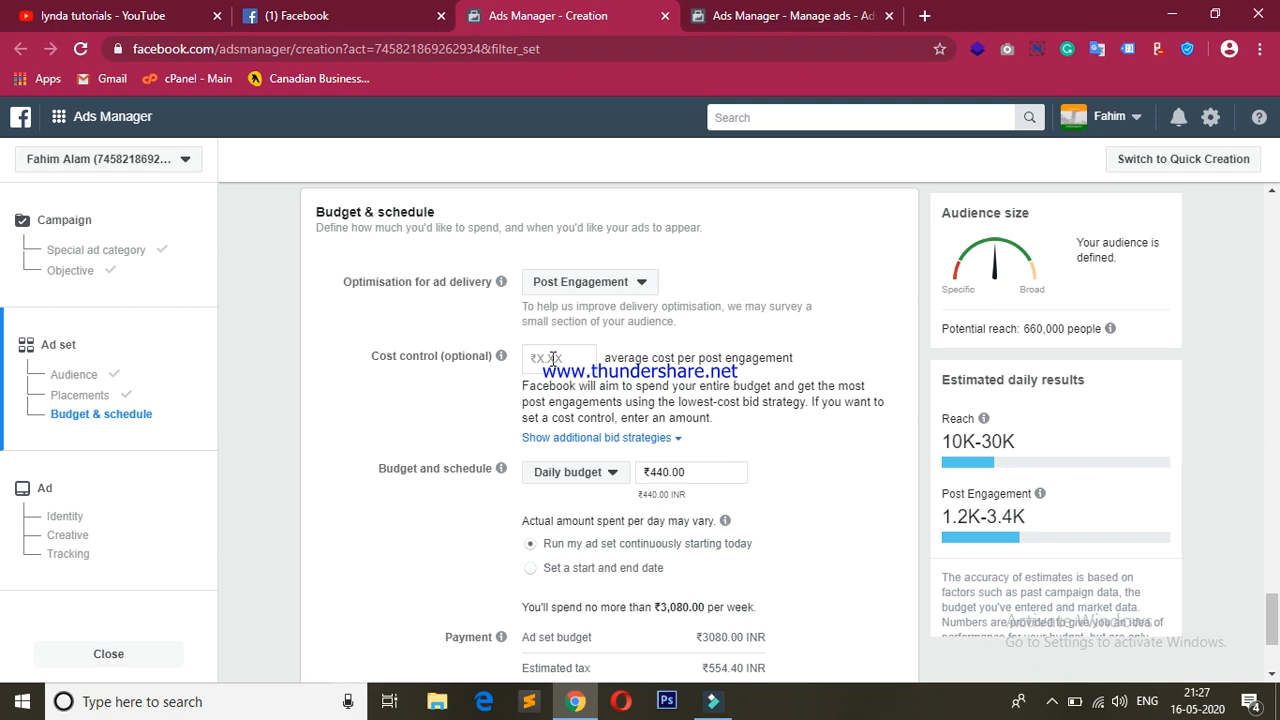
click(373, 419)
click(370, 434)
- Set the ad set's daily budget to ₹200 and dismiss the bulk locations dialog
scroll(371, 437, down, 2)
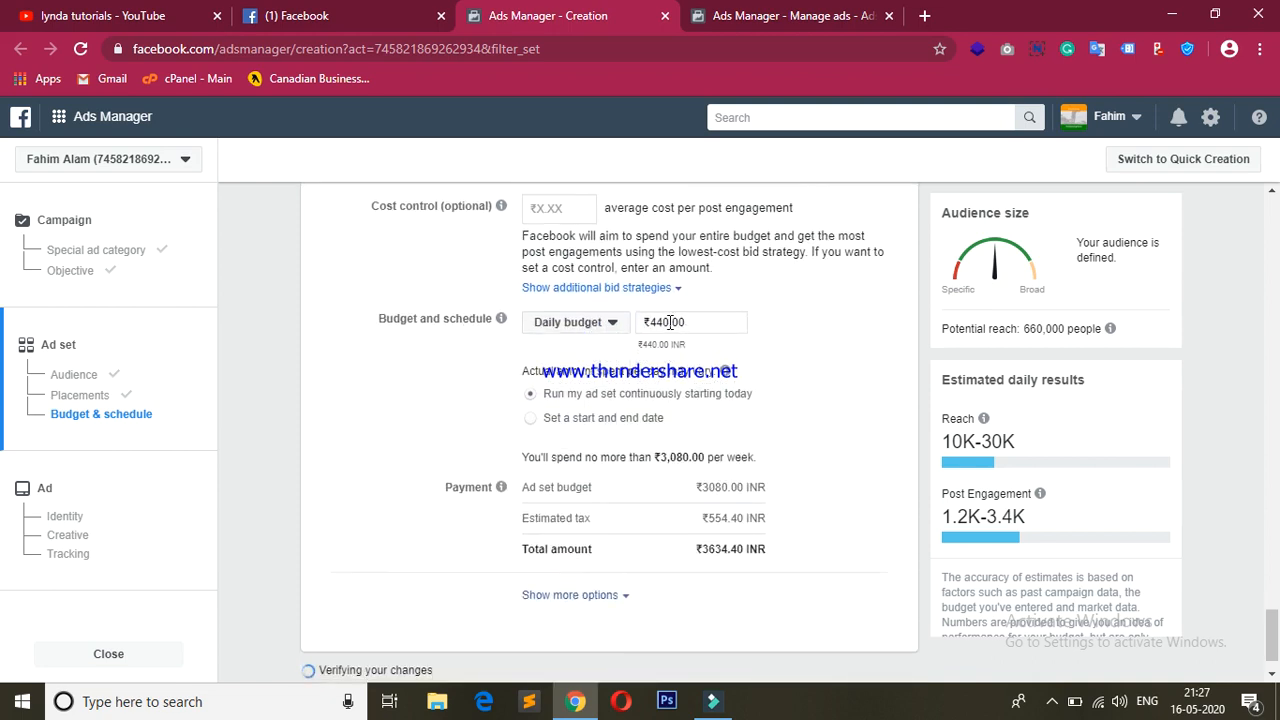
click(613, 322)
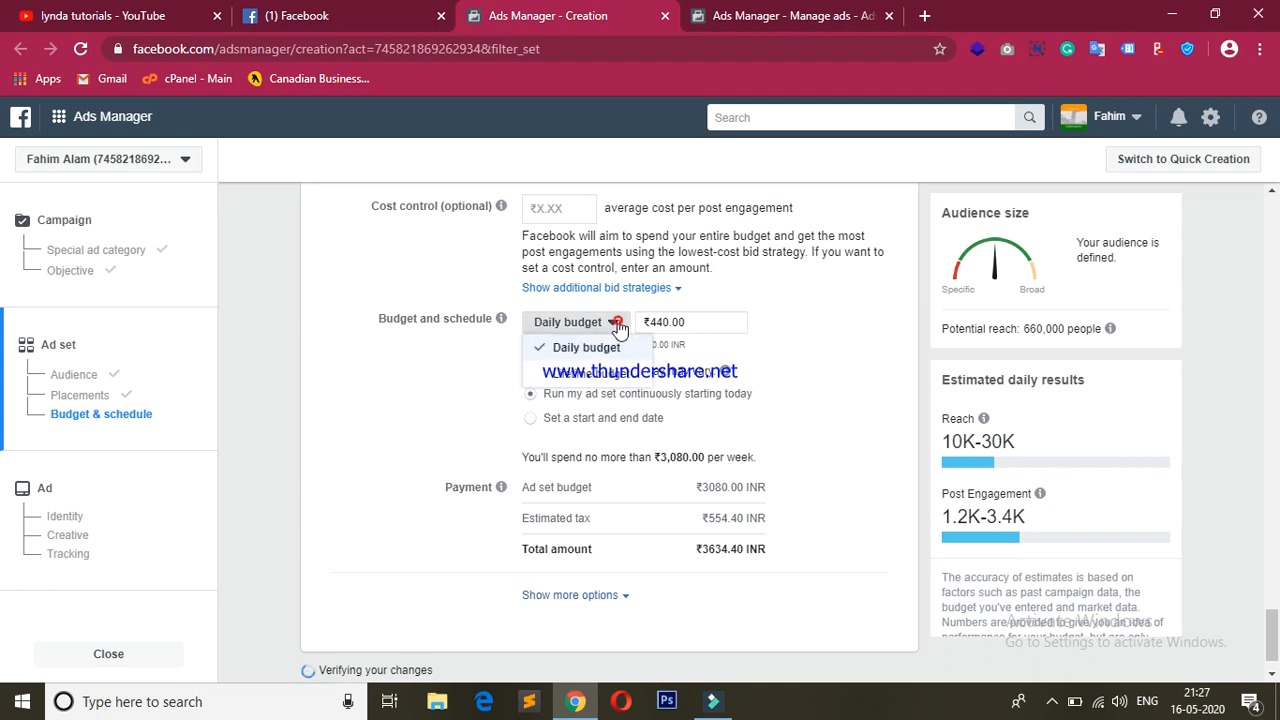
click(394, 358)
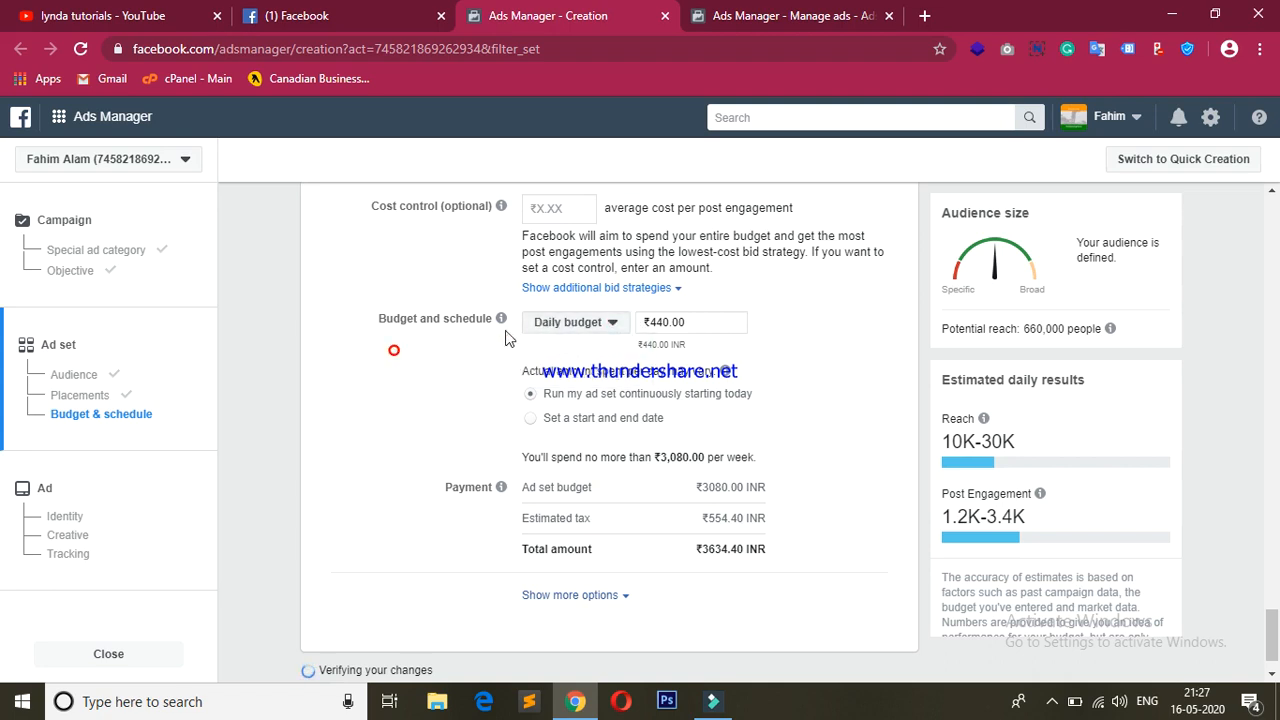
click(600, 325)
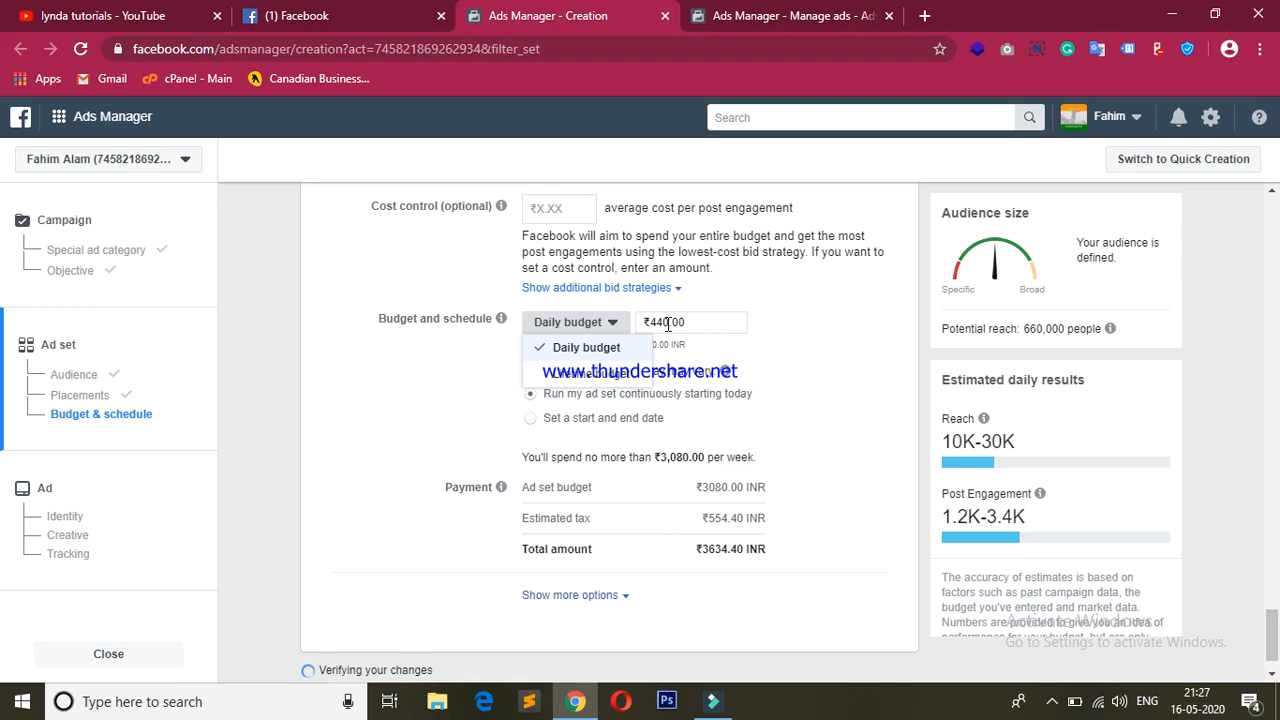
drag(668, 322, 655, 325)
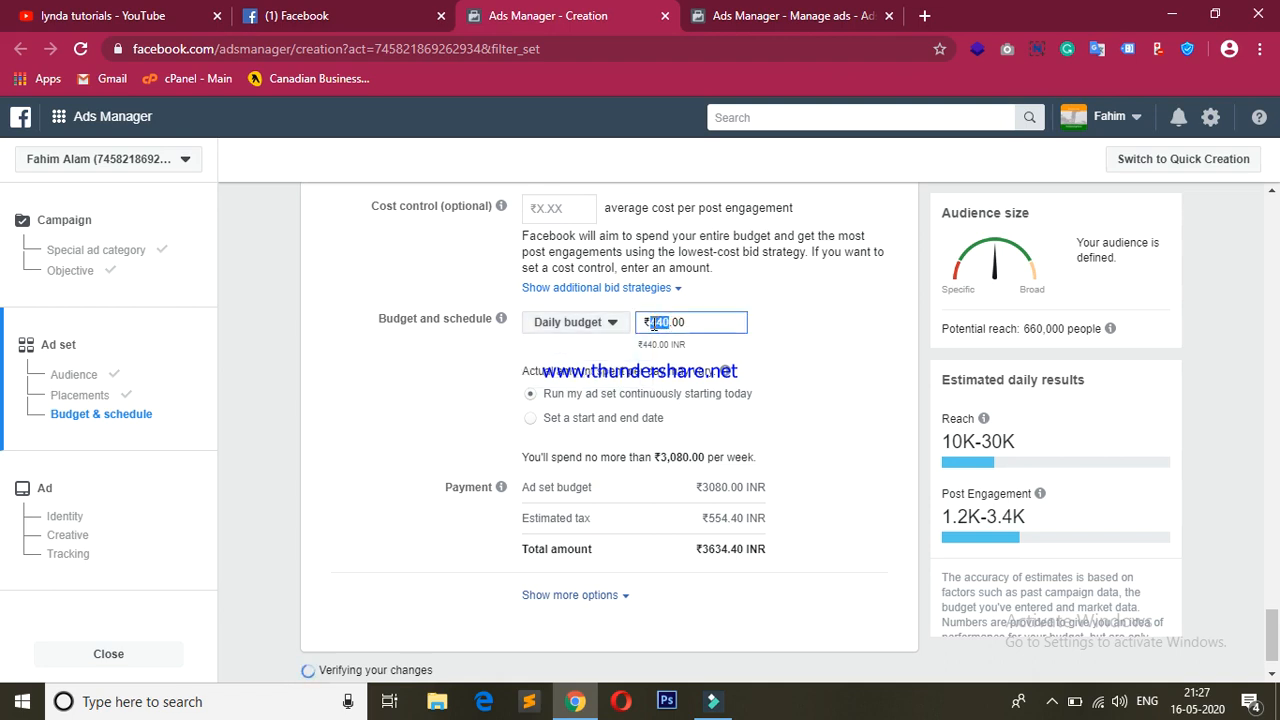
text(200)
click(384, 350)
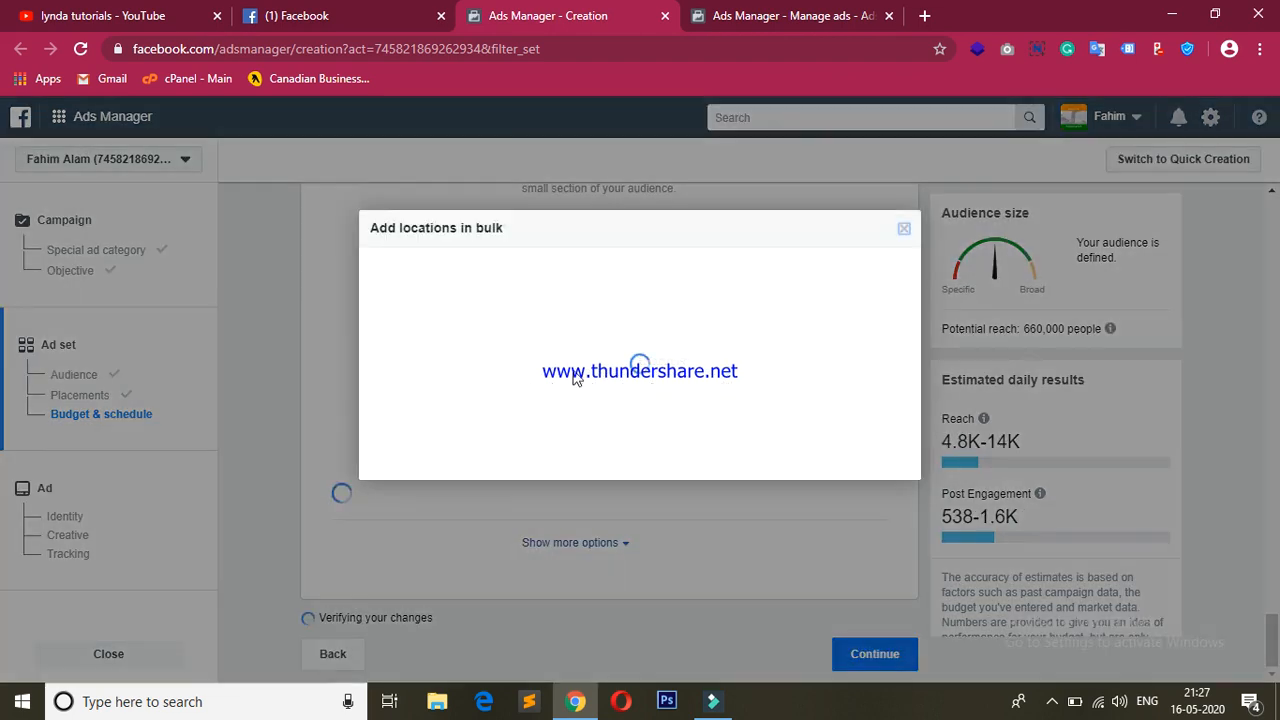
click(904, 228)
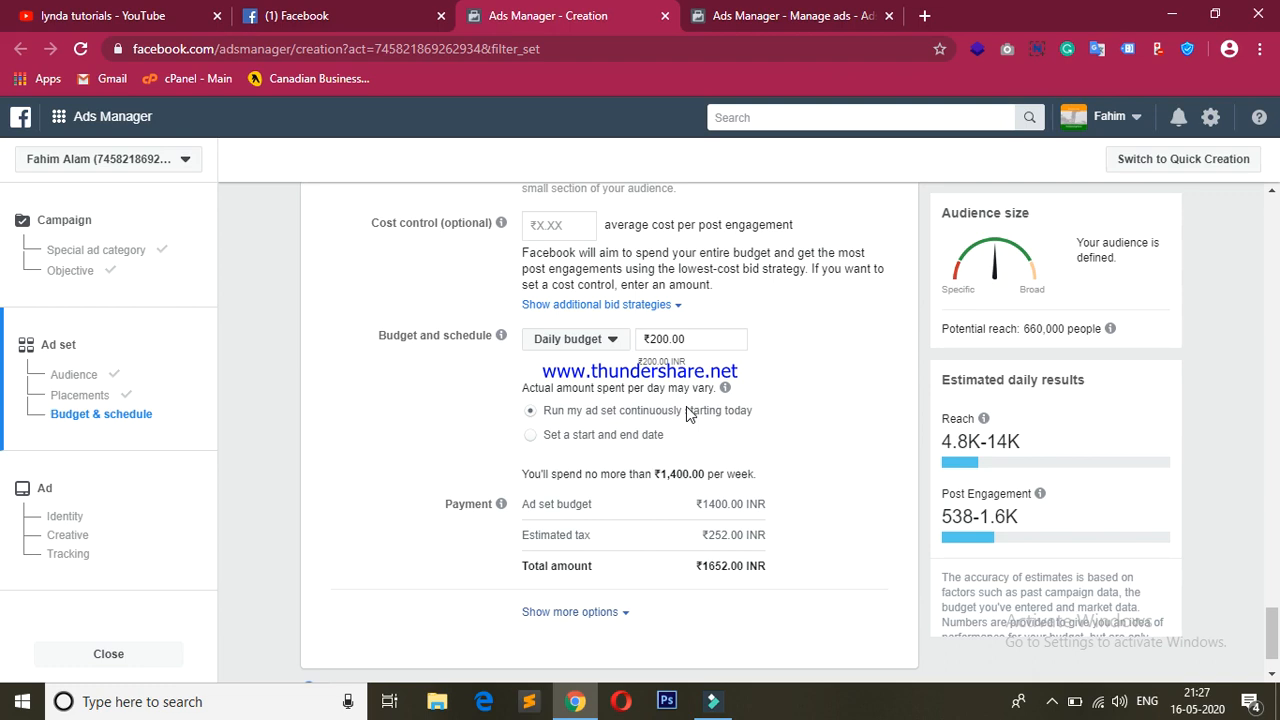
- Schedule the ad set with a start and end date, starting on 17/5/2020, dismissing the bulk locations dialog each time
click(529, 440)
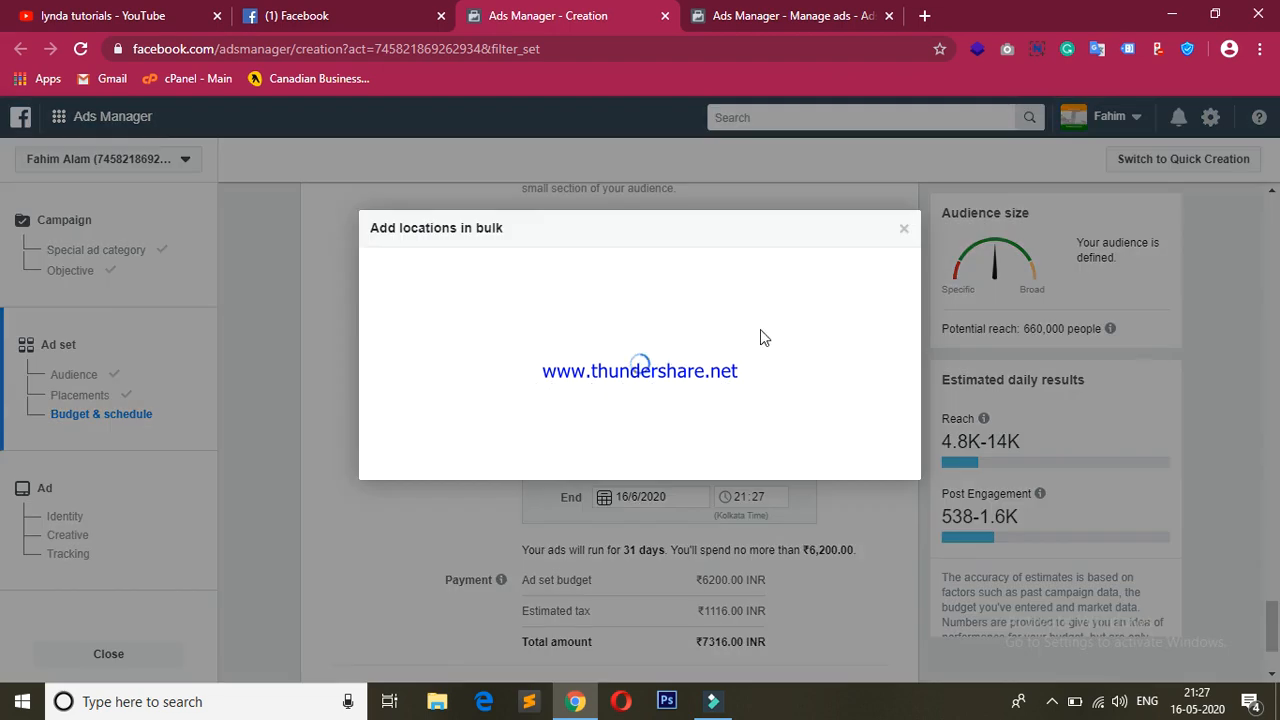
click(905, 234)
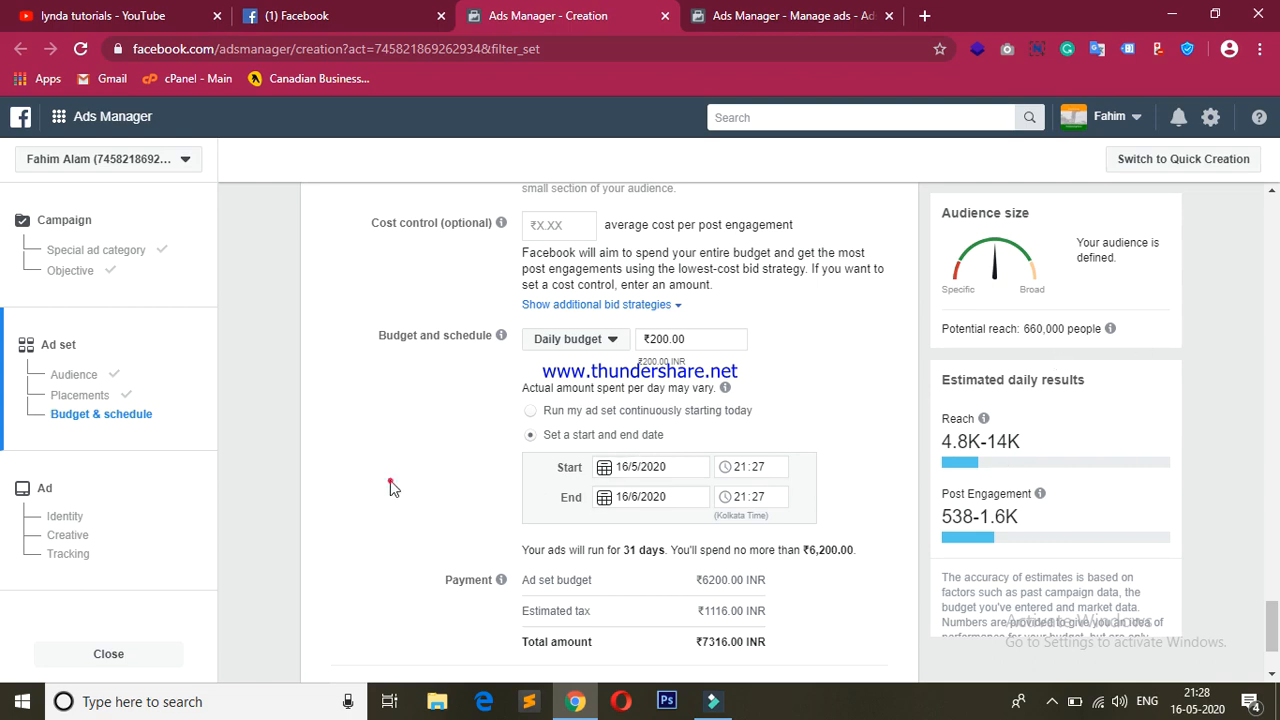
scroll(390, 487, down, 2)
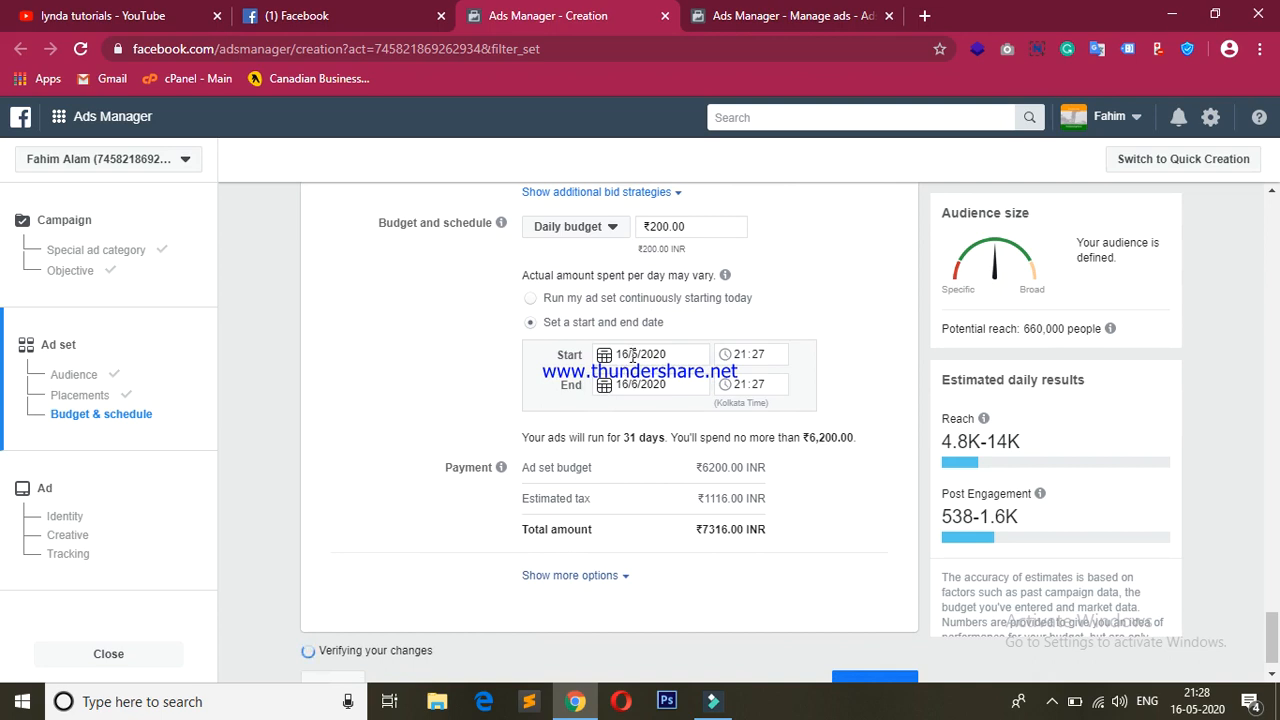
click(633, 356)
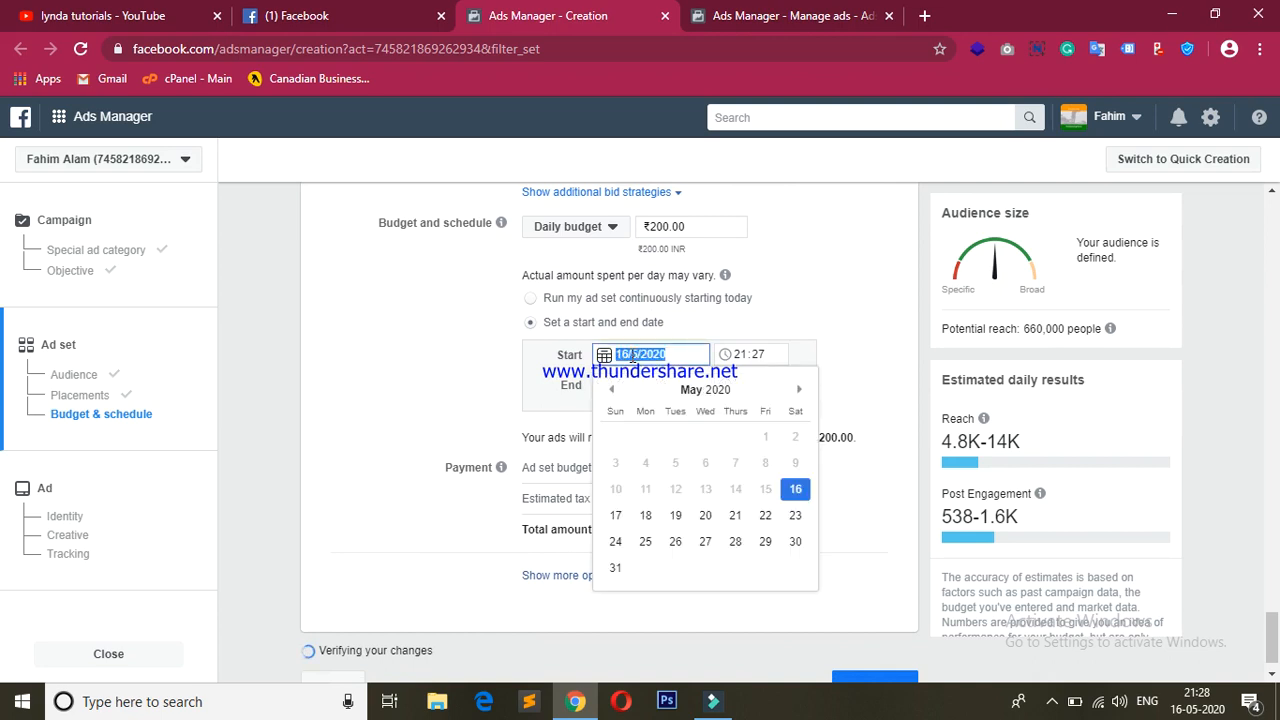
click(617, 514)
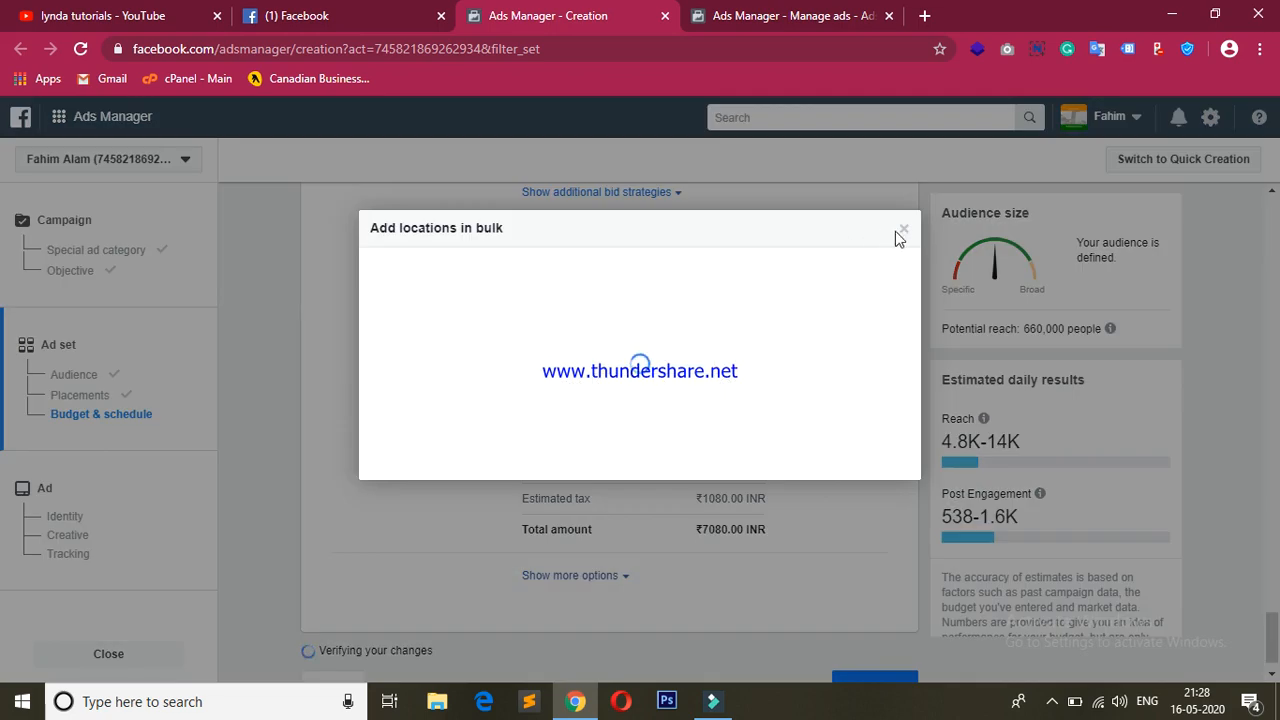
click(903, 230)
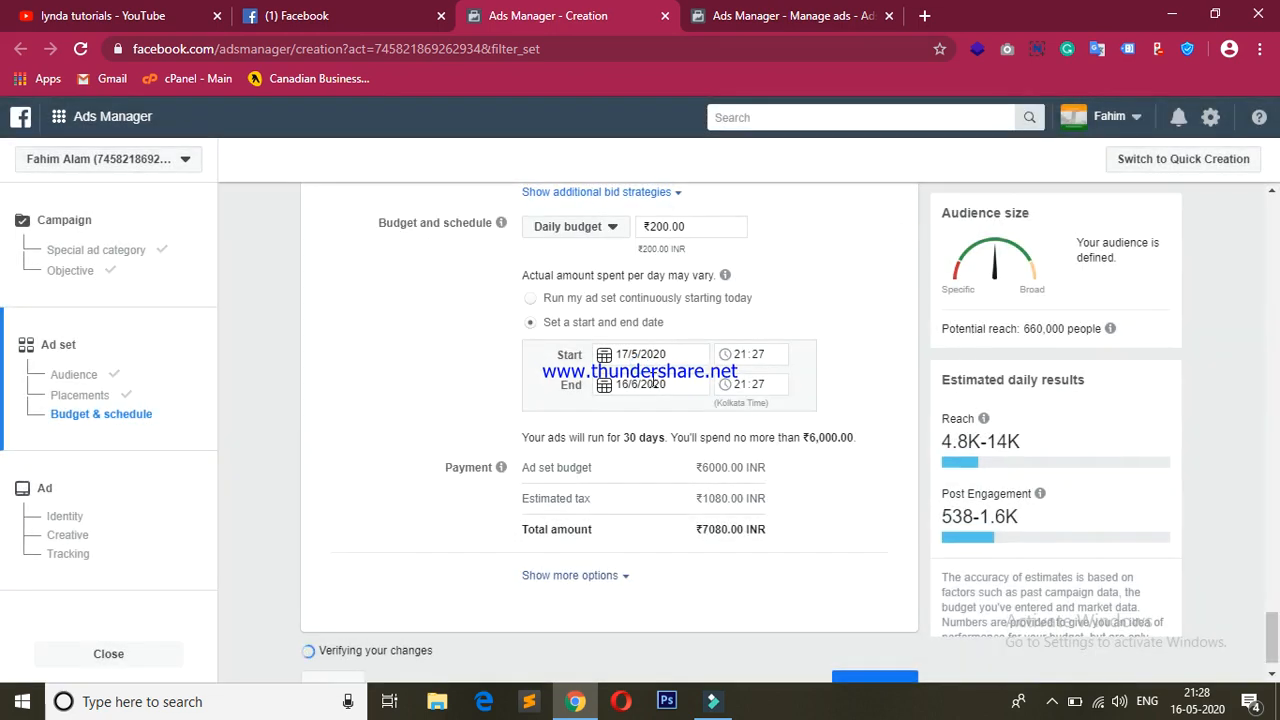
- Set the ad set's end date to 23/5/2020 and dismiss the bulk locations dialog
click(652, 379)
click(610, 416)
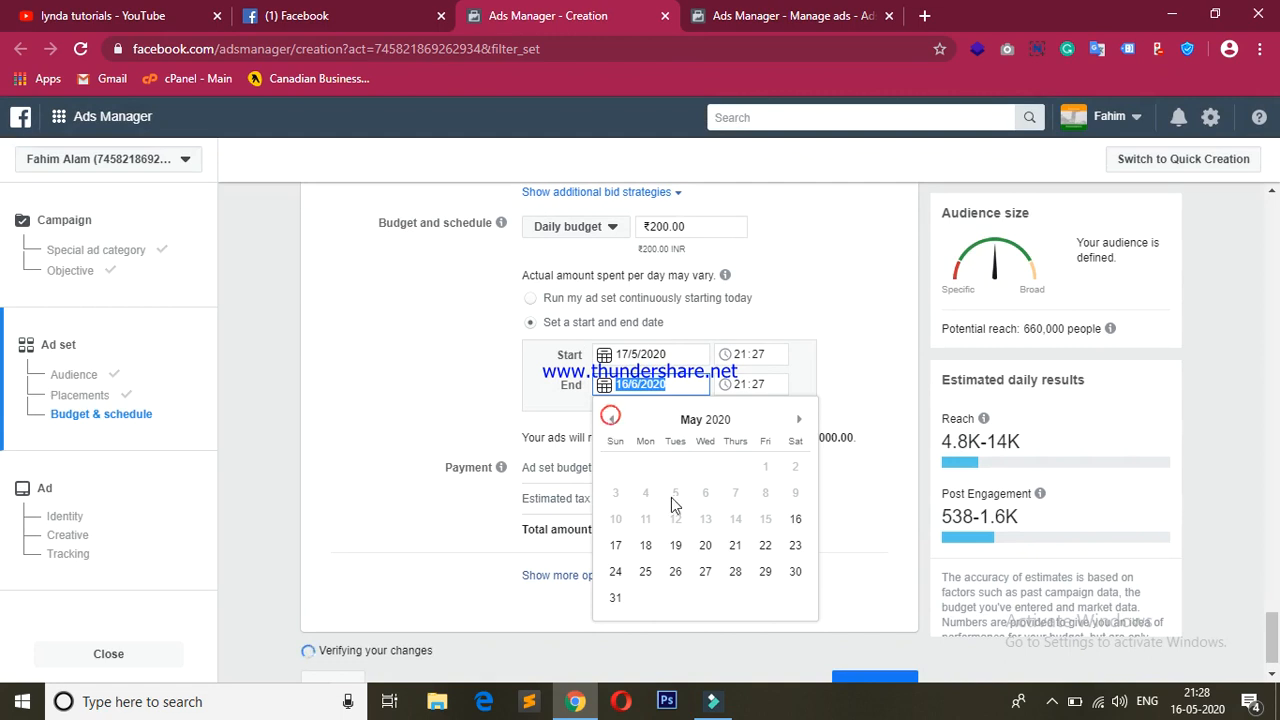
click(793, 545)
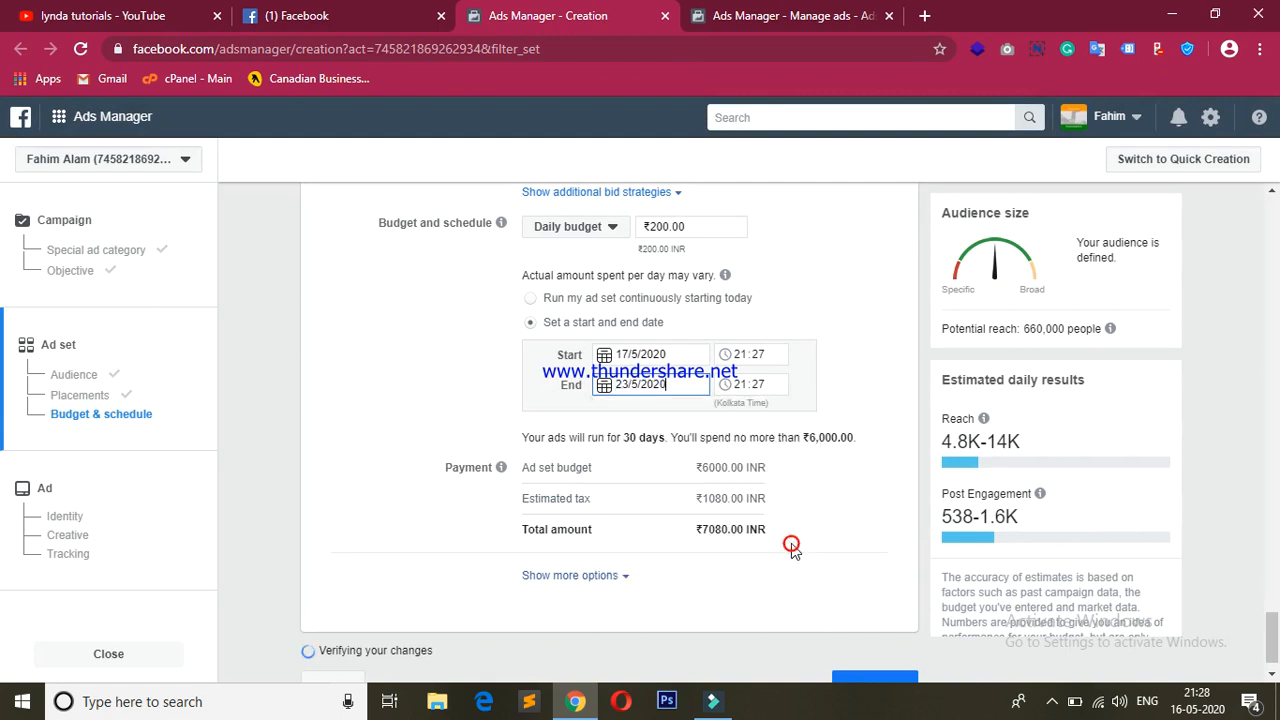
click(386, 403)
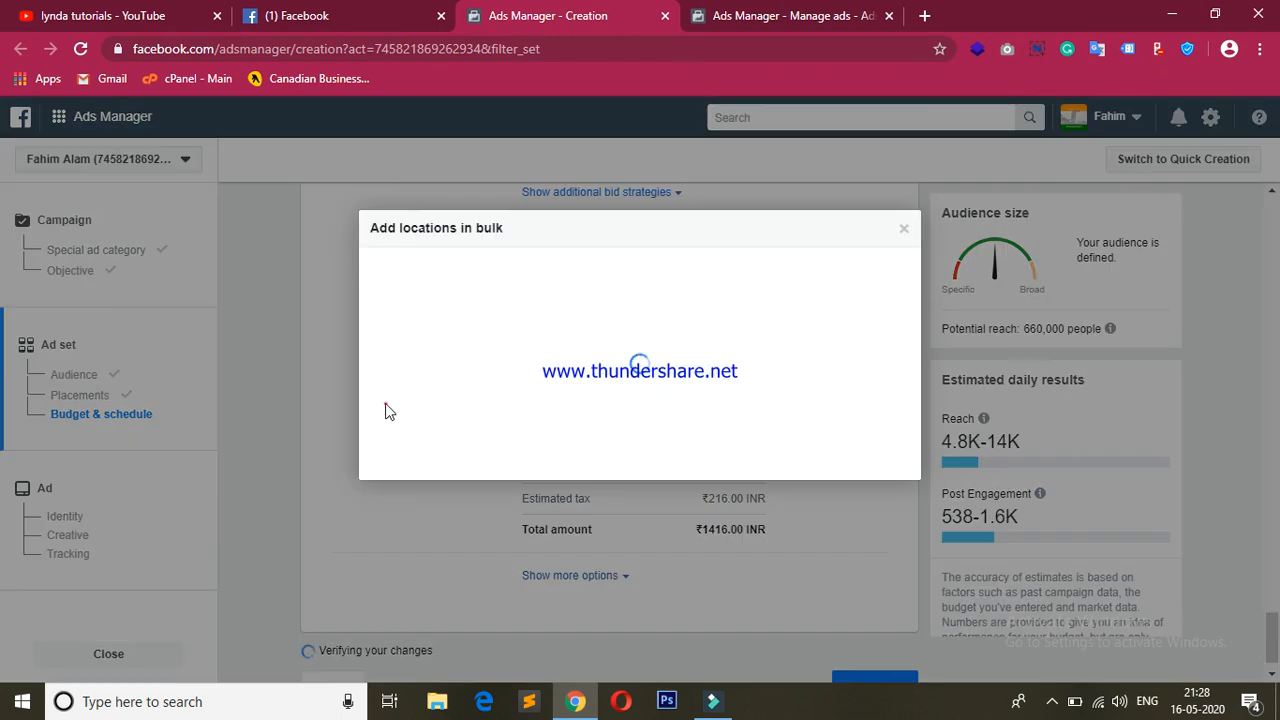
click(904, 230)
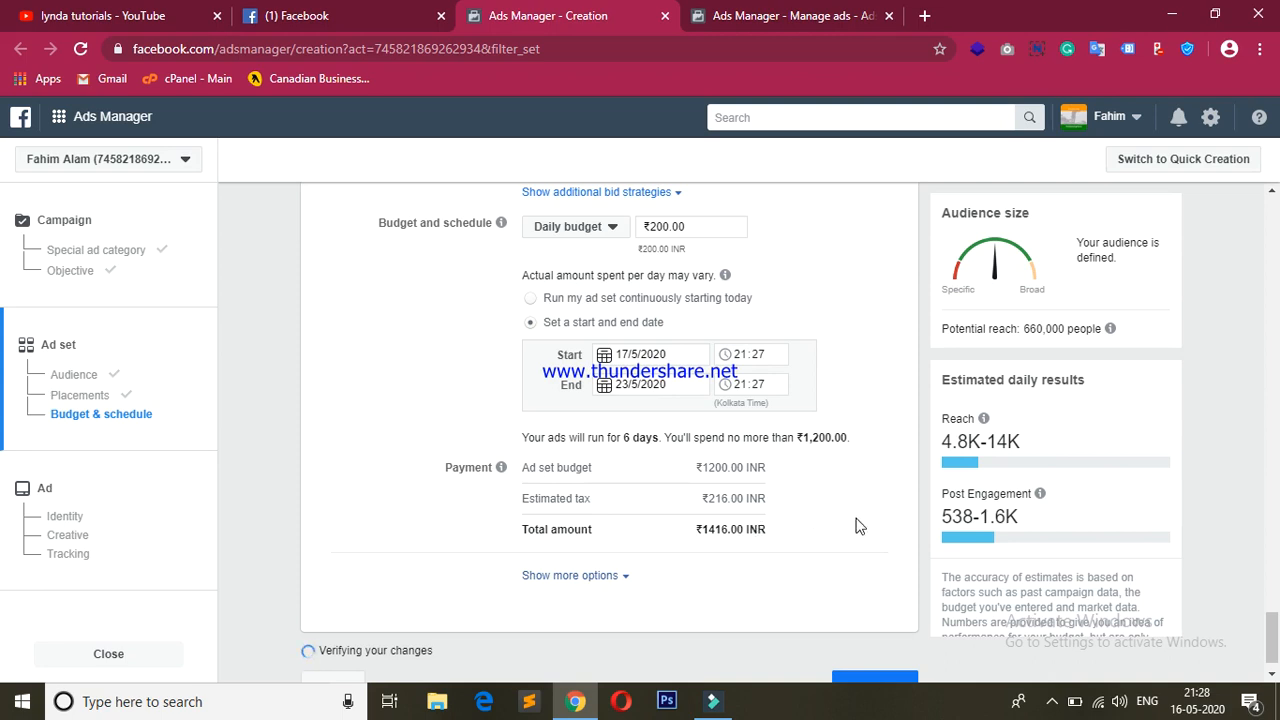
- Switch the ad set's budget type from daily to Lifetime budget and dismiss the bulk locations dialog
scroll(335, 505, up, 2)
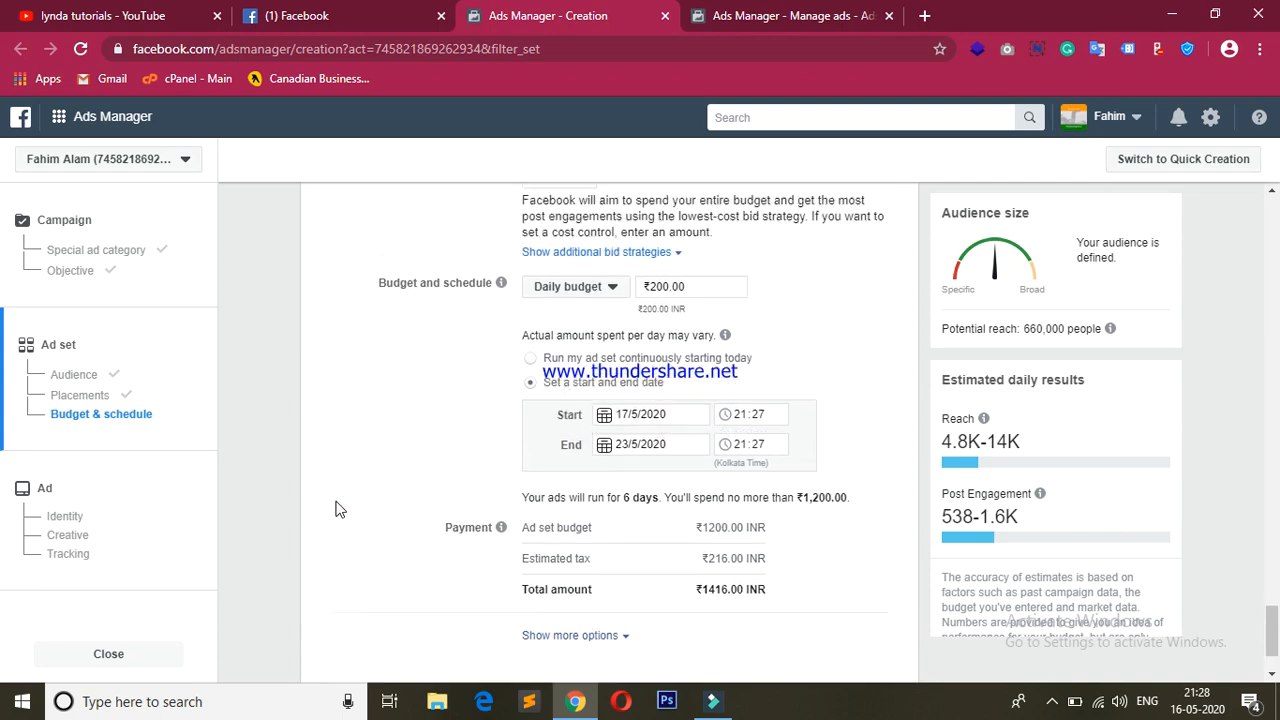
scroll(335, 508, down, 1)
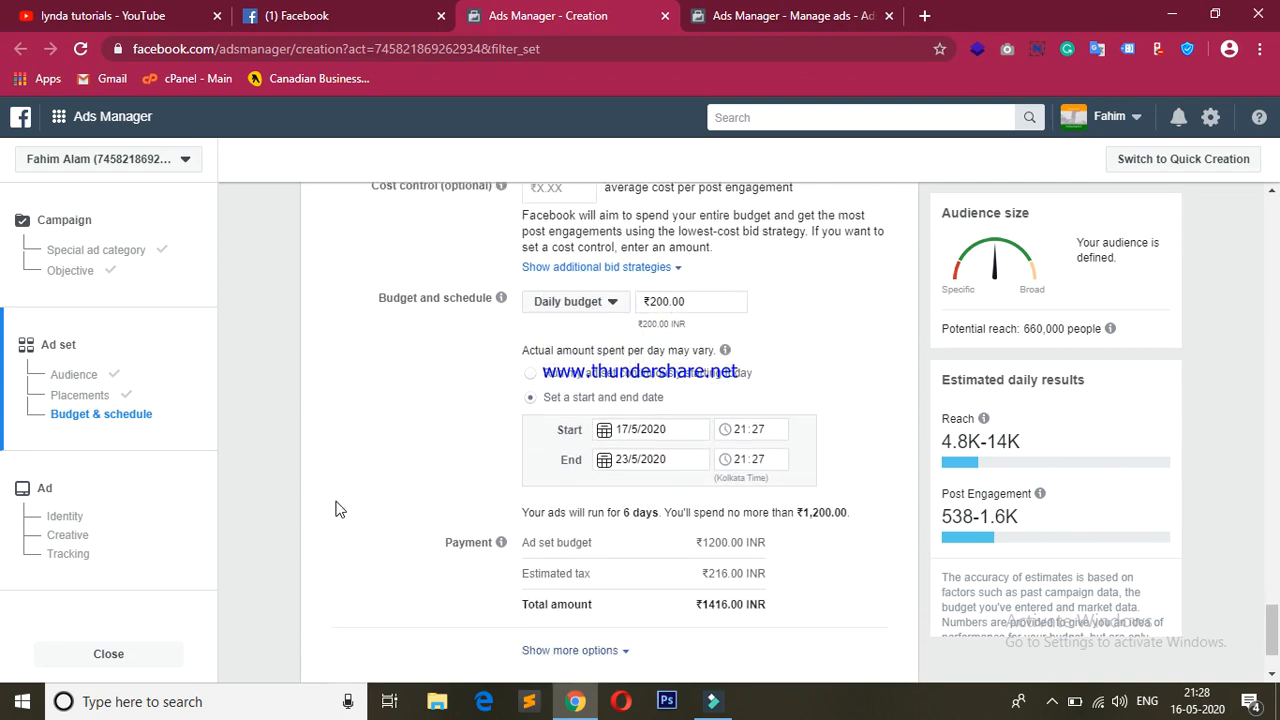
click(603, 303)
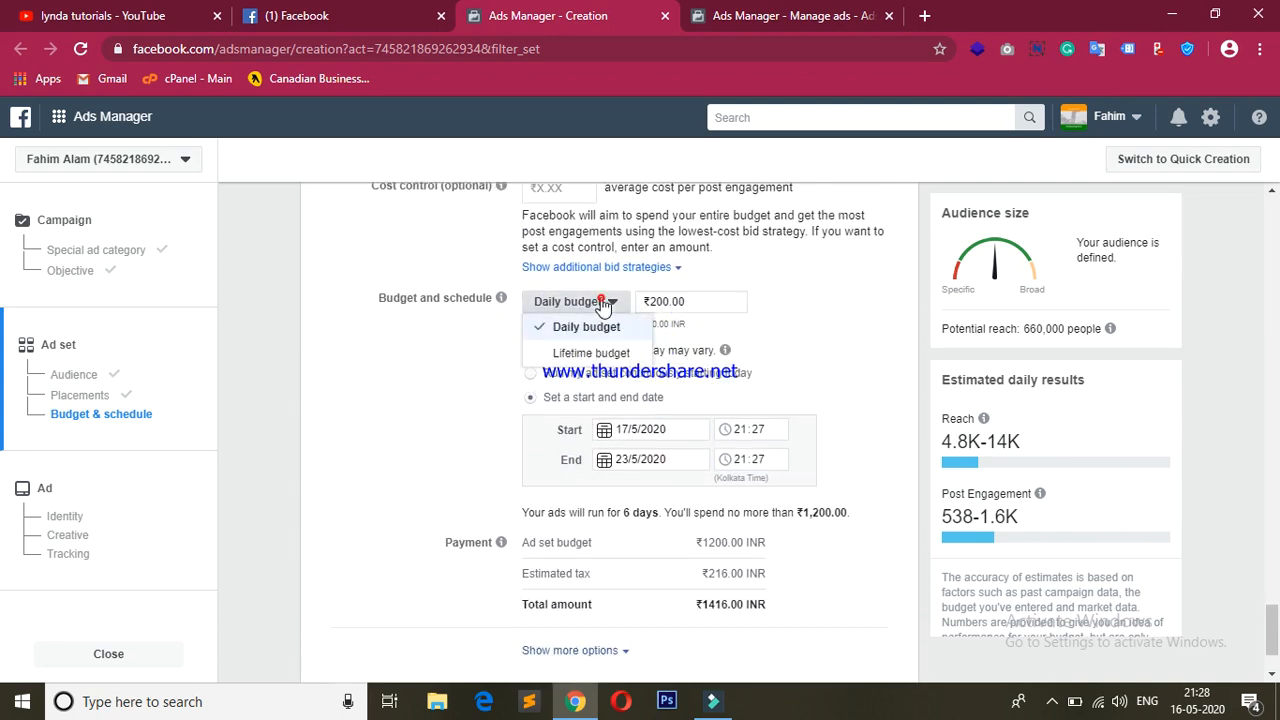
click(591, 353)
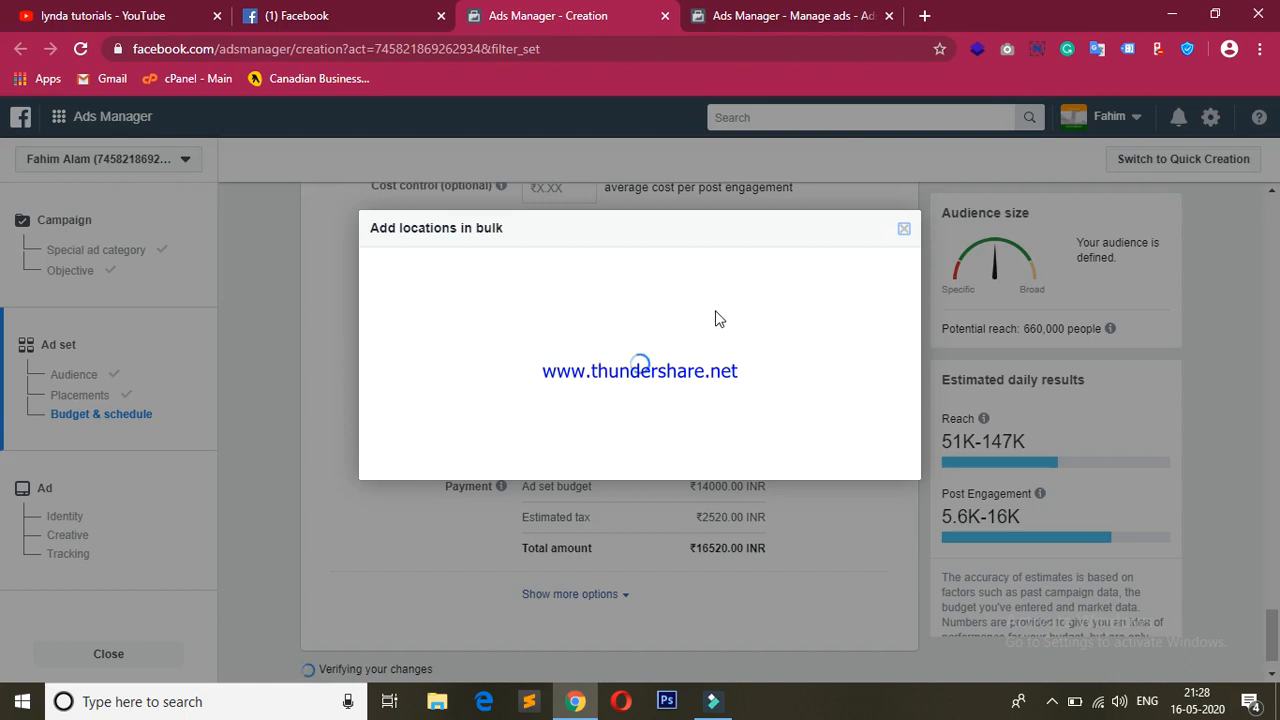
click(905, 232)
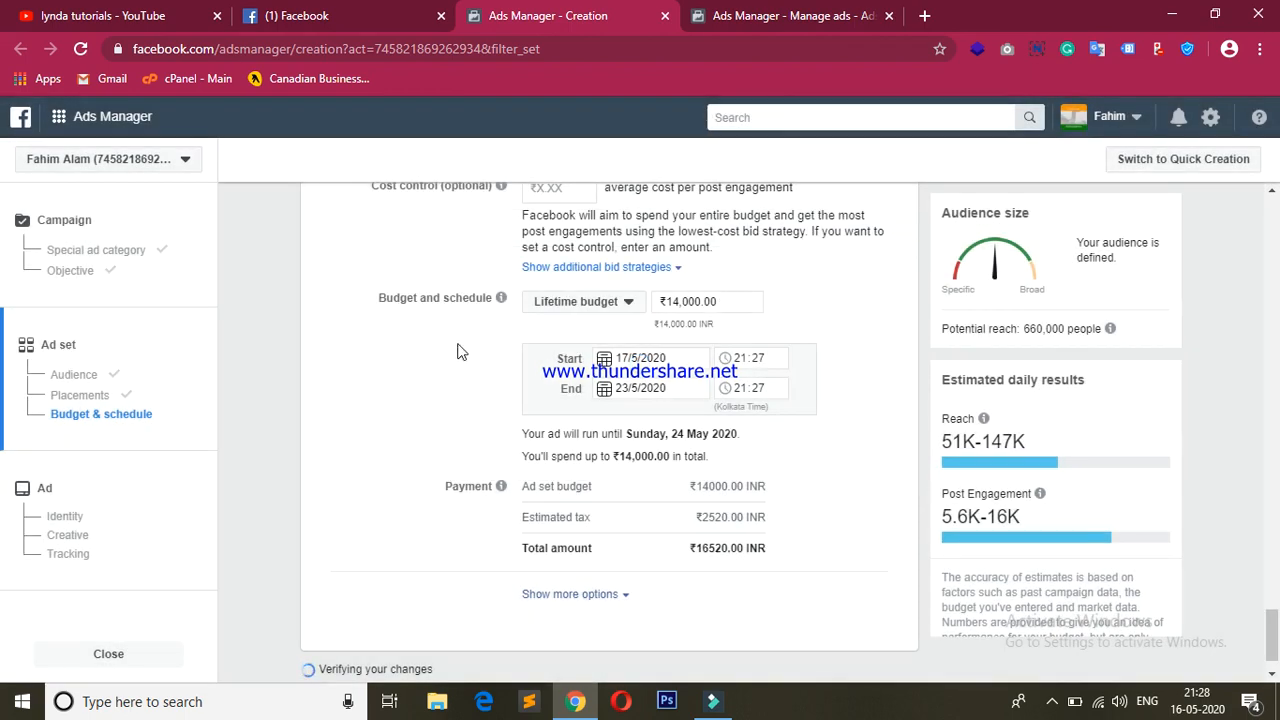
- Set the lifetime budget to ₹1,000, dismiss the bulk locations dialog and look at the start date calendar without changing it
drag(700, 301, 672, 305)
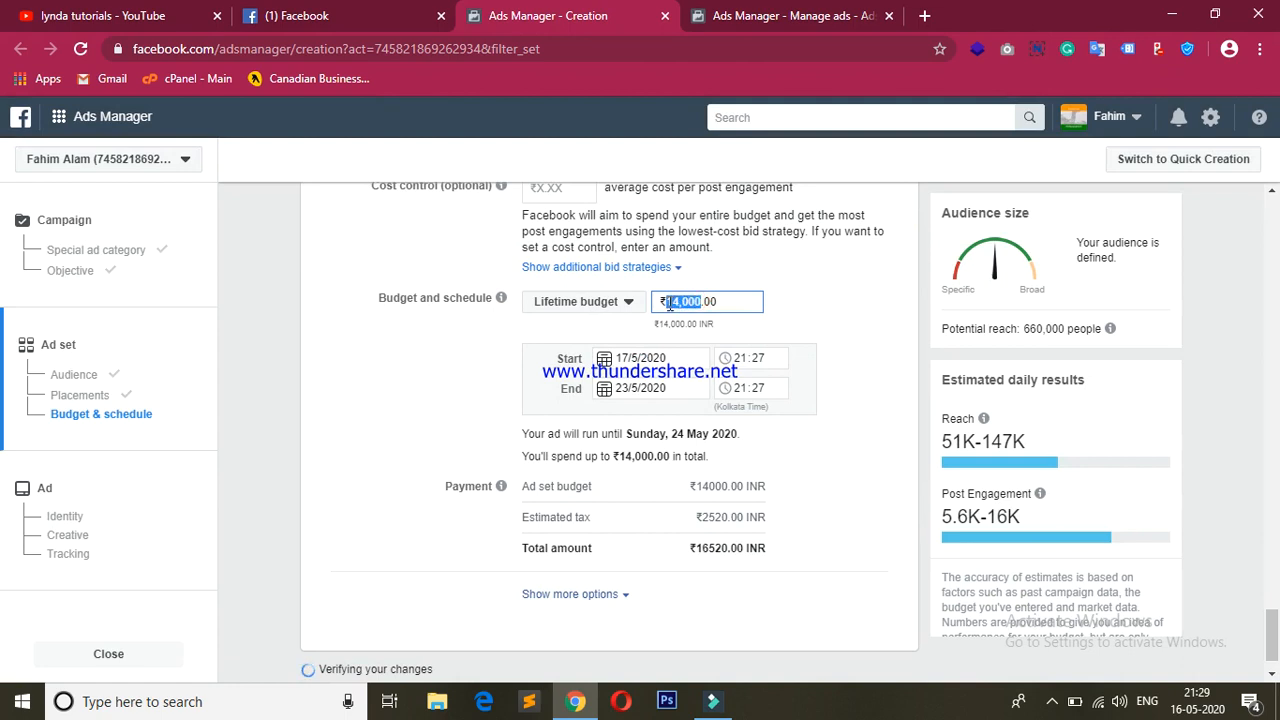
key(BackSpace)
text(000)
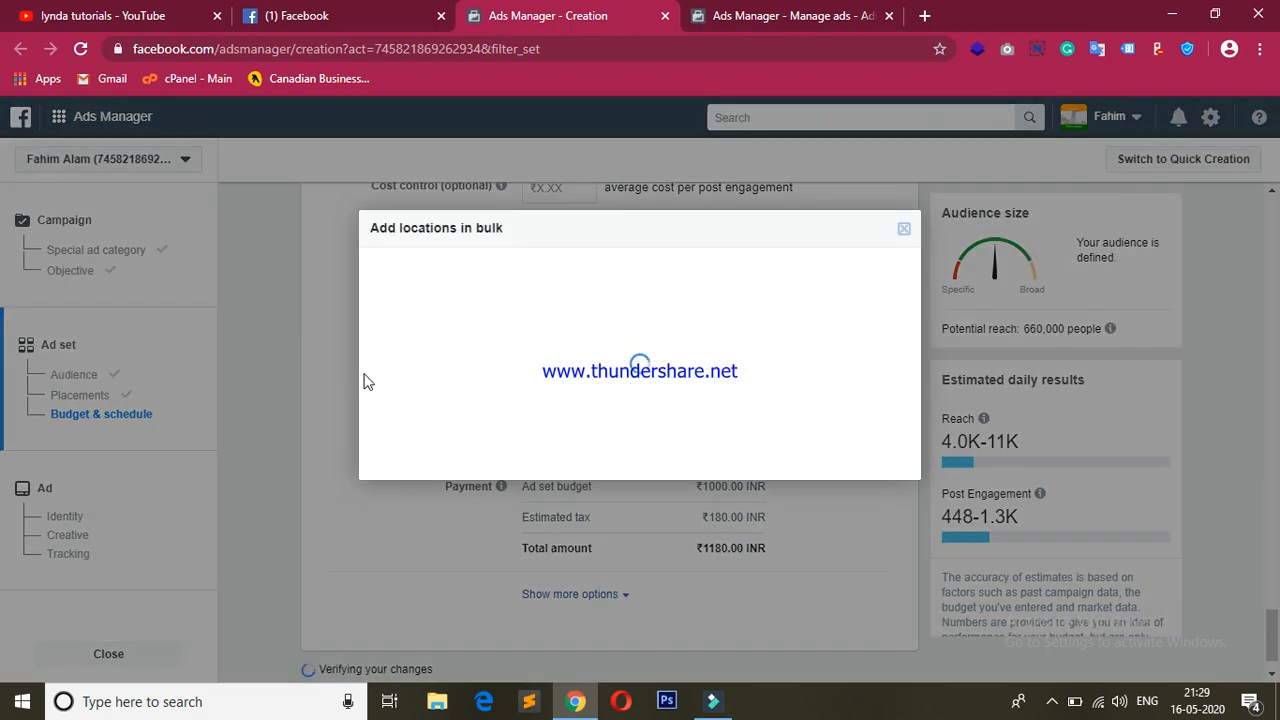
click(903, 230)
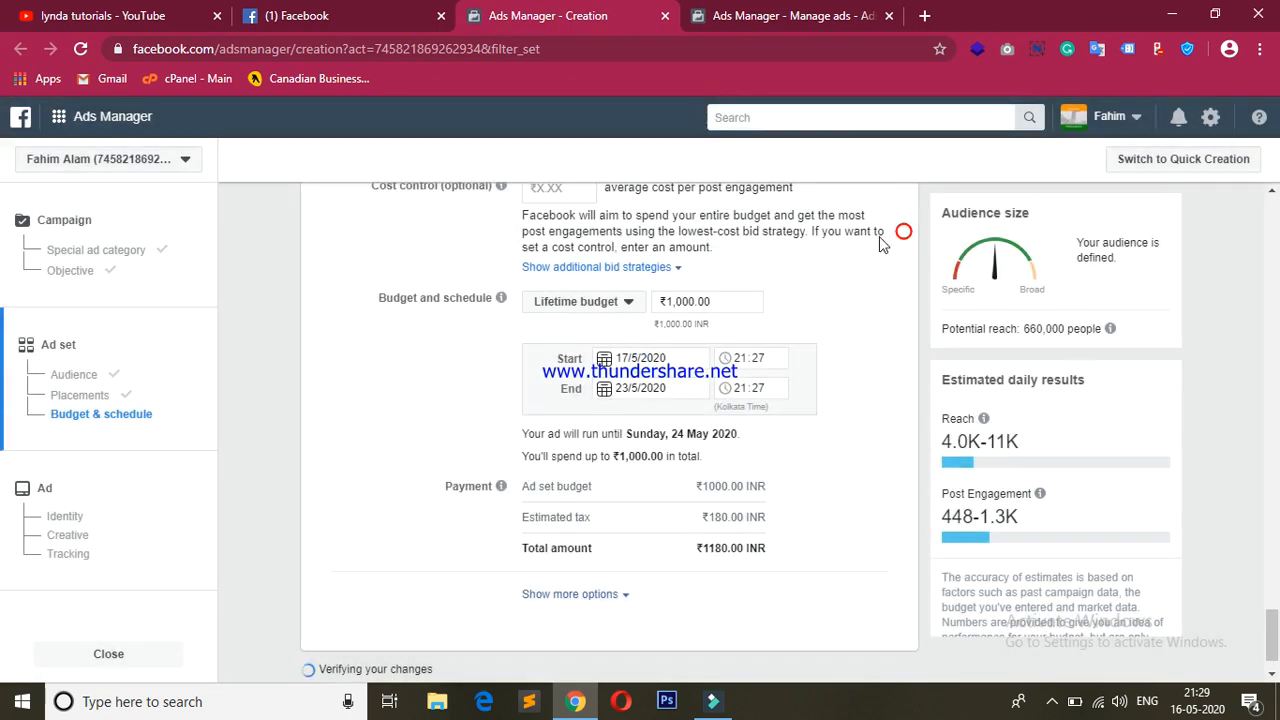
click(354, 385)
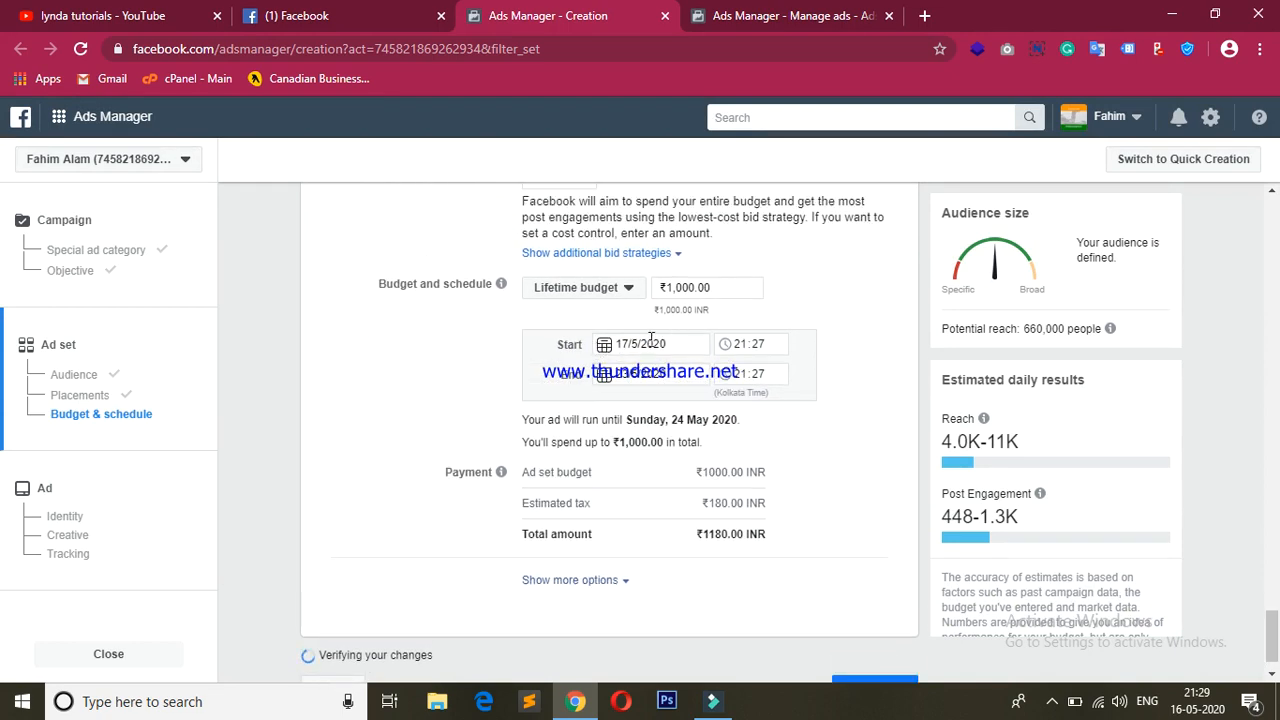
click(651, 338)
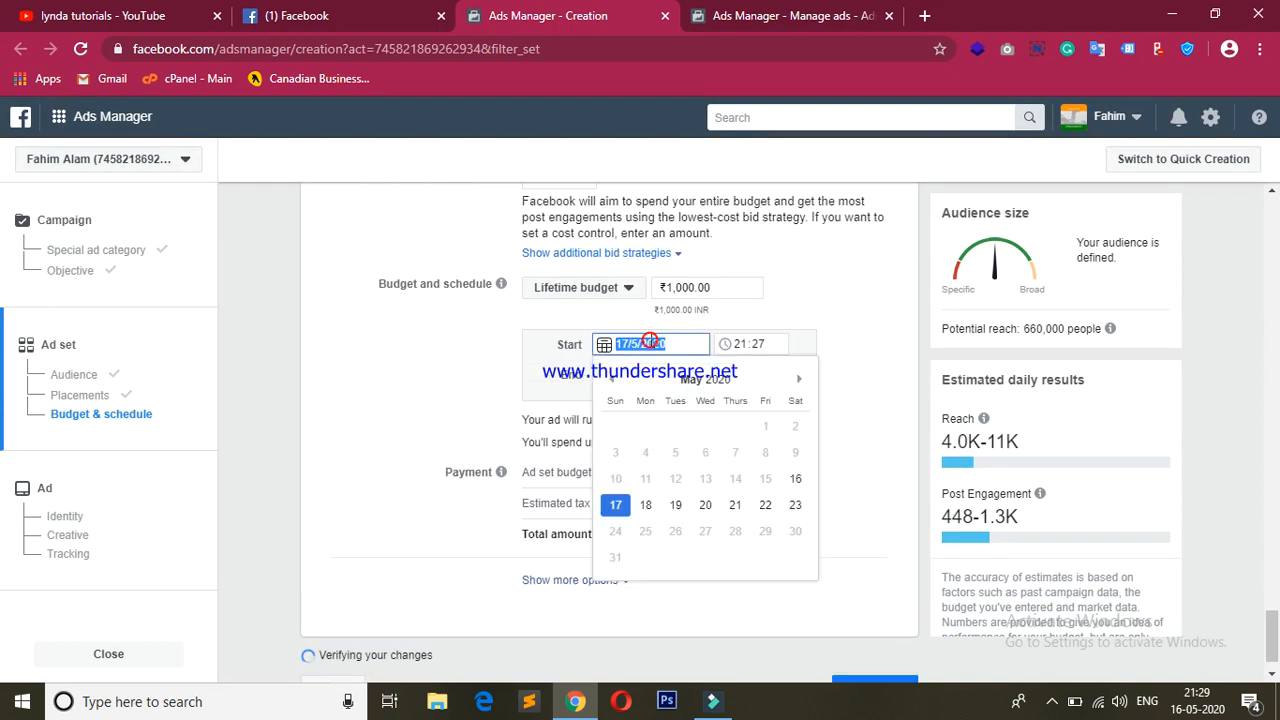
click(357, 371)
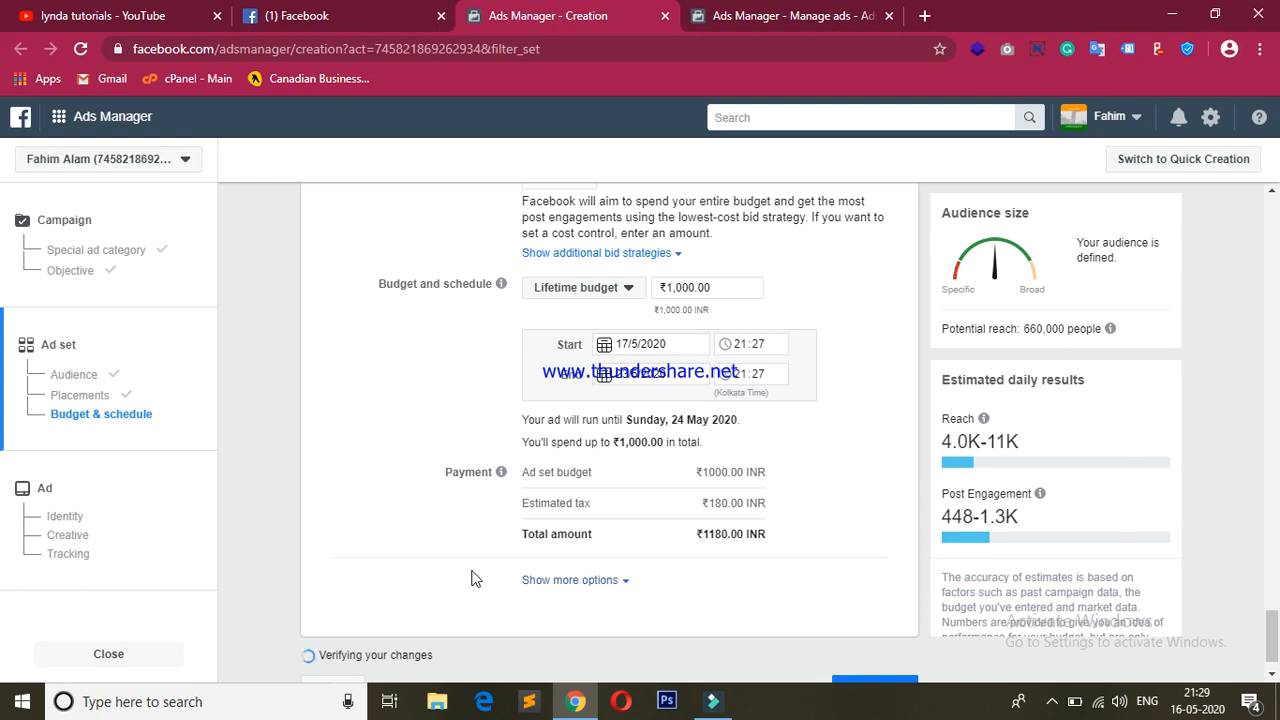
- Reveal the additional budget options and set ad scheduling to Run ads on a schedule, dismissing the bulk locations dialog
click(565, 586)
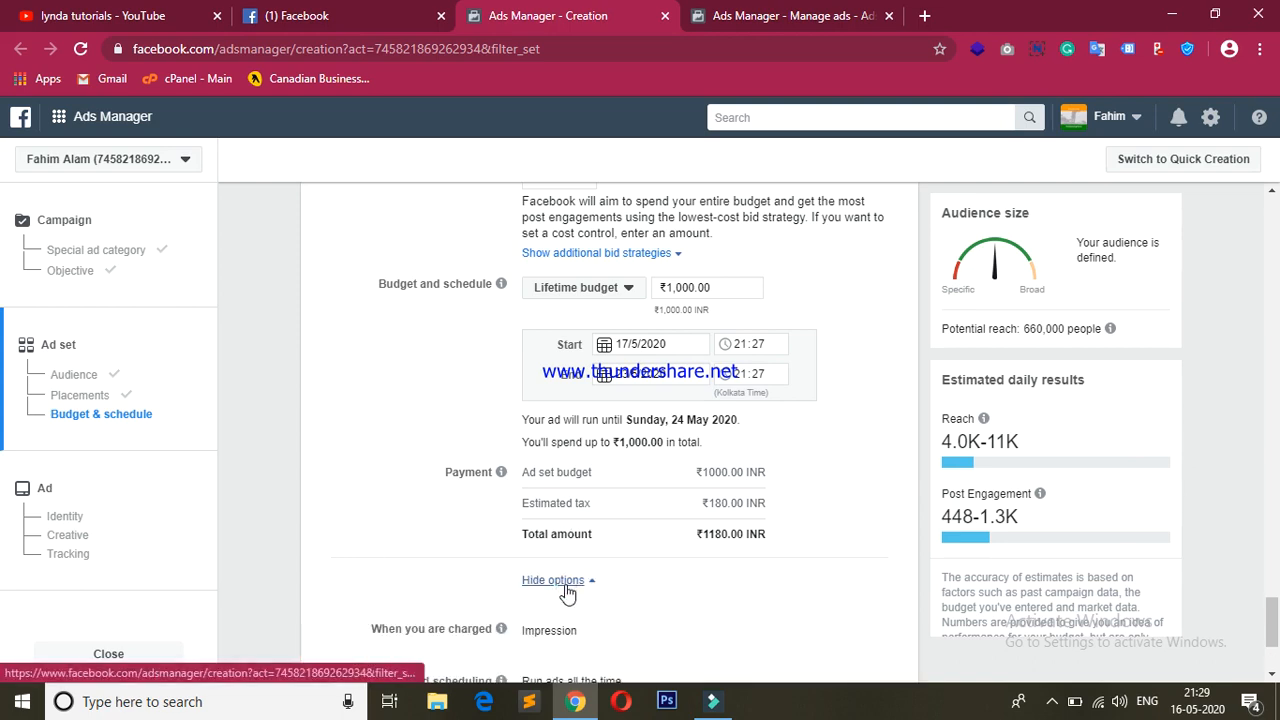
scroll(435, 528, down, 2)
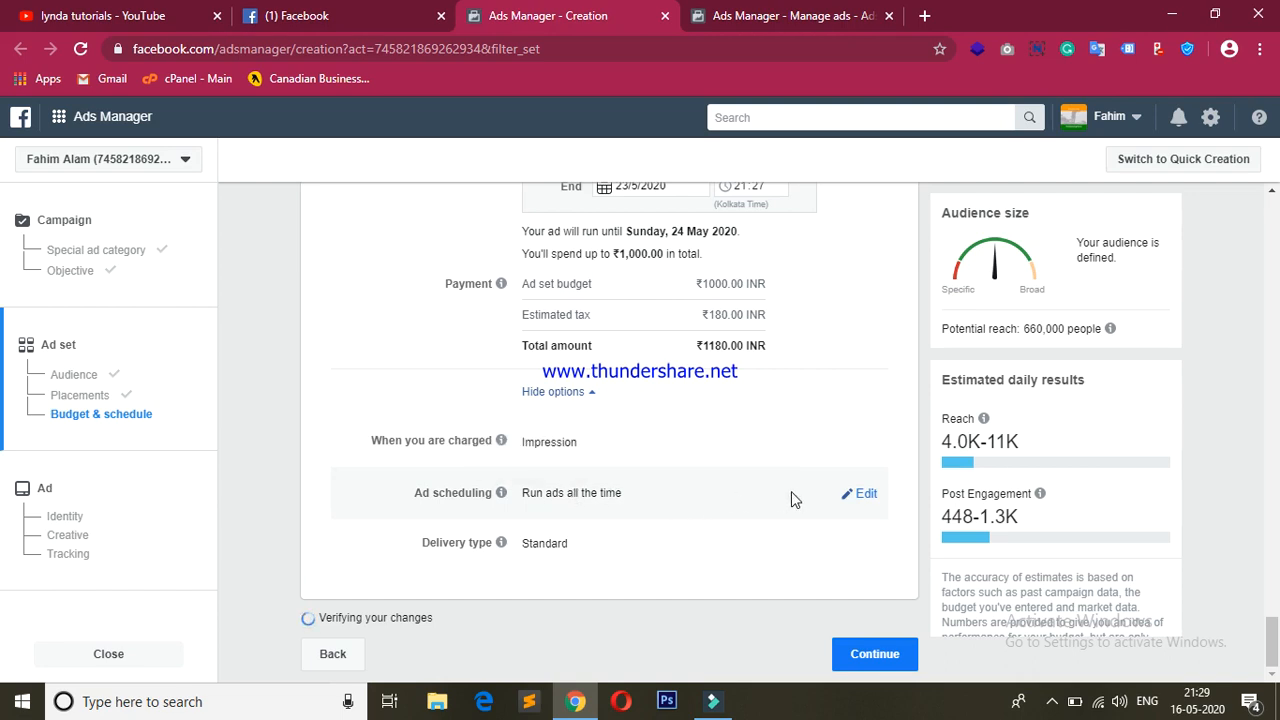
click(860, 493)
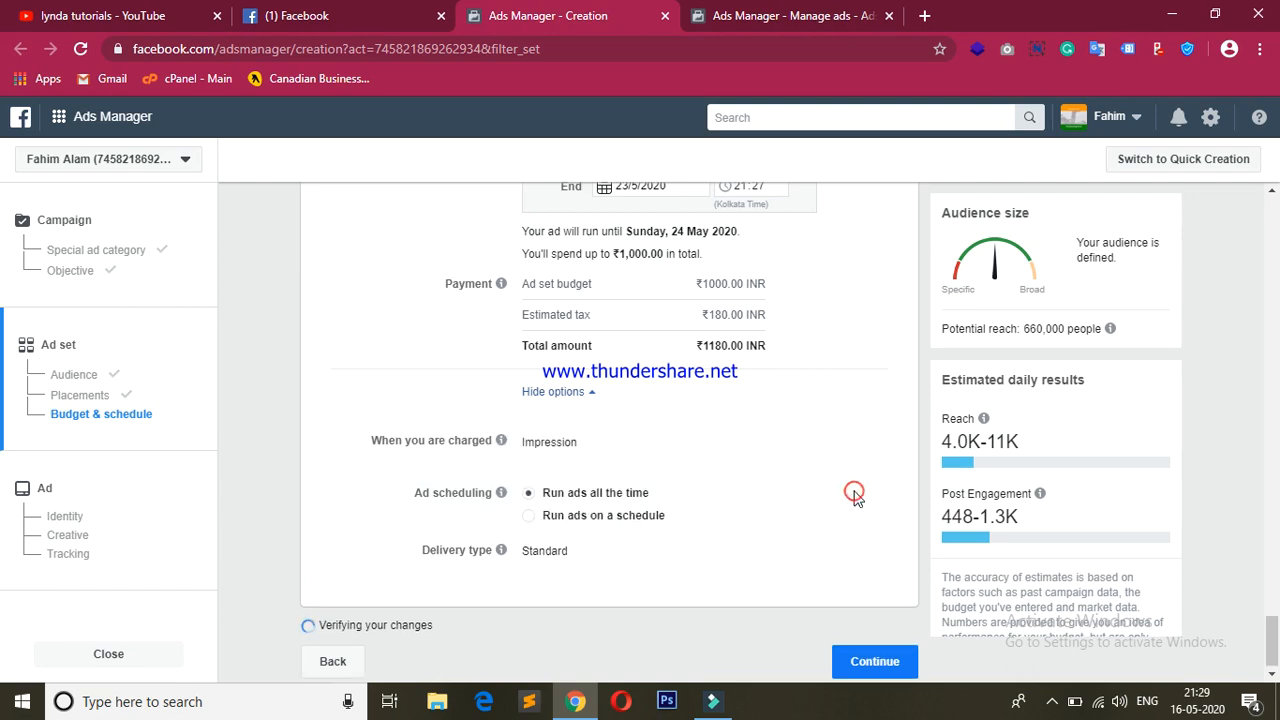
click(528, 517)
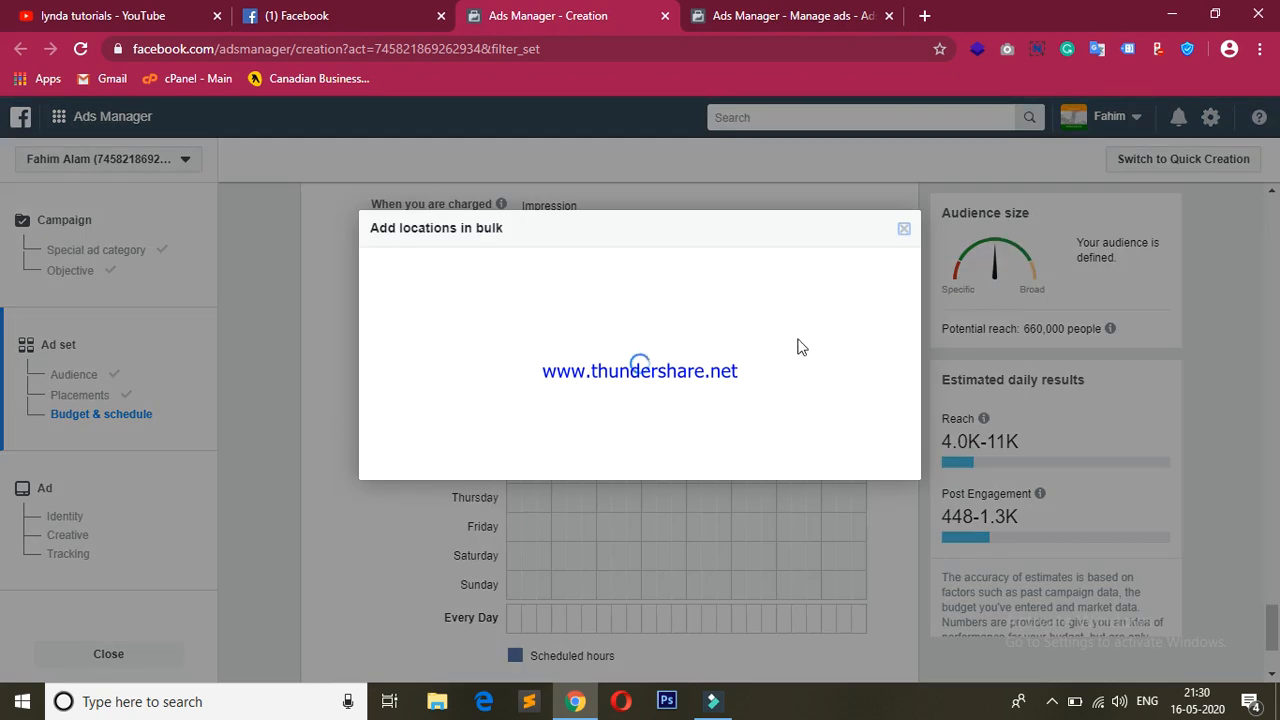
click(903, 229)
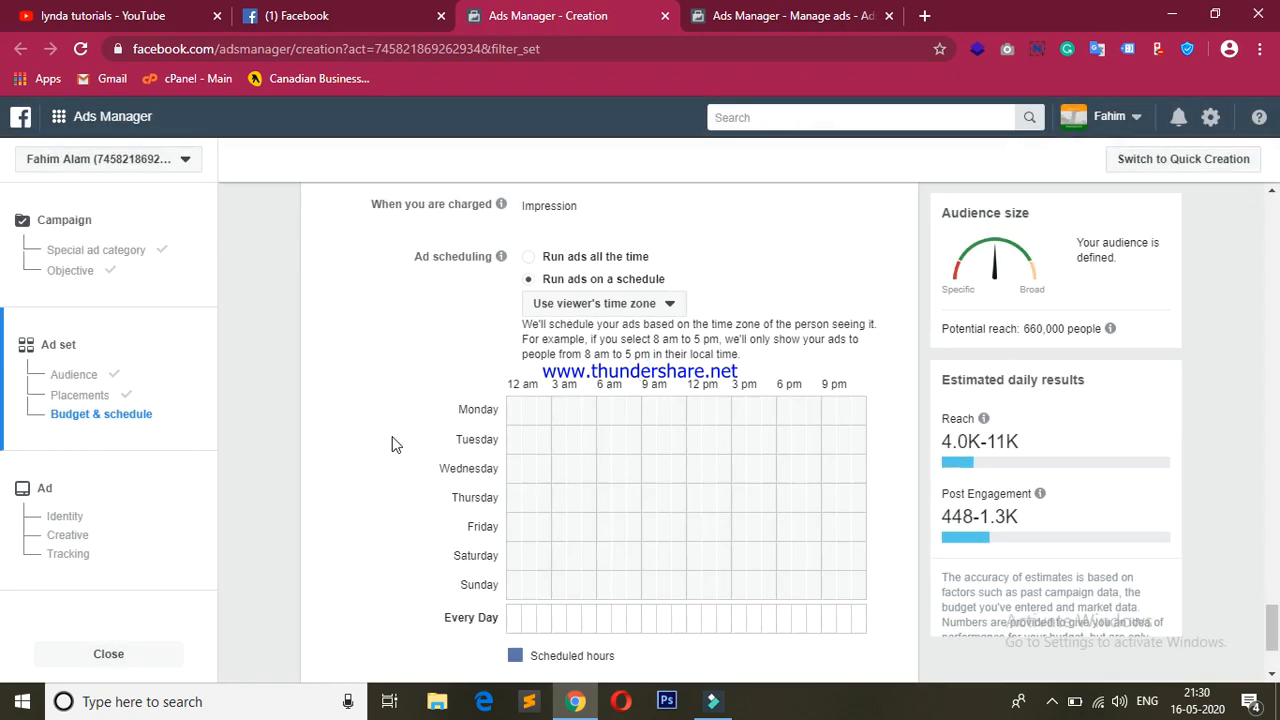
- Schedule ads for Monday's 12 am and 2 am hours in the weekly grid, dismissing the bulk locations dialog each time
scroll(342, 450, down, 1)
scroll(342, 450, up, 1)
scroll(342, 450, down, 1)
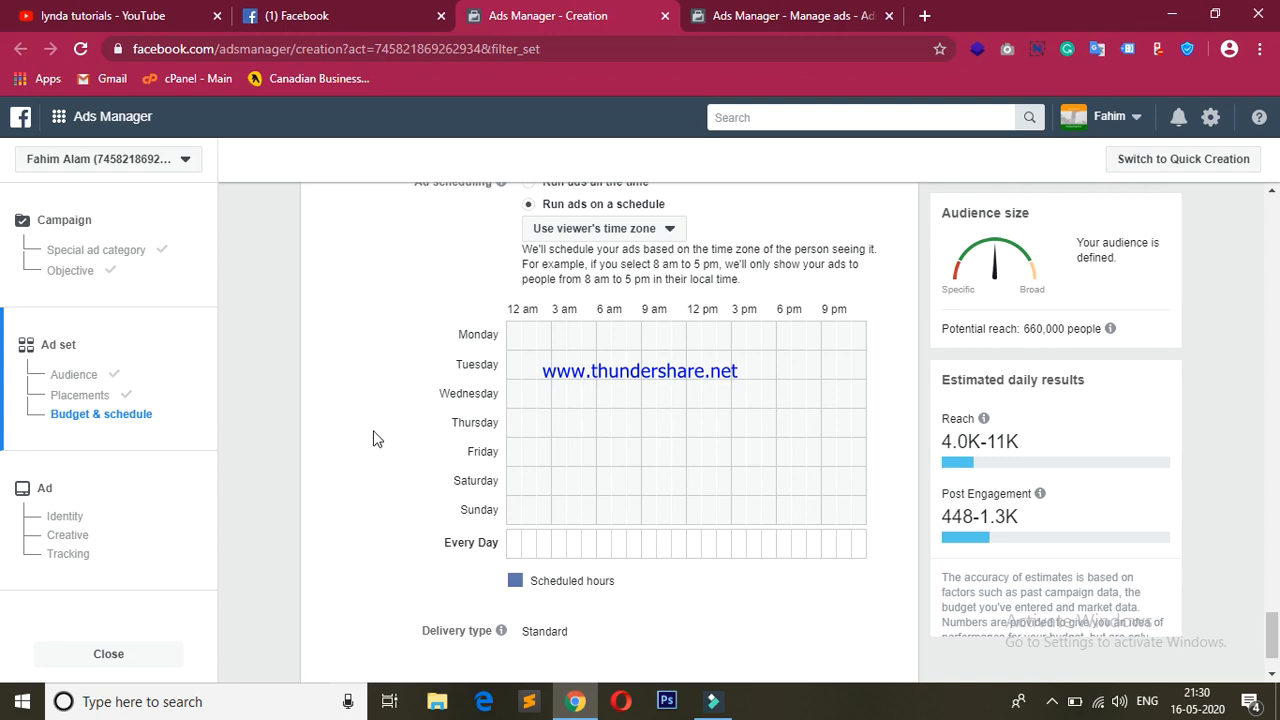
scroll(586, 379, up, 1)
scroll(586, 379, down, 1)
scroll(586, 379, up, 1)
scroll(586, 379, down, 1)
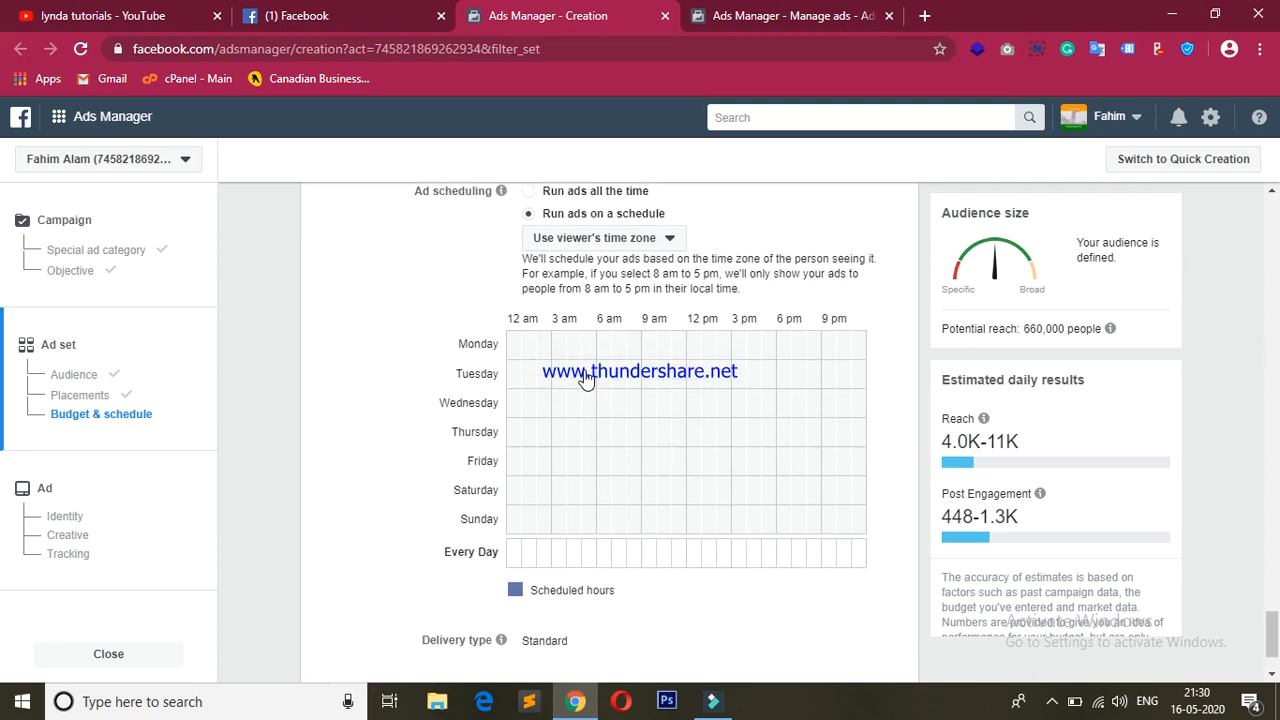
scroll(586, 379, down, 1)
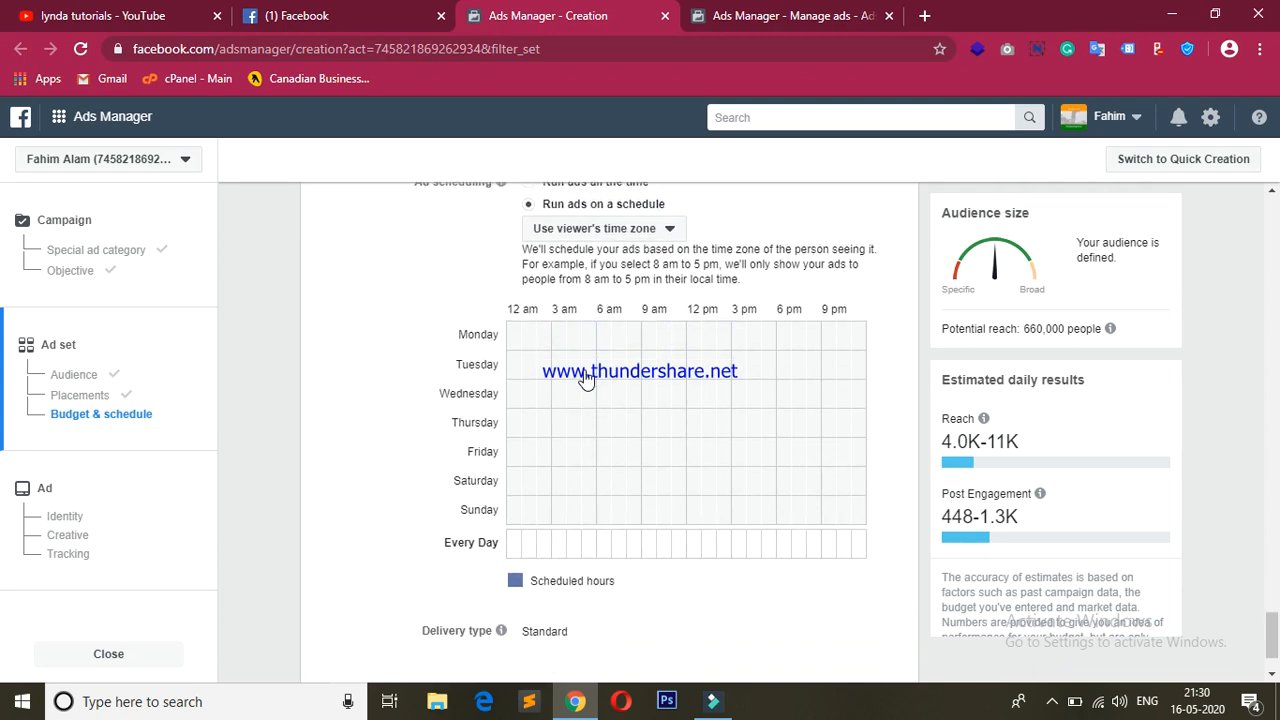
click(514, 340)
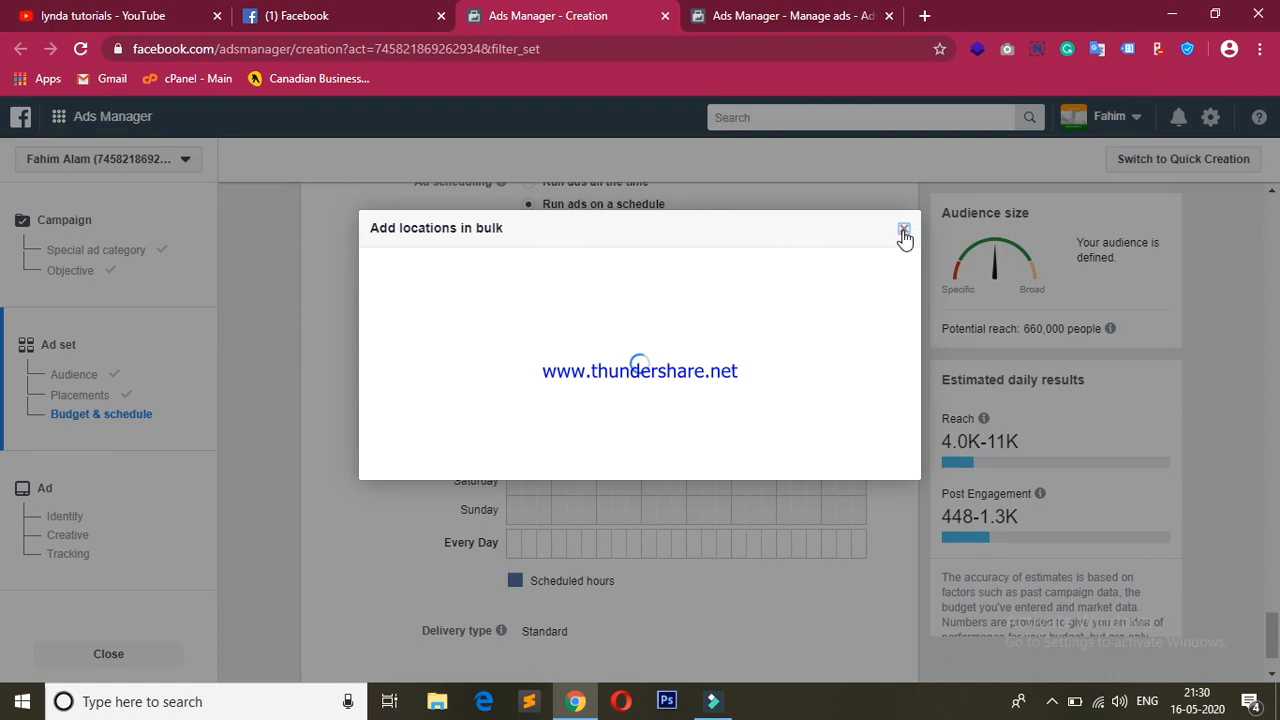
click(903, 232)
click(545, 341)
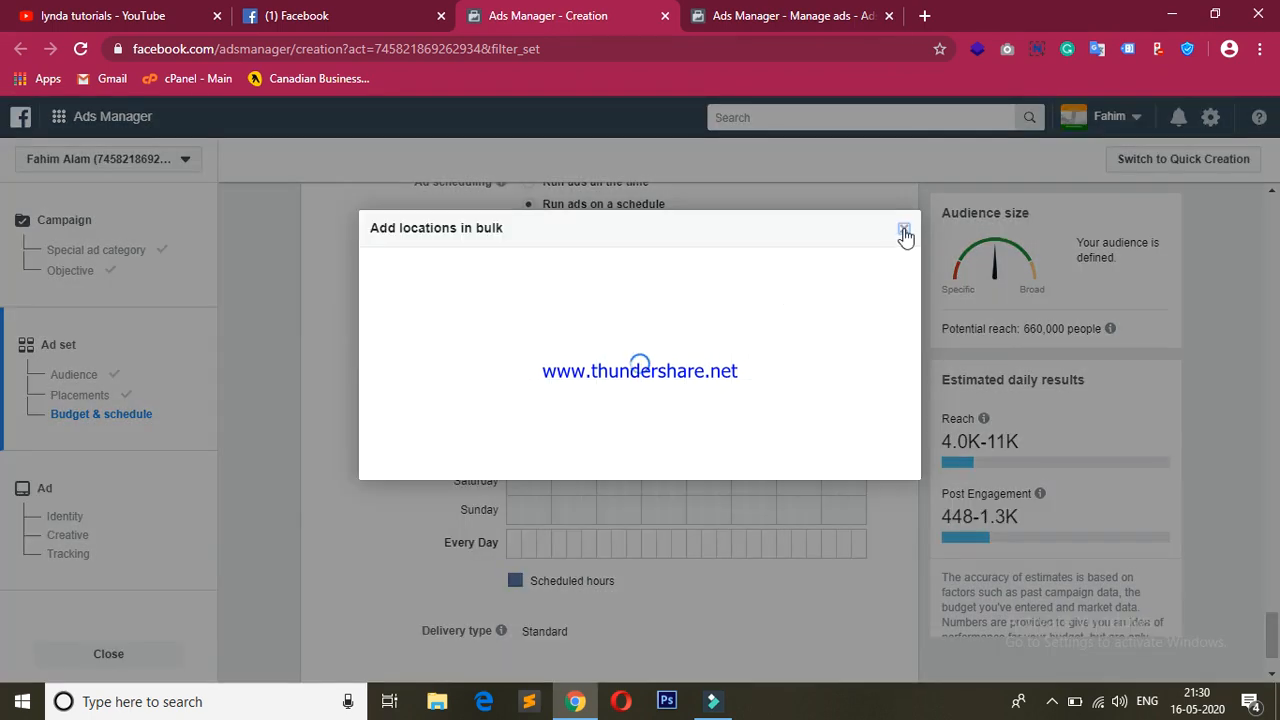
click(903, 232)
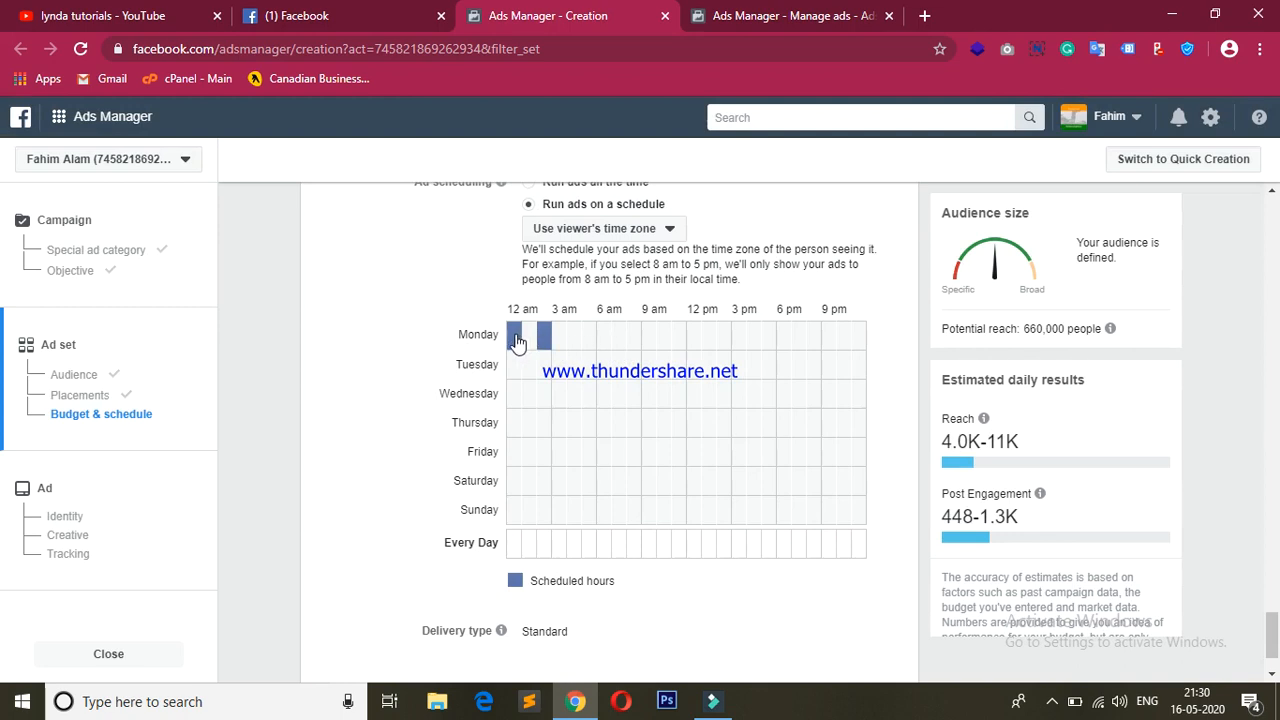
click(528, 341)
- Add Thursday 9 am, Friday 8 pm and Saturday 3 am to the ad schedule, dismissing the bulk locations dialog each time
click(650, 422)
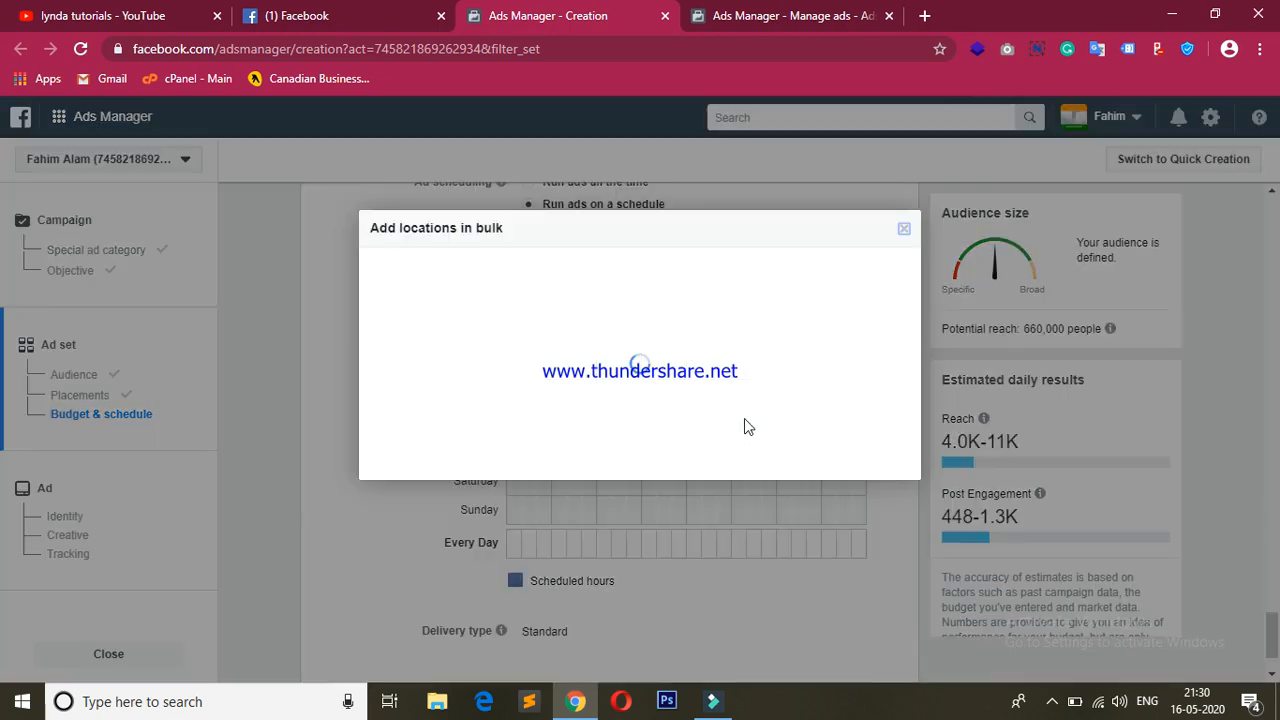
click(904, 228)
click(815, 455)
click(904, 229)
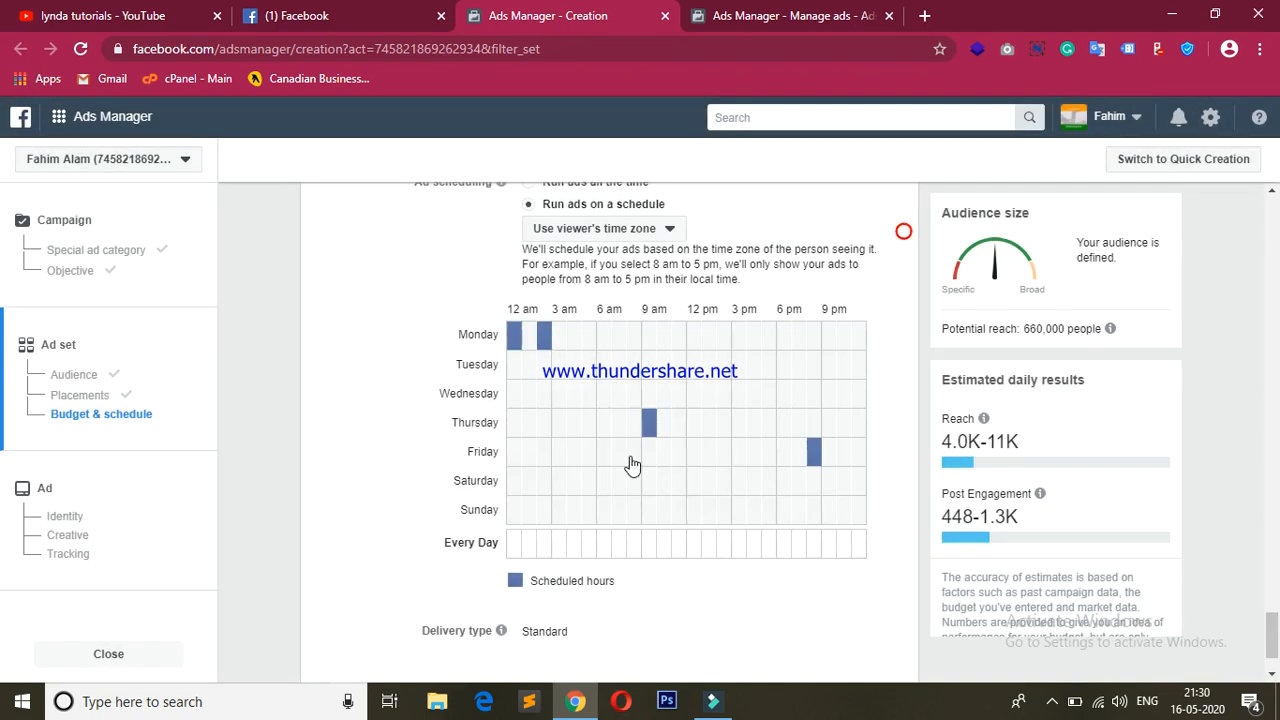
click(561, 490)
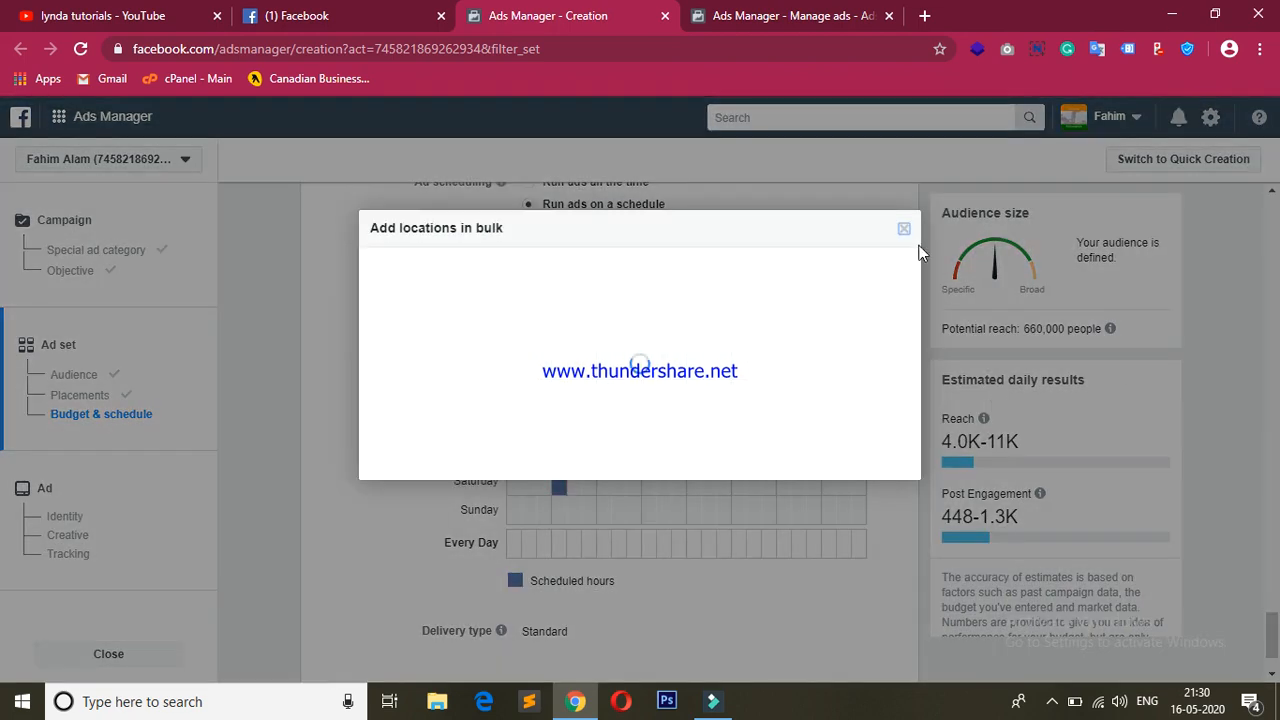
click(904, 230)
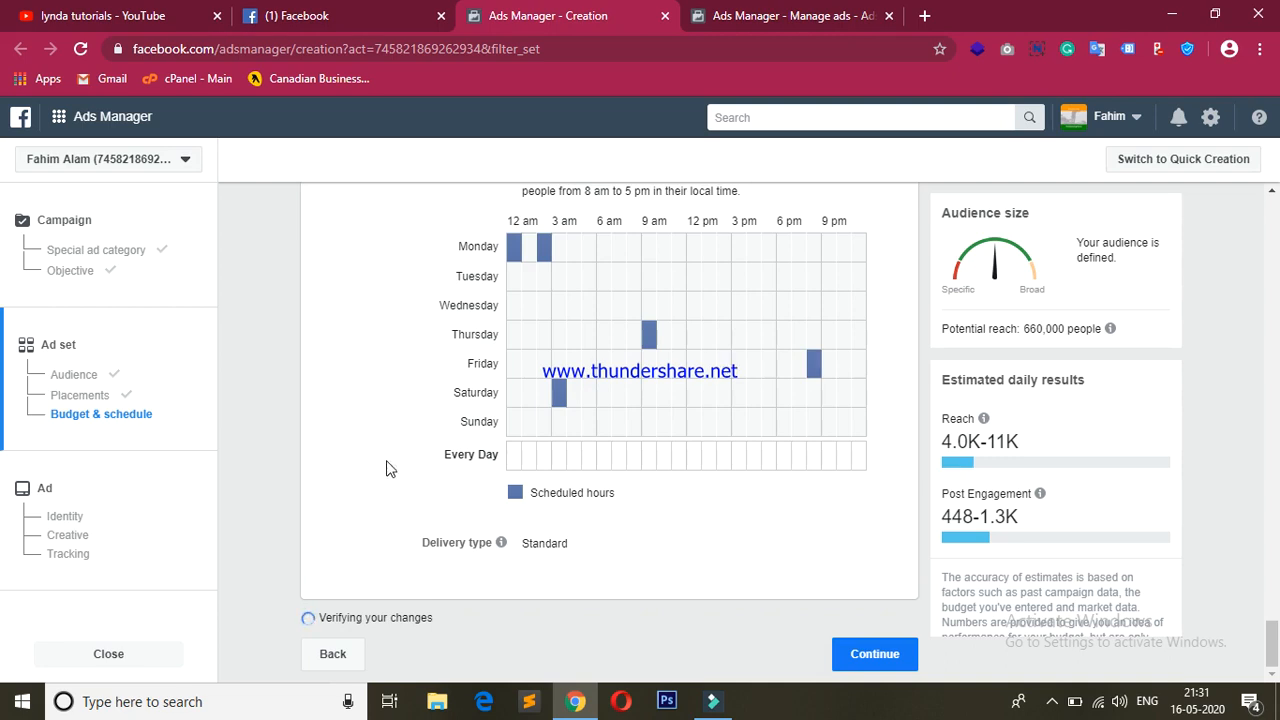
- Finish the ad set's budget and schedule section and continue to the ad setup
click(515, 247)
click(385, 404)
click(868, 664)
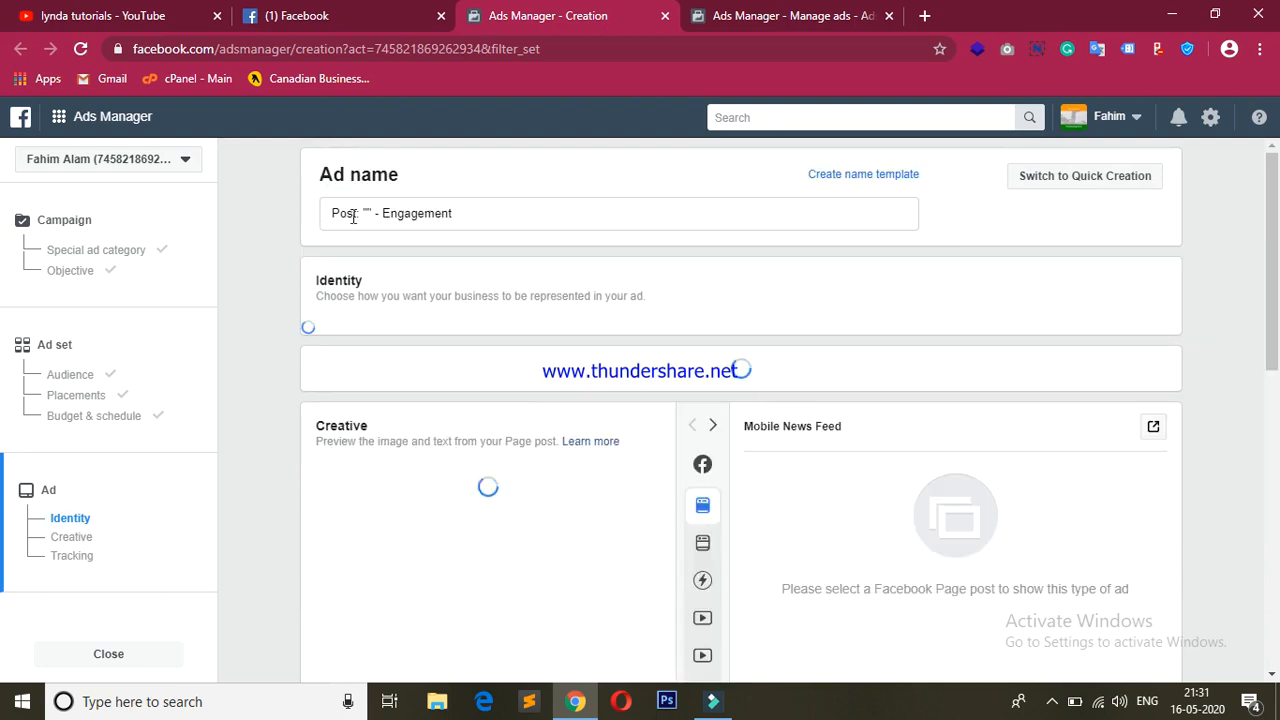
- Replace the default ad name with "Hosting ad copy"
triple_click(437, 214)
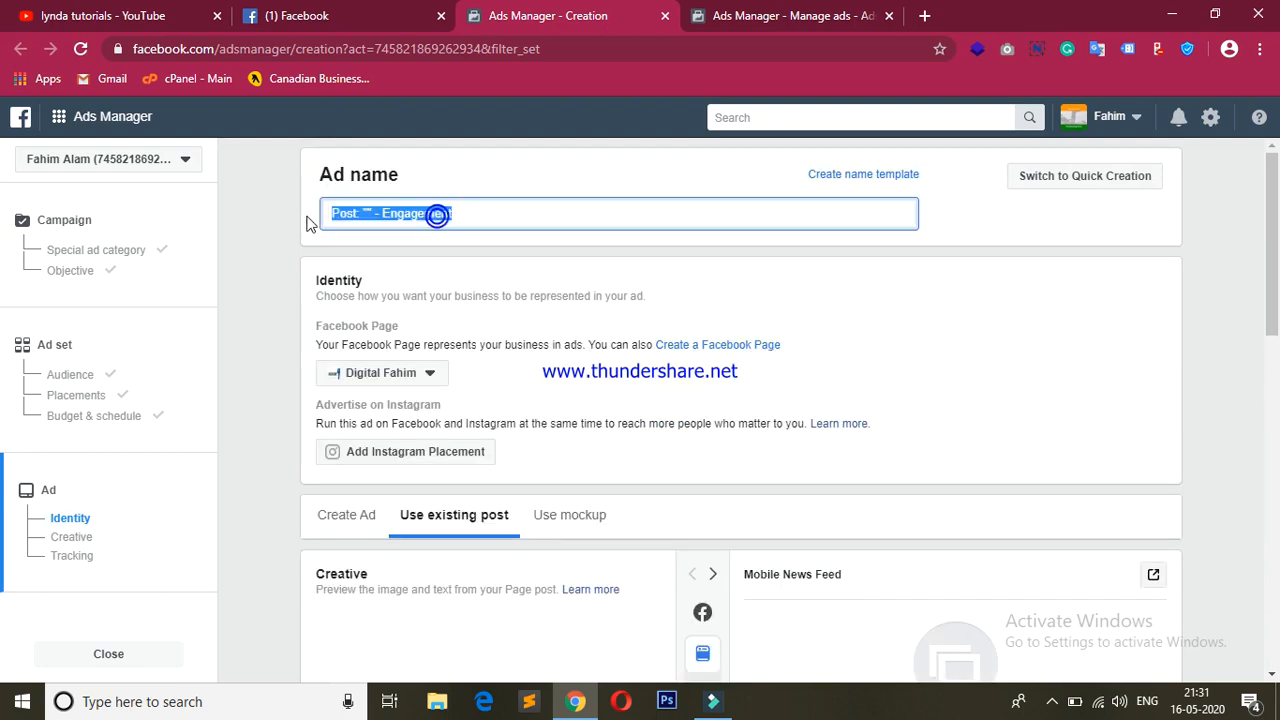
key(BackSpace)
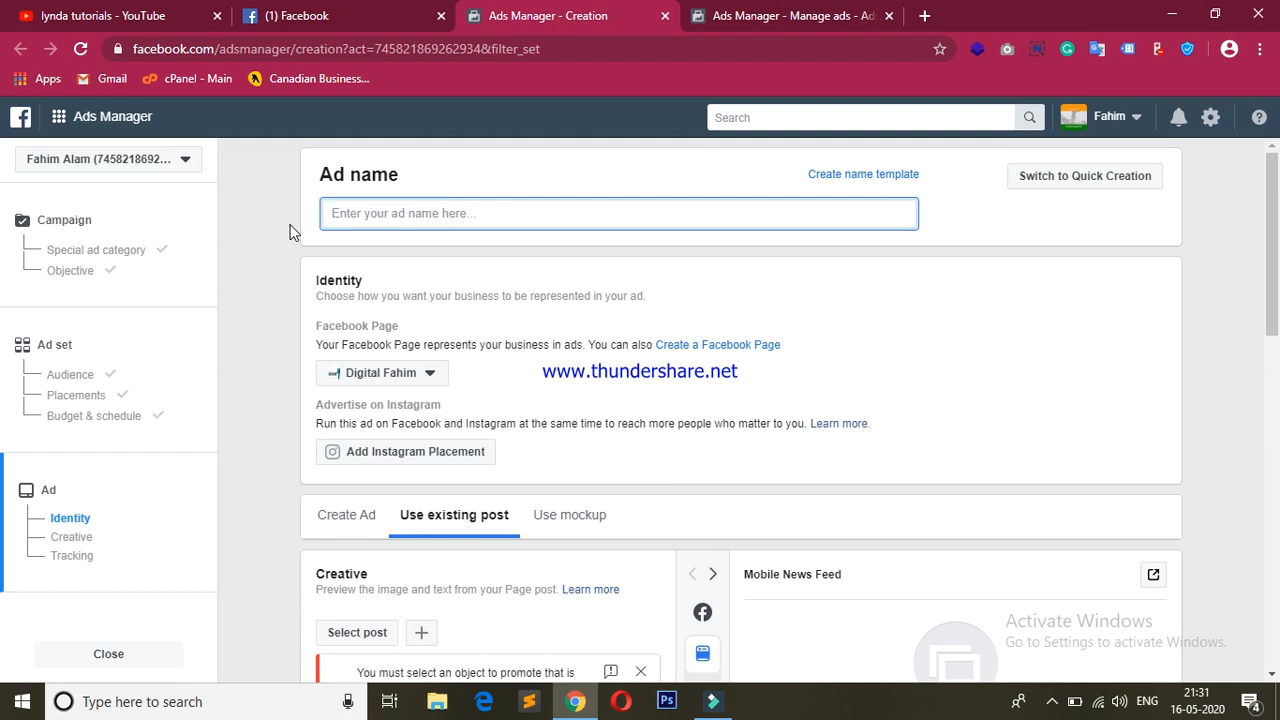
text(Host)
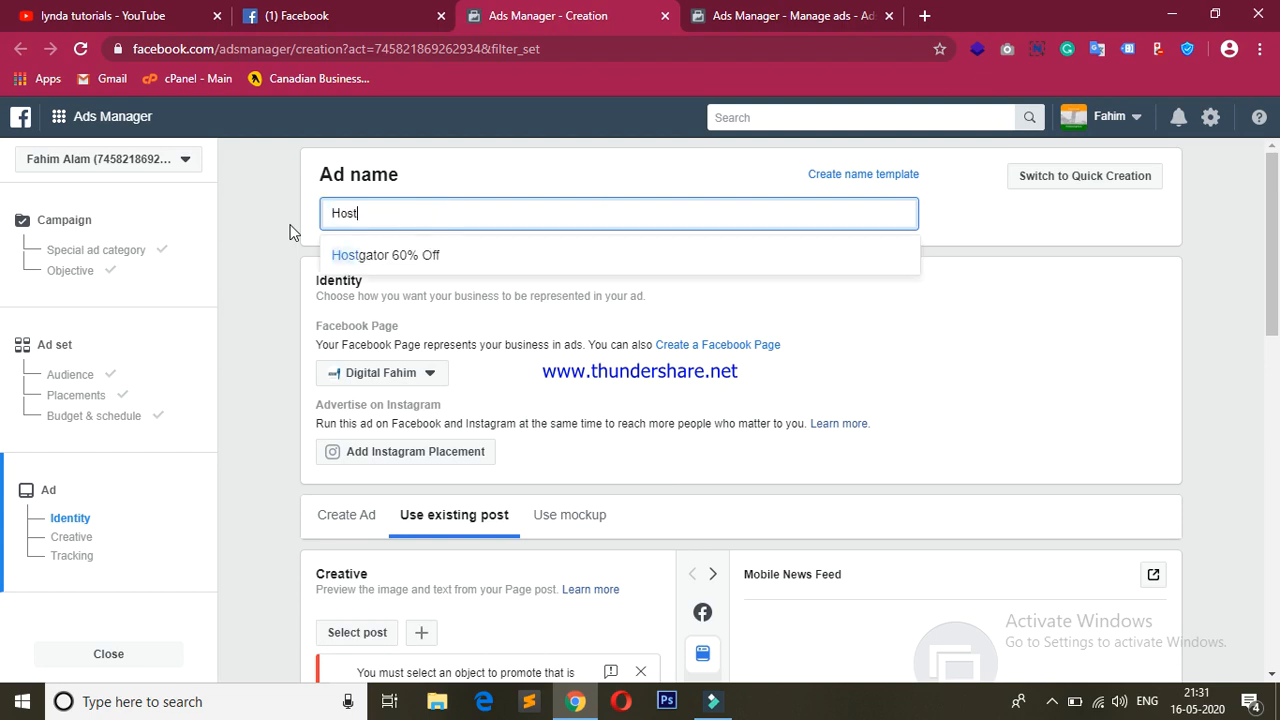
text(ing ad)
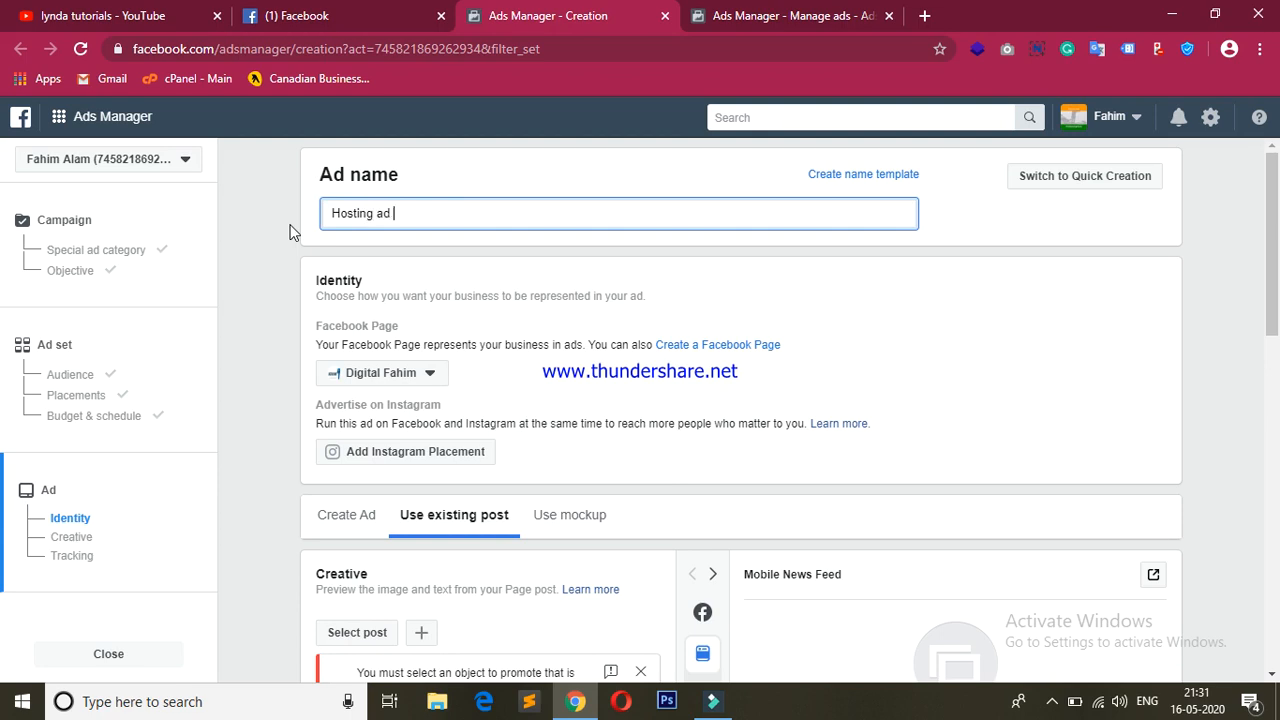
text( copy)
click(265, 289)
click(800, 277)
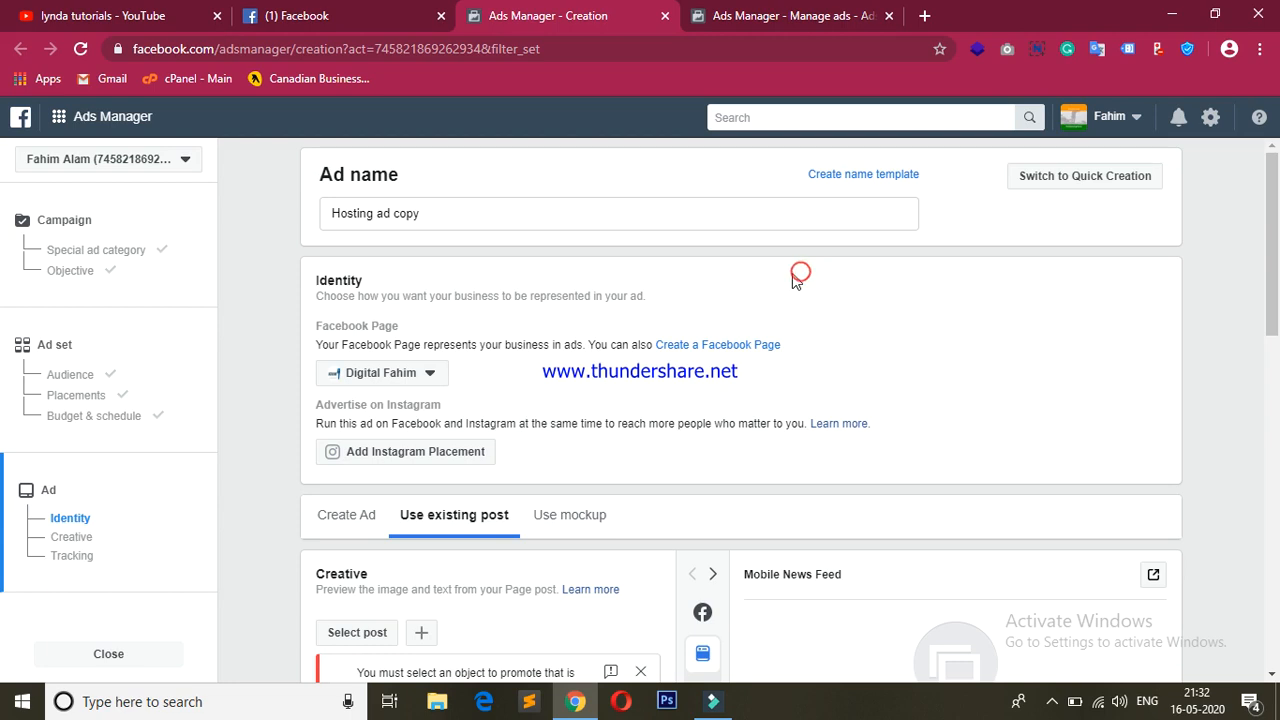
- Change the ad's Facebook Page identity to Learning_Brain Channel from the personal pages
scroll(800, 280, down, 1)
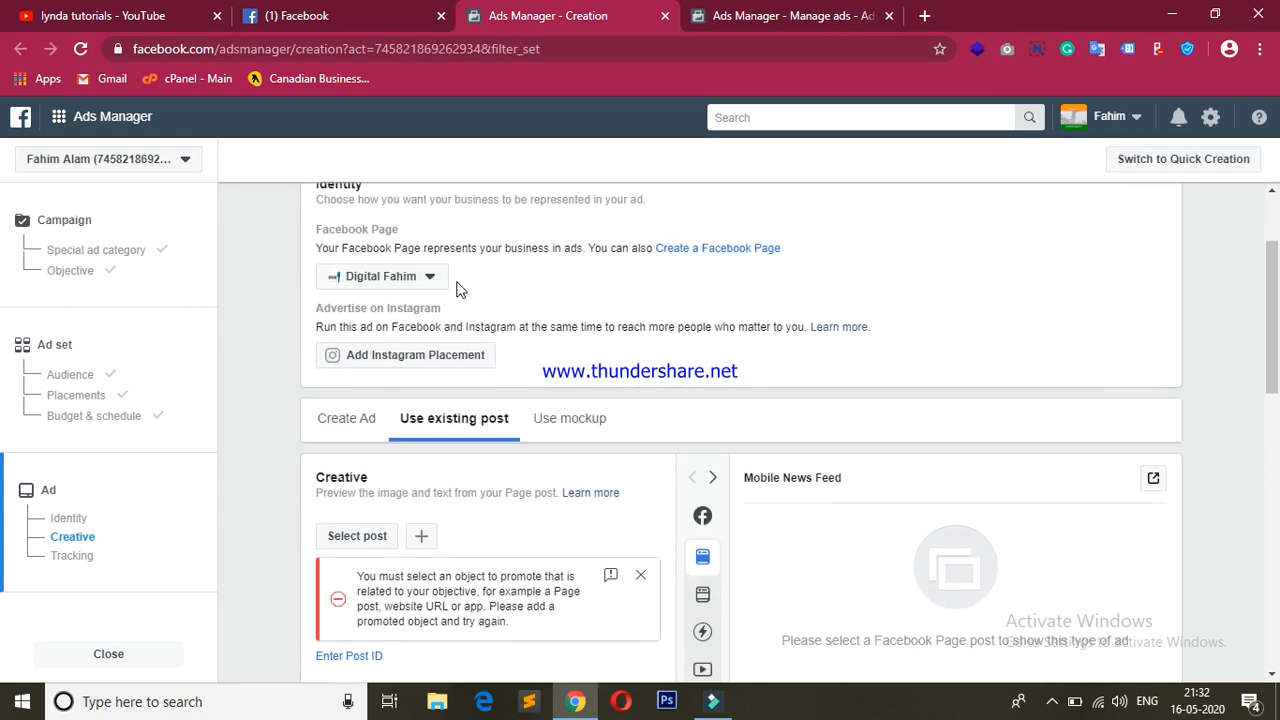
click(422, 280)
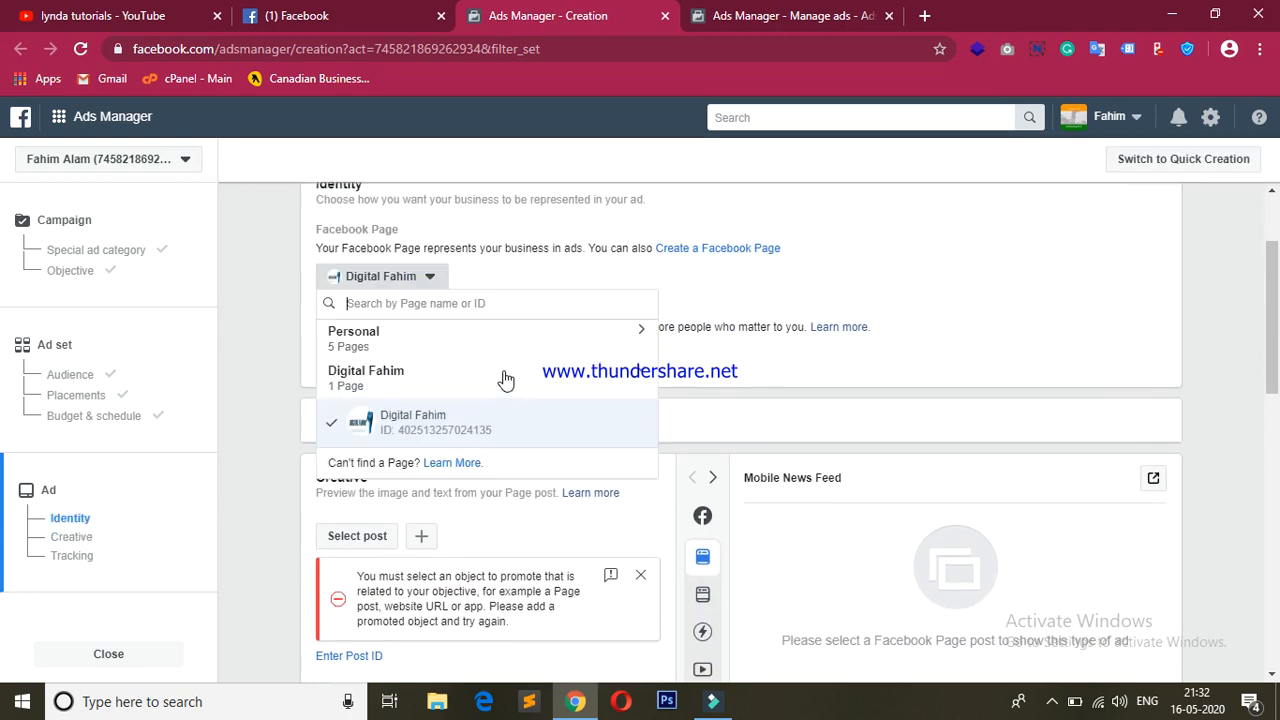
click(555, 341)
drag(648, 400, 645, 464)
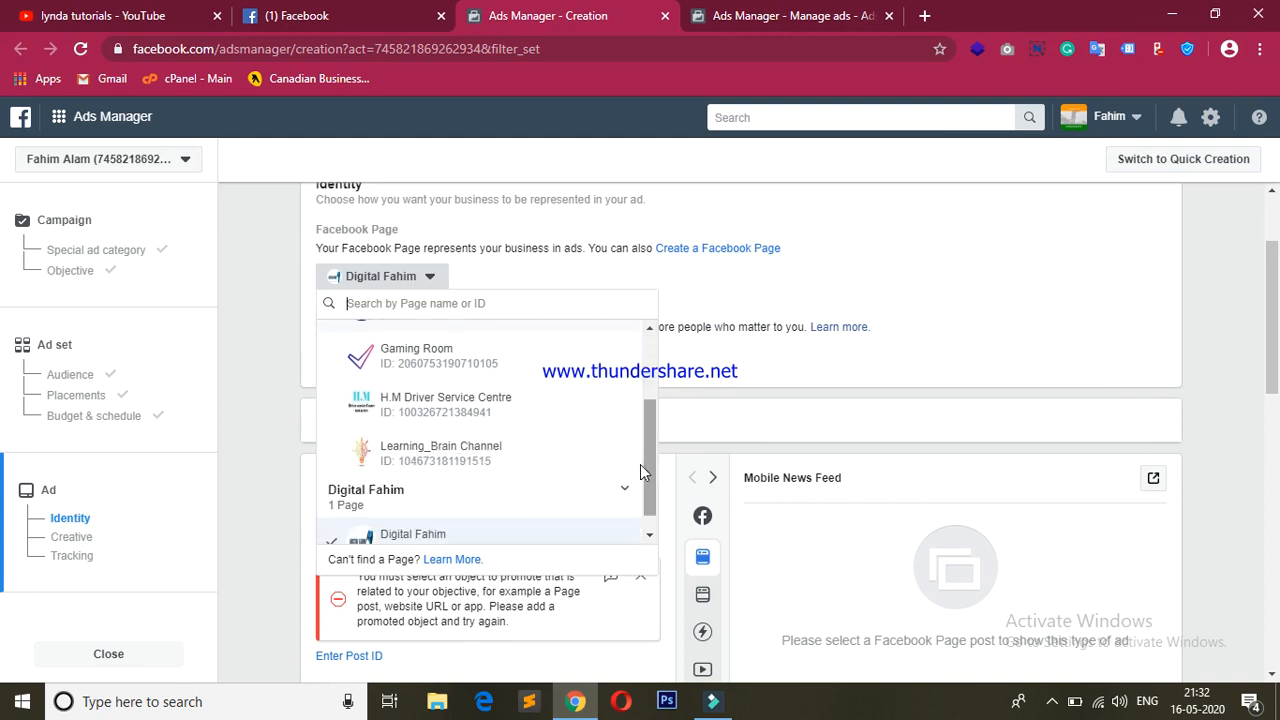
click(427, 455)
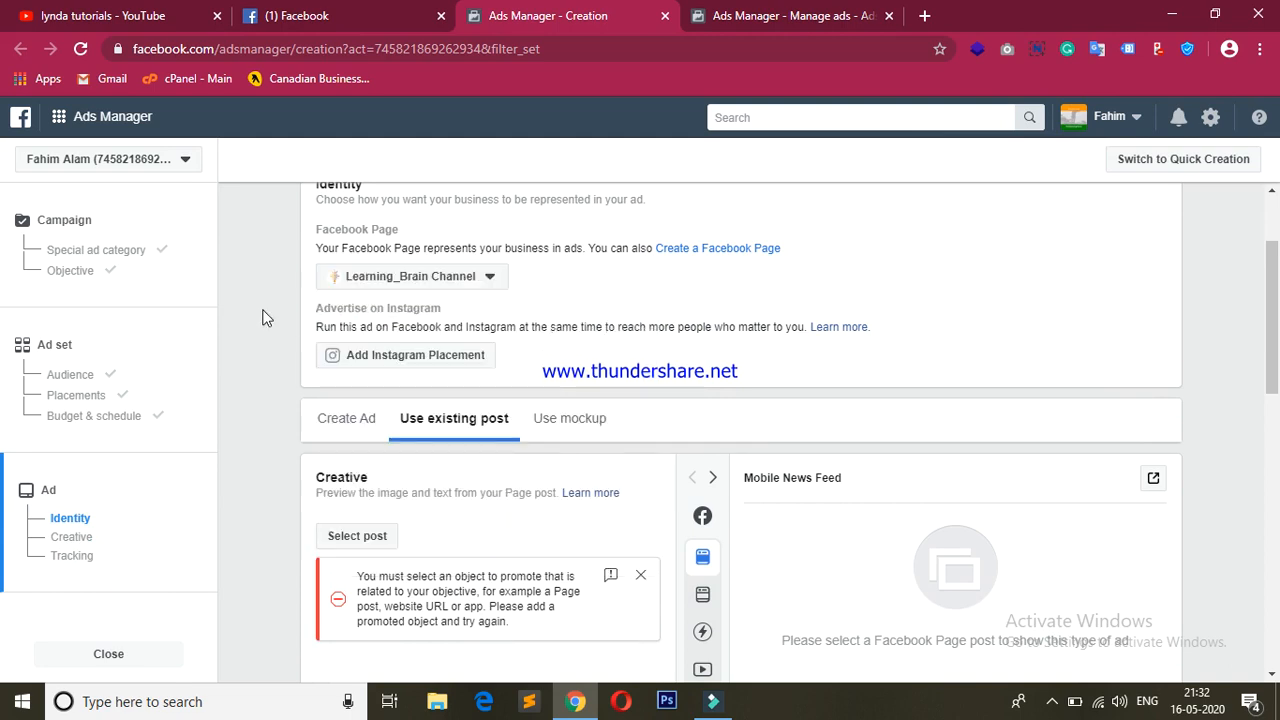
click(269, 357)
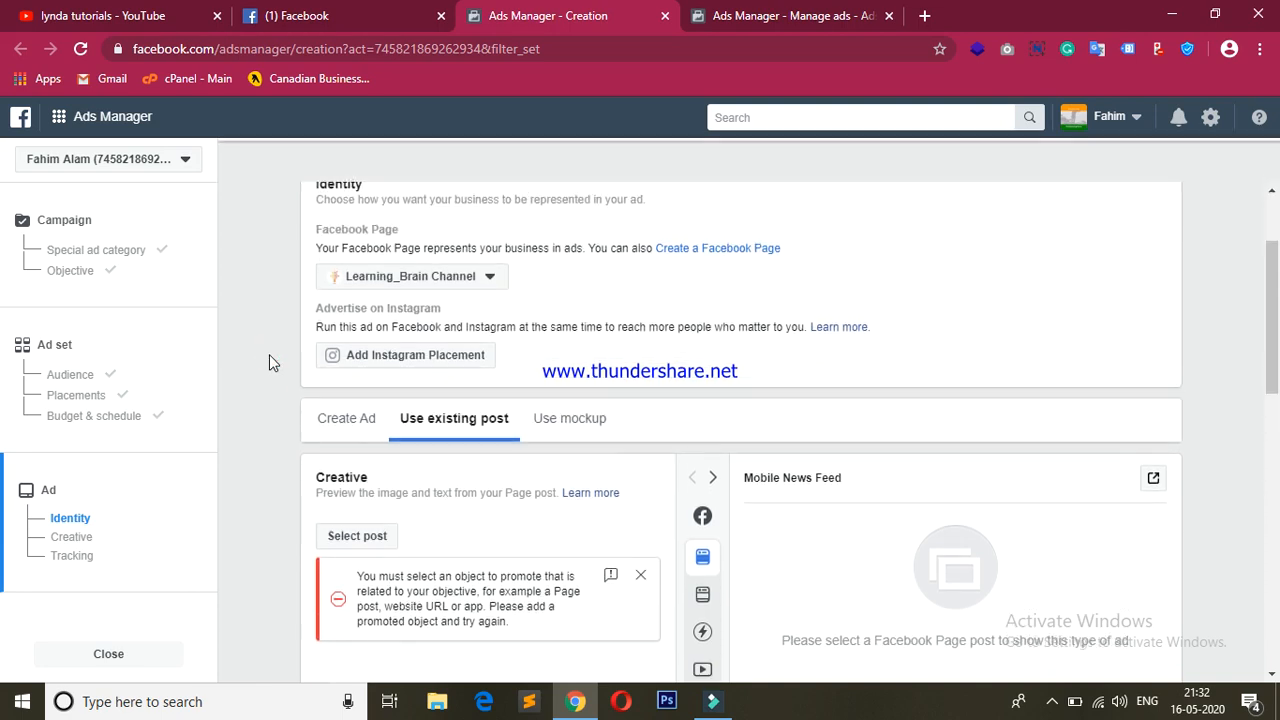
key(Up)
key(Down)
key(Down)
key(Down)
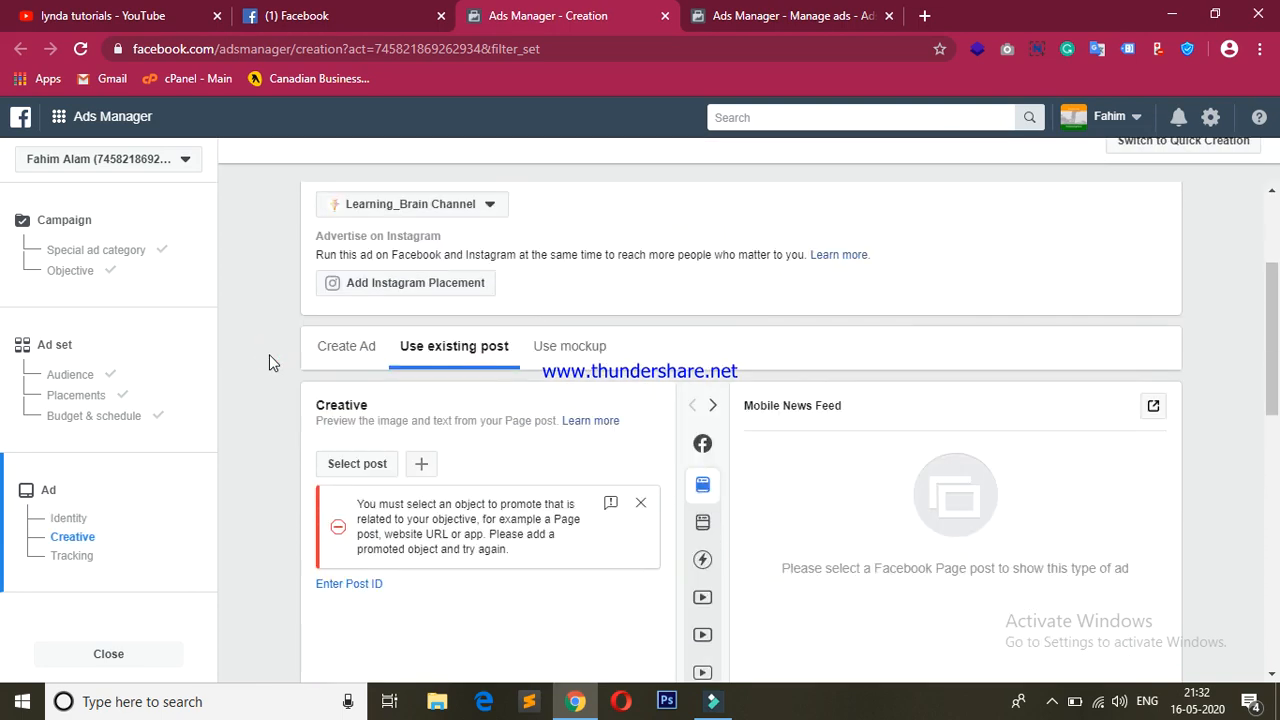
key(Up)
key(Up)
key(Up)
key(Up)
key(Up)
key(Down)
key(Down)
key(Down)
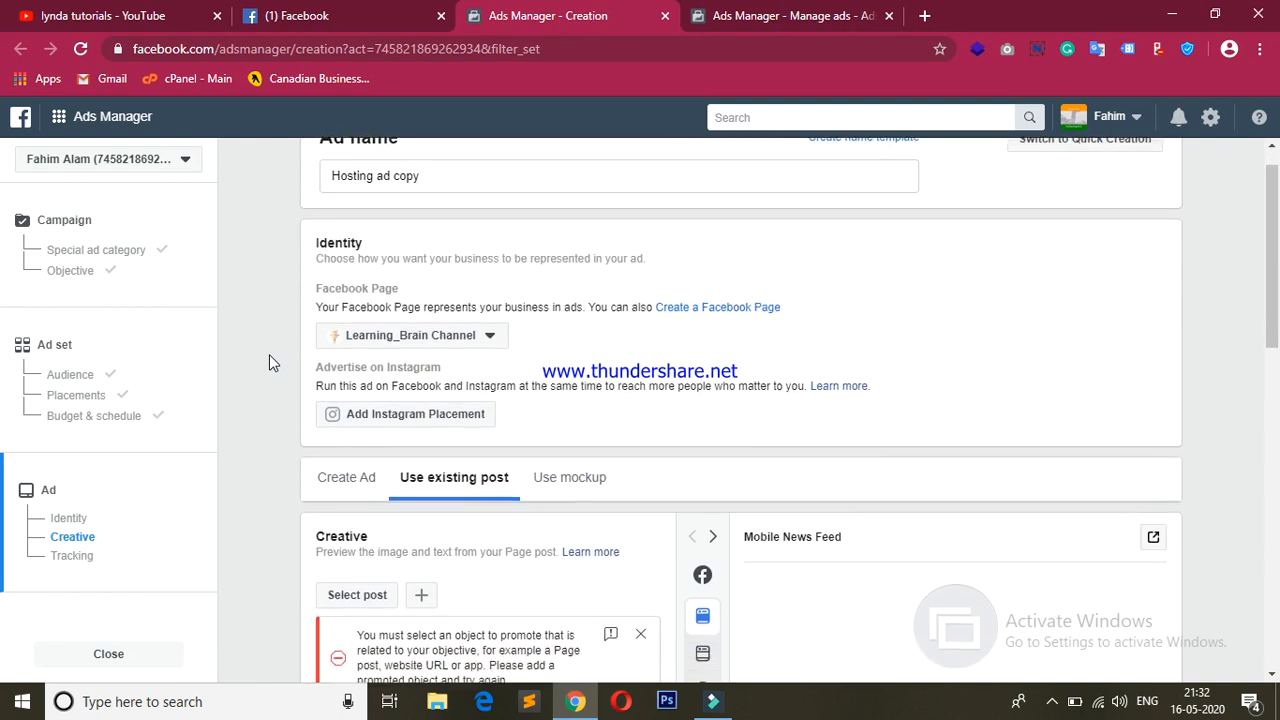
key(Up)
key(Down)
key(Up)
key(Up)
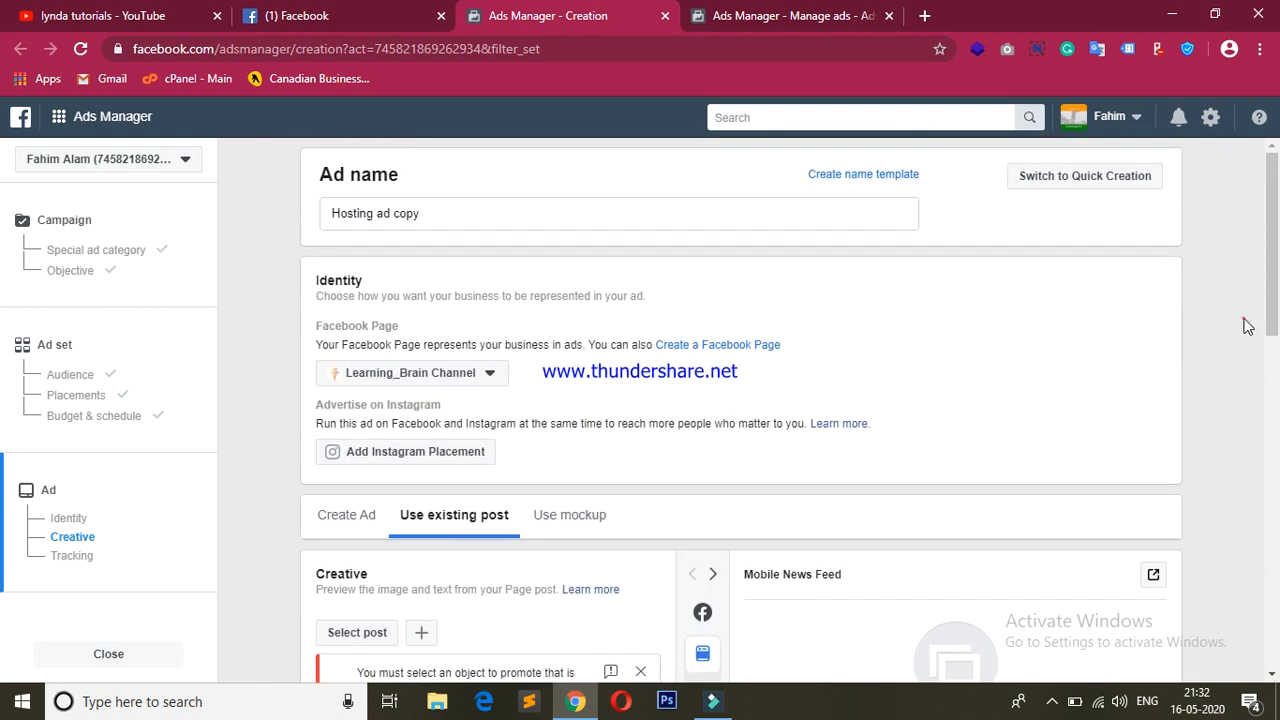
- Search Google for "hostgator" in a new browser tab and look through the results and company profile
click(924, 16)
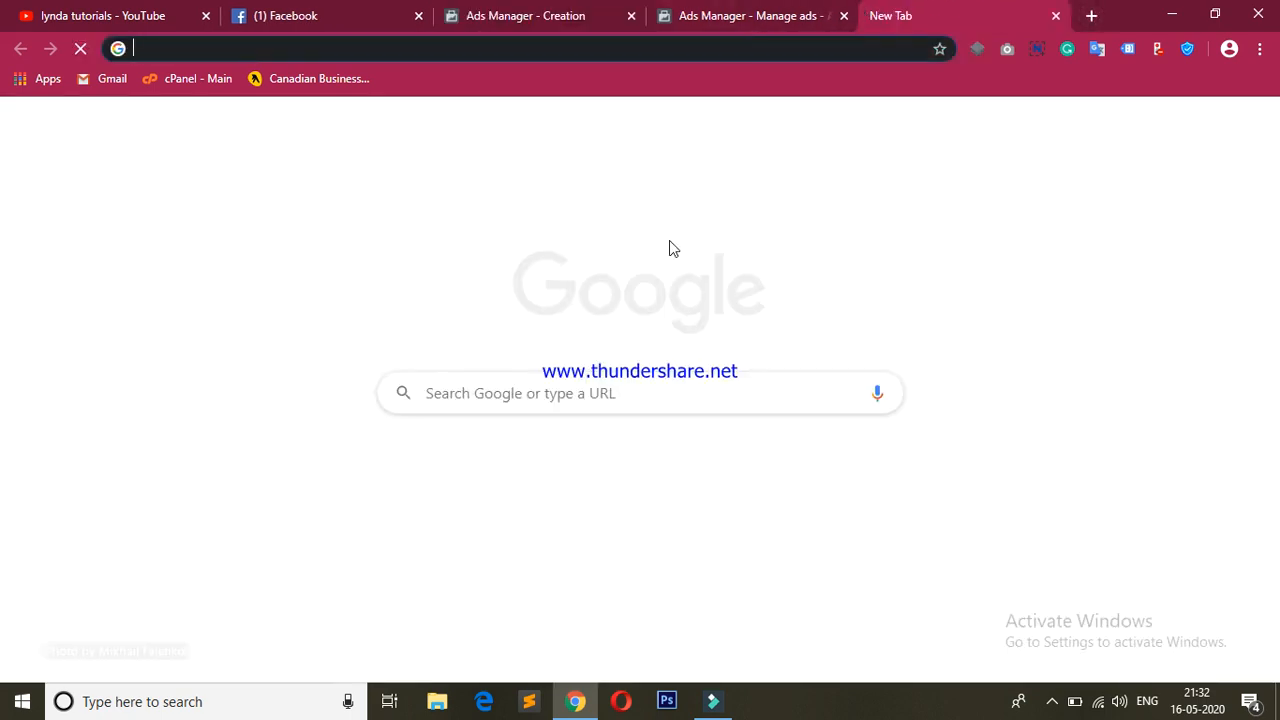
text(host)
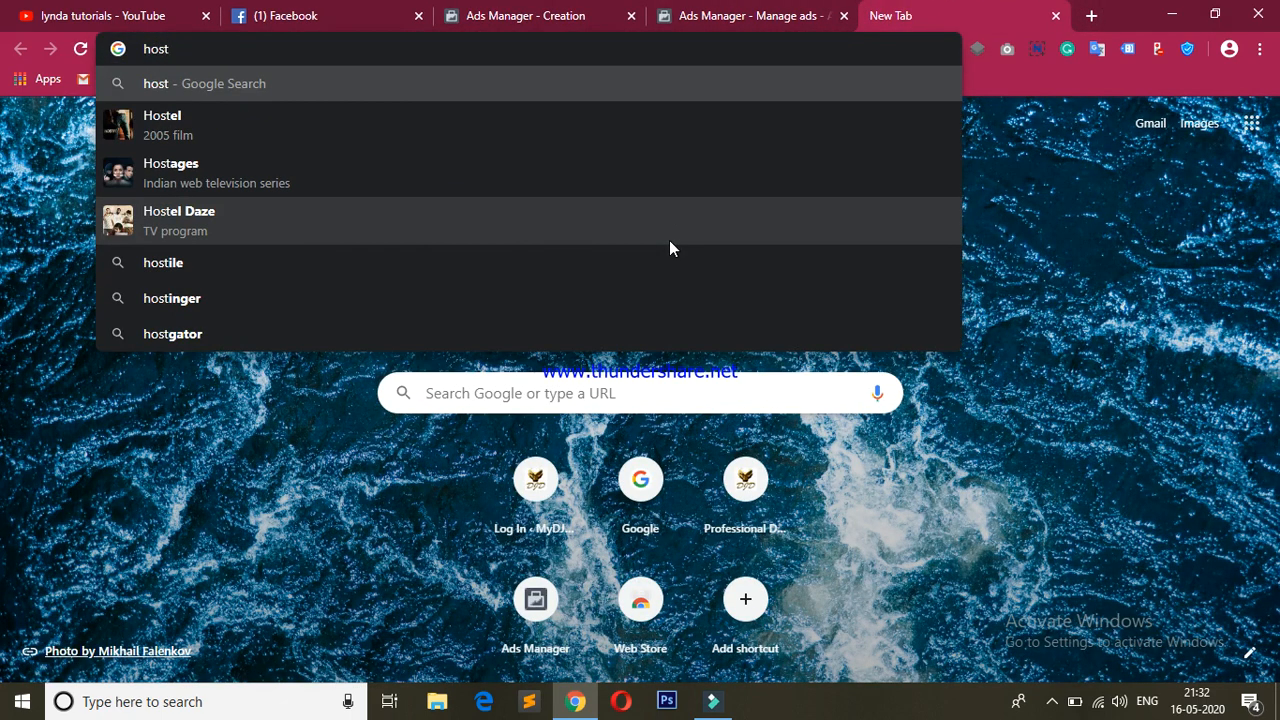
text(gator)
key(Return)
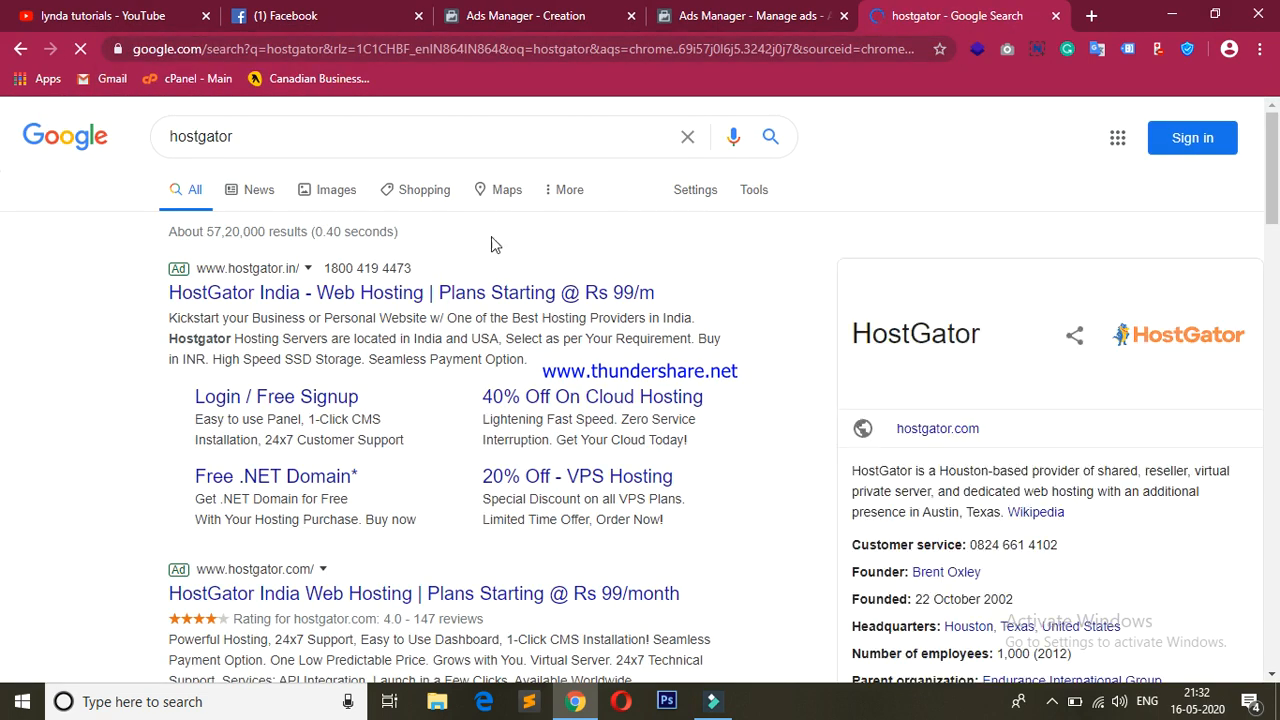
drag(1274, 165, 1274, 254)
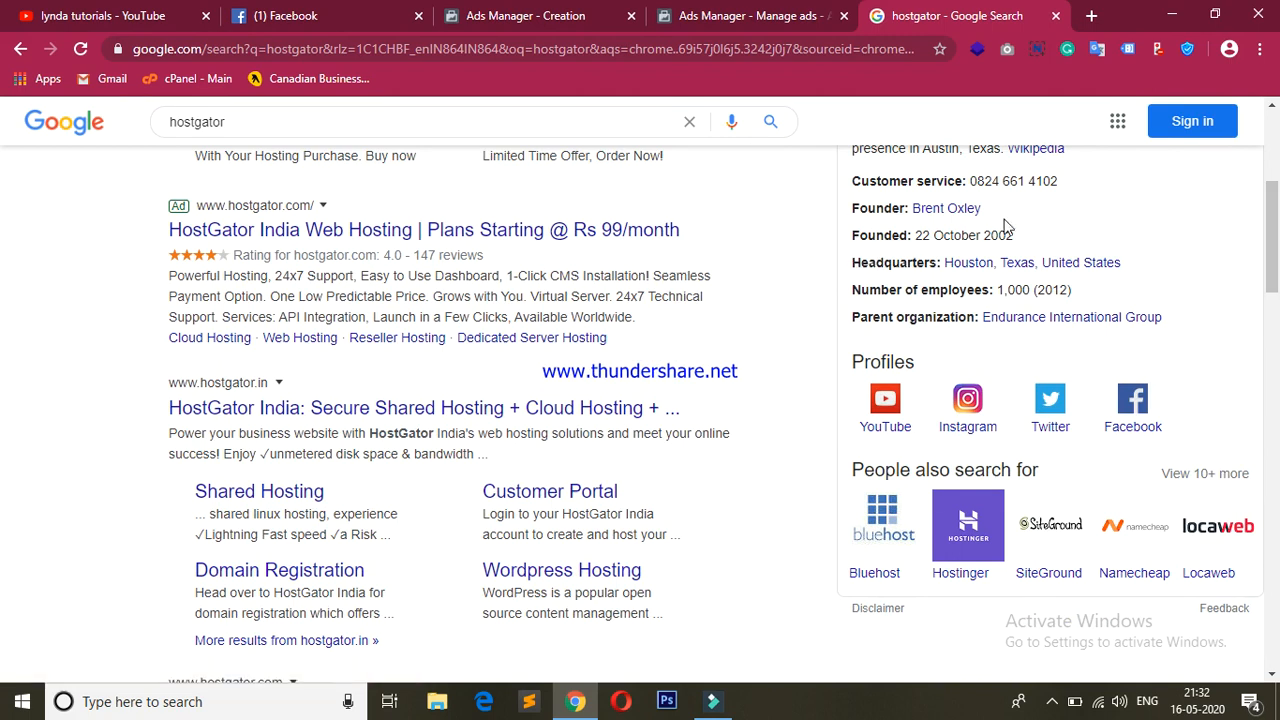
scroll(1270, 250, down, 1)
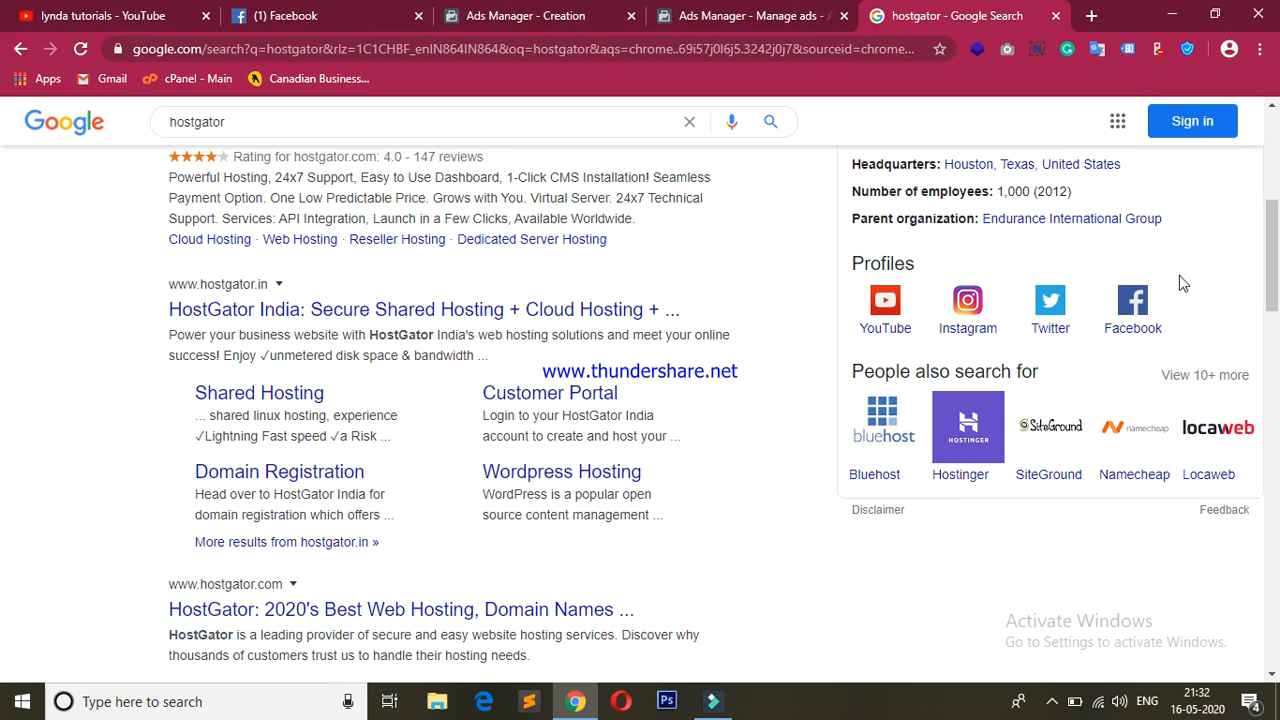
scroll(1247, 140, up, 5)
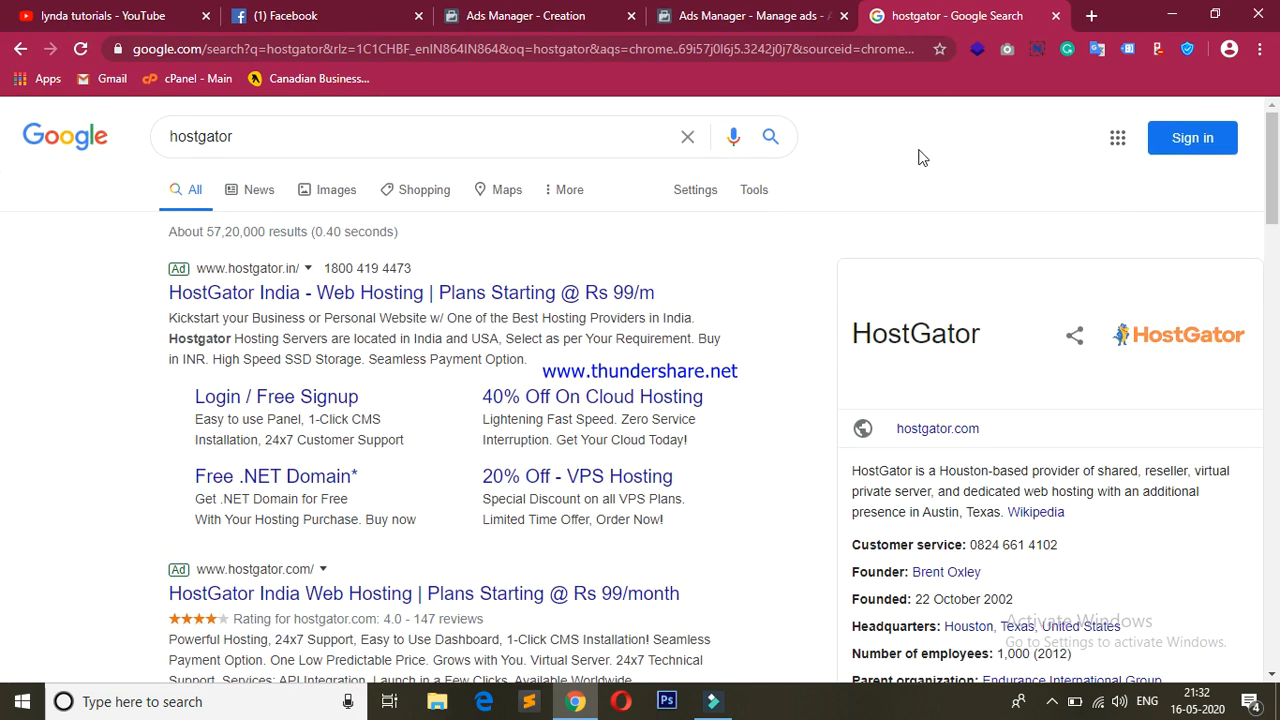
- Return to the ad creation page, review its identity and creative sections, and close the hostgator search page
click(537, 22)
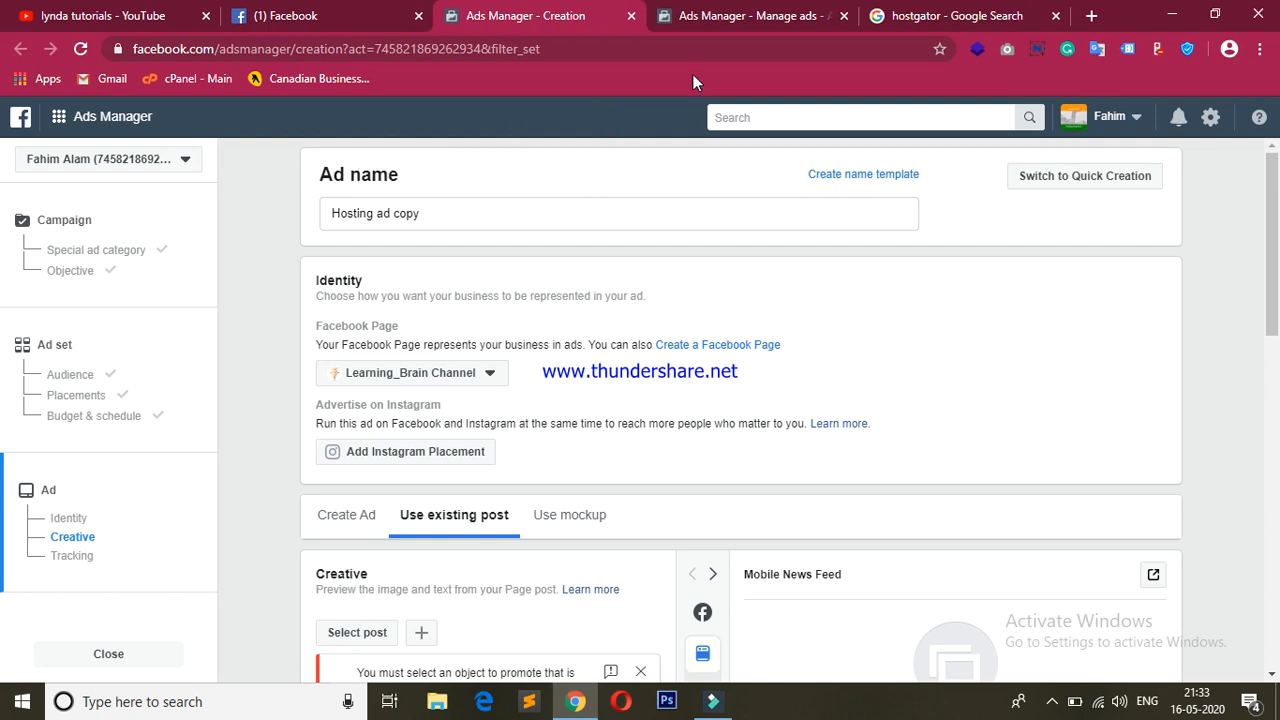
click(930, 18)
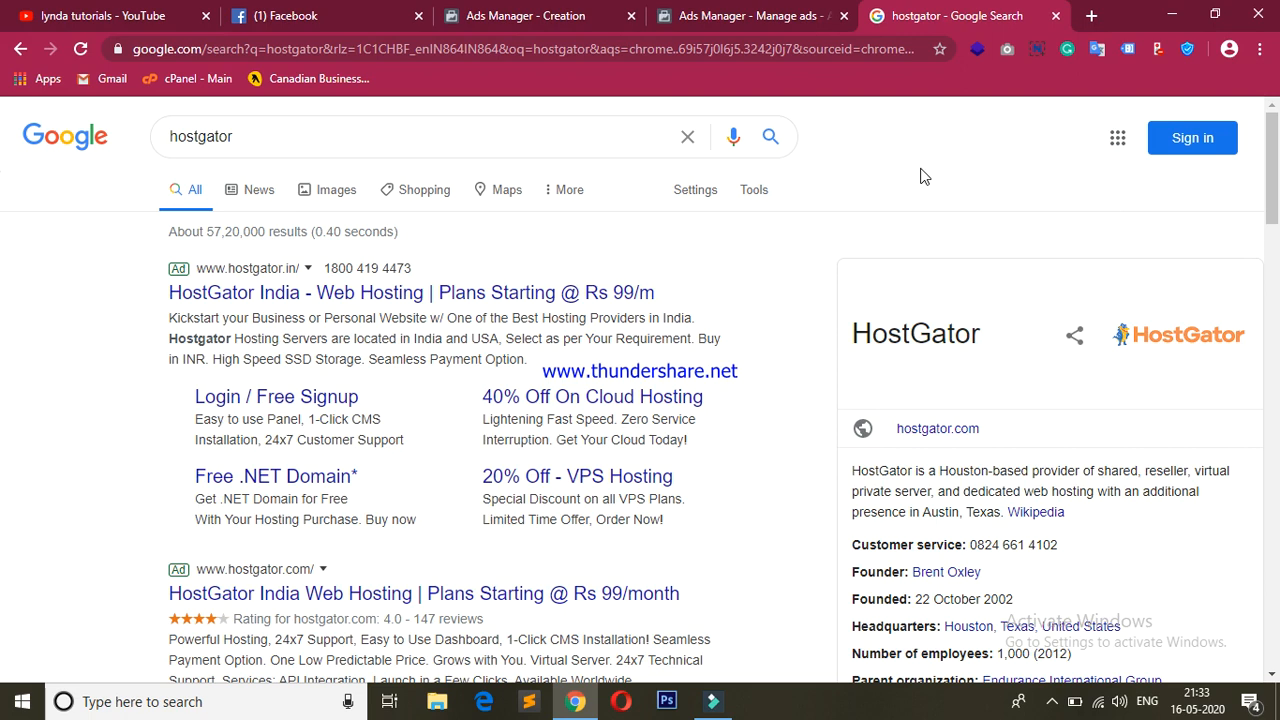
click(550, 18)
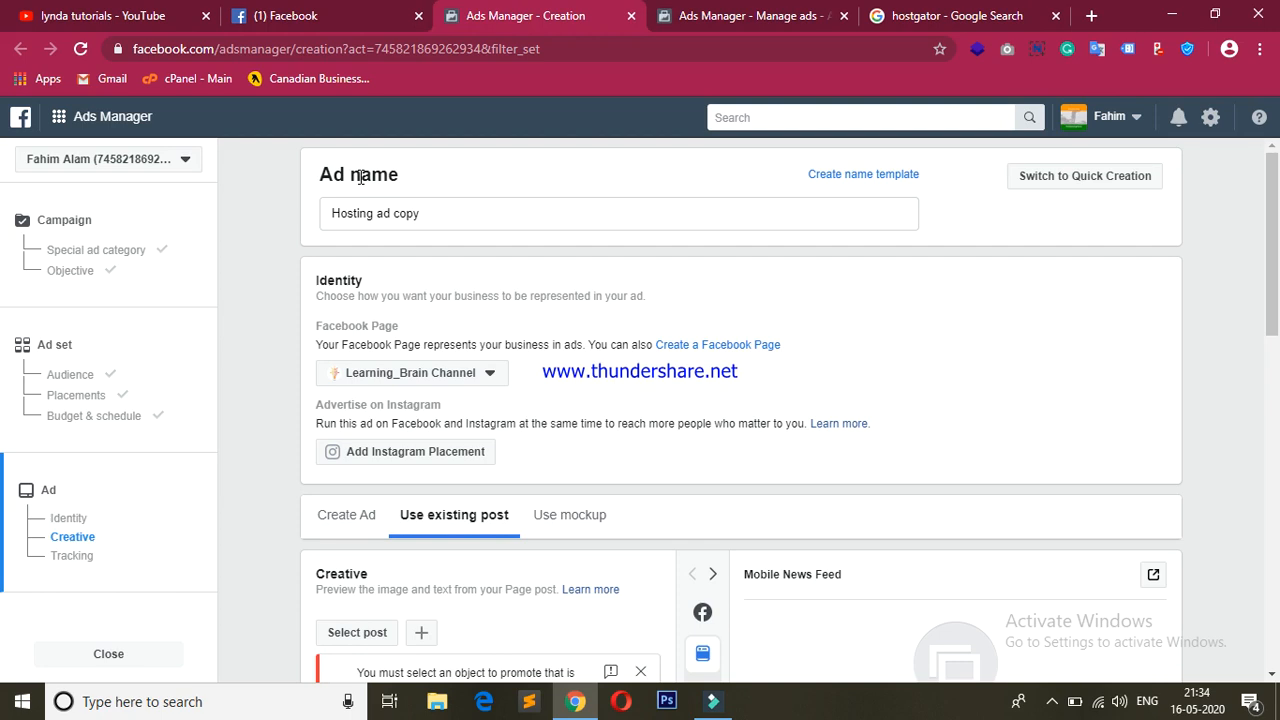
click(374, 175)
scroll(278, 203, down, 2)
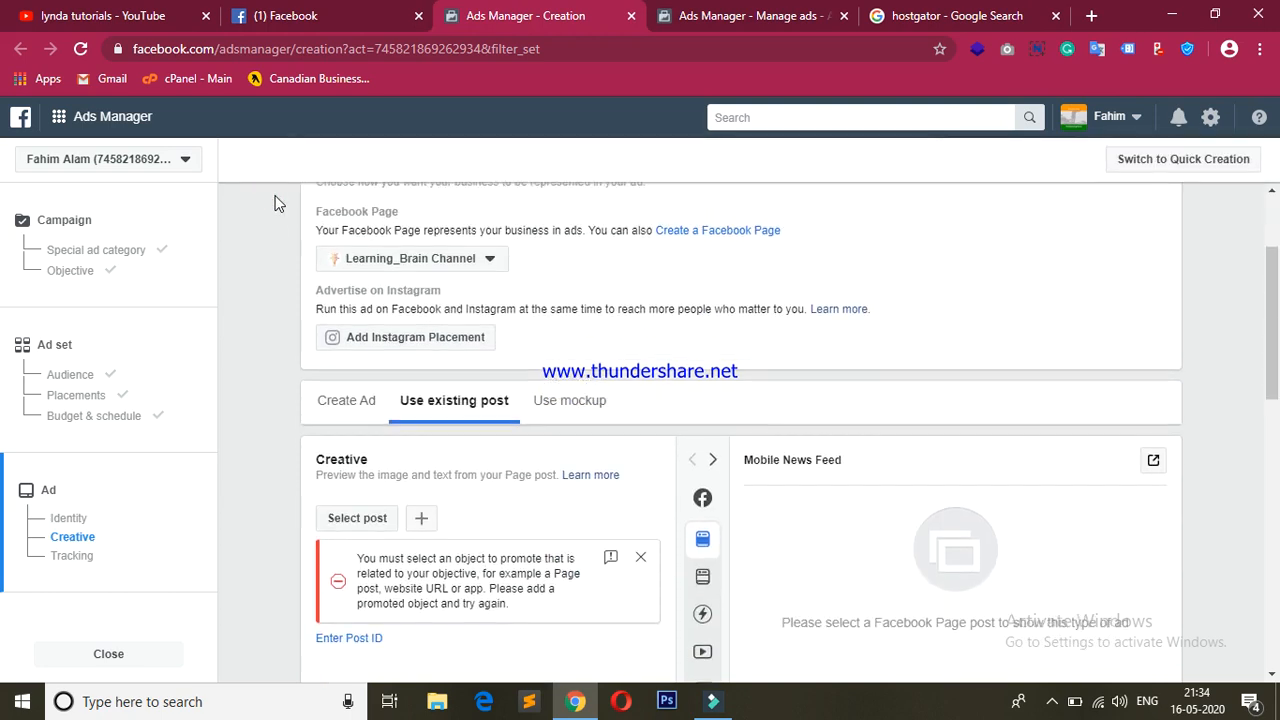
scroll(278, 203, up, 2)
scroll(278, 203, down, 3)
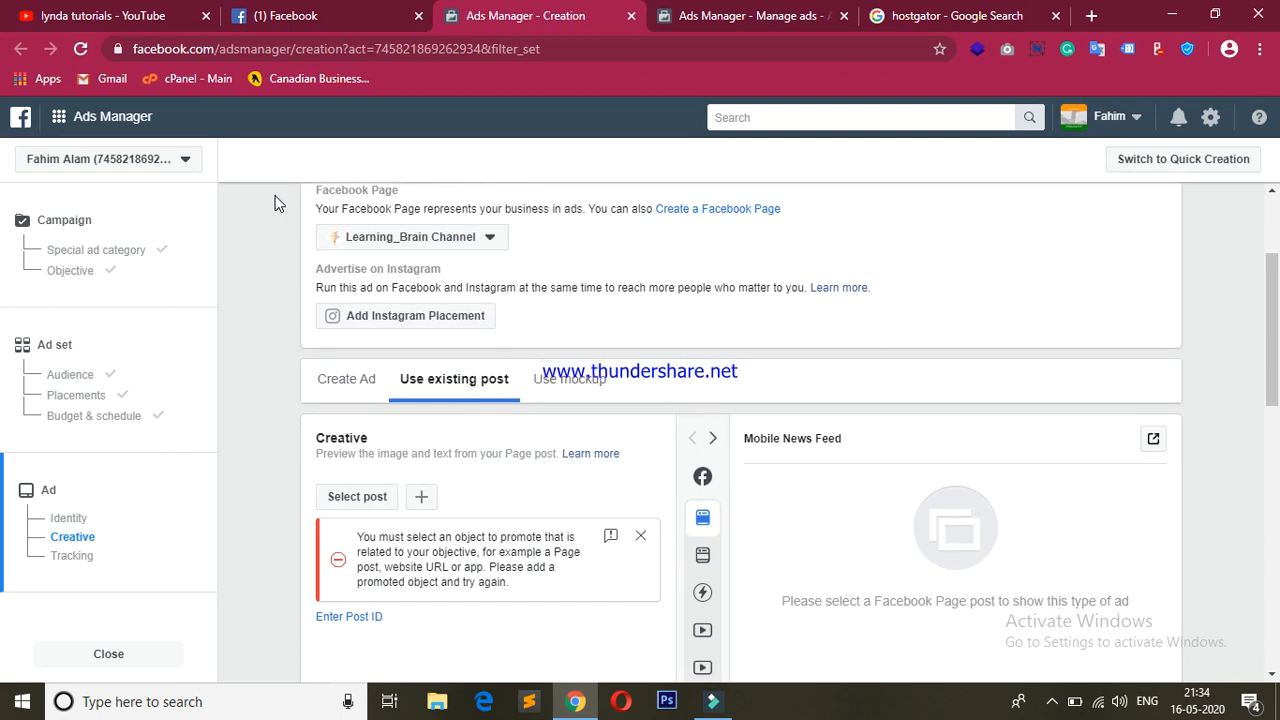
scroll(278, 203, down, 3)
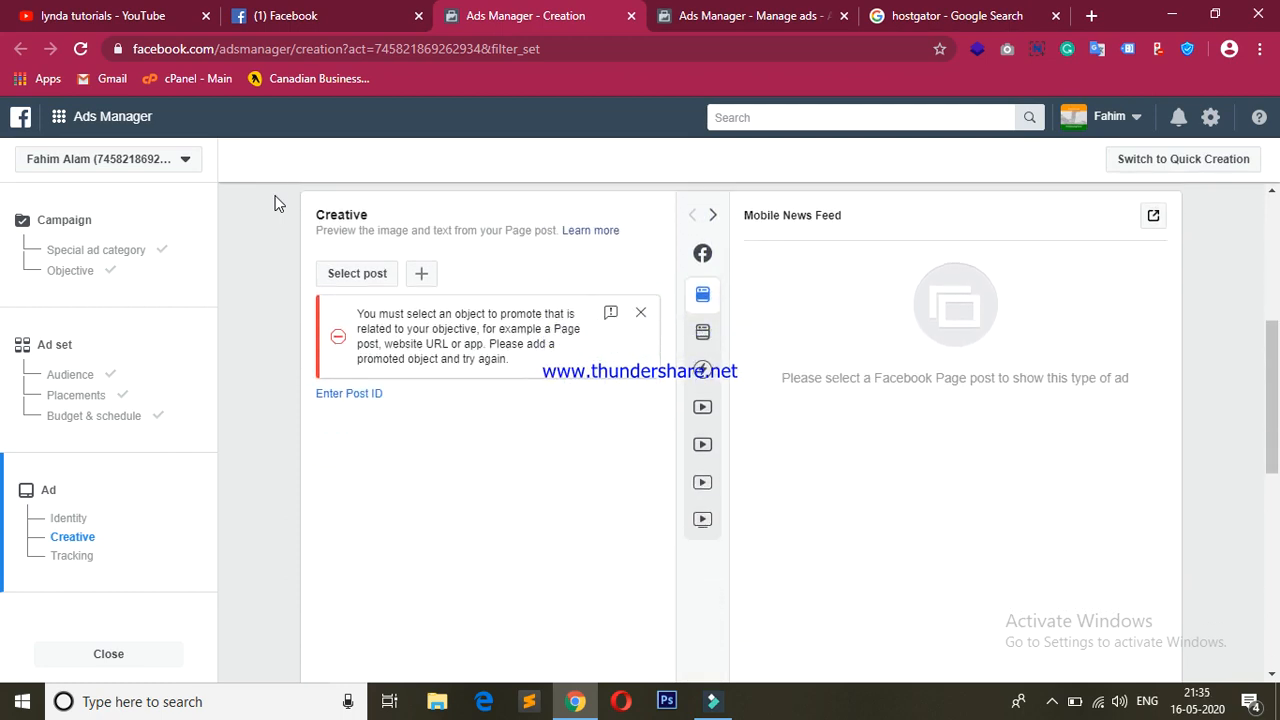
click(1055, 15)
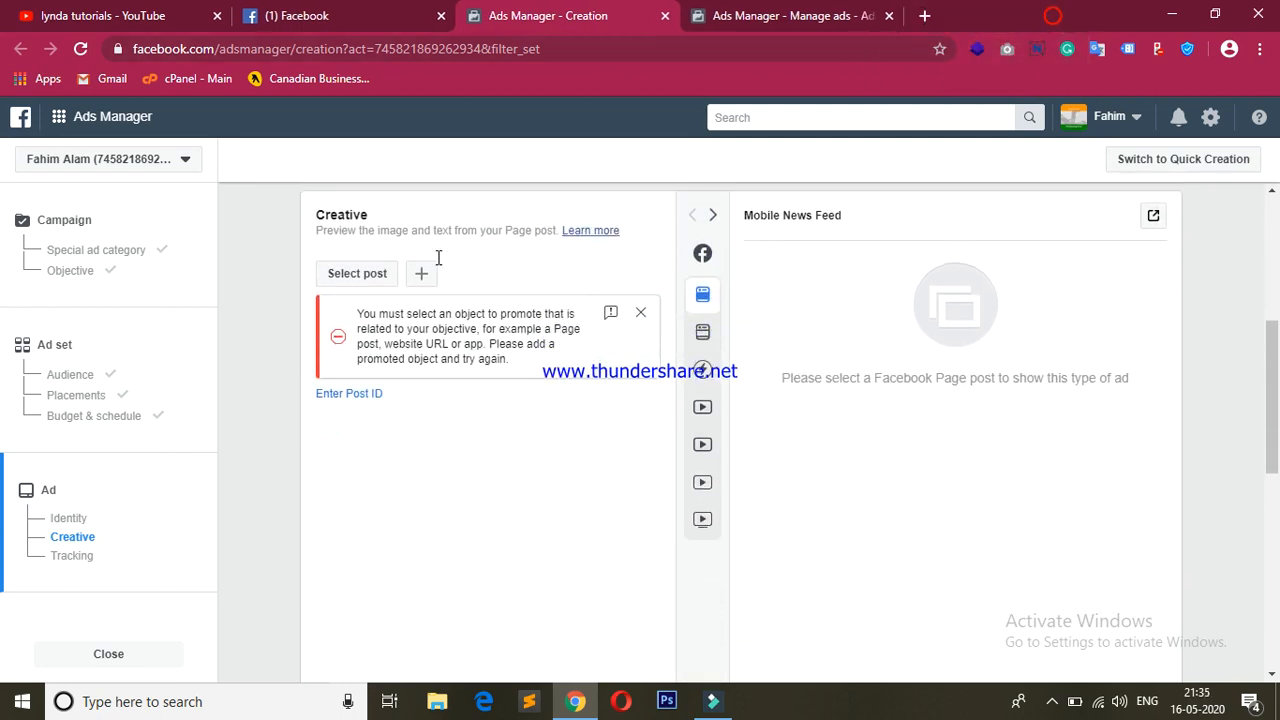
- Check the mockups available for the ad creative and close the mockup selection without choosing one
click(277, 260)
scroll(278, 262, up, 1)
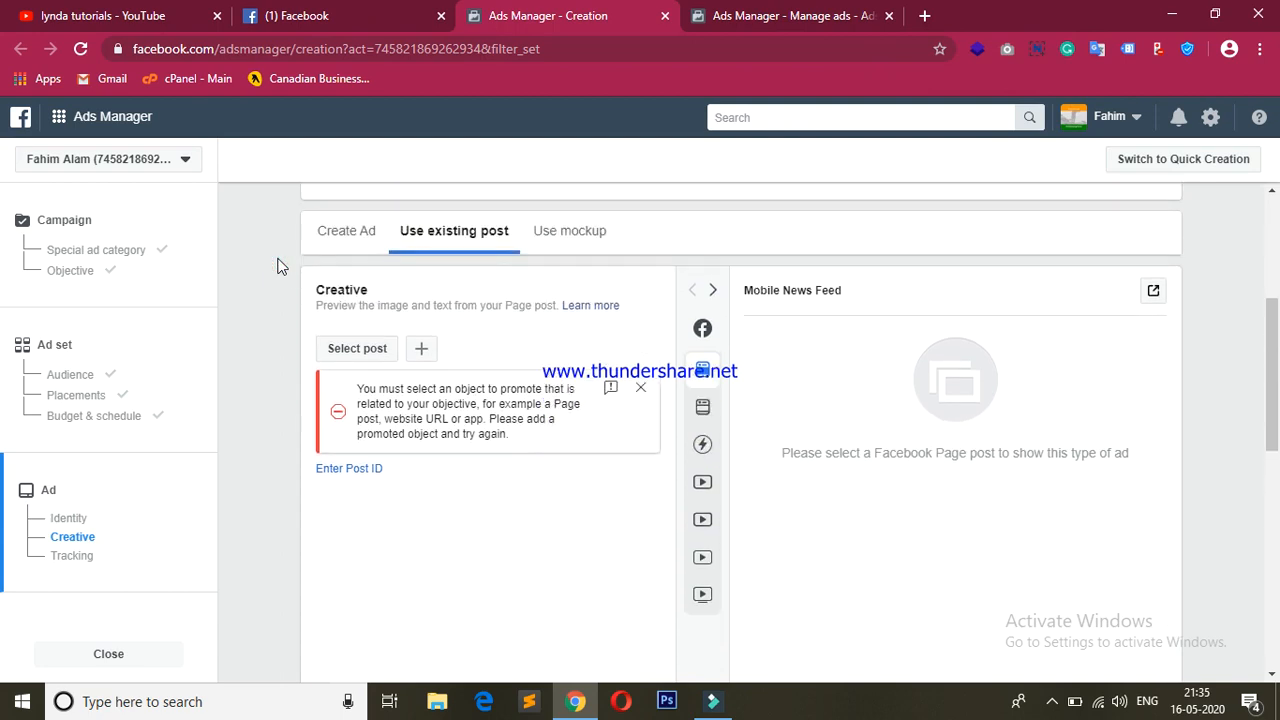
scroll(278, 265, up, 1)
scroll(280, 265, down, 1)
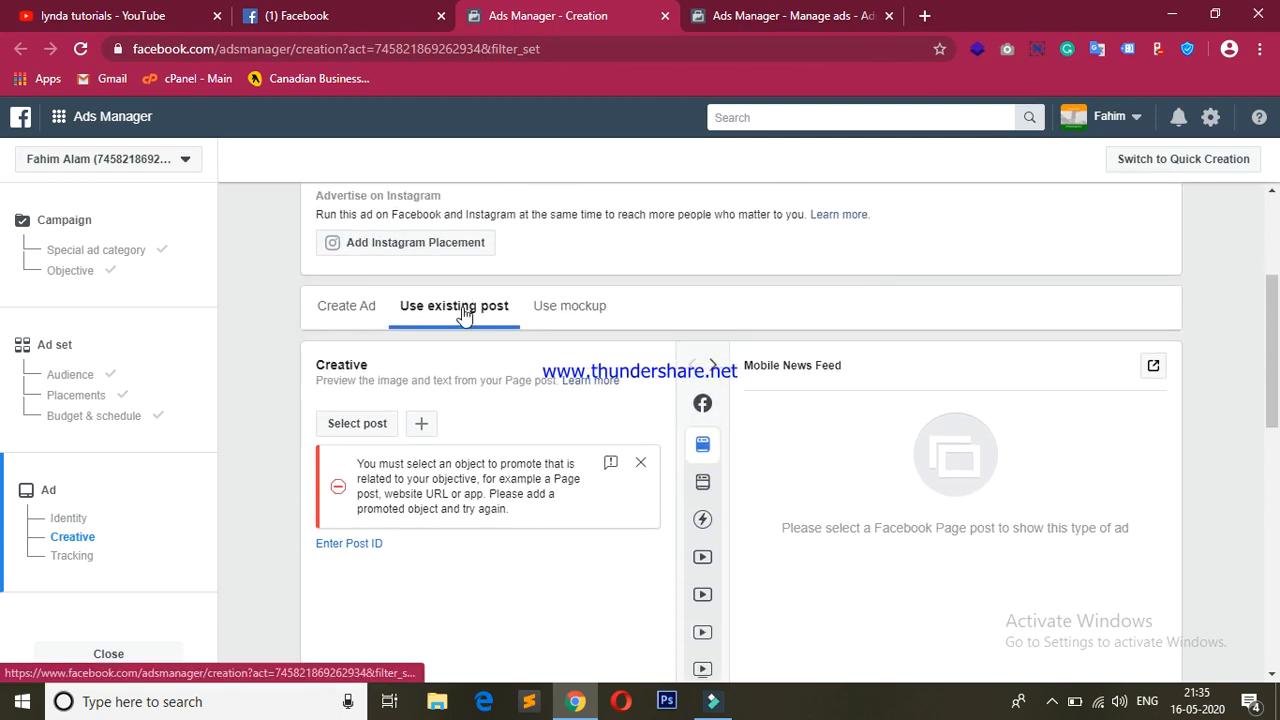
click(575, 316)
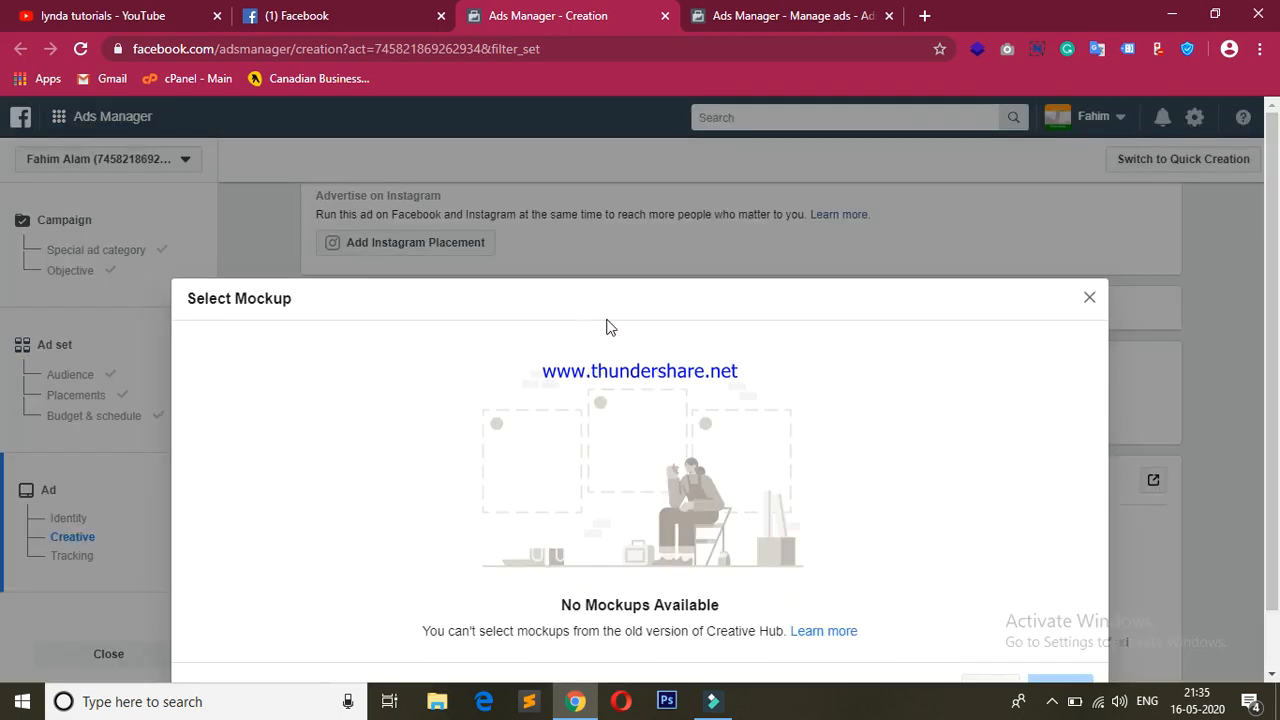
click(1089, 298)
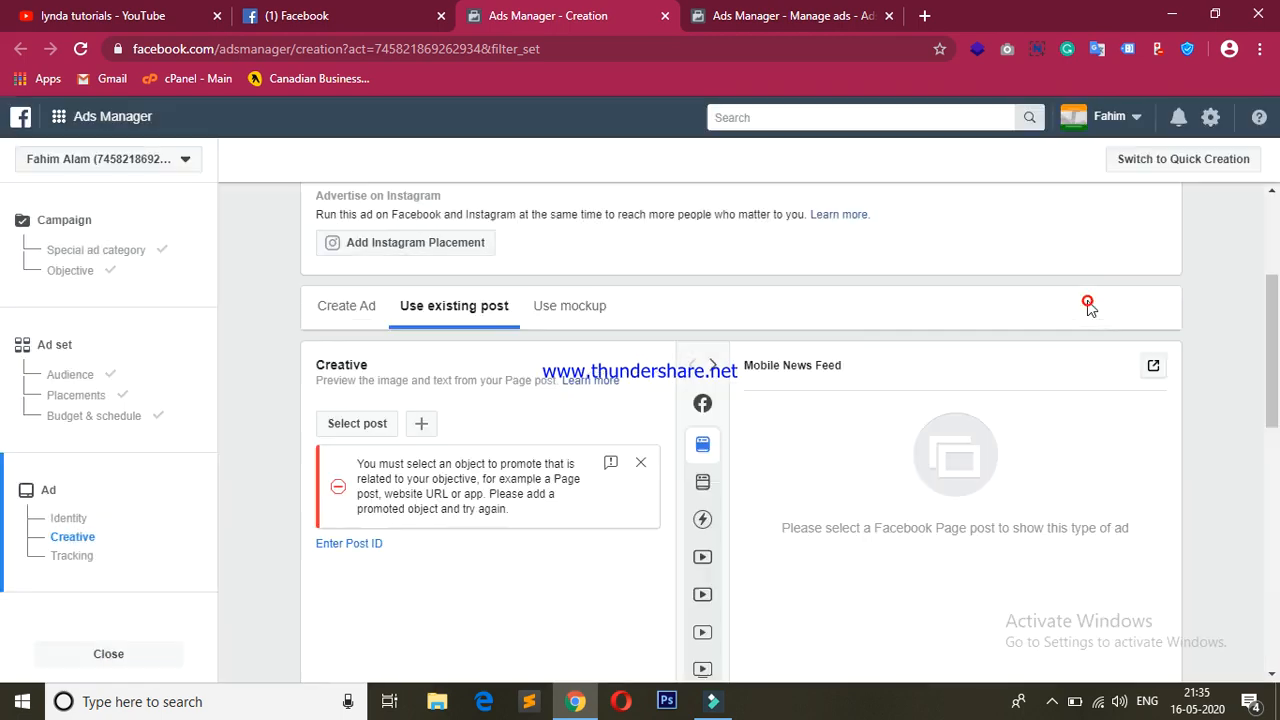
- Switch from using an existing post to creating a new ad and add hostgator.jpg (600 × 600) from the account images
click(352, 316)
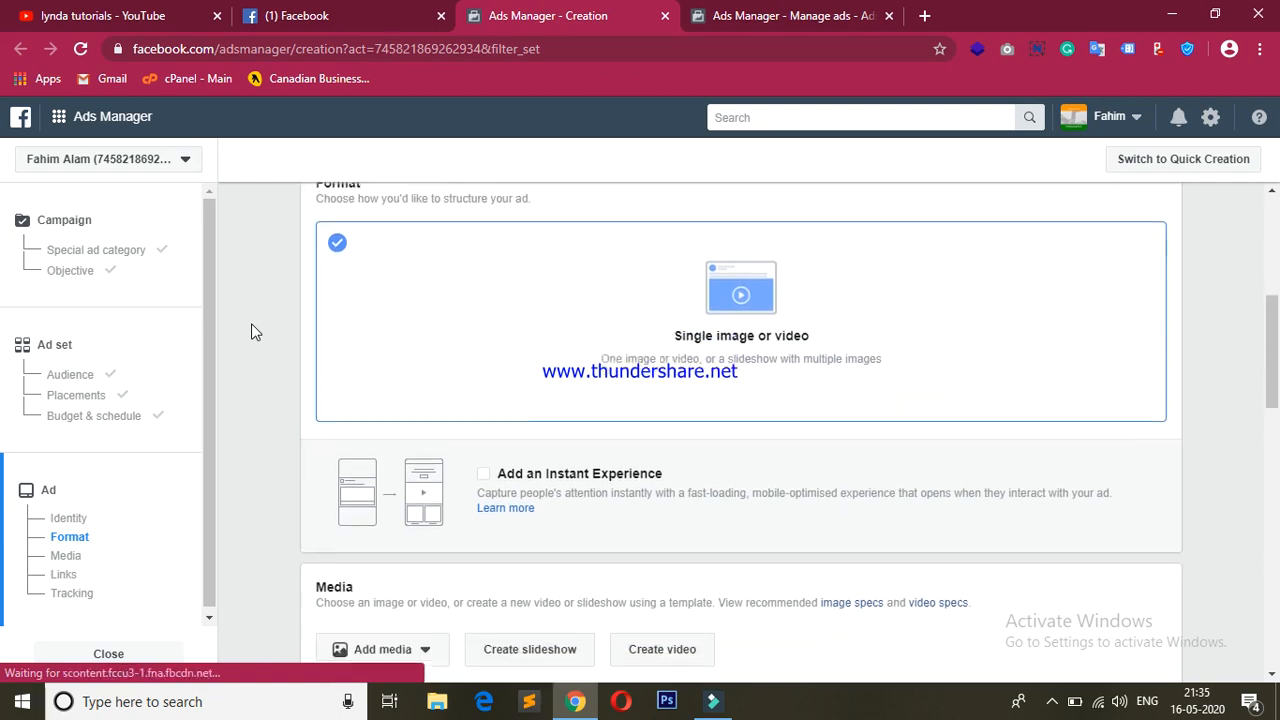
scroll(251, 323, down, 2)
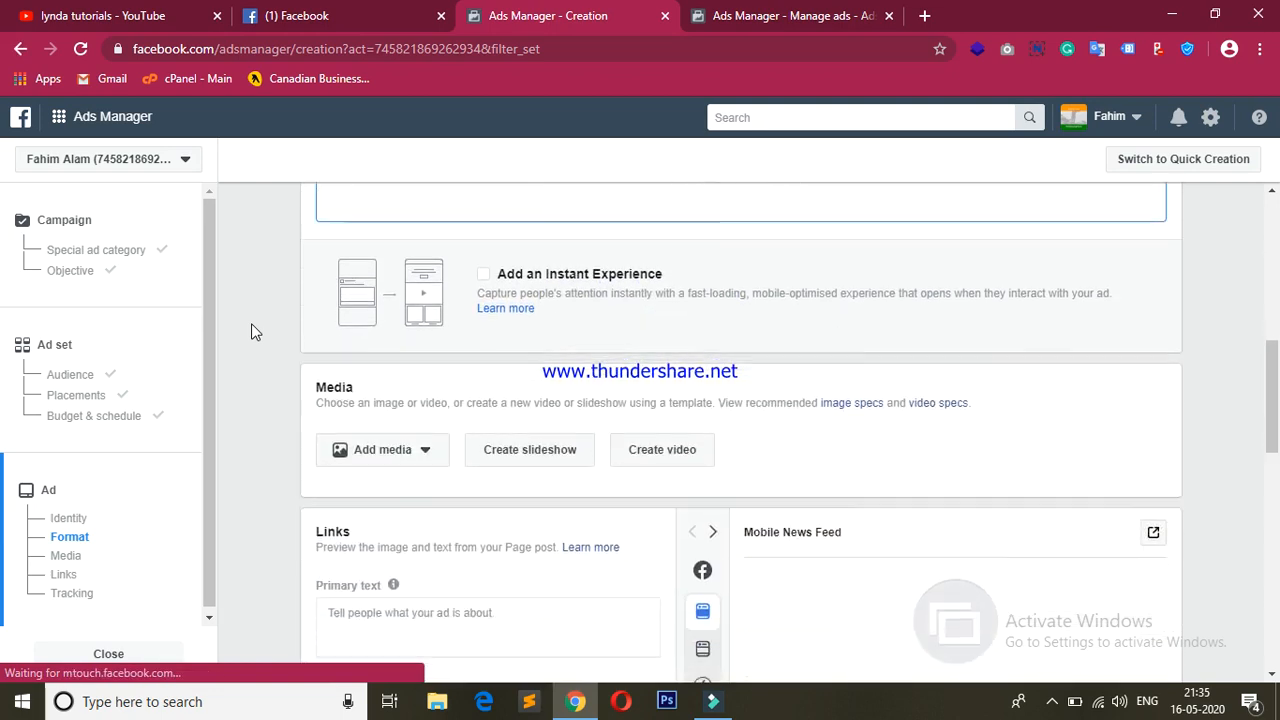
click(428, 345)
click(375, 388)
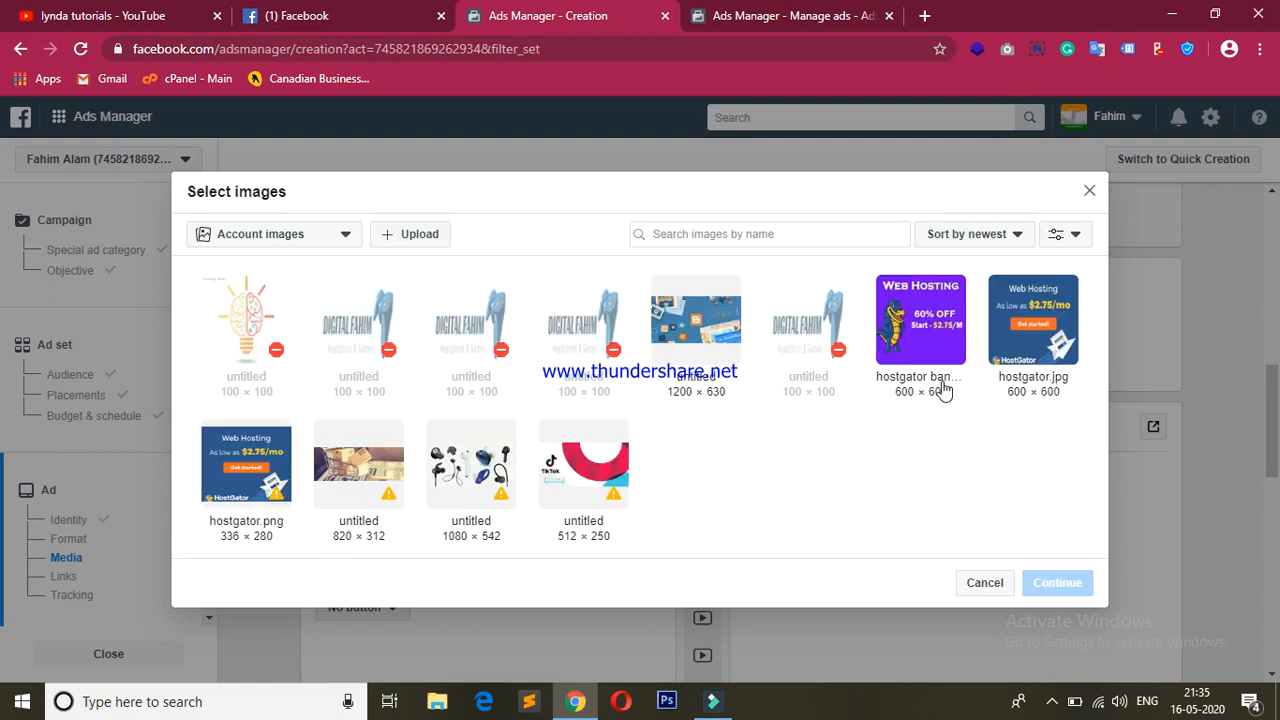
click(1045, 322)
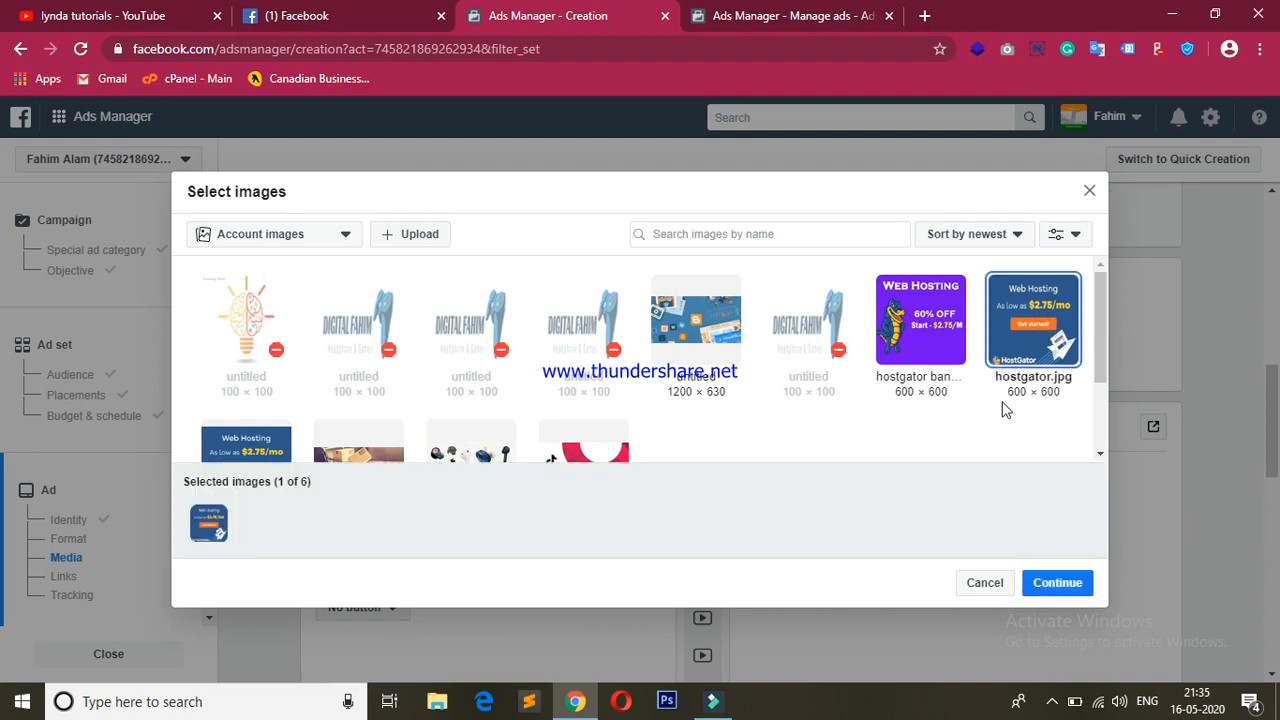
click(1058, 585)
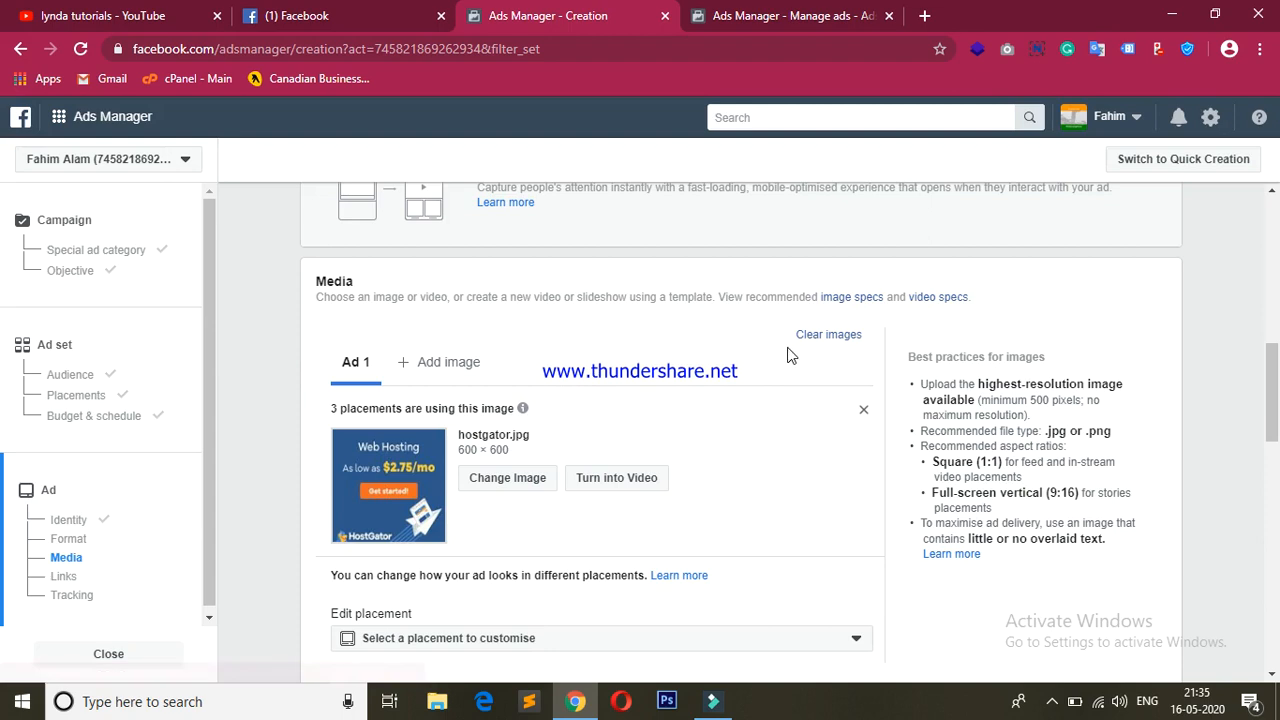
- Review the ad's media settings, link fields and Mobile News Feed preview
click(1275, 460)
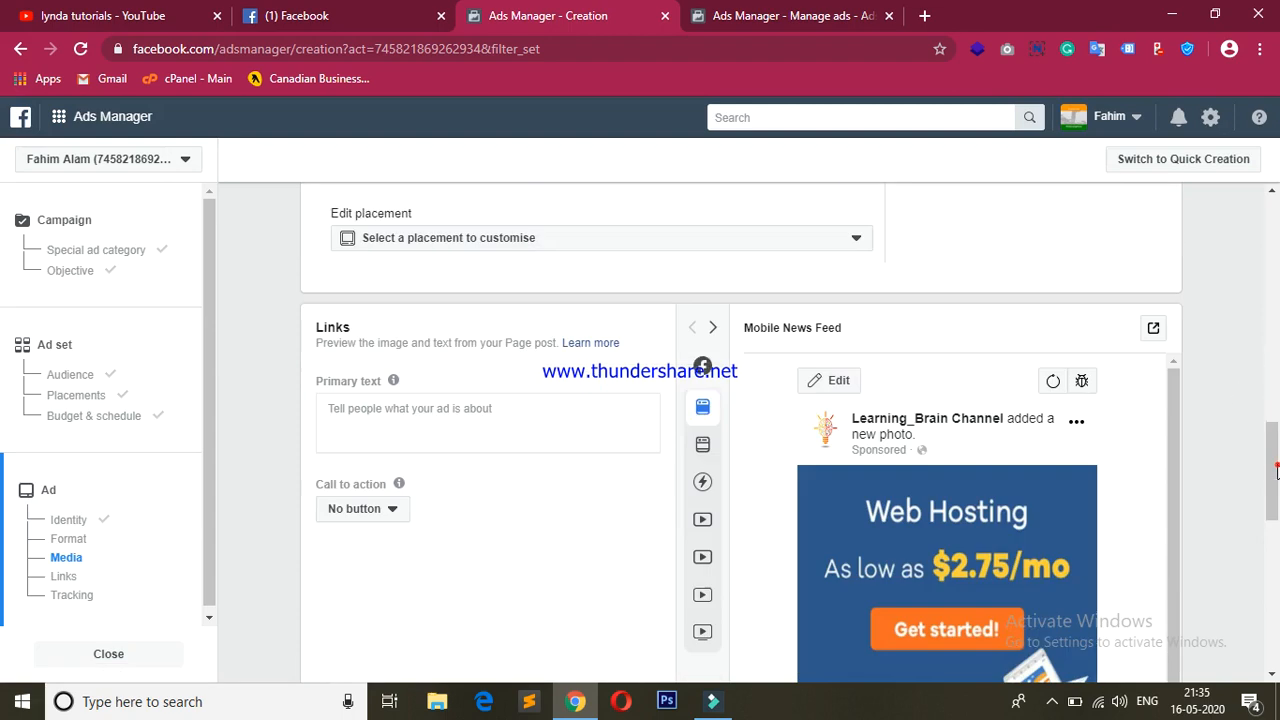
click(1238, 366)
scroll(1238, 368, up, 3)
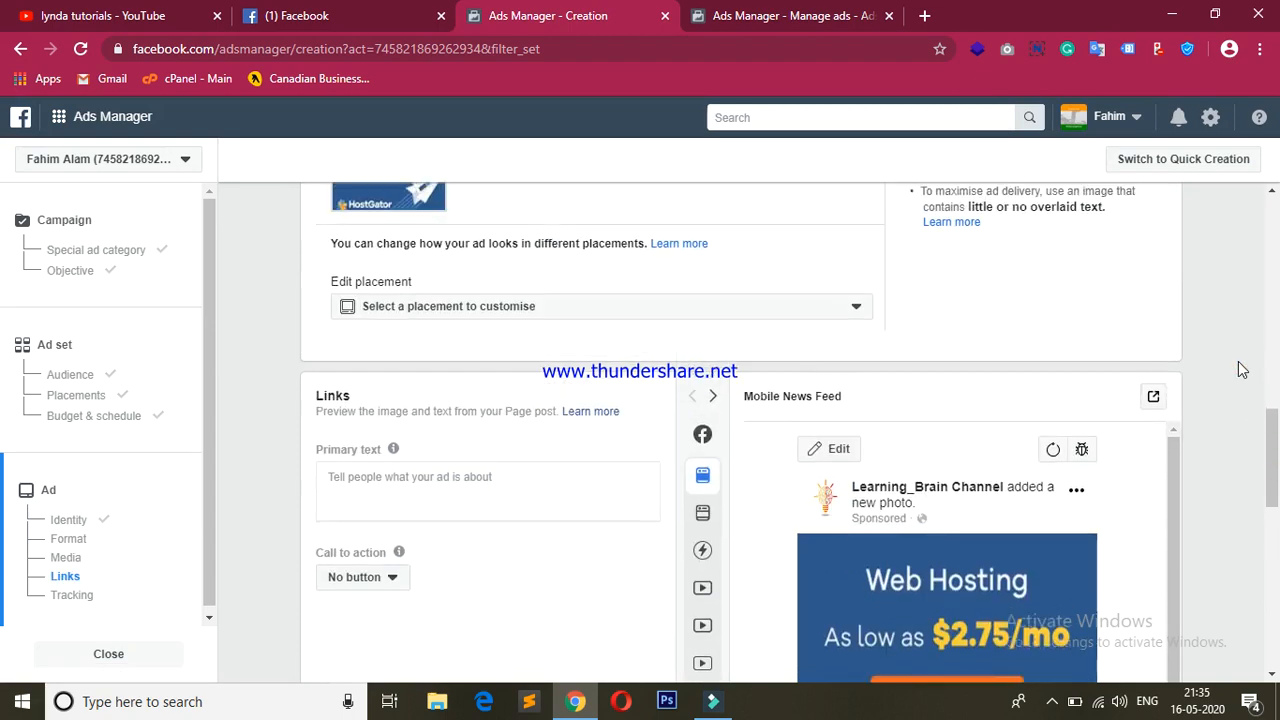
scroll(1238, 369, up, 2)
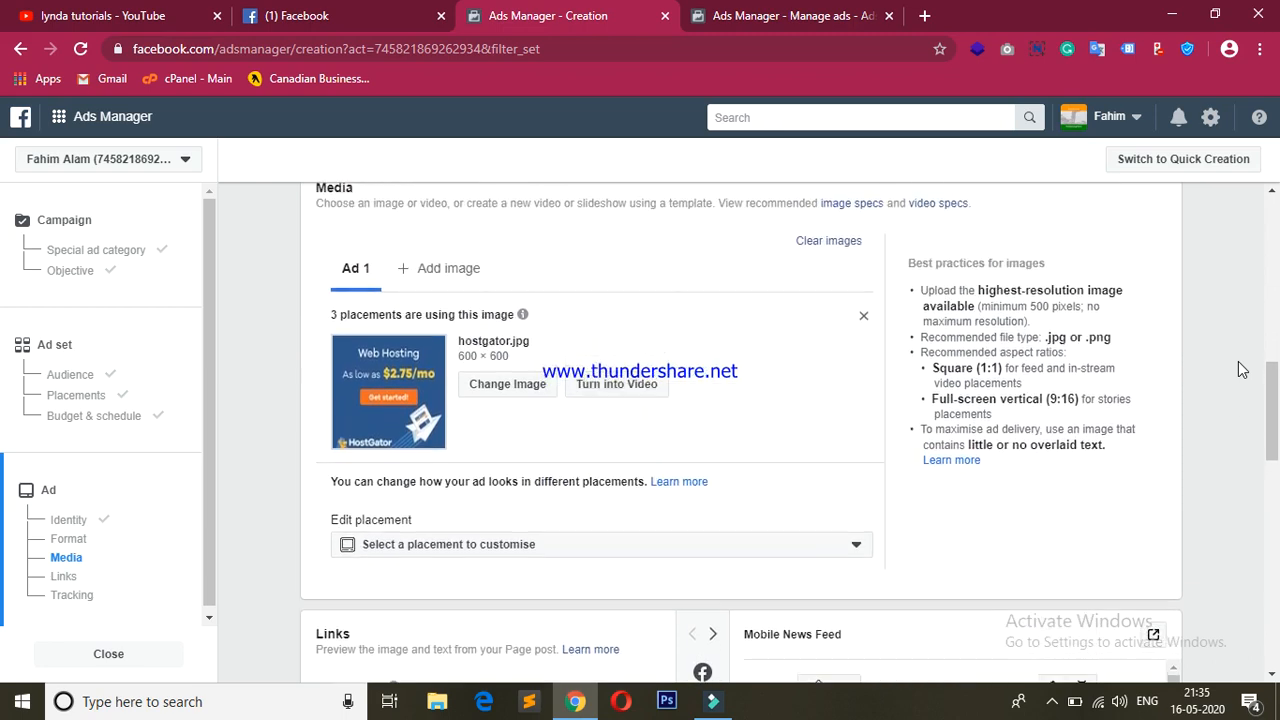
scroll(1238, 369, down, 1)
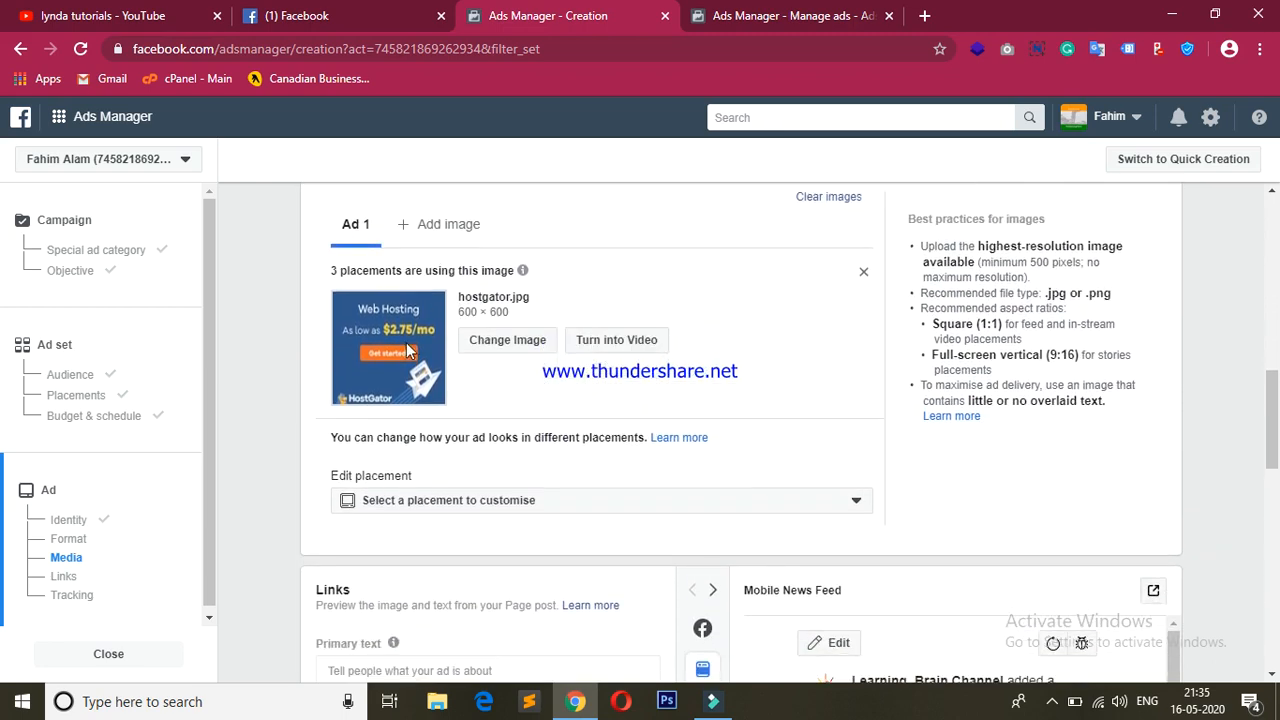
scroll(227, 327, down, 3)
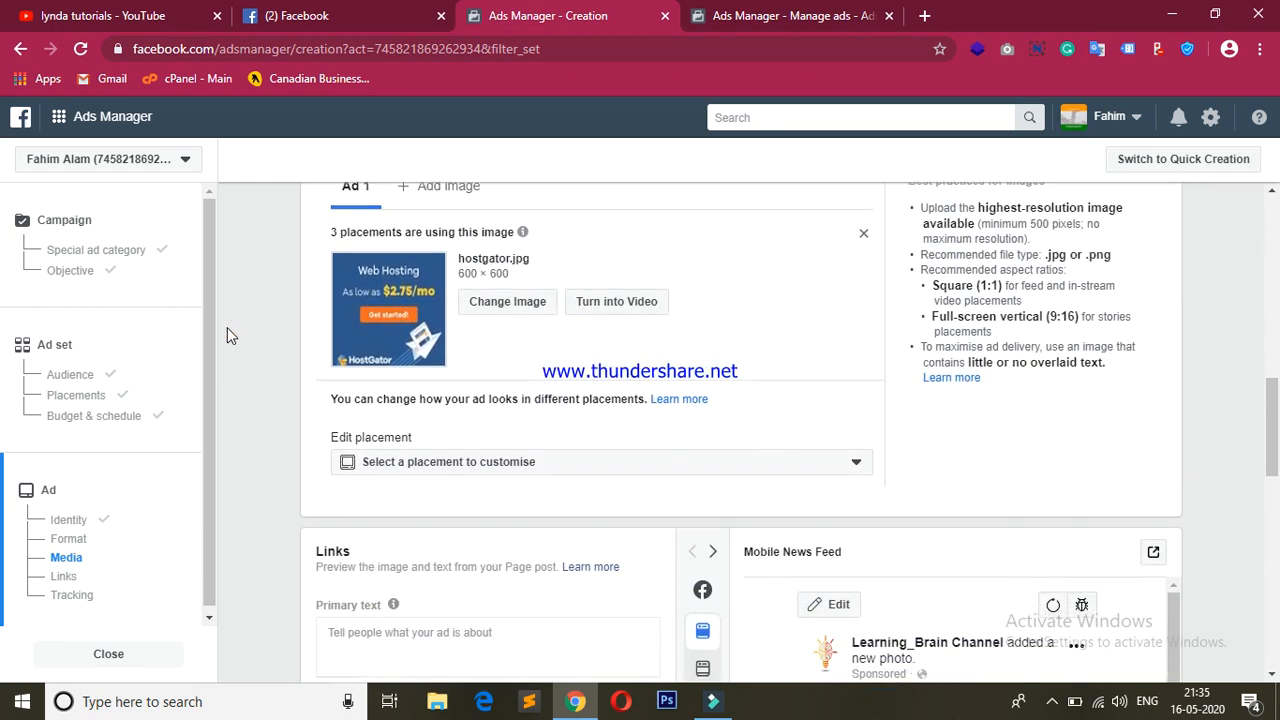
- Enter "Buy your hosting for $2.75/Mo and free domain" as the ad's primary text
scroll(227, 327, down, 1)
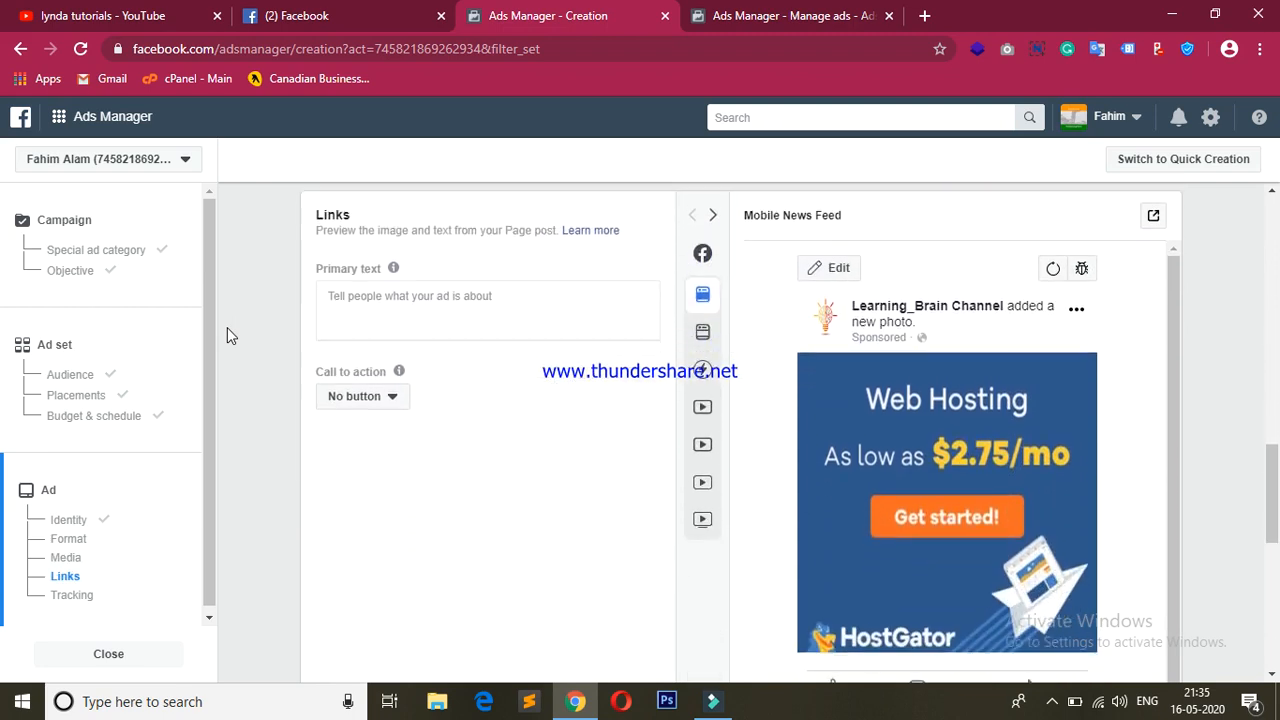
click(440, 308)
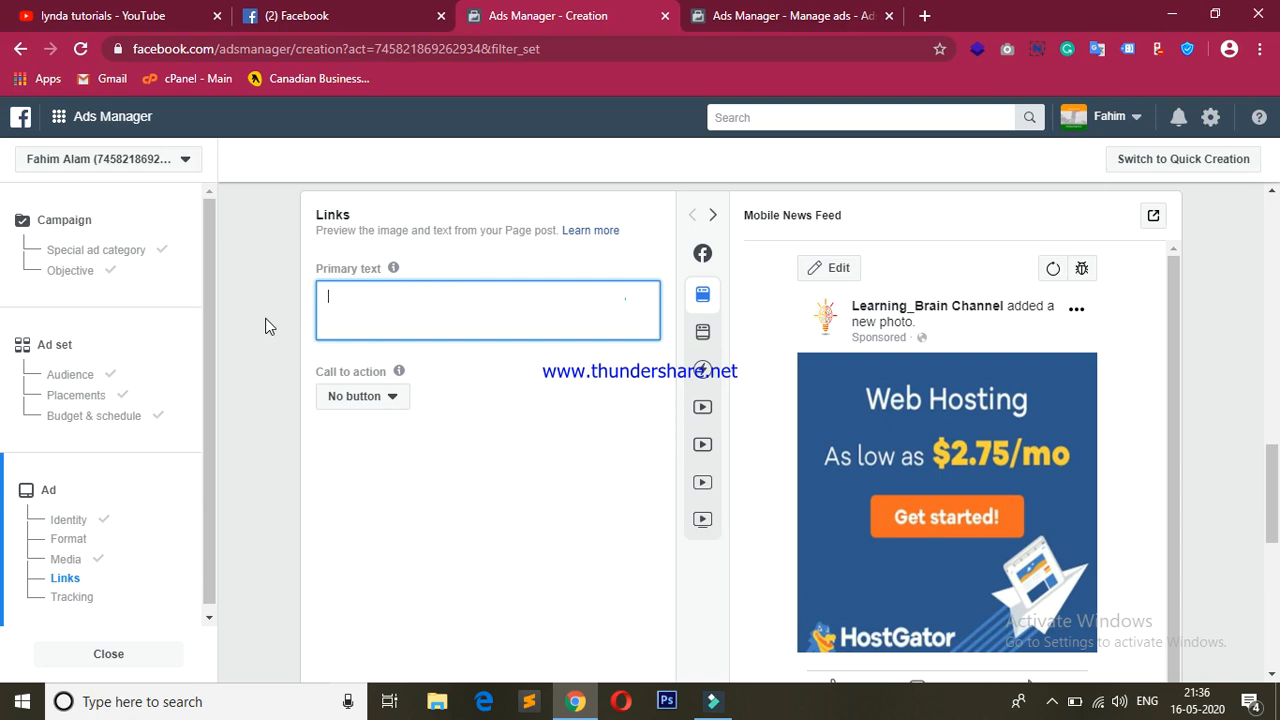
text(Buy yo)
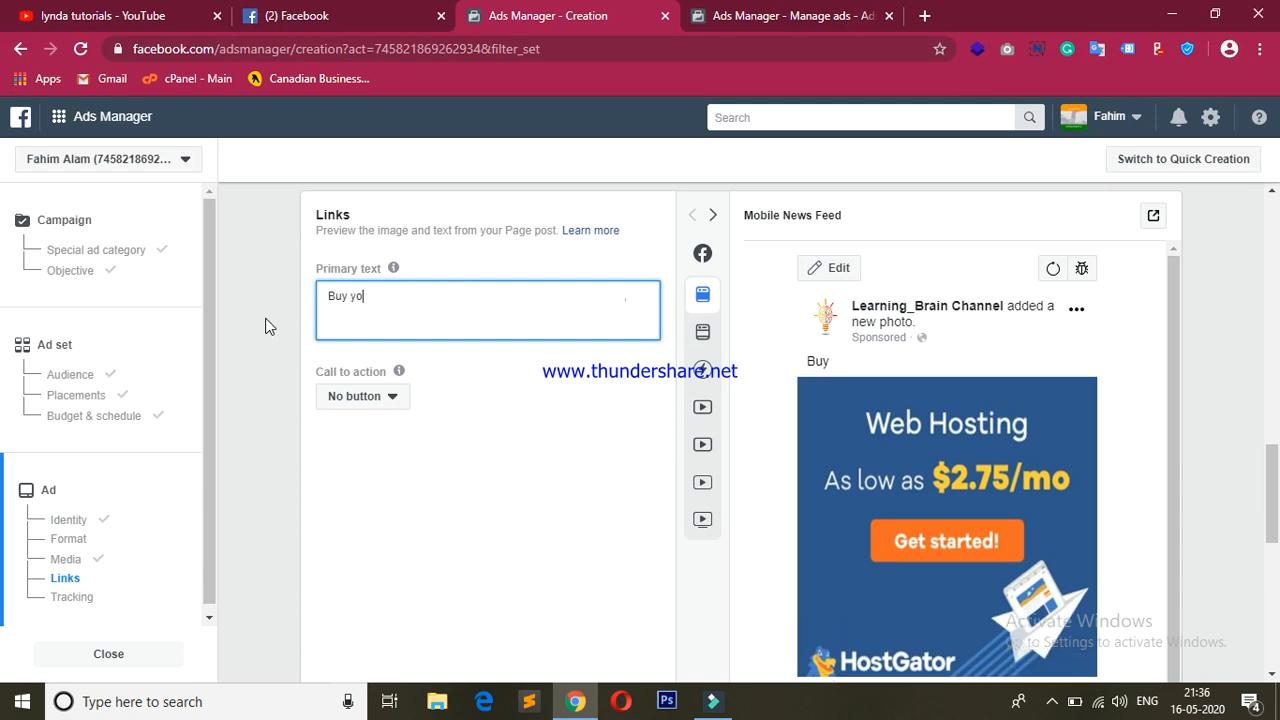
text(ur hosting for)
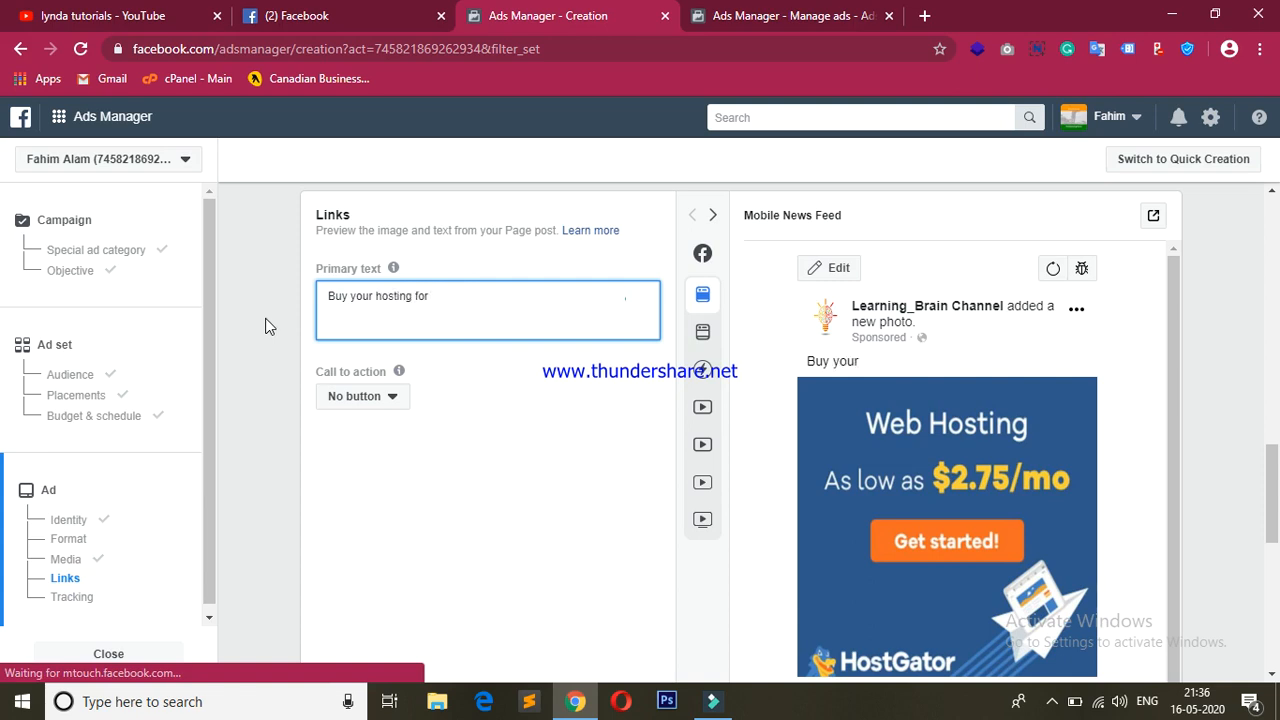
text( 2.75)
text($)
key(Right)
key(Right)
key(Right)
text(/Mo)
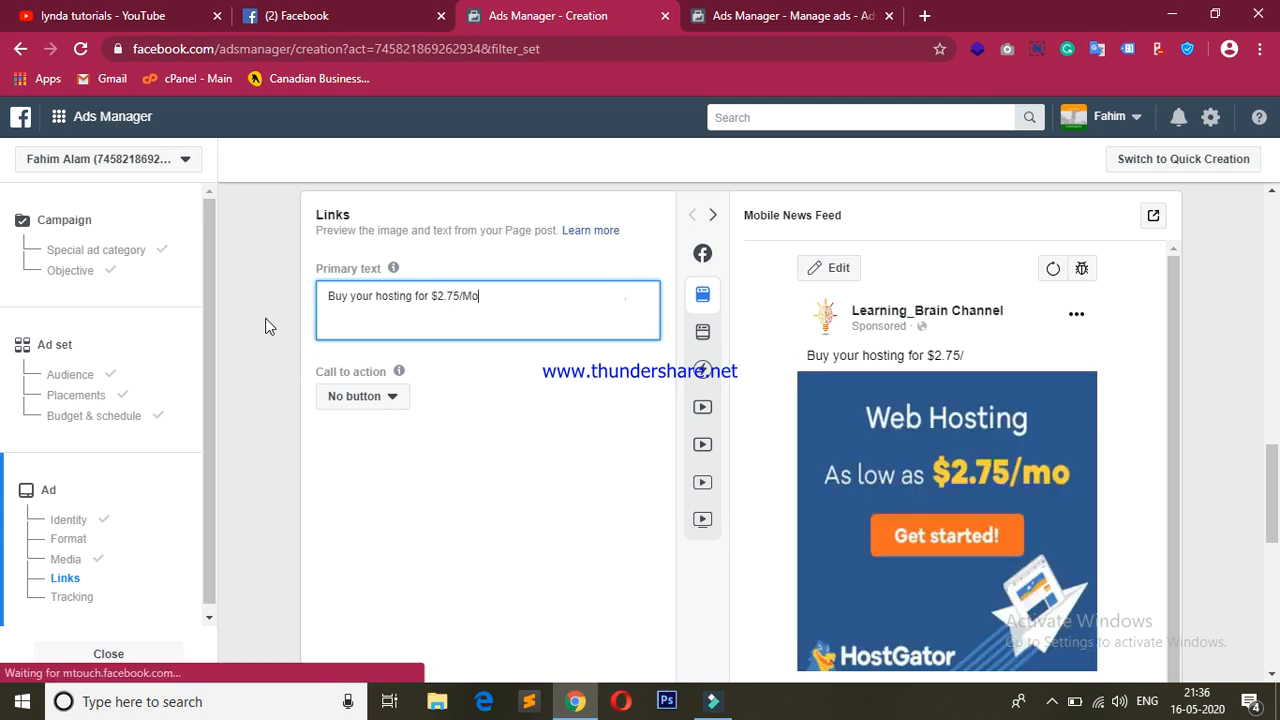
text(.)
text( and free domain)
click(258, 324)
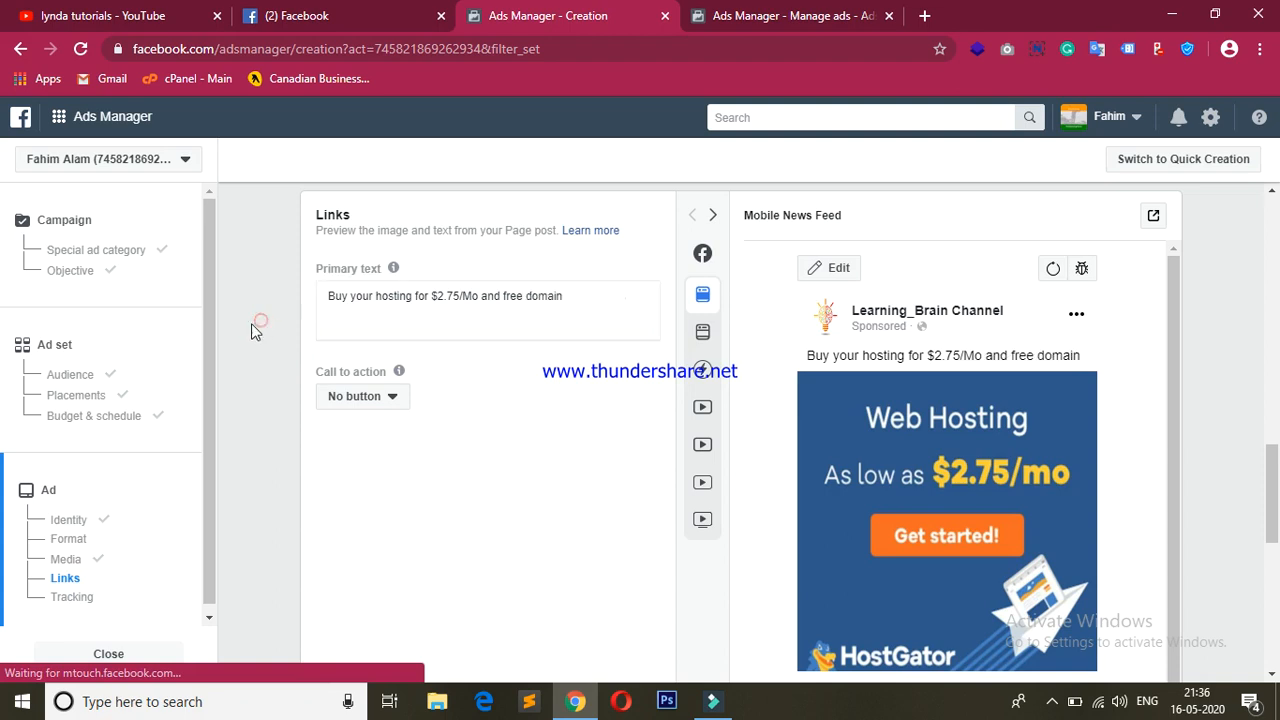
- Set the ad's call to action to Send Message and check it in the Mobile News Feed preview
drag(1173, 375, 1176, 401)
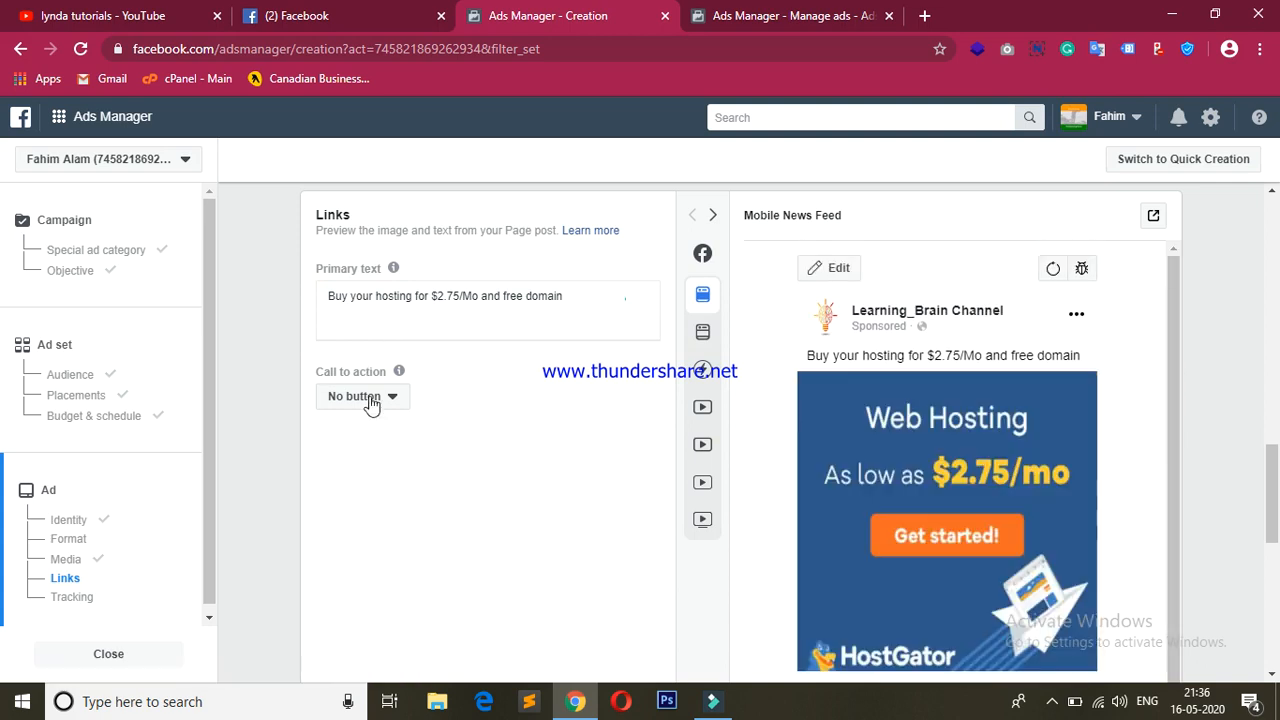
click(392, 400)
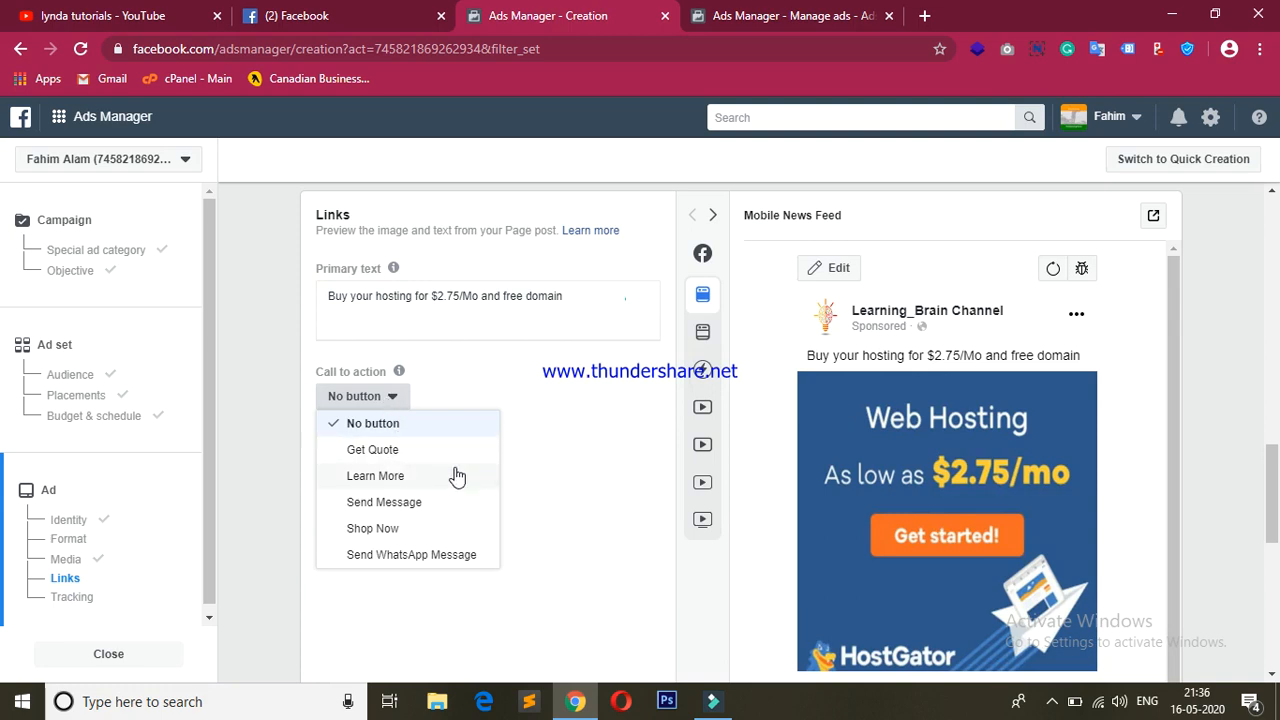
click(598, 508)
scroll(598, 500, down, 1)
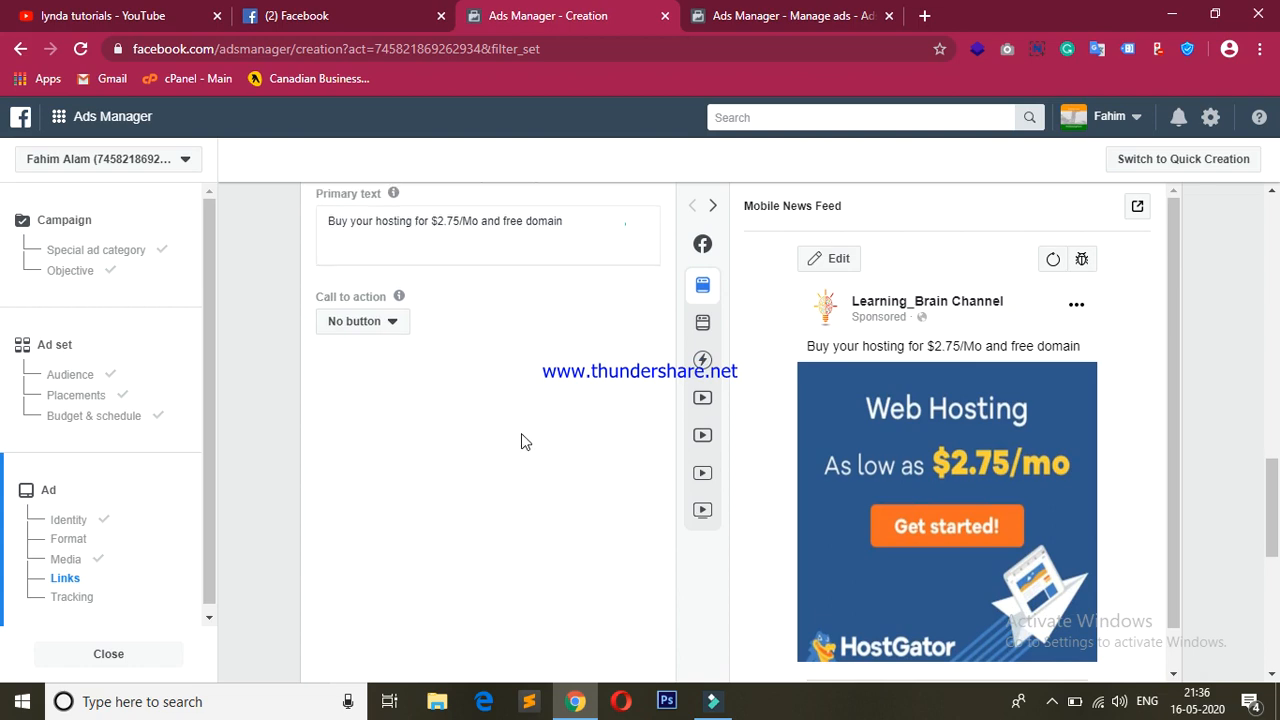
click(398, 324)
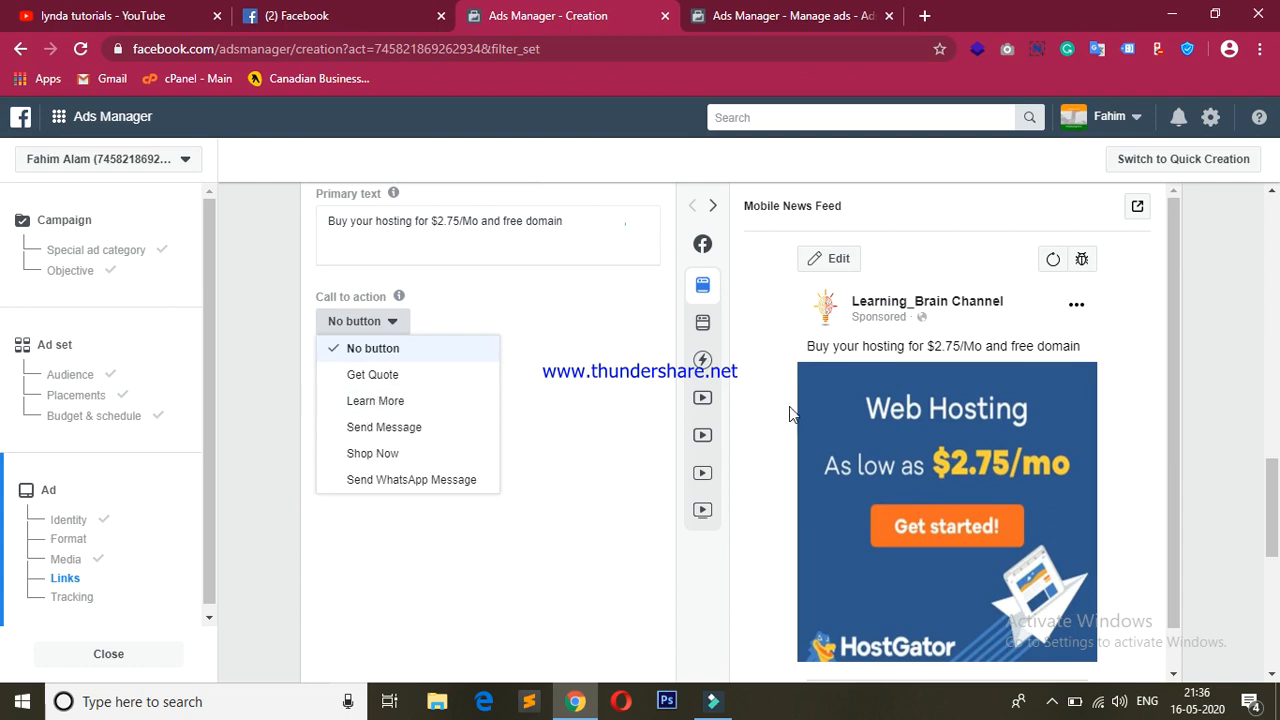
drag(1178, 364, 1168, 452)
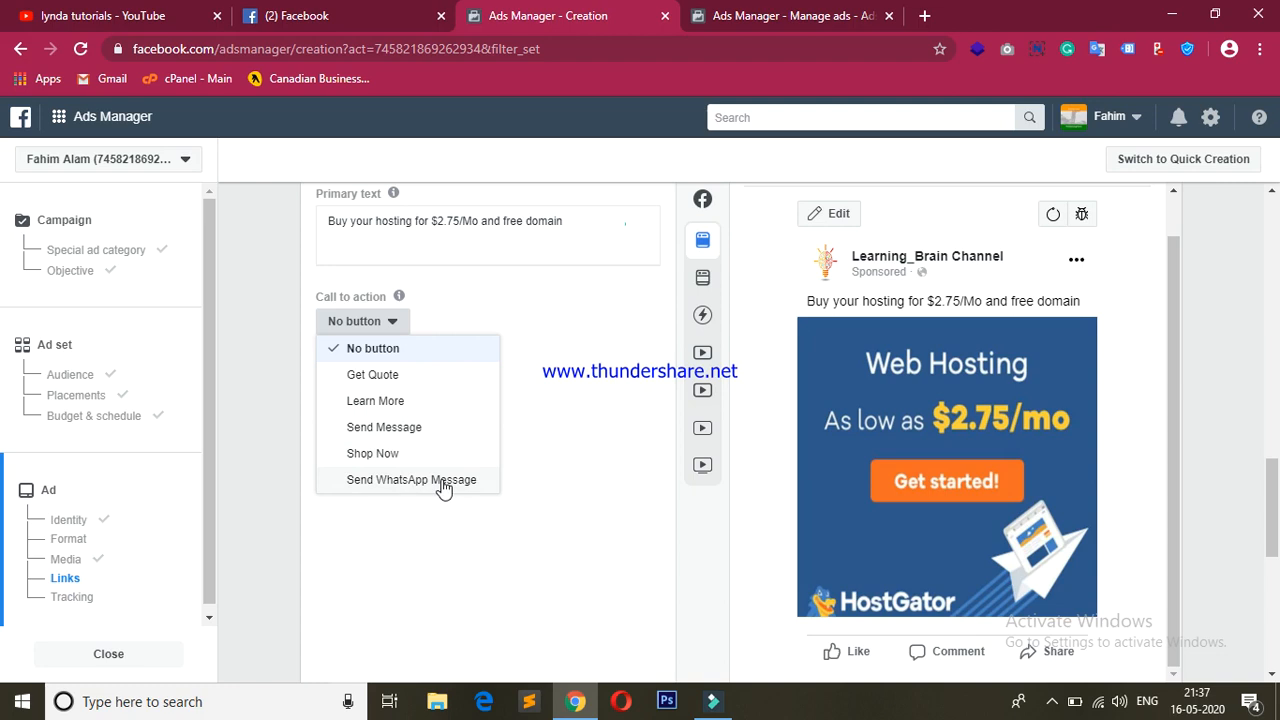
click(384, 427)
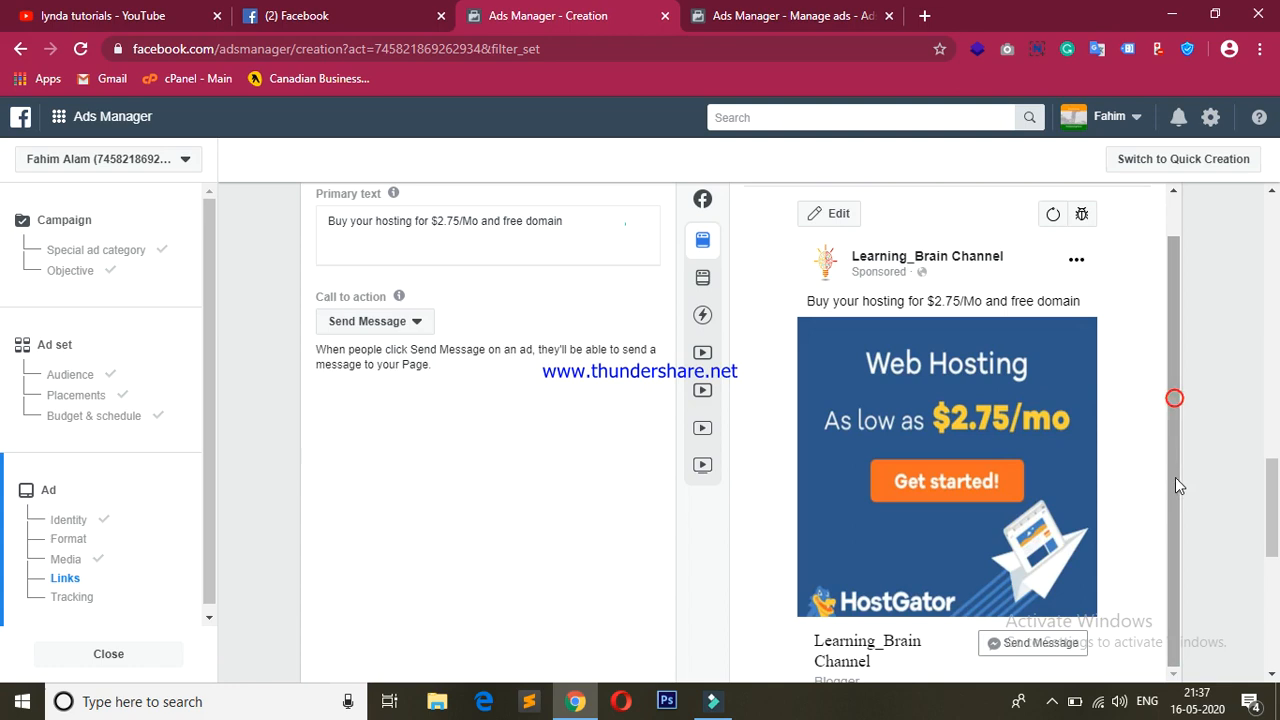
drag(1268, 540, 1270, 550)
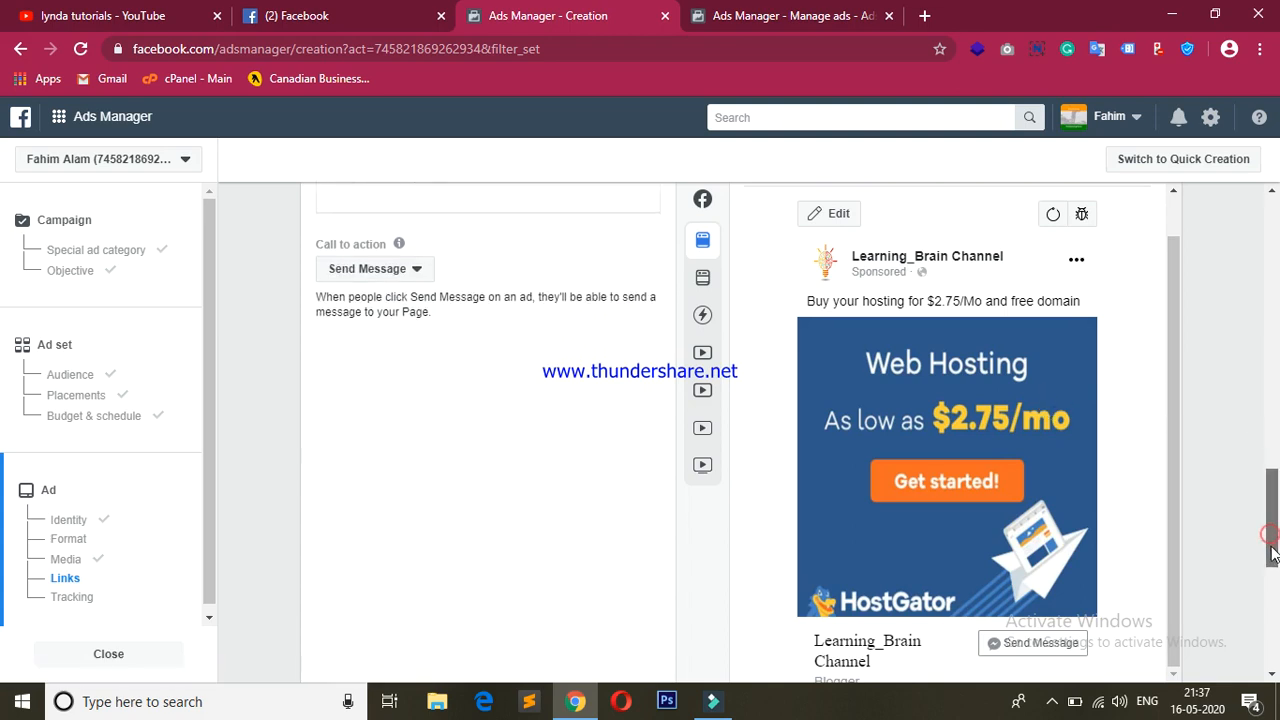
click(1172, 352)
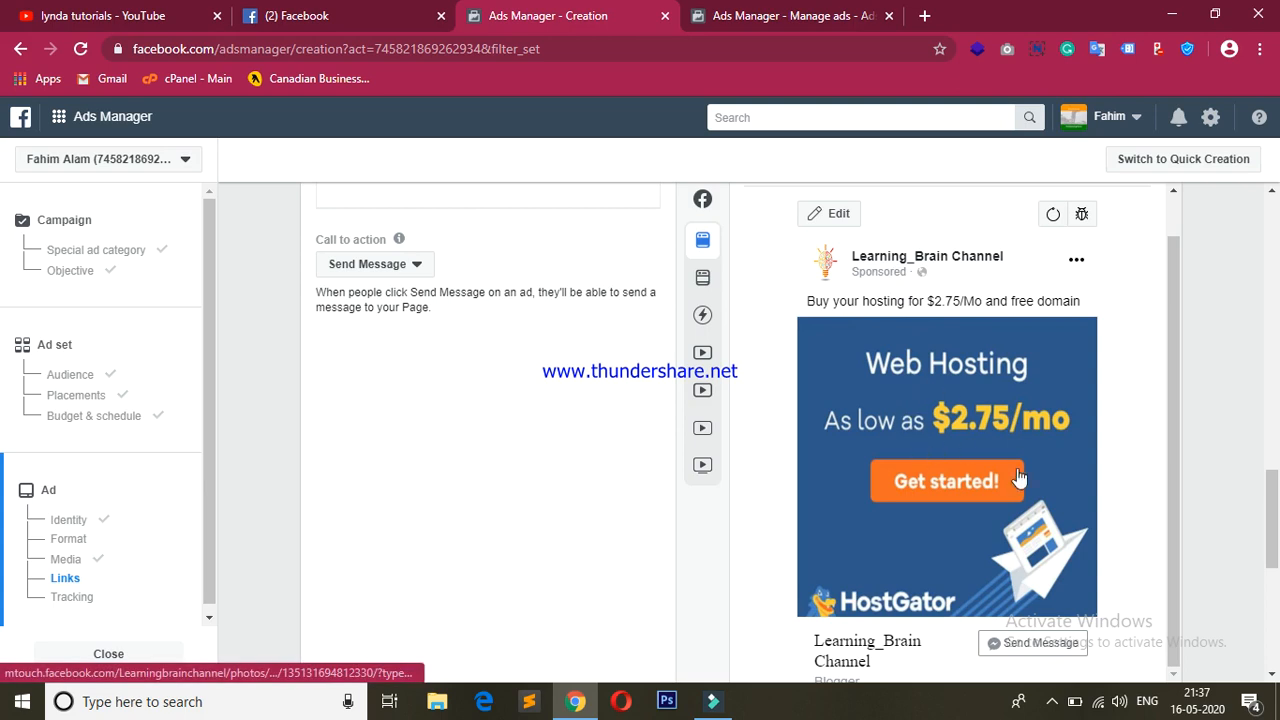
drag(1169, 513, 1185, 548)
- Review the ad's tracking options: Facebook pixel, app events, offline events and the optional URL parameters
scroll(1258, 545, down, 3)
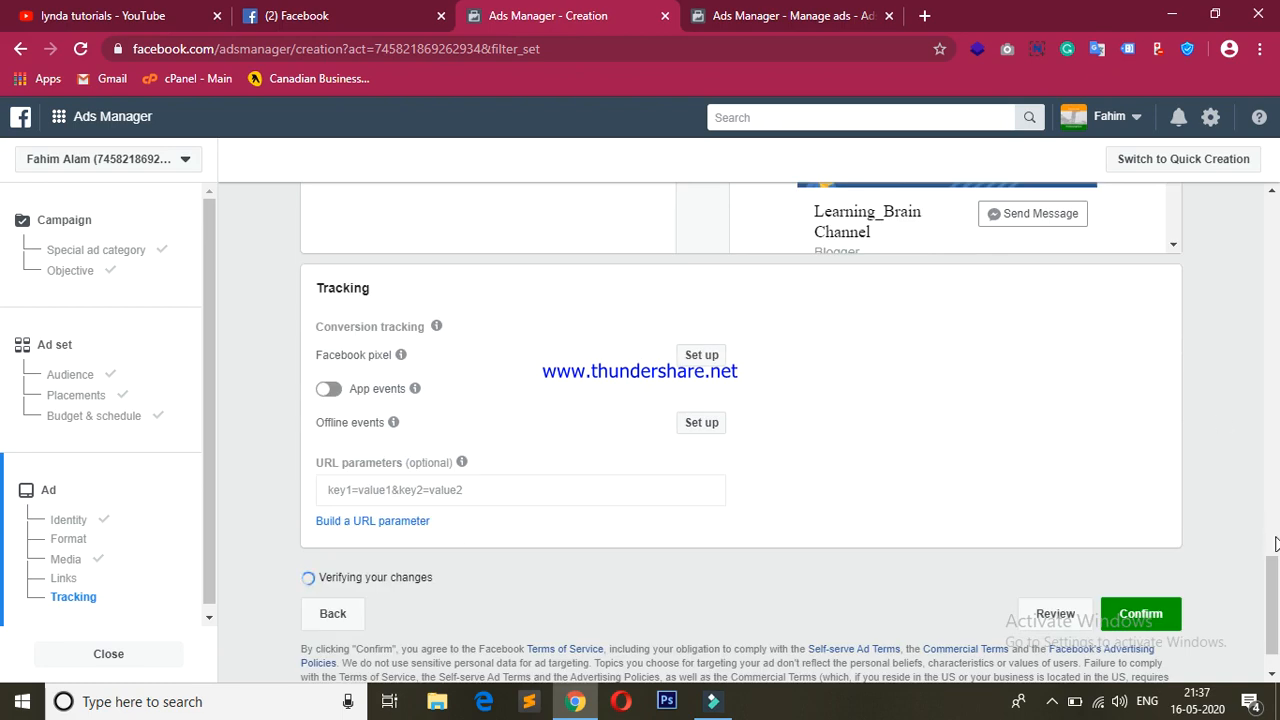
click(1274, 540)
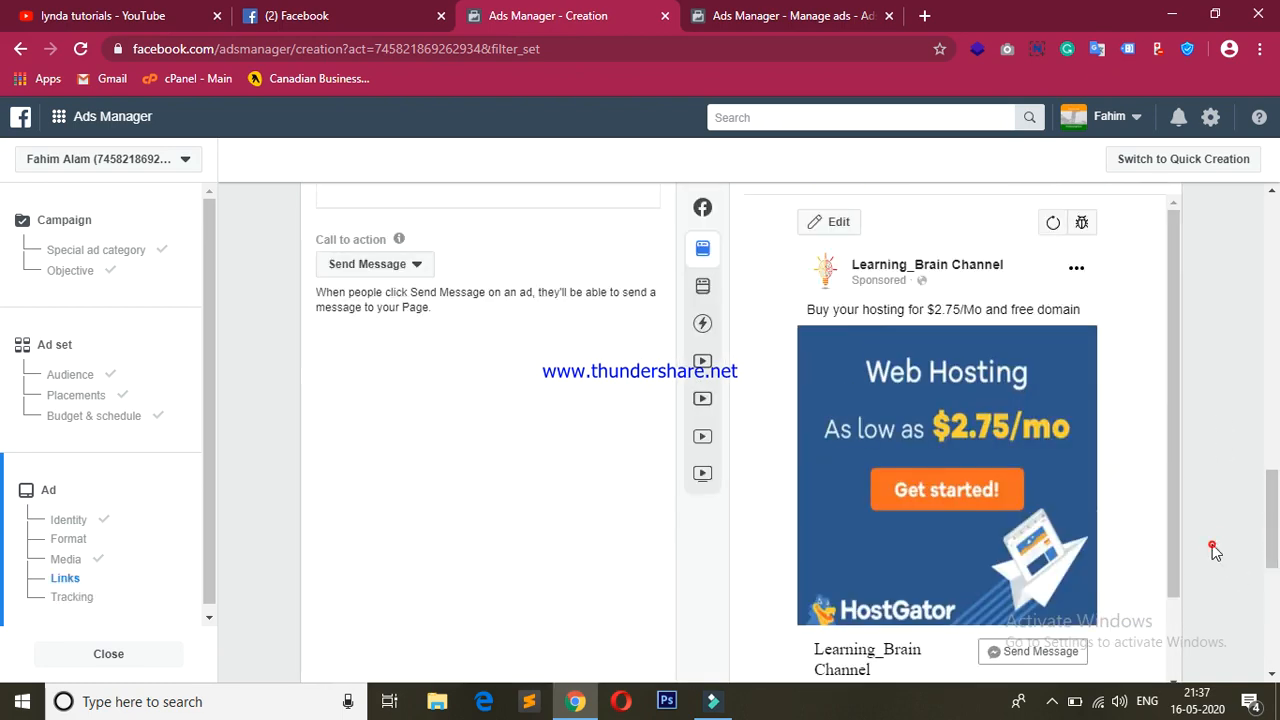
scroll(1212, 546, down, 2)
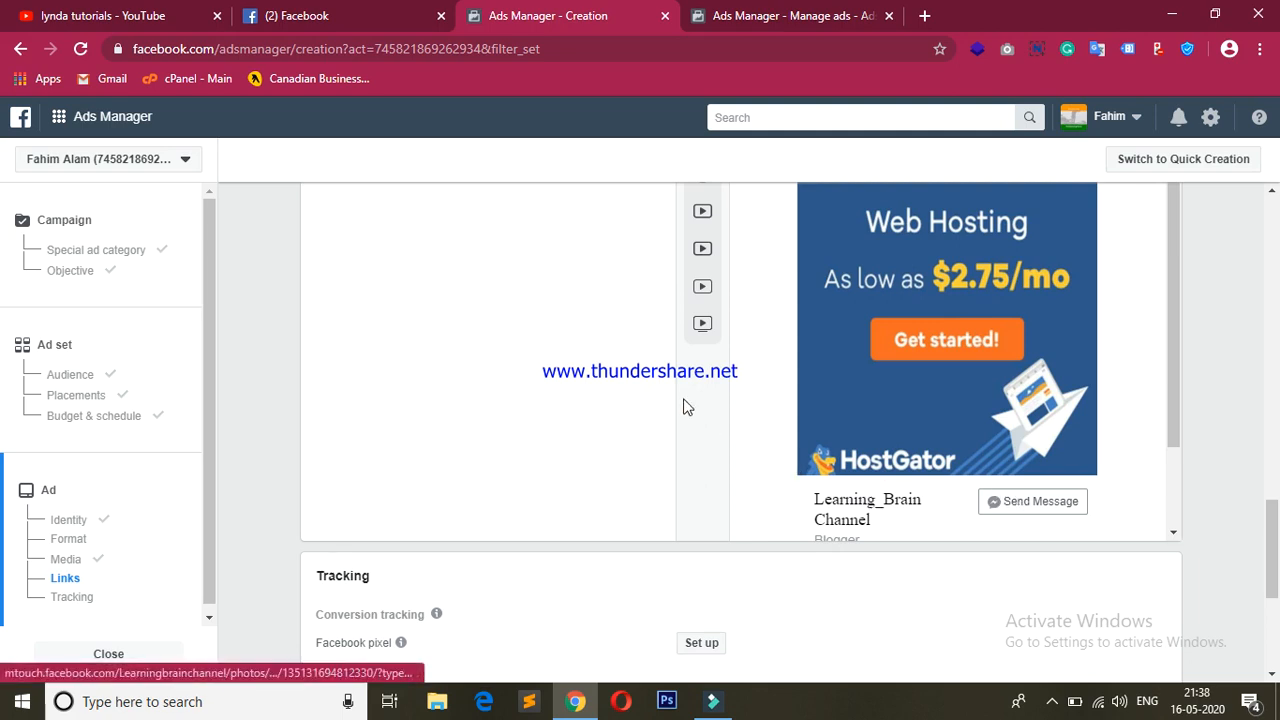
scroll(592, 392, down, 2)
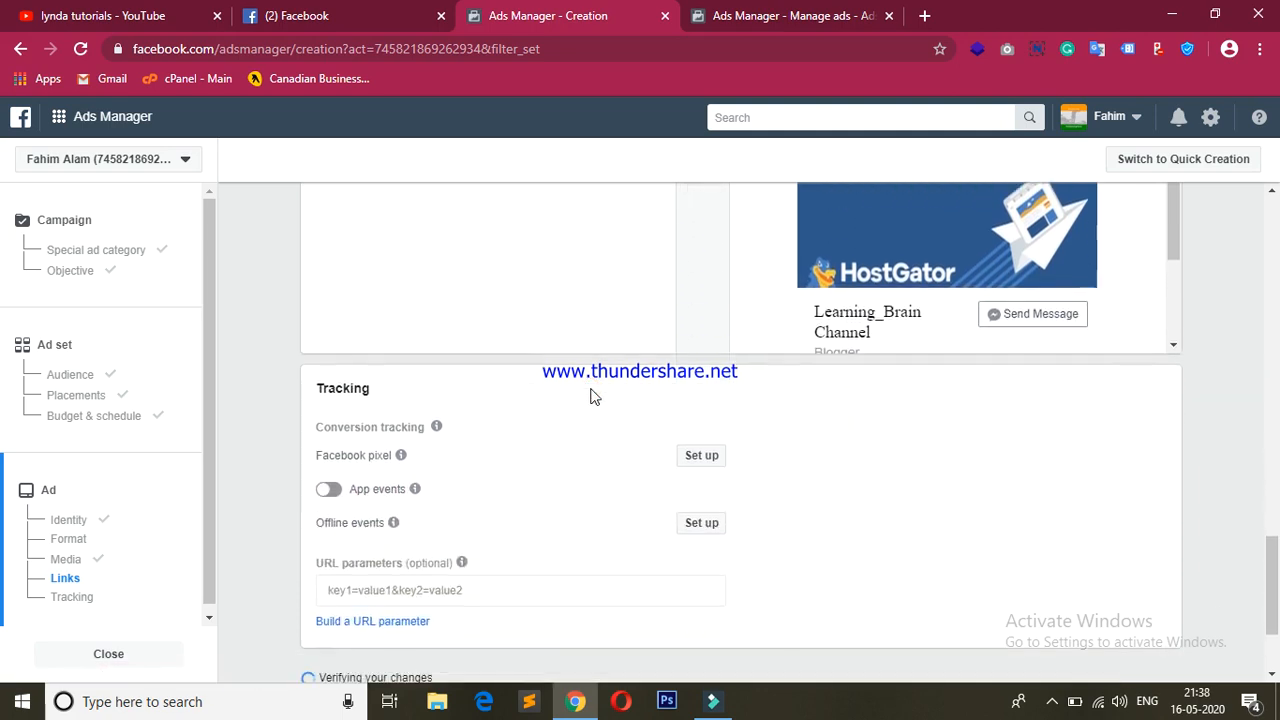
scroll(592, 394, down, 1)
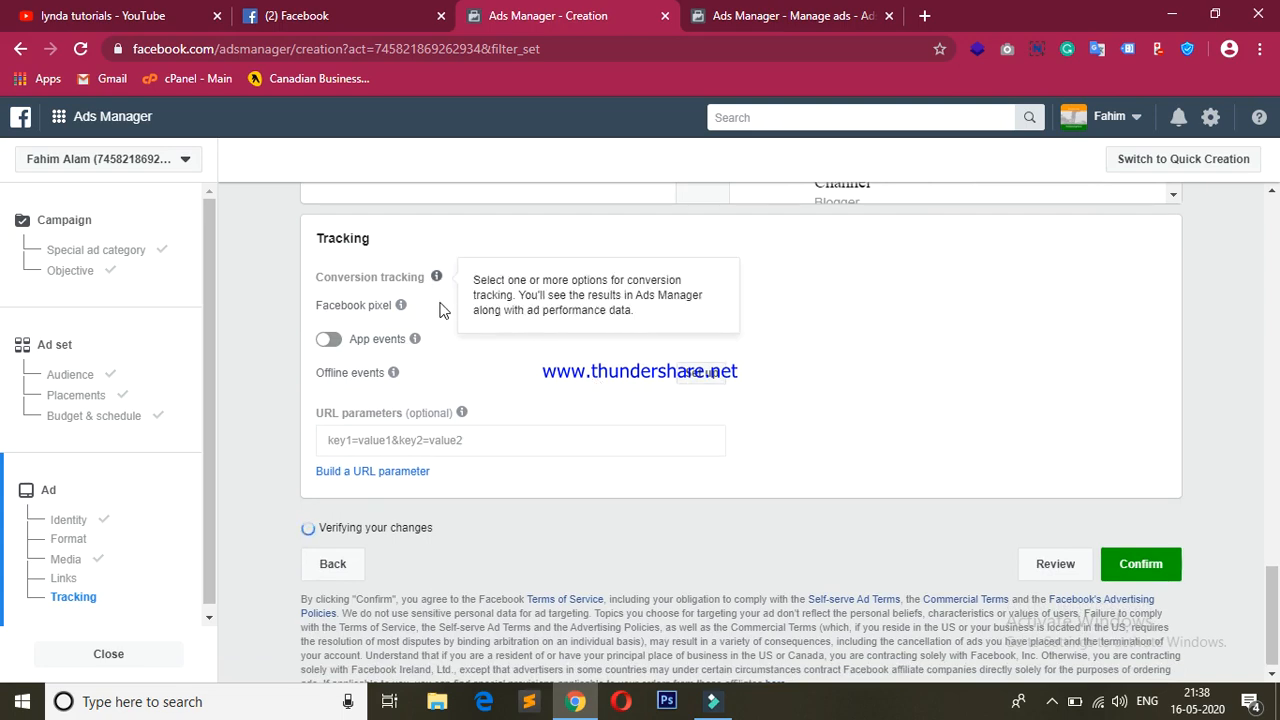
mouse_move(400, 305)
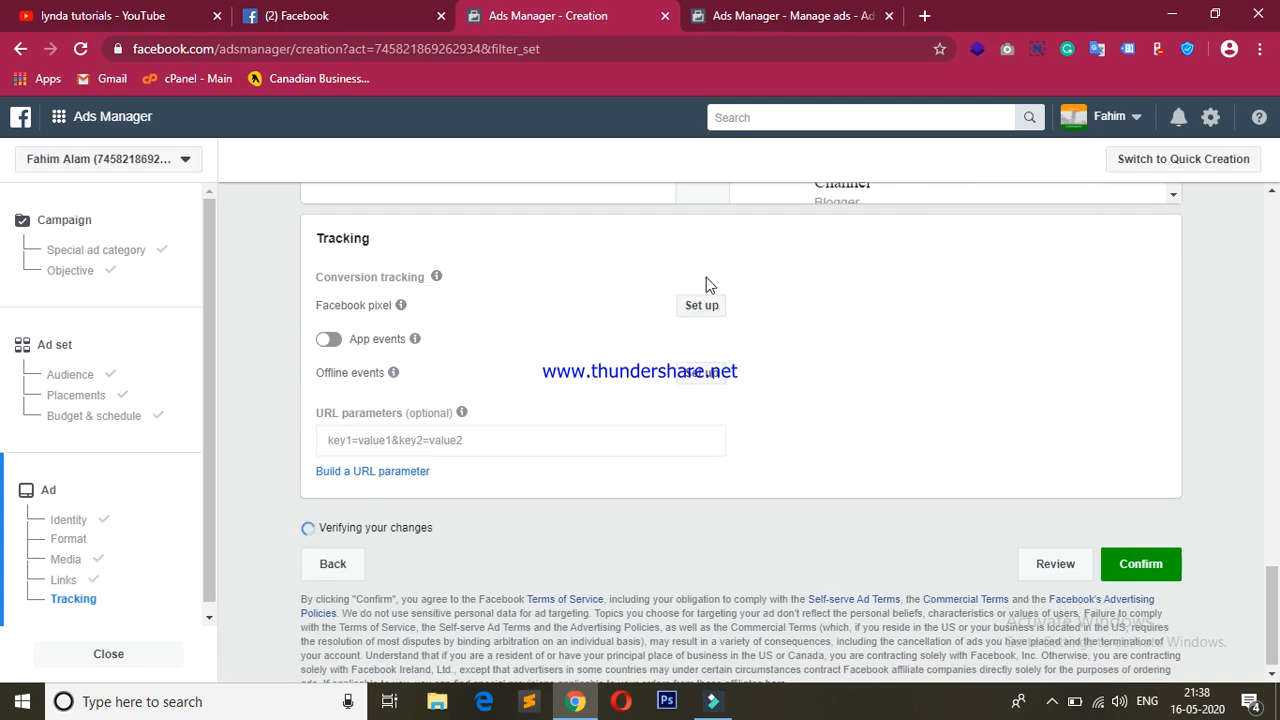
mouse_move(415, 339)
mouse_move(391, 373)
click(944, 304)
click(502, 441)
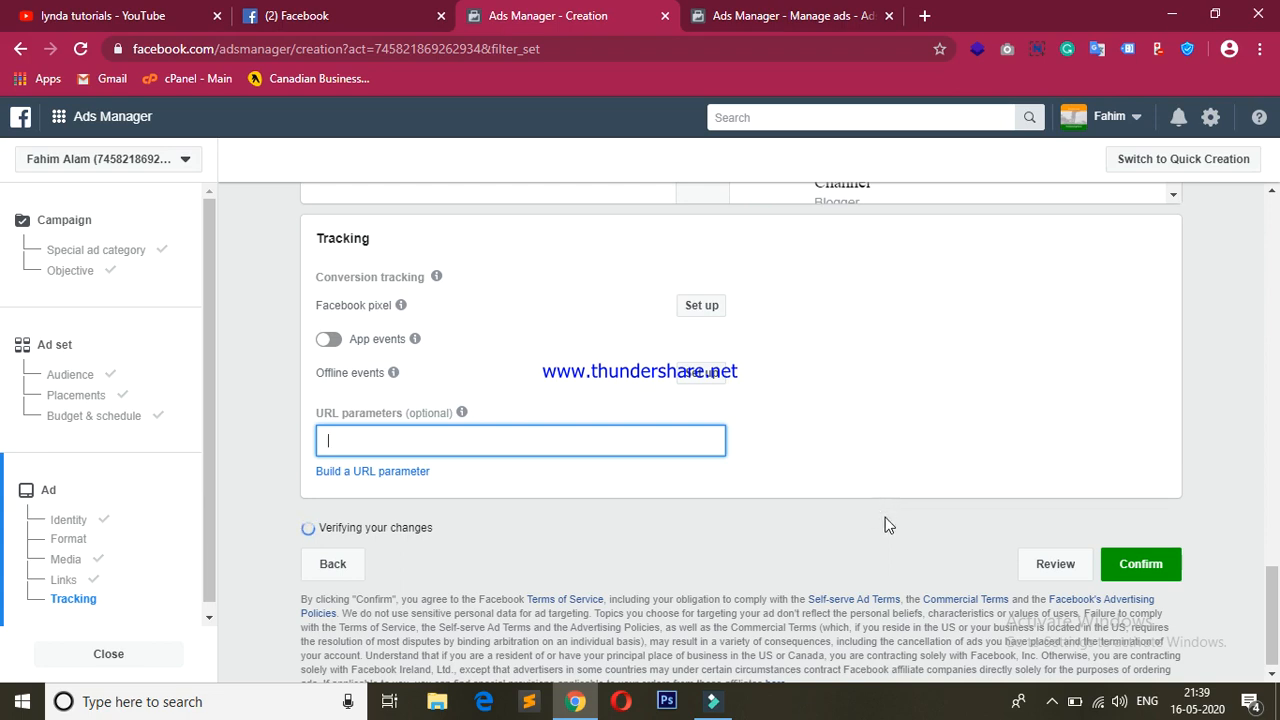
click(949, 477)
scroll(949, 477, up, 1)
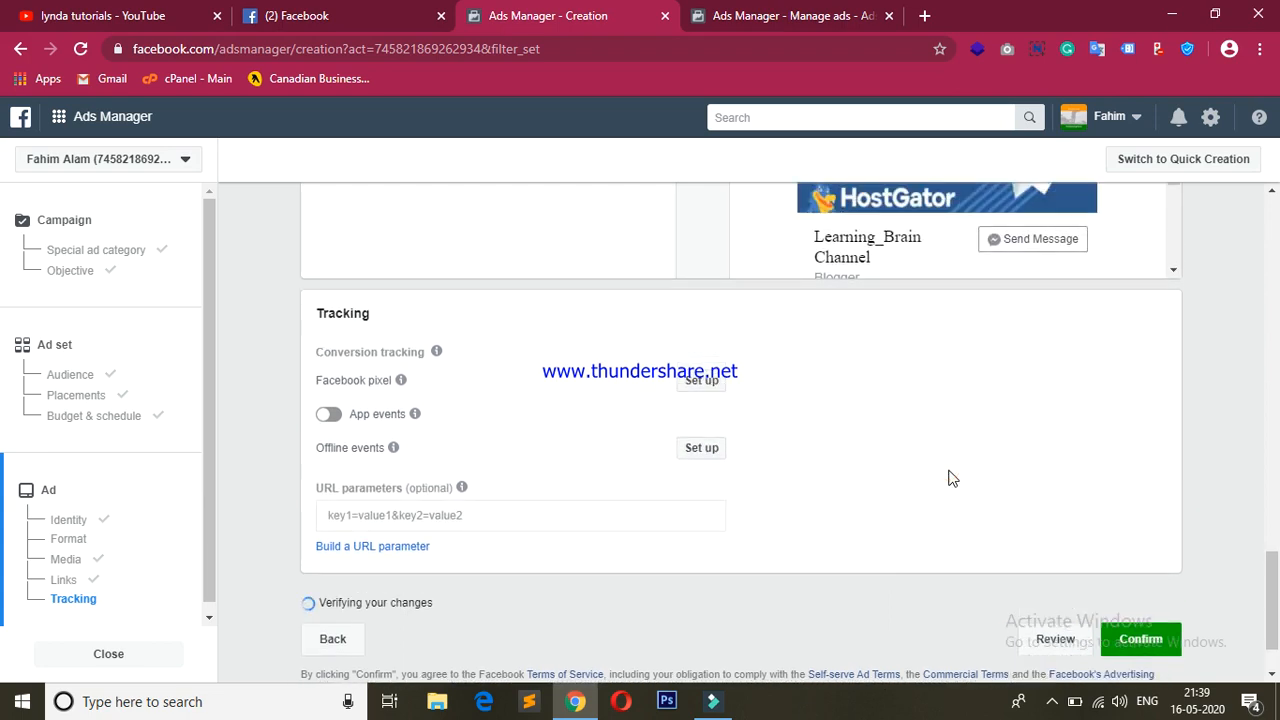
scroll(949, 477, up, 1)
scroll(949, 477, up, 1)
scroll(949, 477, down, 2)
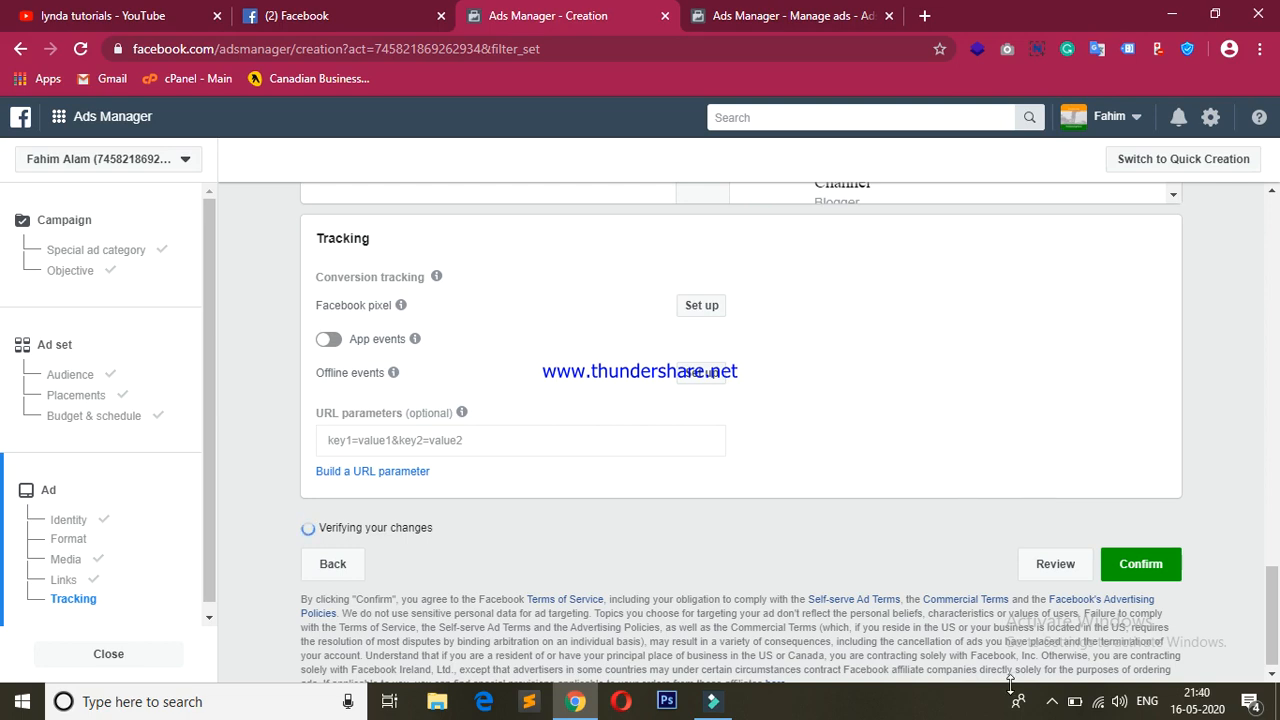
click(1050, 703)
click(1051, 705)
click(1051, 703)
click(1035, 665)
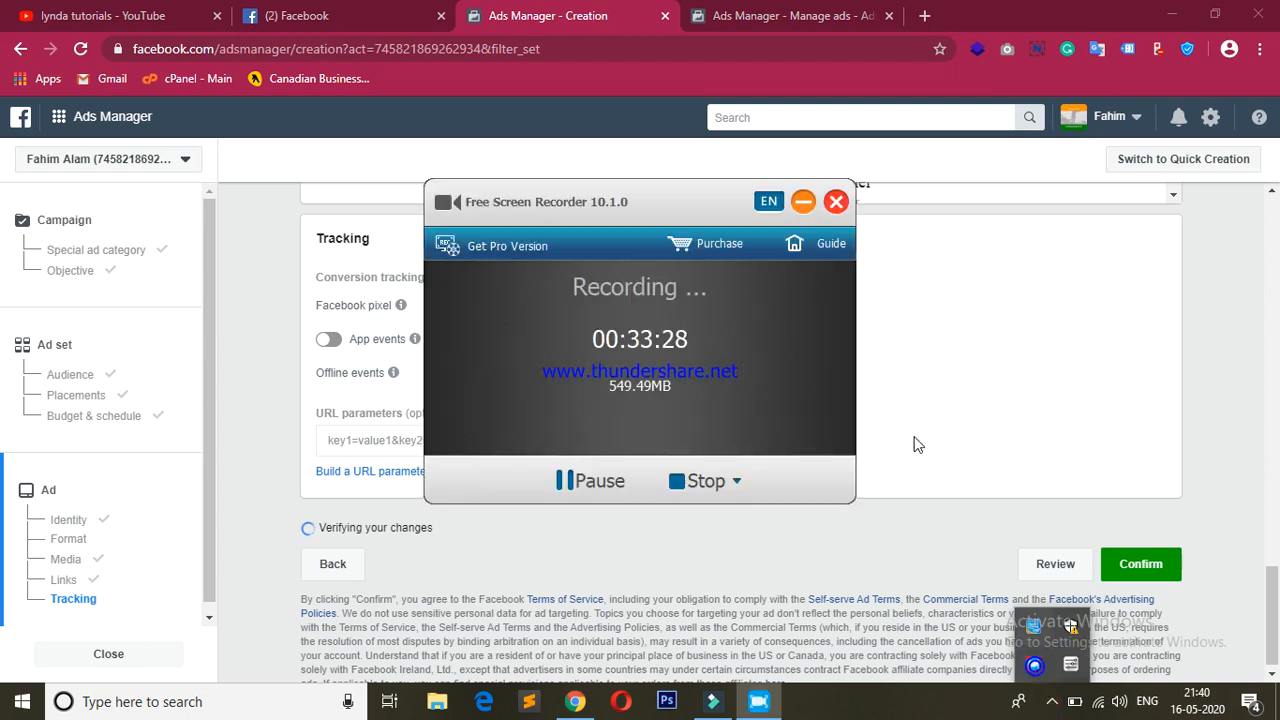
click(914, 440)
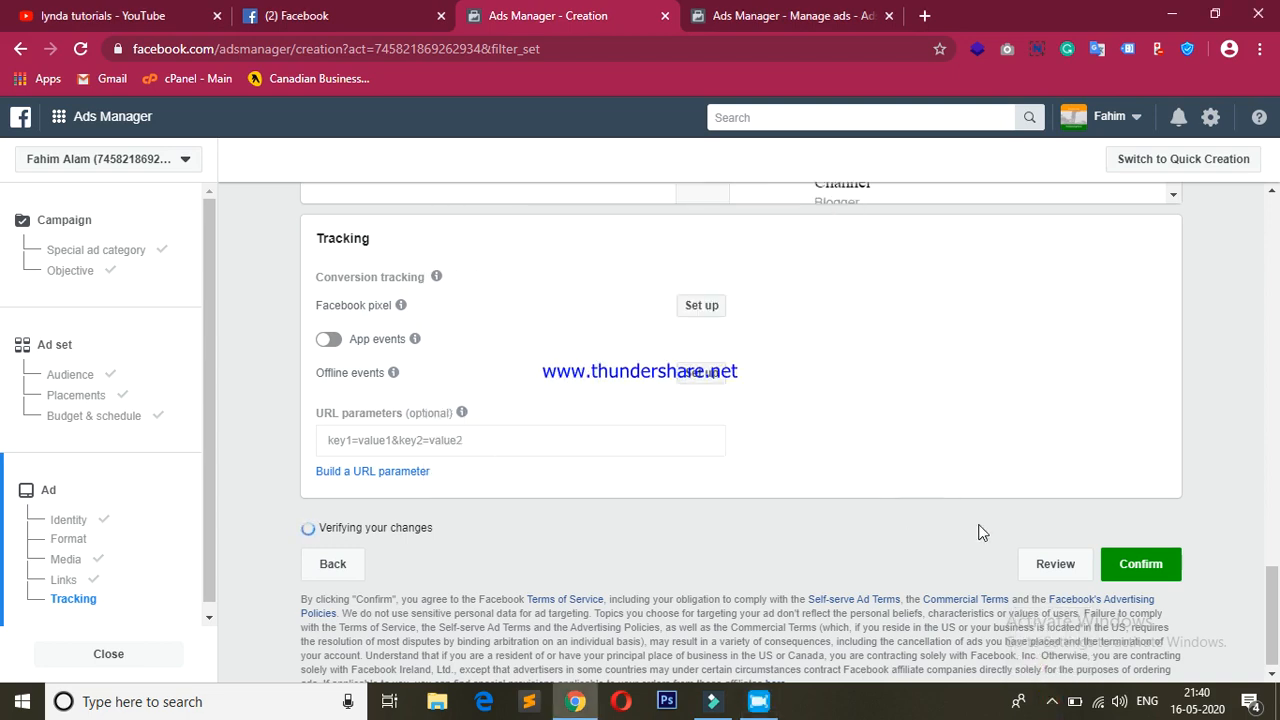
click(1052, 710)
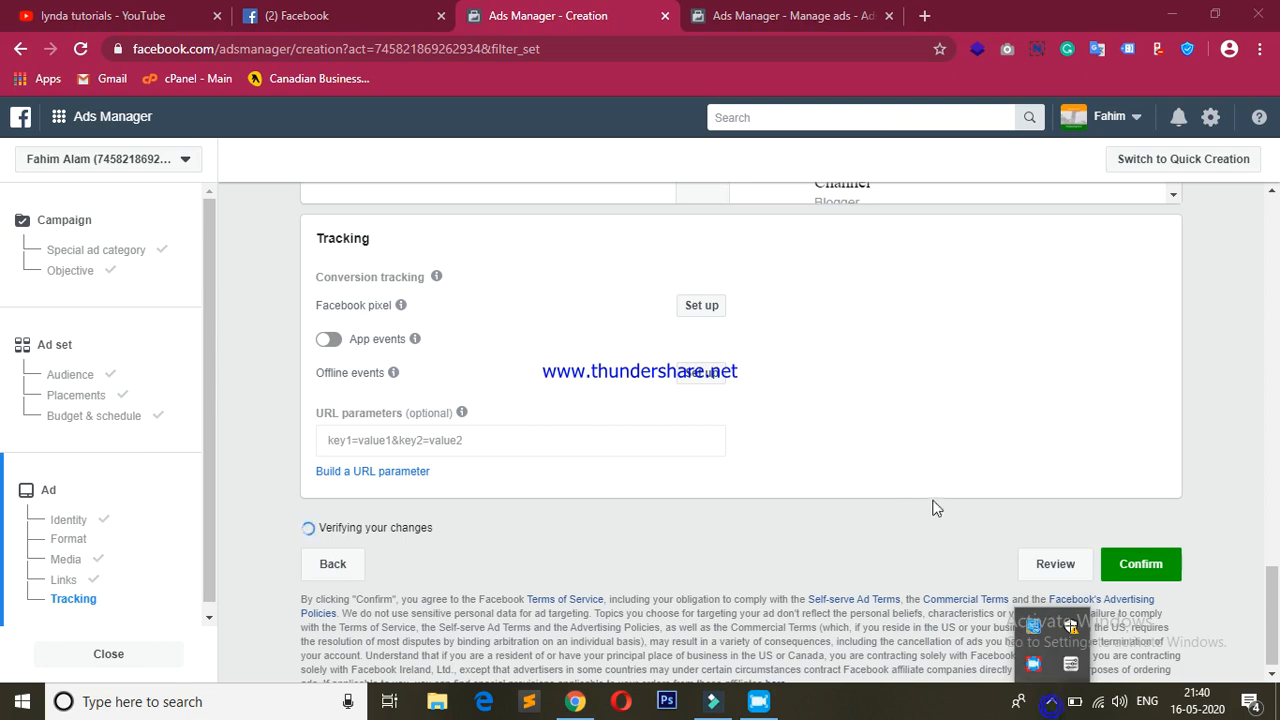
click(760, 702)
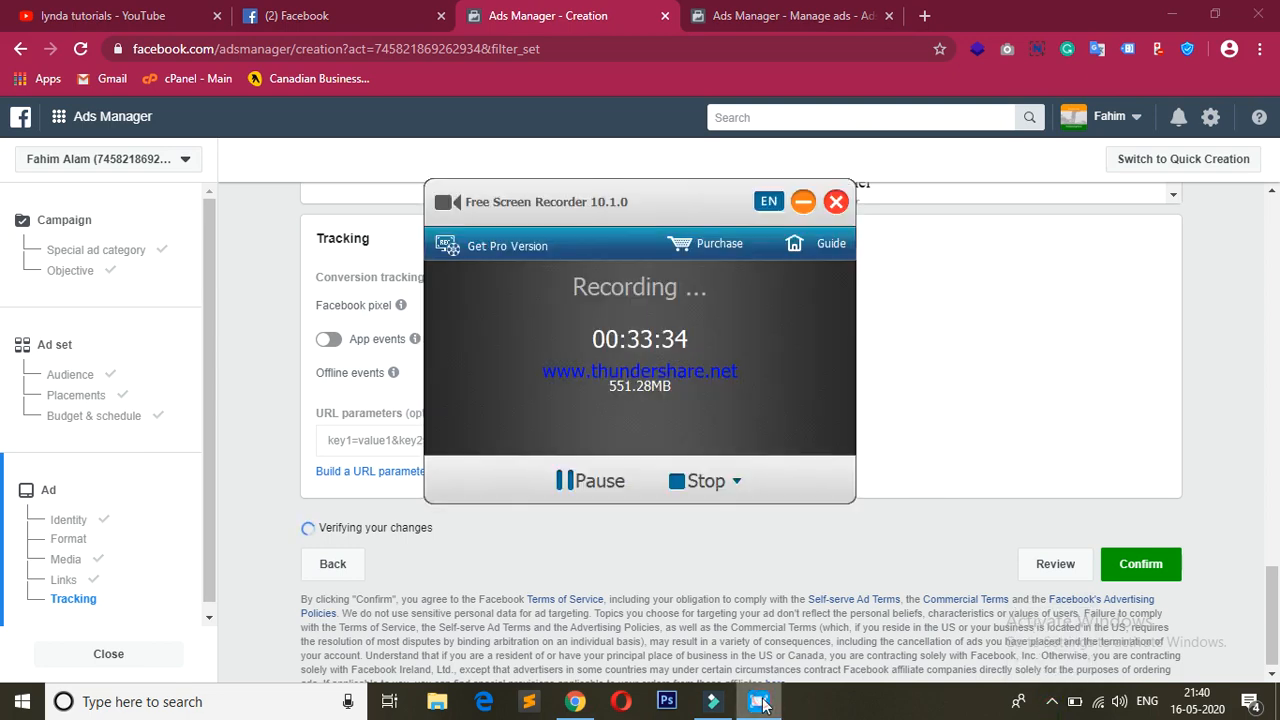